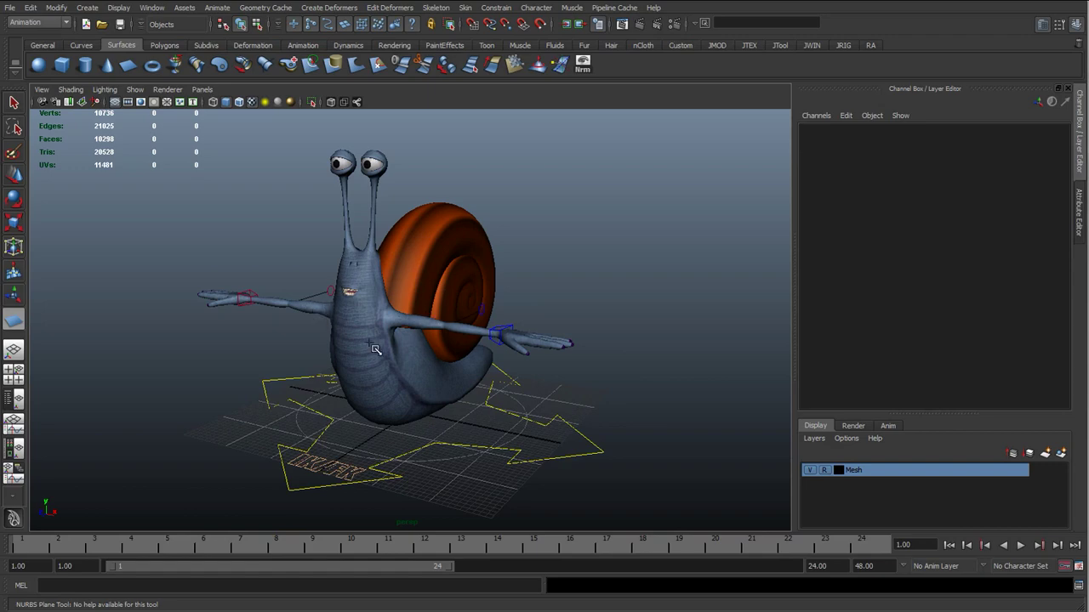
Examine the snail character from the front and both sides, including its eye stalks, arms, body and shell
left_click_drag(282, 362, 227, 352, "alt")
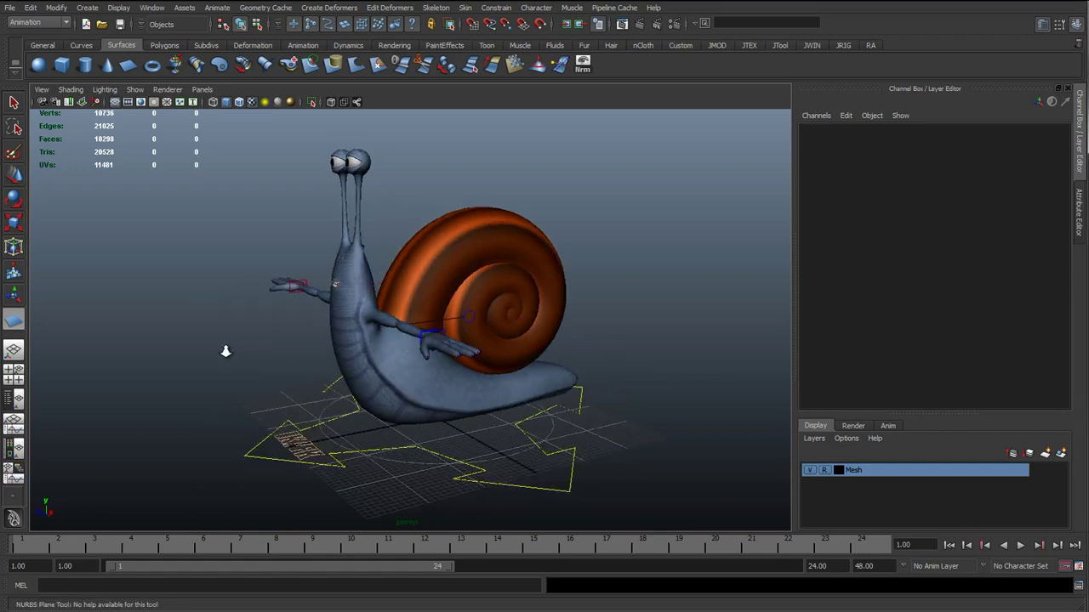
right_click_drag(226, 352, 352, 358, "alt")
left_click_drag(352, 357, 418, 341, "alt")
middle_click_drag(418, 340, 356, 265, "alt")
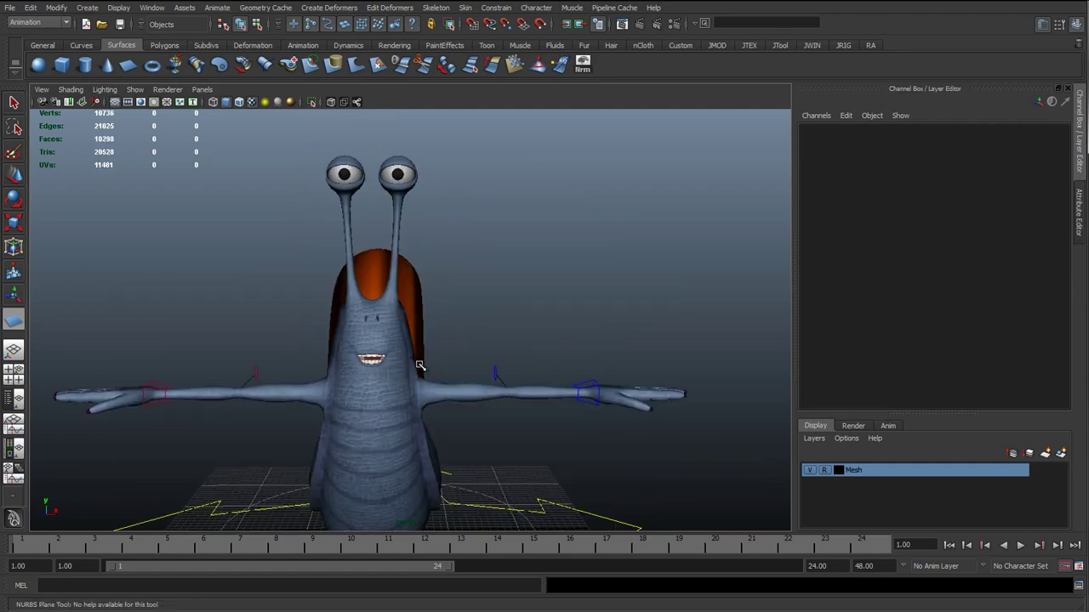
left_click_drag(390, 313, 394, 312, "alt")
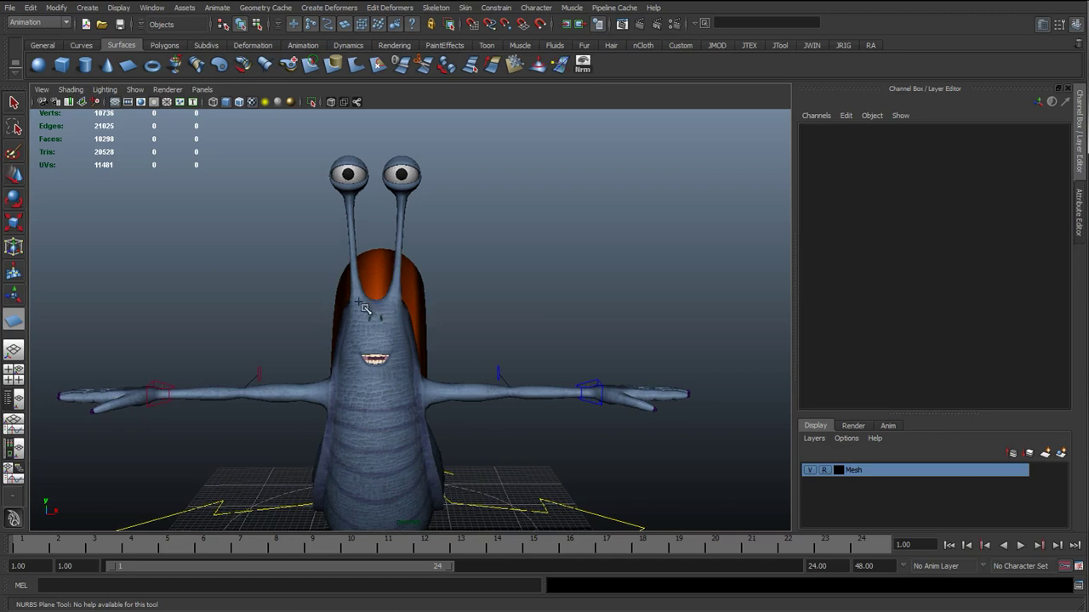
key("alt+space")
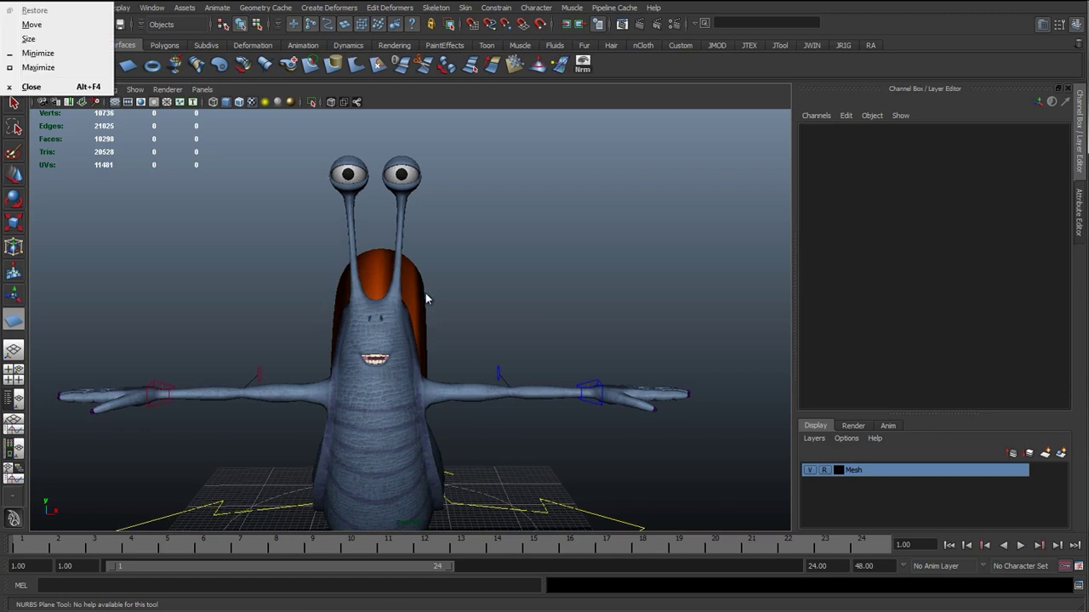
key("Escape")
left_click_drag(417, 287, 294, 352, "alt")
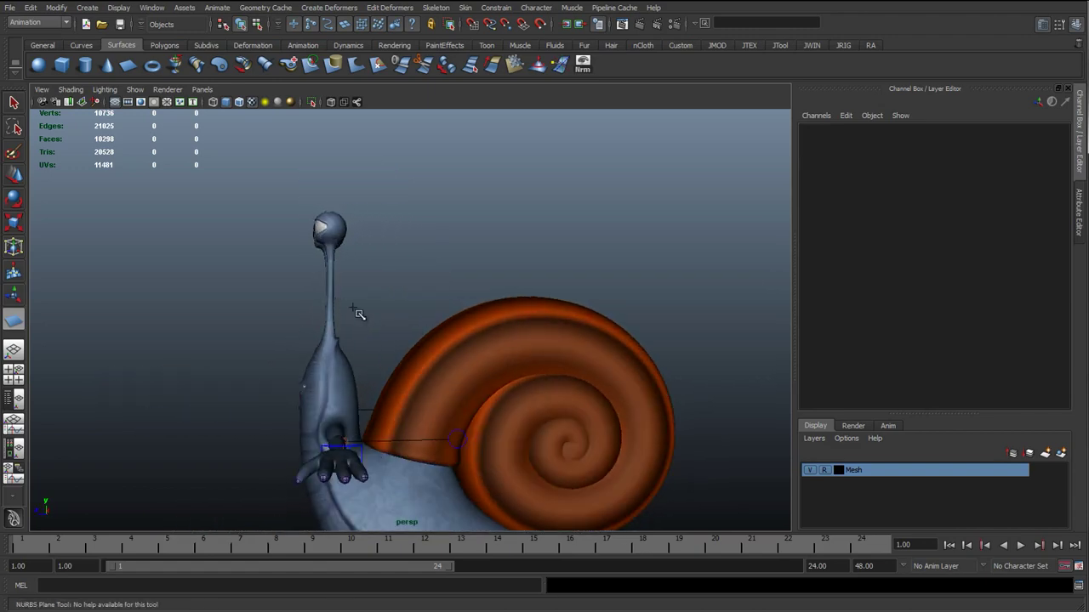
left_click_drag(359, 314, 345, 317, "alt")
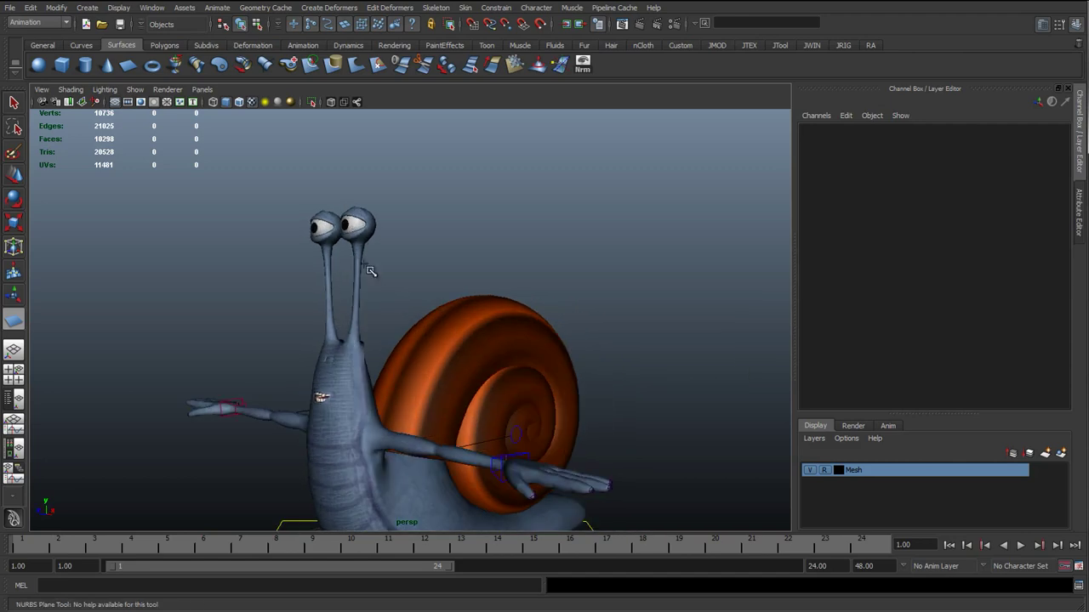
left_click_drag(383, 376, 360, 337, "alt")
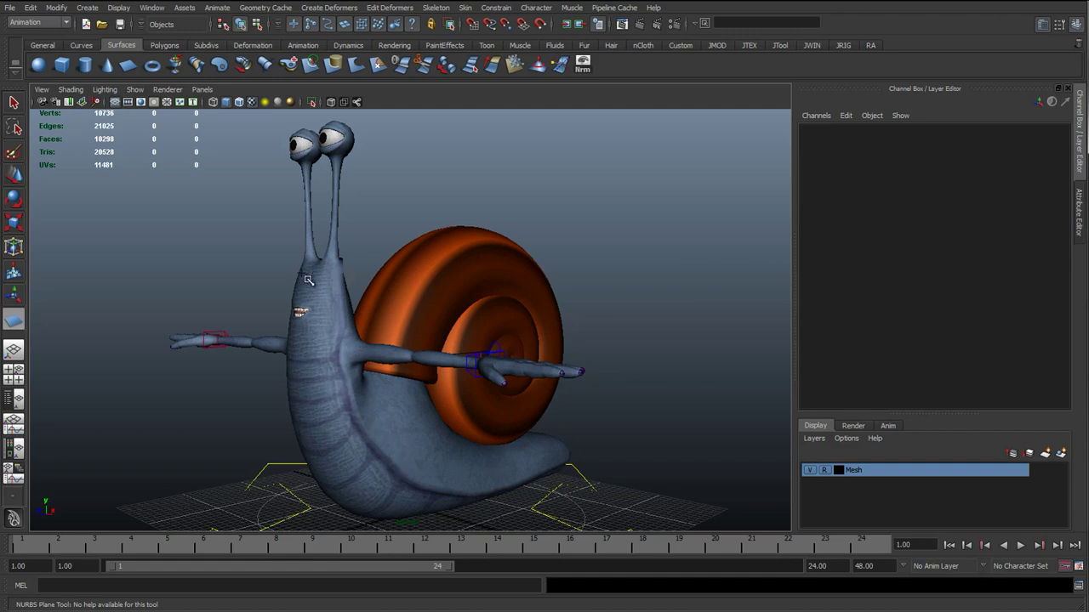
left_click_drag(337, 298, 366, 286, "alt")
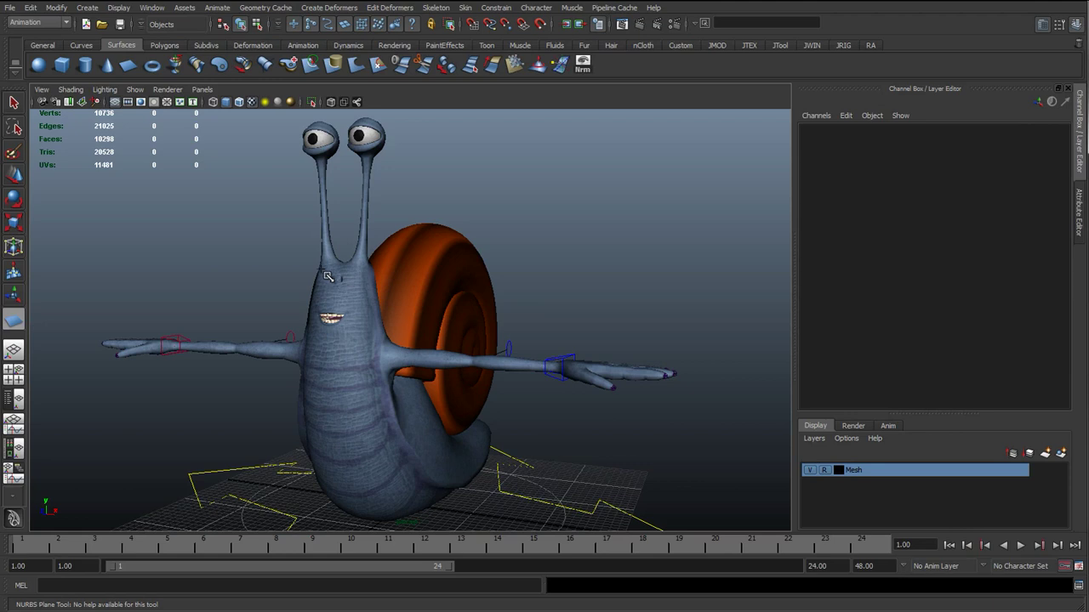
left_click_drag(541, 407, 546, 422, "alt")
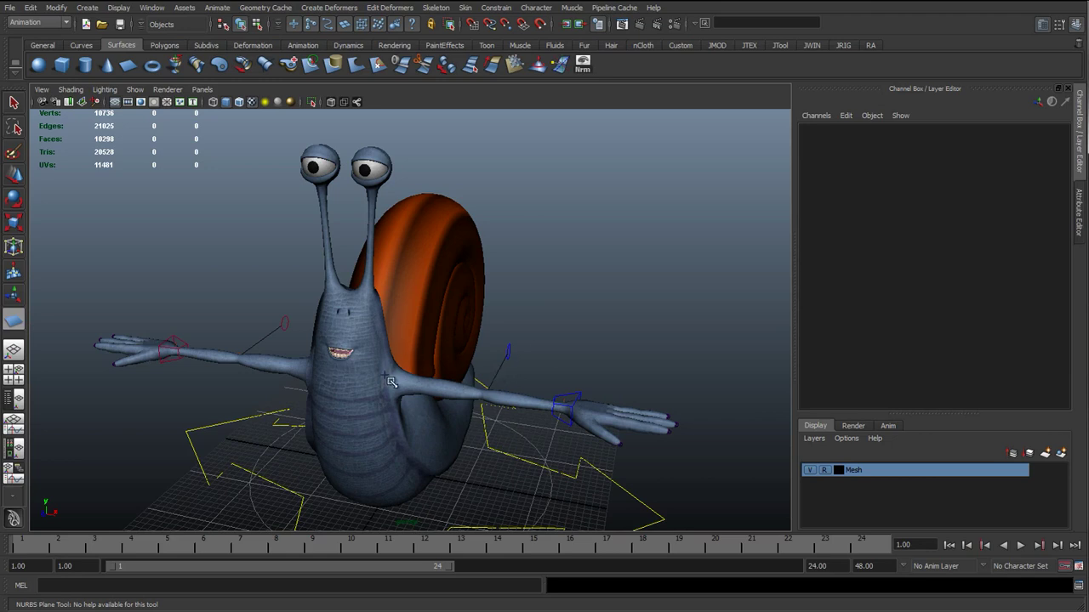
left_click_drag(387, 321, 388, 286, "alt")
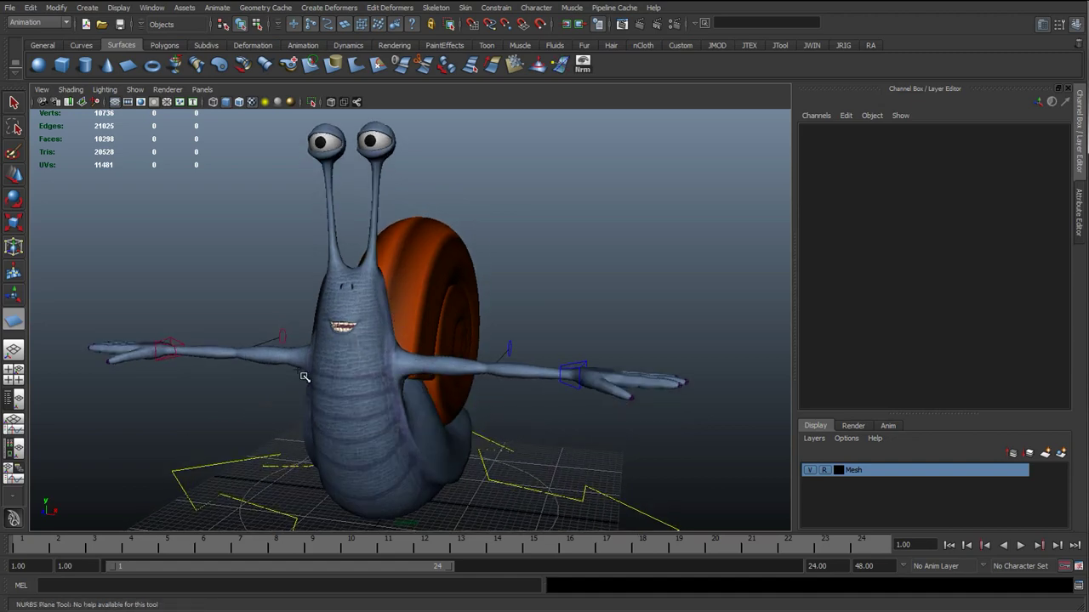
middle_click_drag(428, 249, 433, 259, "alt")
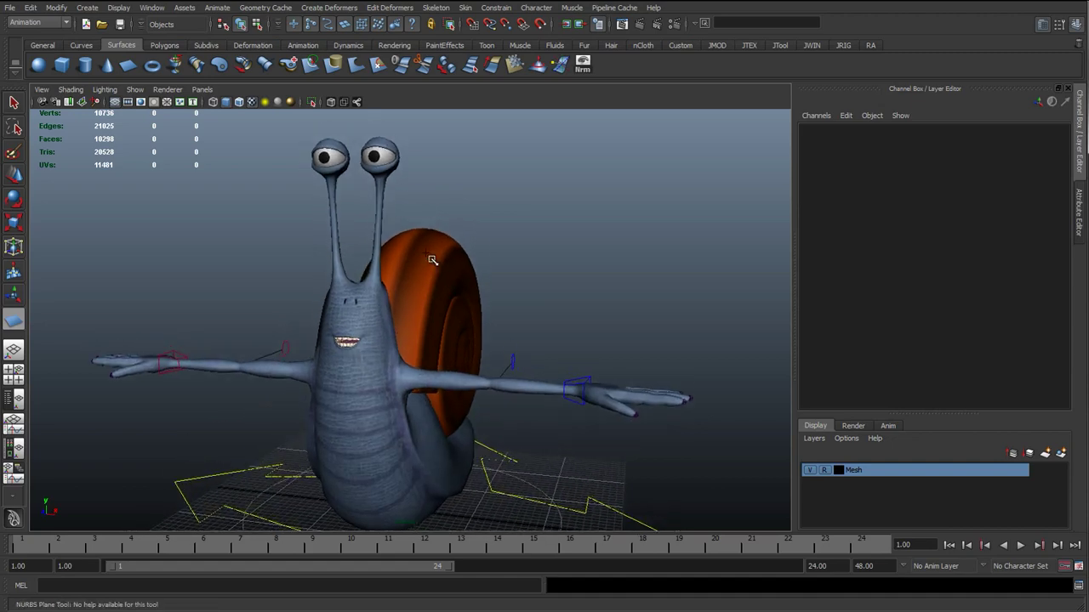
middle_click_drag(408, 222, 418, 242, "alt")
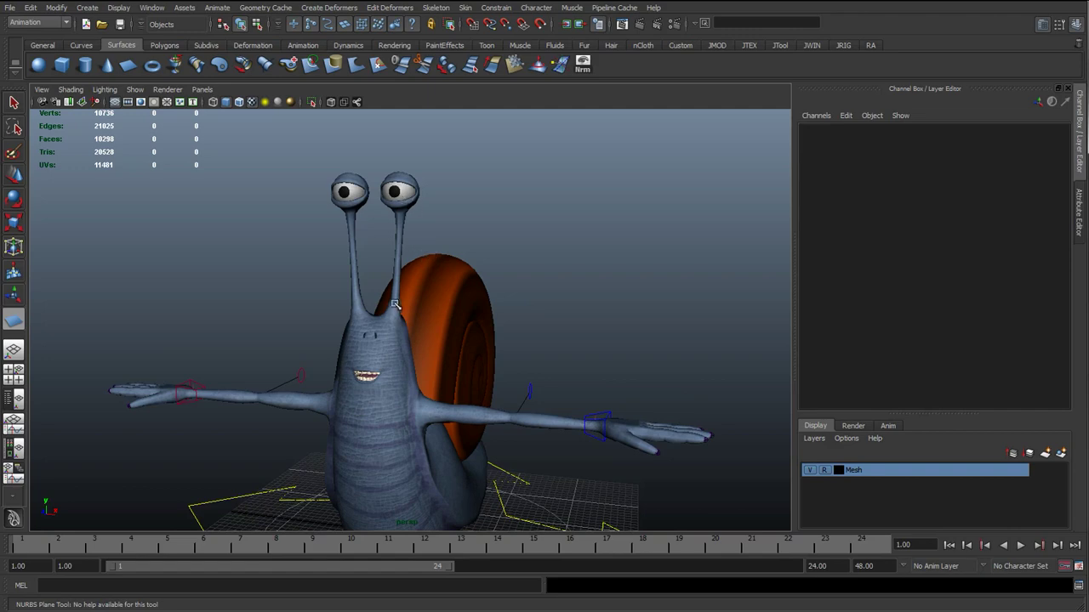
left_click_drag(393, 310, 374, 362, "alt")
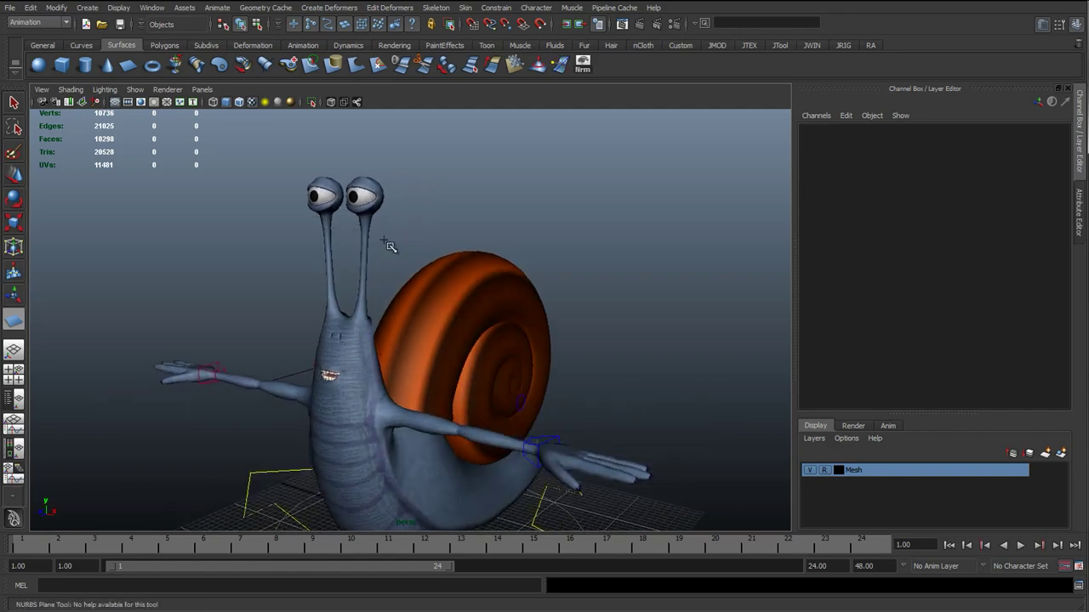
middle_click_drag(378, 402, 367, 285, "alt")
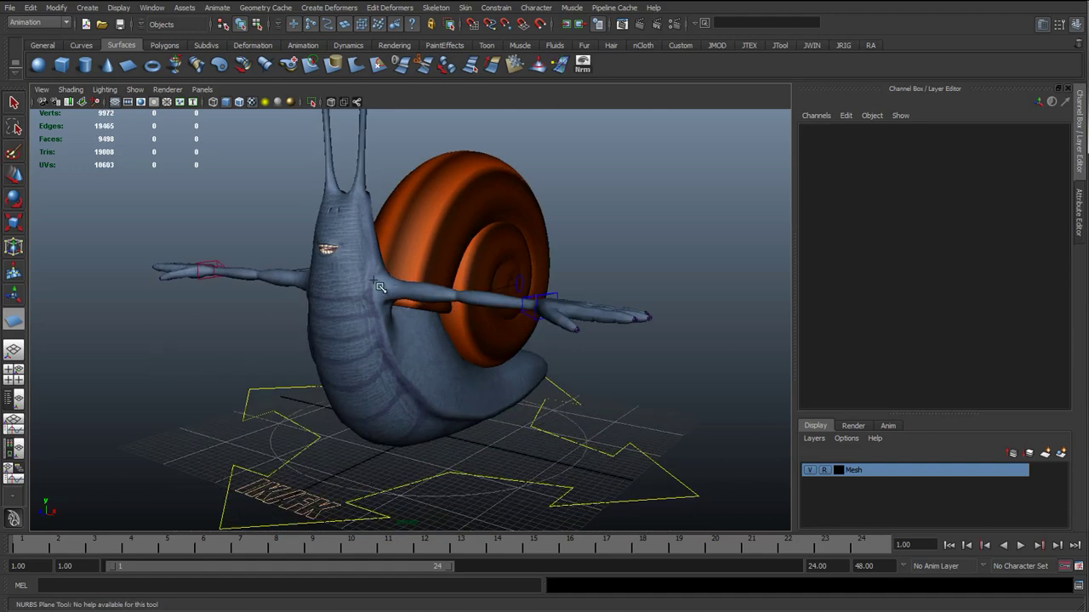
left_click_drag(367, 285, 360, 305, "alt")
middle_click_drag(360, 241, 373, 273, "alt")
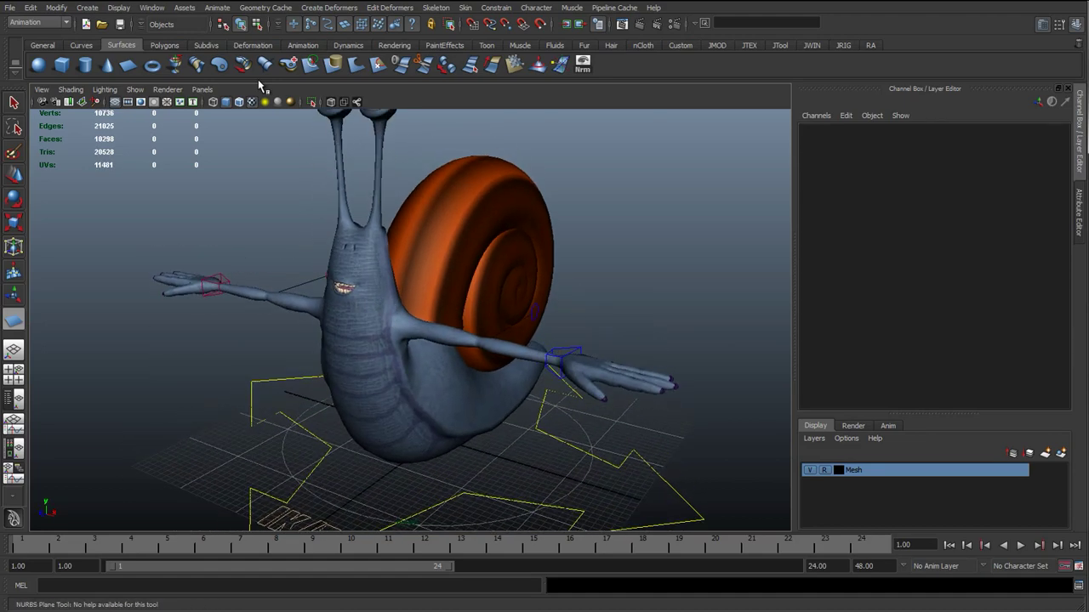
Open the NURBS plane creation options and check the U and V patches, width, height and axis
left_click(81, 10)
mouse_move(114, 33)
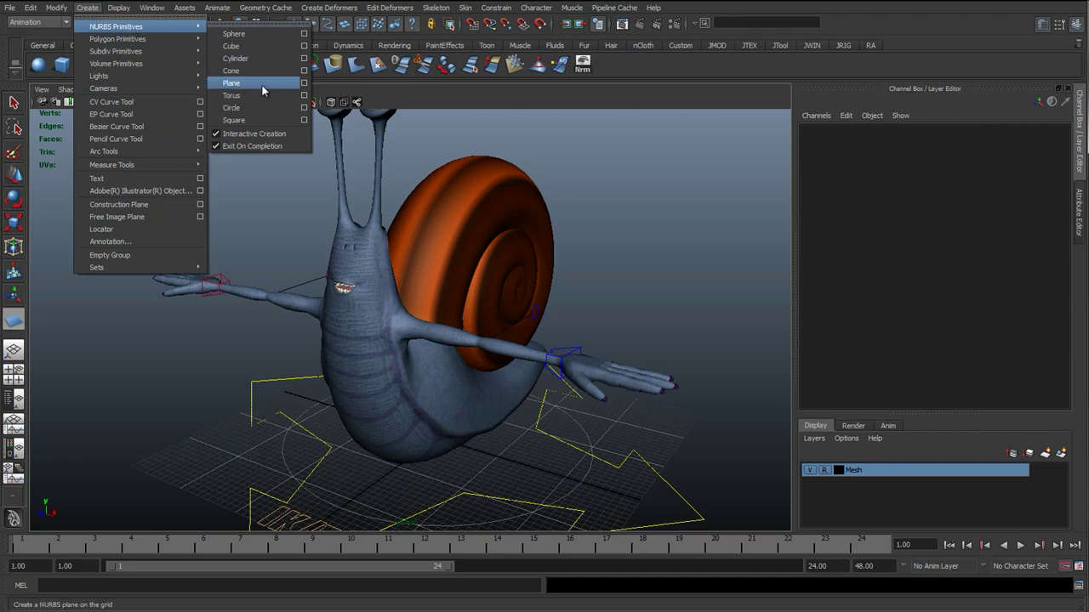
left_click(304, 83)
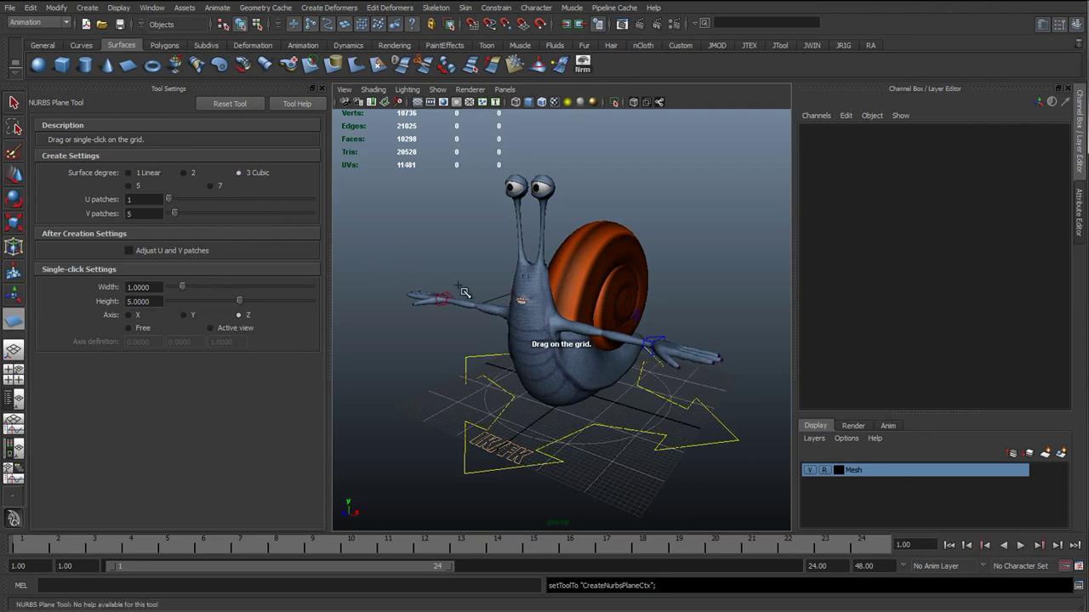
right_click_drag(538, 343, 574, 347, "alt")
middle_click_drag(531, 300, 510, 280, "alt")
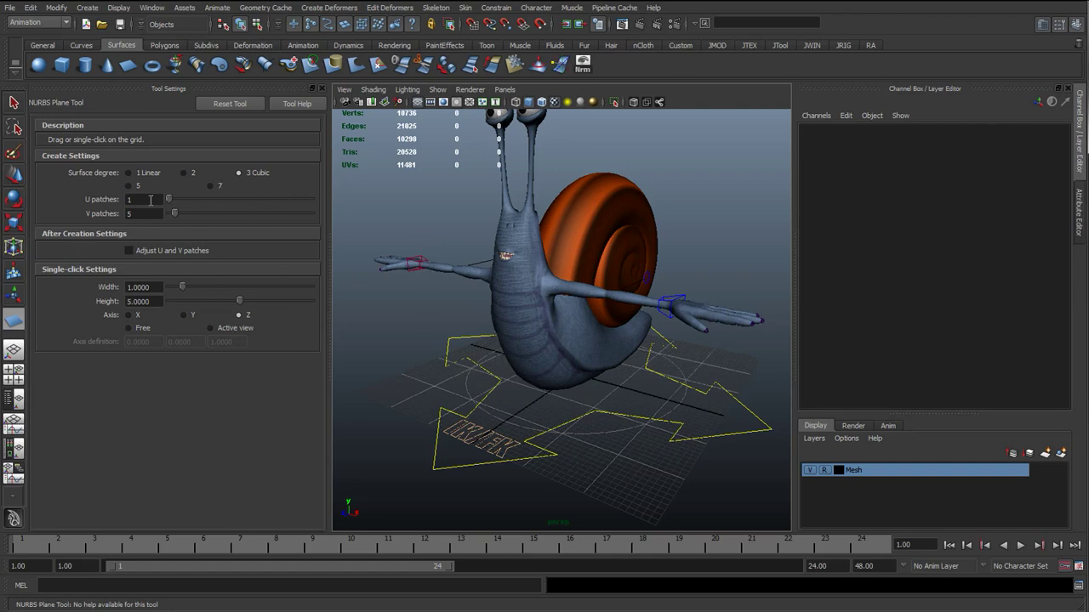
right_click_drag(502, 396, 564, 362, "alt")
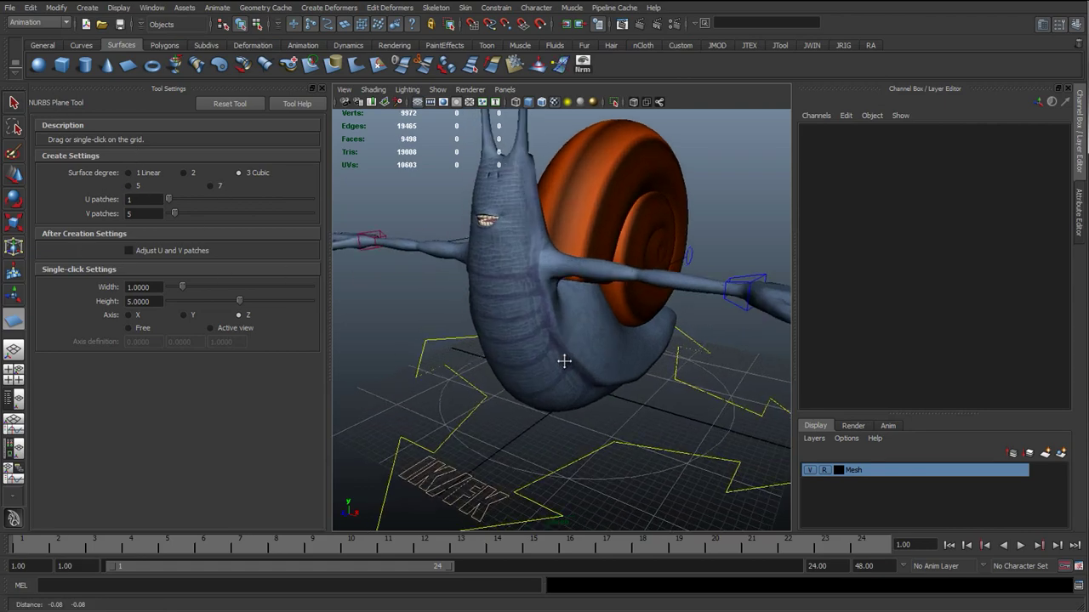
middle_click_drag(564, 362, 593, 346, "alt")
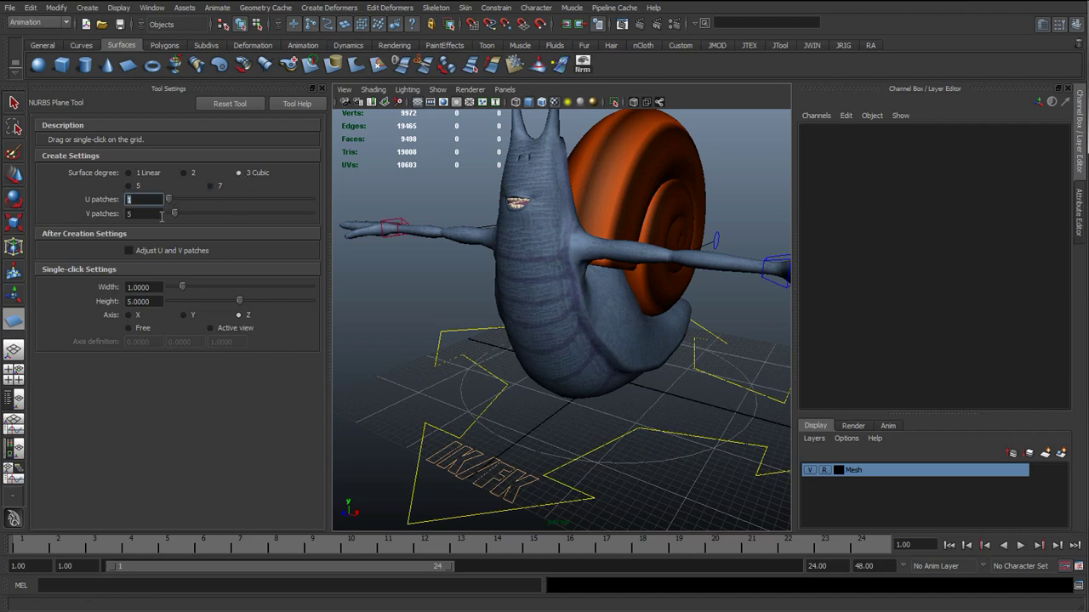
key("Tab")
left_click_drag(160, 300, 68, 305)
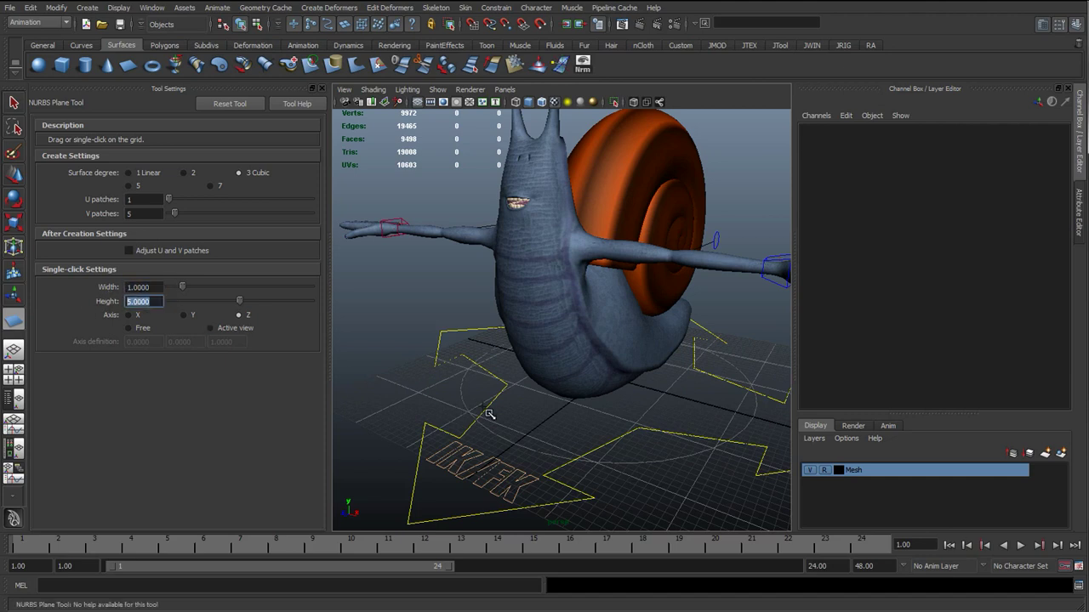
Place the NURBS plane snapped to the grid in front of the snail, at X 0, Y 0, Z 24
left_click_drag(501, 422, 491, 429, "alt")
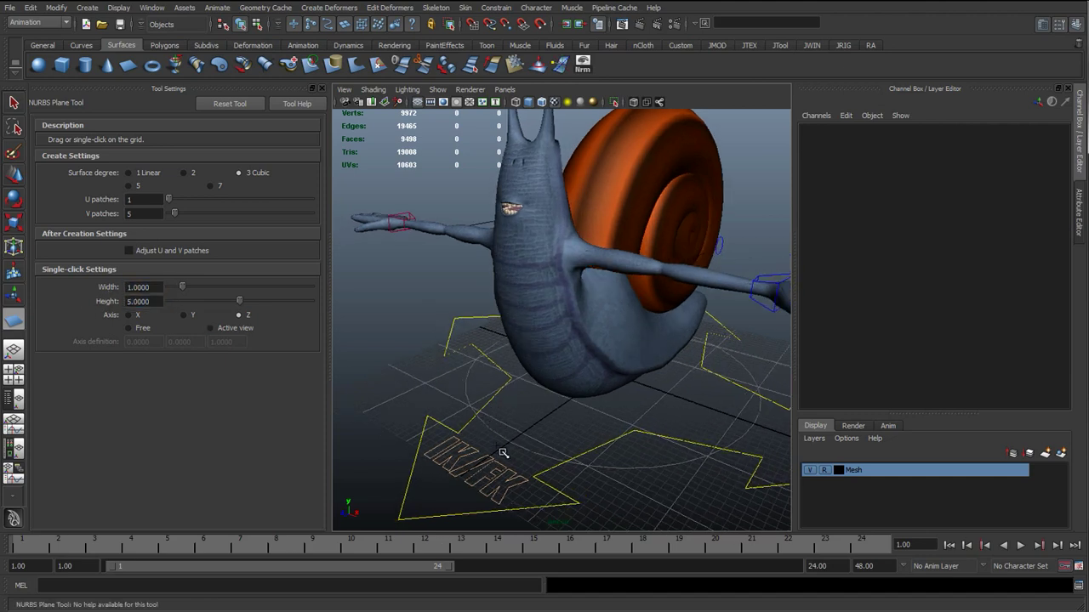
key("x")
left_click(501, 453)
right_click_drag(501, 453, 442, 381, "alt")
left_click_drag(443, 381, 583, 391, "alt")
Move the plane up over the character's left eye stalk in the front view, to about X 2.61 and Y 39.31, and close the tool settings
key("w")
middle_click_drag(578, 299, 549, 438, "alt")
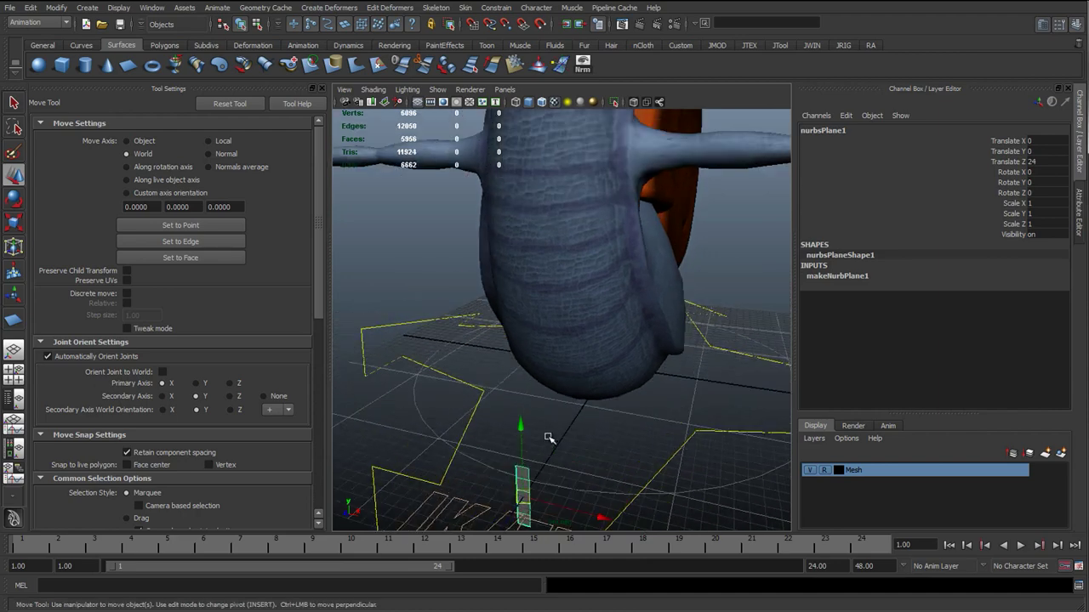
left_click_drag(523, 428, 516, 132)
middle_click_drag(539, 218, 508, 360, "alt")
right_click_drag(508, 360, 513, 310, "alt")
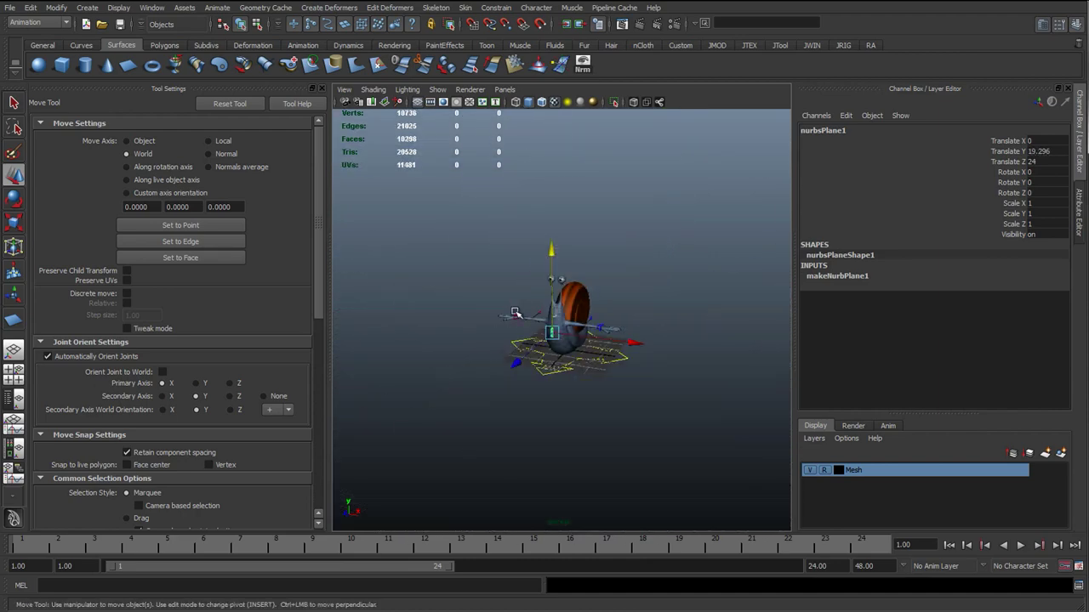
key("space")
left_click_drag(520, 296, 519, 307)
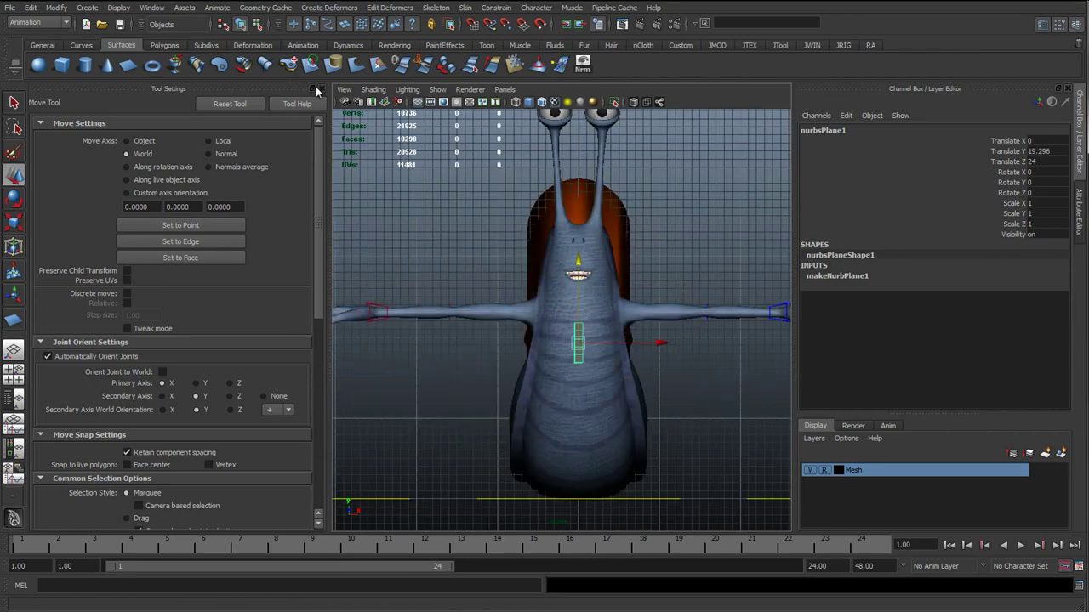
left_click(321, 88)
middle_click_drag(464, 294, 432, 363, "alt")
left_click_drag(407, 427, 442, 174)
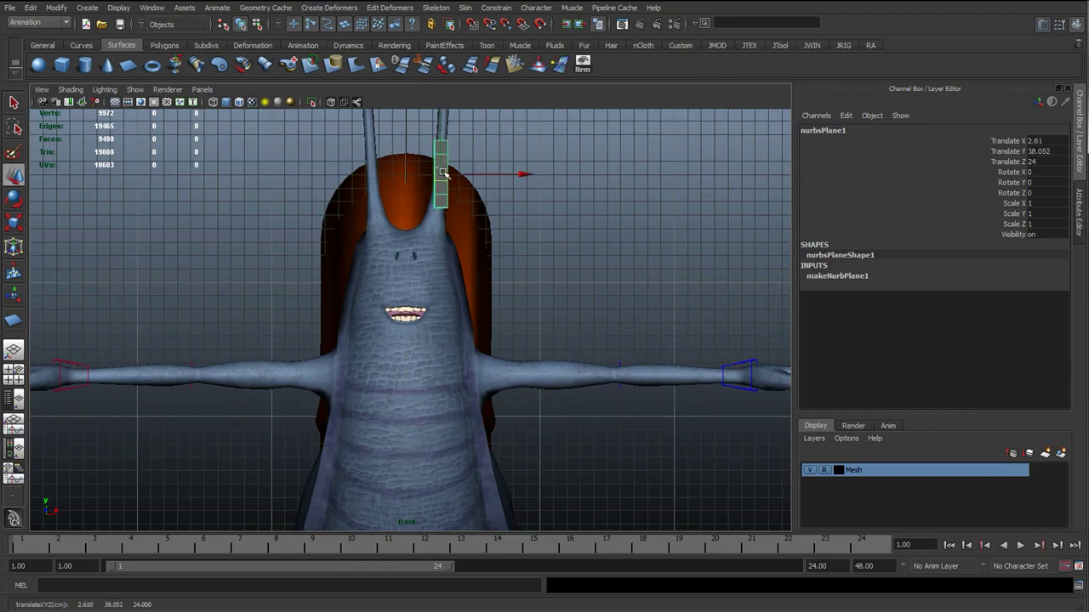
middle_click_drag(443, 174, 419, 318, "alt")
left_click_drag(418, 316, 465, 262)
Move the plane back along Z to about 17.39 so it meets the left eye stalk
key("space")
key("f")
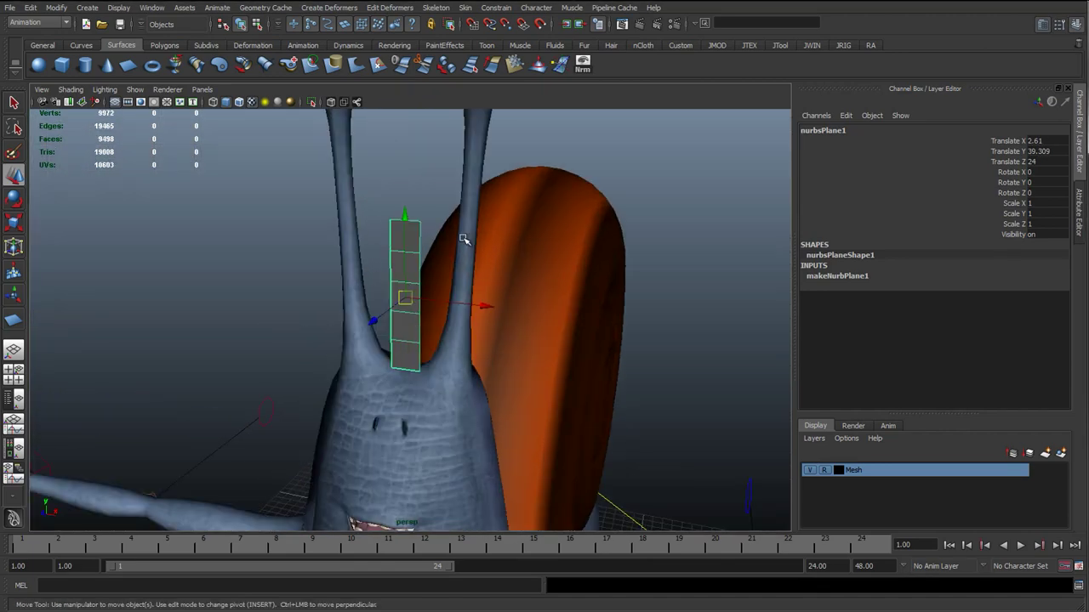
left_click_drag(387, 353, 744, 412, "alt")
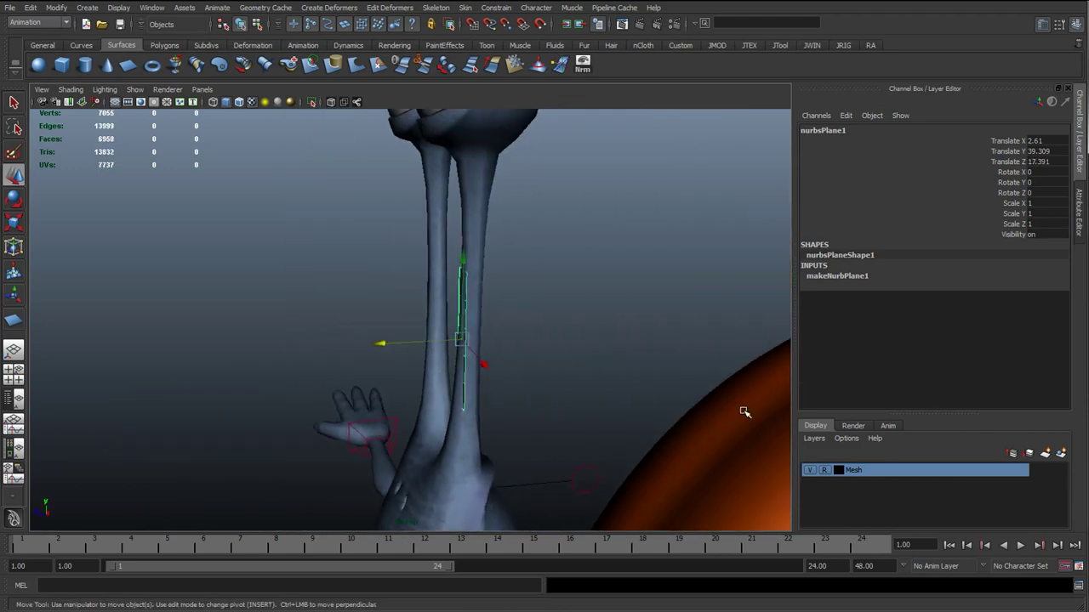
Switch the Mesh layer to template display so the snail shows as wireframe
left_click(824, 470)
left_click_drag(493, 365, 632, 394, "alt")
left_click(827, 472)
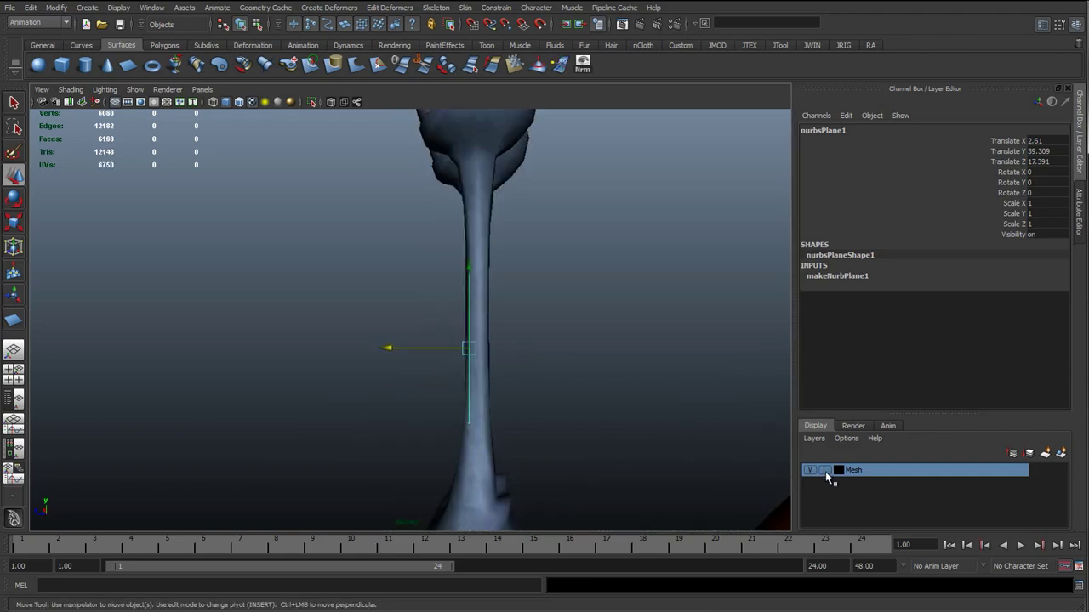
left_click(825, 472)
middle_click_drag(603, 400, 537, 386, "alt")
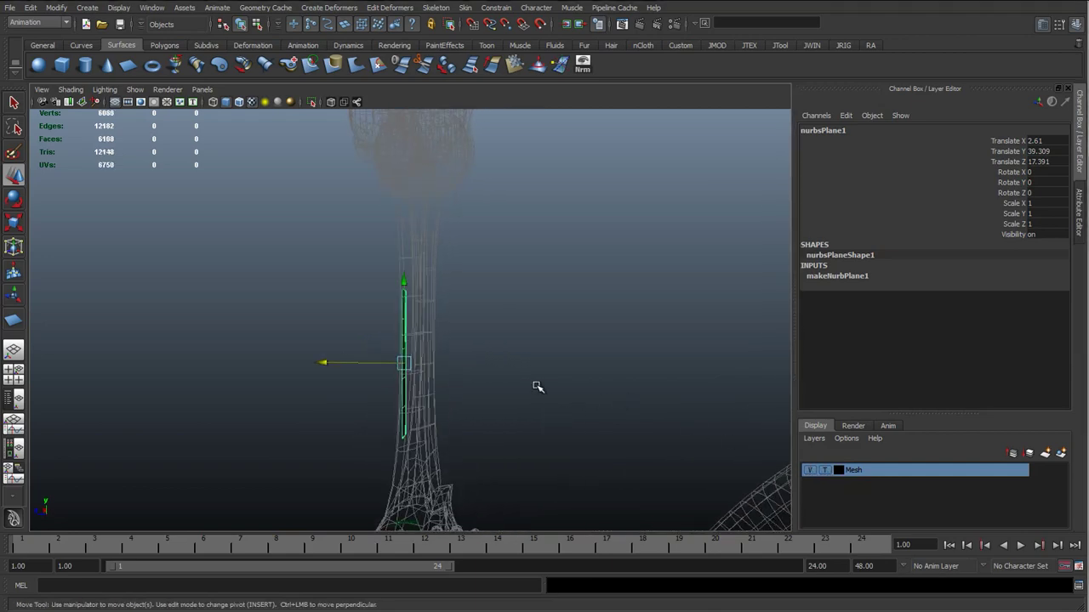
Scale the plane uniformly to about 1.75 along the eye stalk in the side view
key("space")
left_click_drag(538, 385, 561, 384)
scroll(387, 269, "down", 1)
middle_click_drag(333, 136, 424, 338, "alt")
scroll(382, 425, "up", 4)
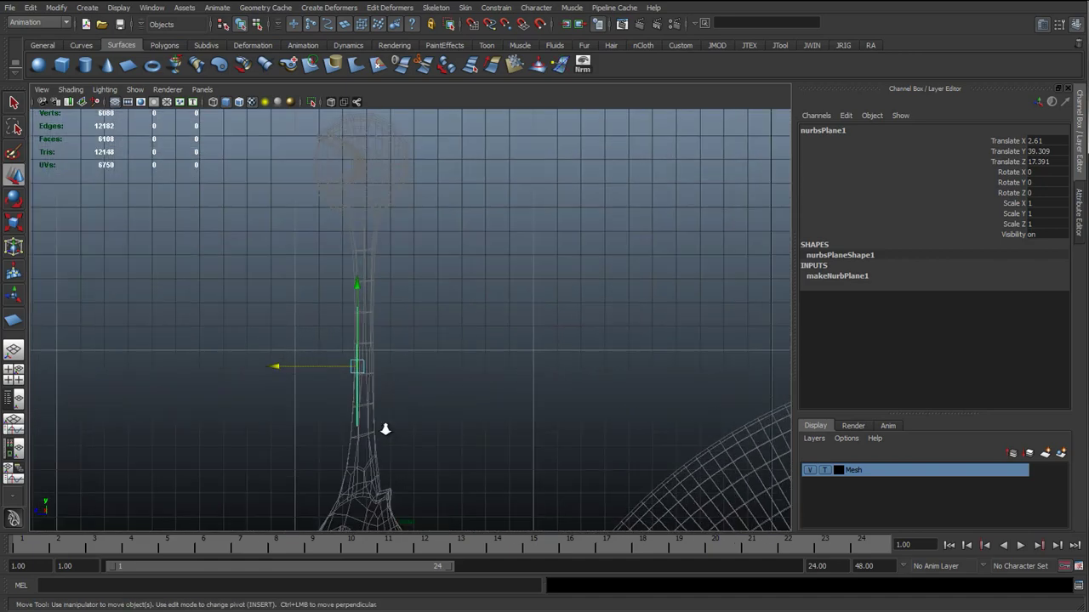
key("e")
scroll(409, 382, "up", 2)
key("r")
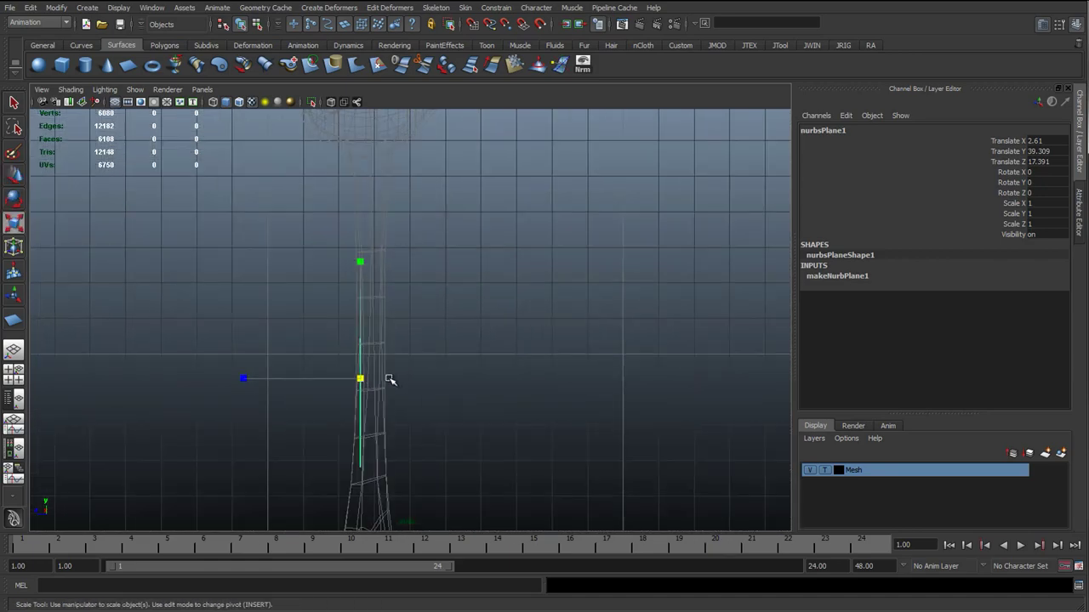
left_click_drag(362, 381, 427, 394)
key("w")
scroll(425, 400, "down", 1)
middle_click_drag(424, 400, 445, 357, "alt")
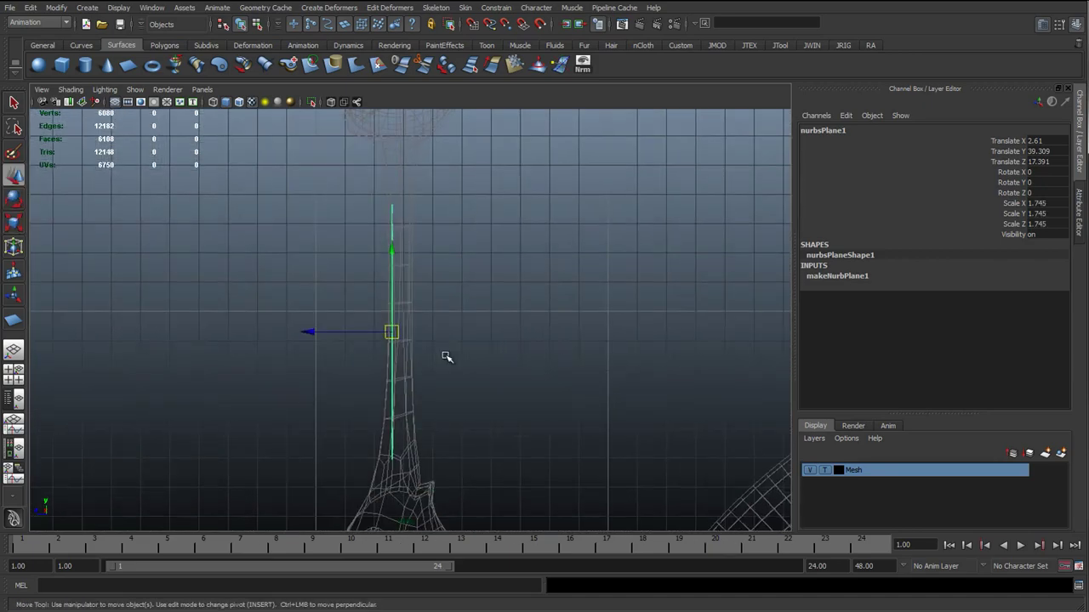
Enlarge the plane further to a uniform scale of about 2.47 to span the eye stalk's length
key("r")
key("w")
key("r")
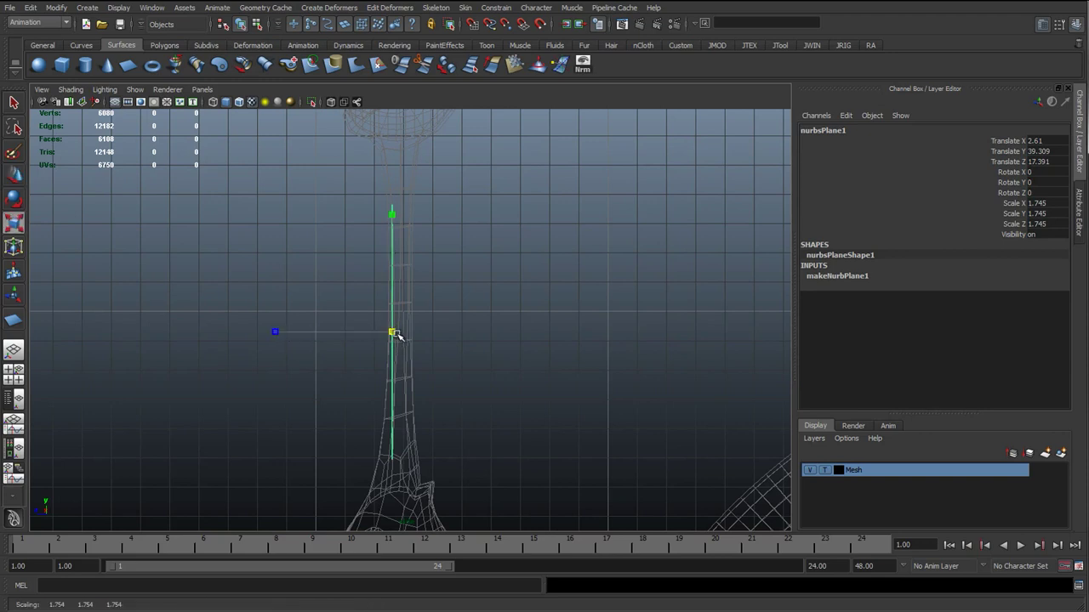
left_click_drag(394, 332, 448, 354)
key("w")
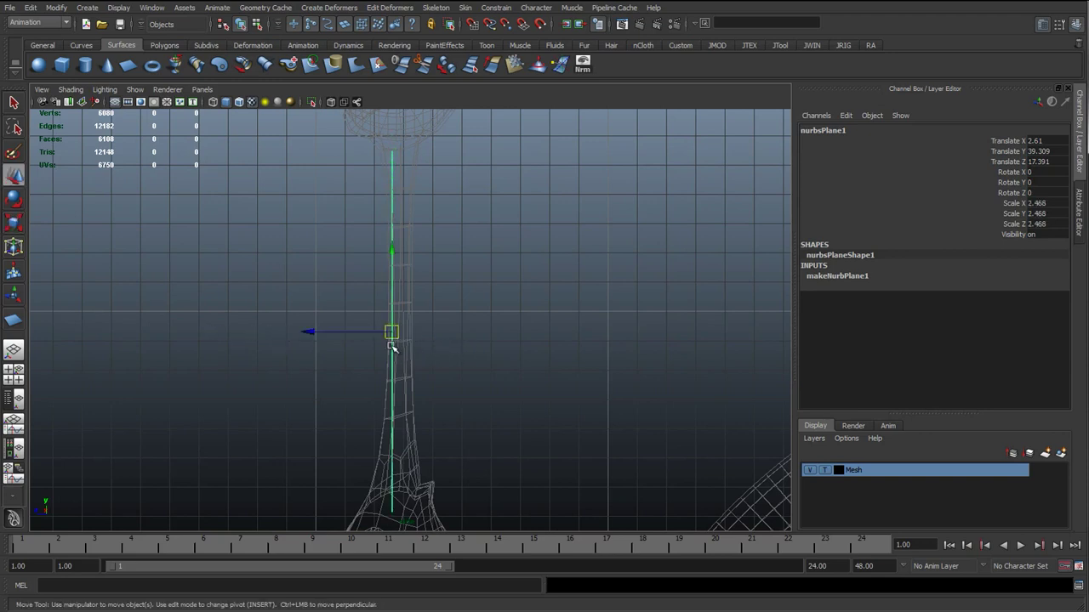
Move the plane to about Y 39.80 and Z 17.24, then adjust its uniform scale to about 2.42
left_click_drag(390, 333, 400, 461)
key("r")
middle_click_drag(393, 211, 406, 335, "alt")
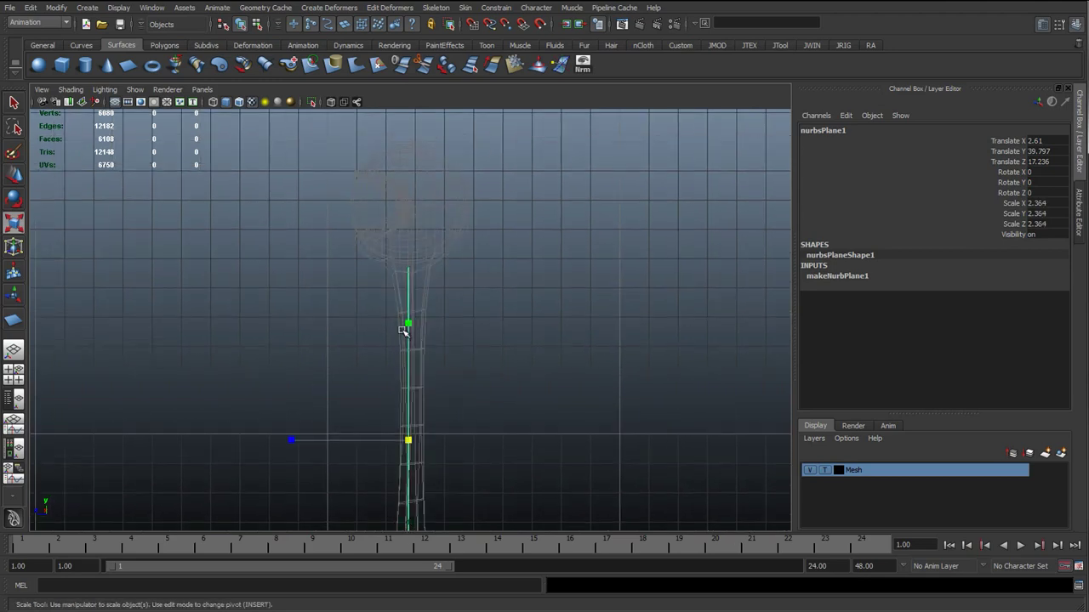
left_click_drag(411, 439, 414, 439)
key("w")
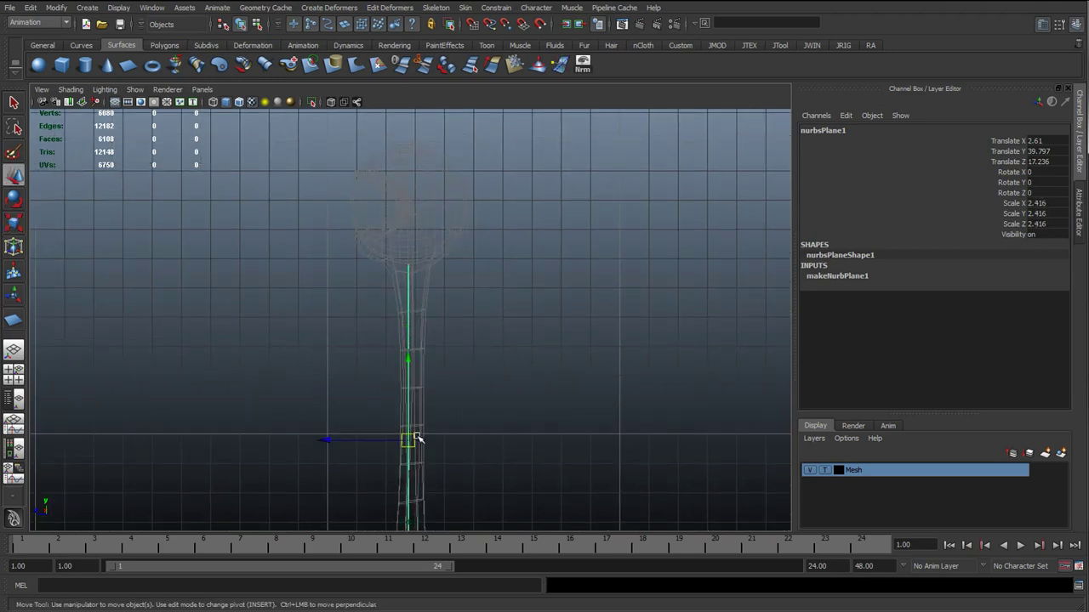
Shift the plane to about Y 39.84 and Z 17.17 to centre it inside the eye stalk
left_click_drag(326, 440, 328, 441)
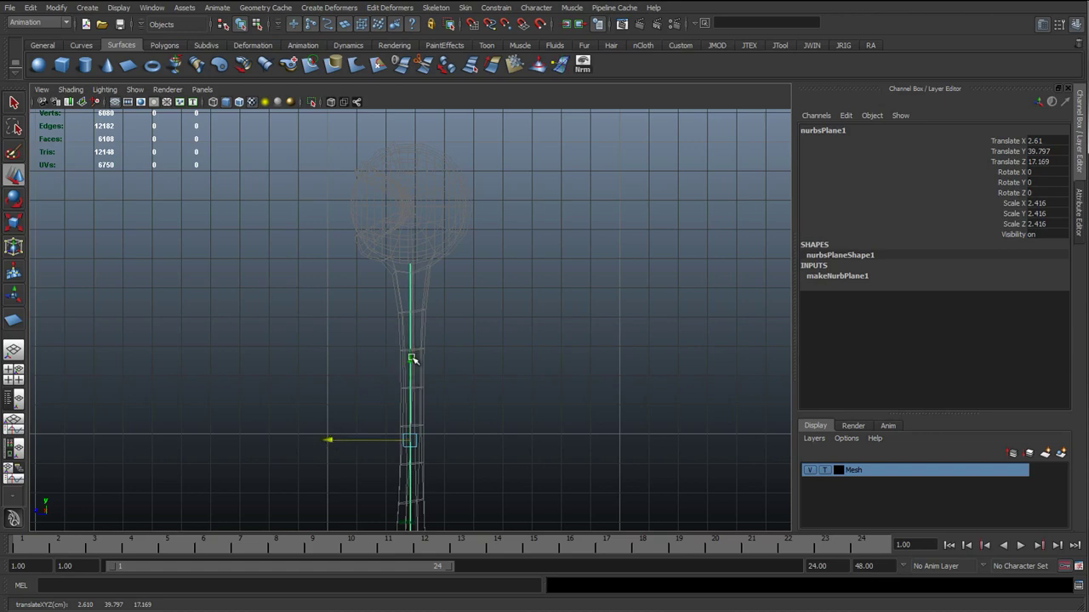
left_click_drag(411, 358, 412, 356)
scroll(437, 377, "up", 6)
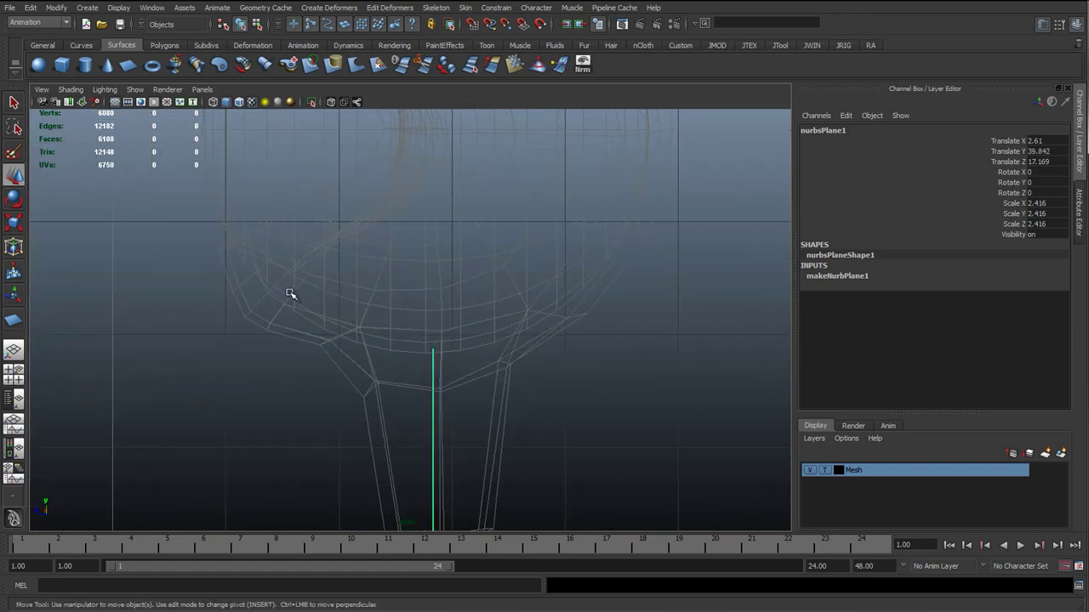
scroll(449, 406, "down", 4)
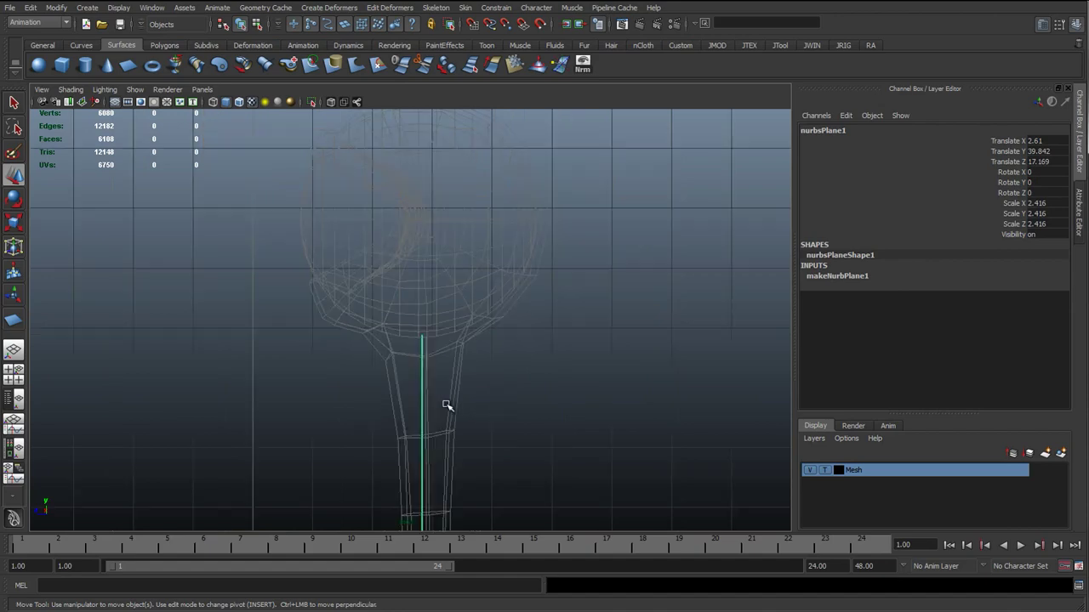
Reduce the plane's uniform scale to about 2.37 so its top edge sits just below the eyeball
middle_click_drag(464, 408, 445, 149, "alt")
middle_click_drag(437, 392, 435, 189, "alt")
middle_click_drag(435, 291, 407, 448, "alt")
middle_click_drag(425, 233, 427, 381, "alt")
key("r")
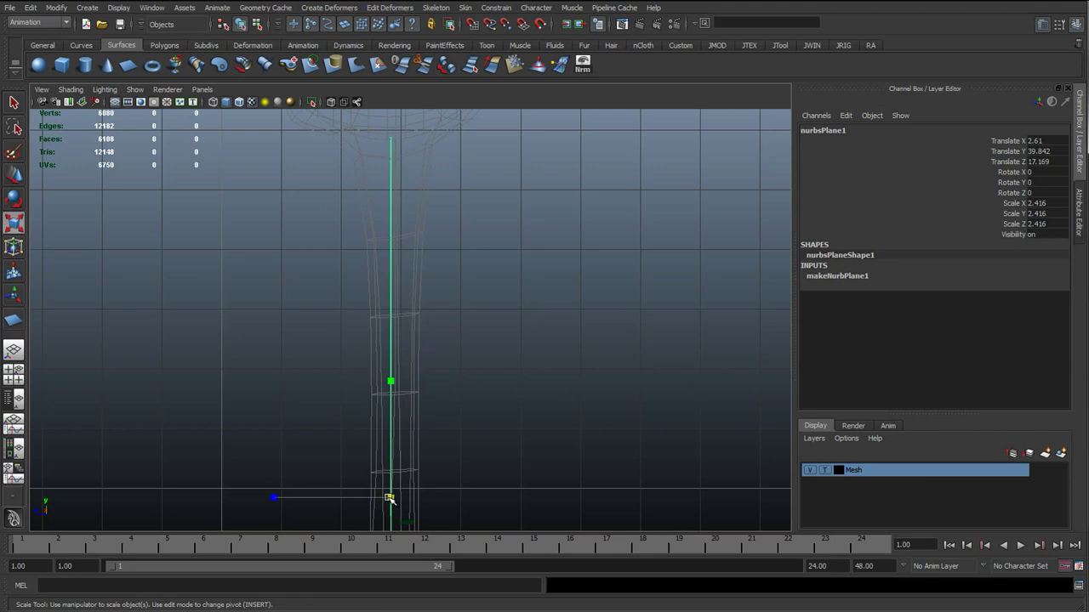
left_click_drag(389, 497, 383, 498)
key("w")
middle_click_drag(415, 381, 409, 509, "alt")
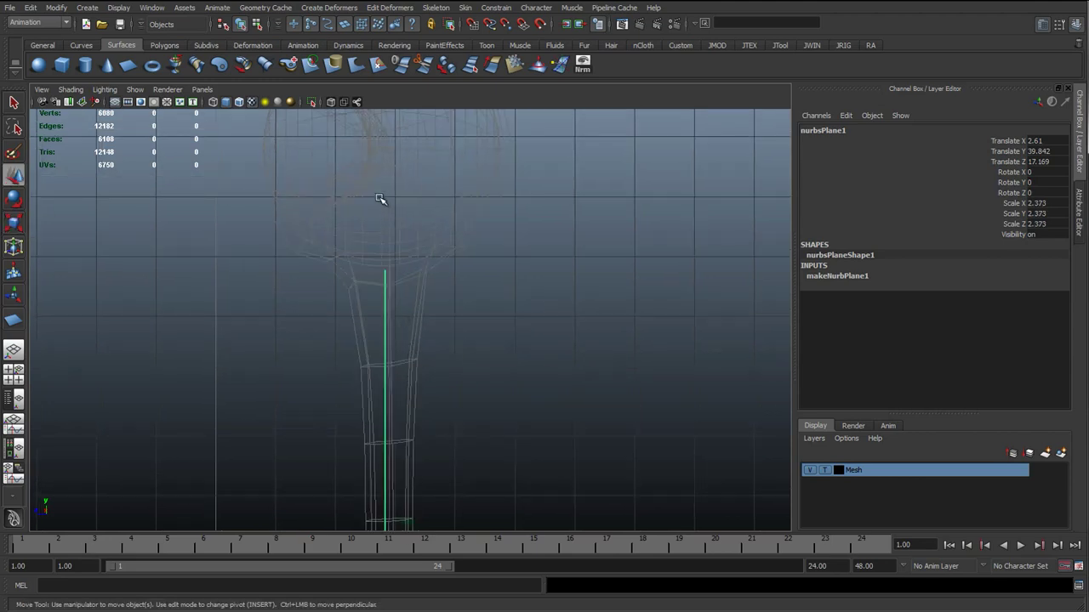
middle_click_drag(380, 198, 372, 381, "alt")
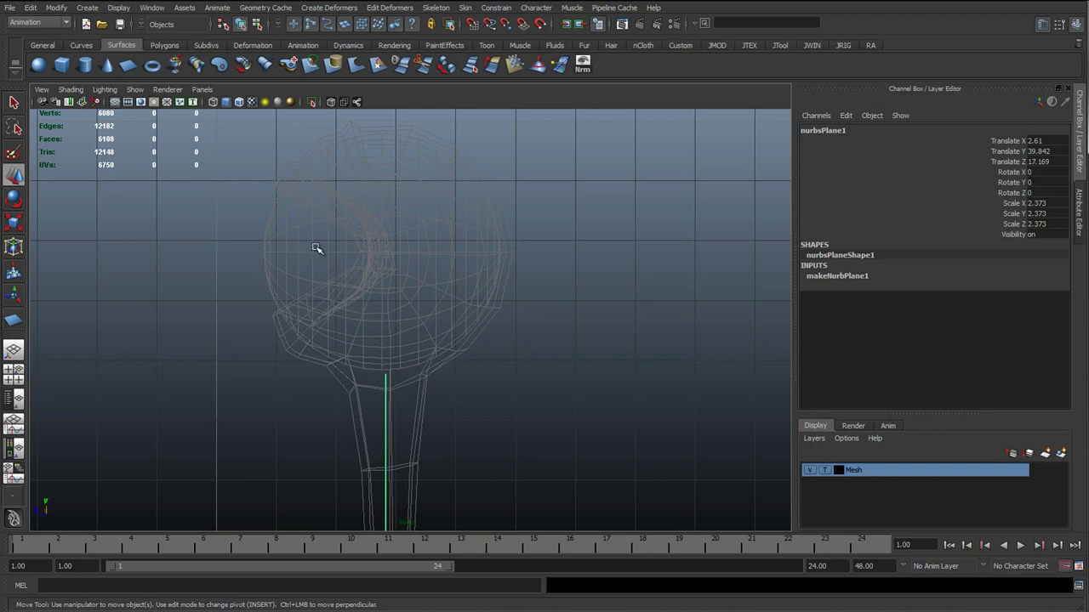
middle_click_drag(425, 432, 420, 340, "alt")
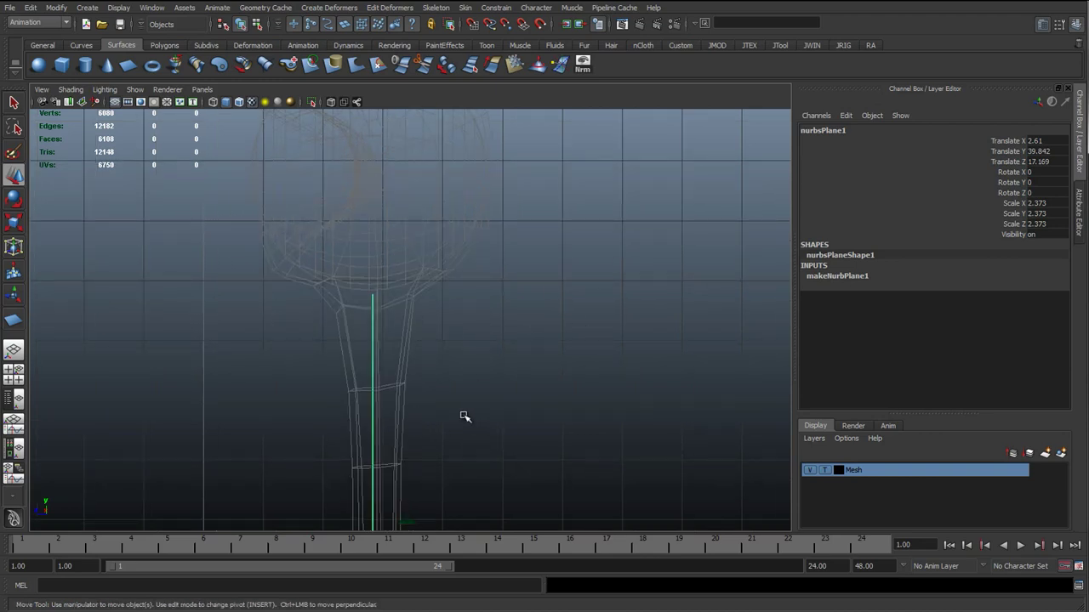
scroll(484, 435, "down", 5)
middle_click_drag(483, 435, 479, 340, "alt")
Scale the plane uniformly to about 2.34 and lower it to about Y 39.70 to fit the stalk's ends
key("r")
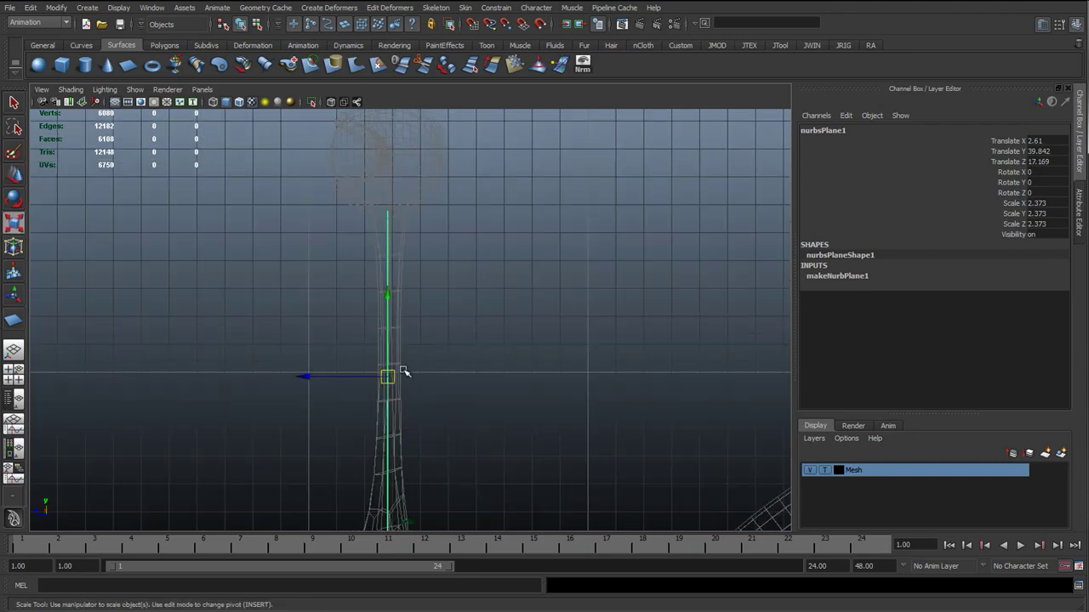
left_click_drag(390, 376, 388, 377)
key("w")
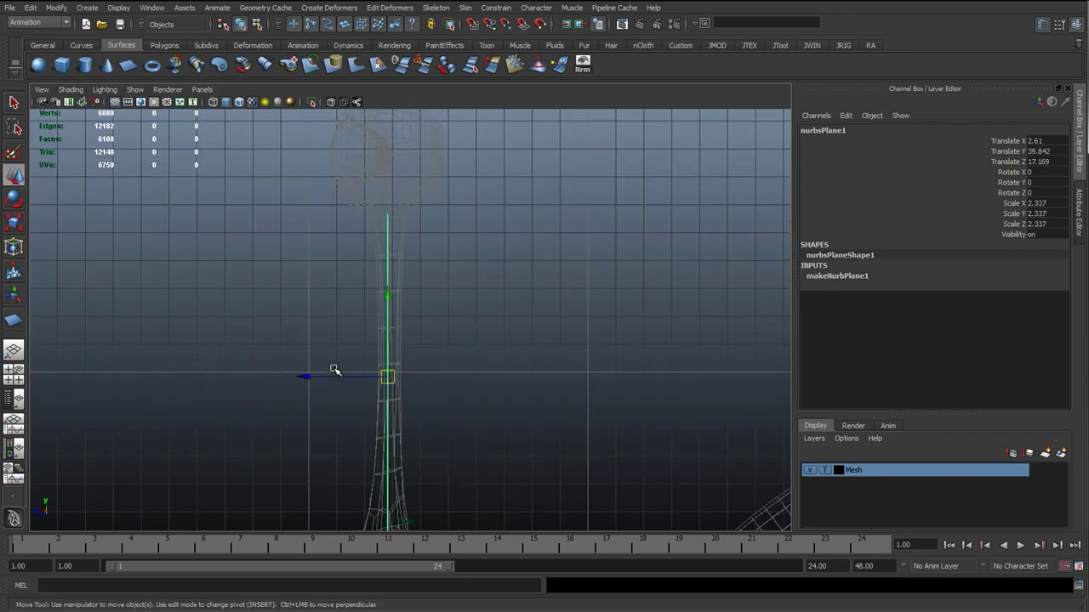
left_click_drag(387, 295, 388, 298)
middle_click_drag(429, 225, 414, 364, "alt")
scroll(408, 366, "up", 5)
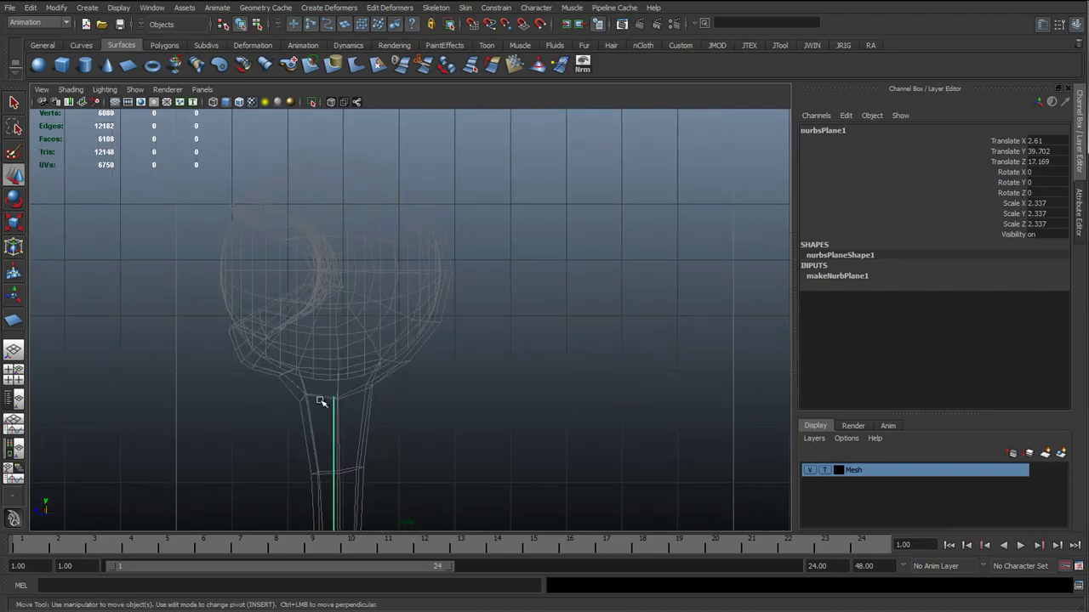
scroll(425, 483, "down", 7)
middle_click_drag(432, 502, 434, 315, "alt")
scroll(411, 365, "up", 6)
In the front view, rotate the plane about Z to roughly -6 degrees to match the stalk's tilt
key("space")
left_click_drag(442, 361, 474, 351)
key("space")
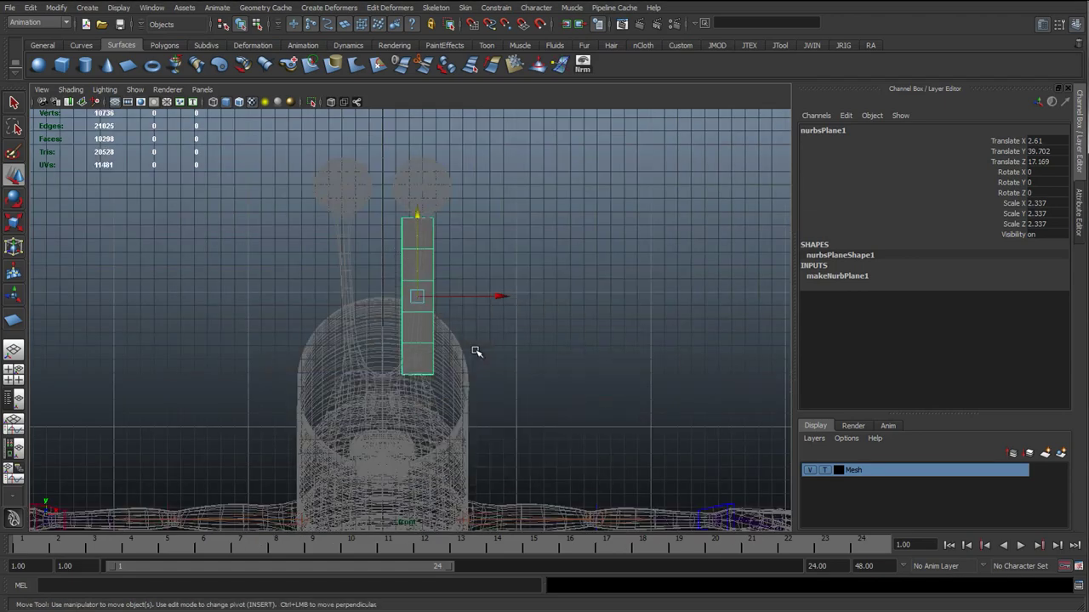
scroll(473, 337, "up", 8)
key("e")
middle_click_drag(517, 200, 500, 271, "alt")
left_click(499, 264)
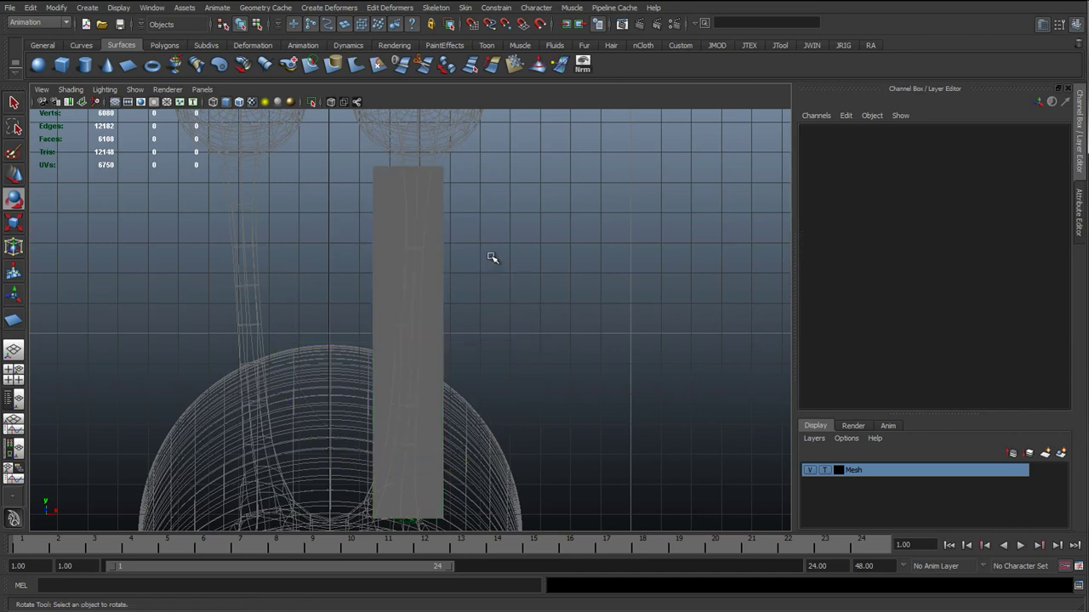
key("ctrl+z")
left_click_drag(485, 254, 495, 261)
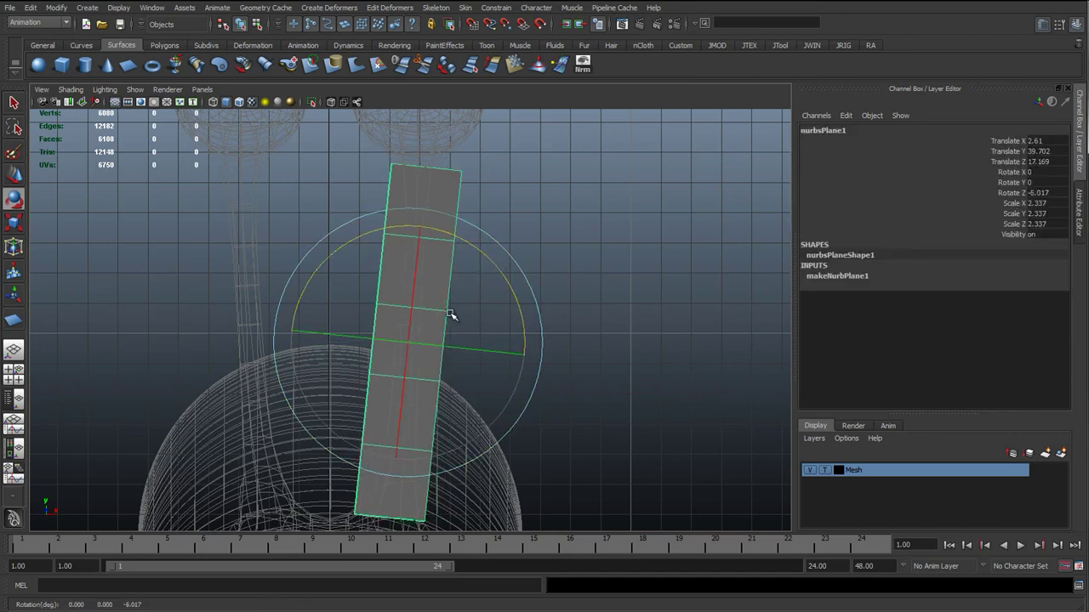
Narrow the plane to an X scale of about 0.485 and fine-tune its Z rotation to about -5.3 degrees
key("r")
left_click_drag(522, 355, 465, 355)
left_click(457, 351)
key("ctrl+z")
key("e")
left_click_drag(514, 295, 514, 295)
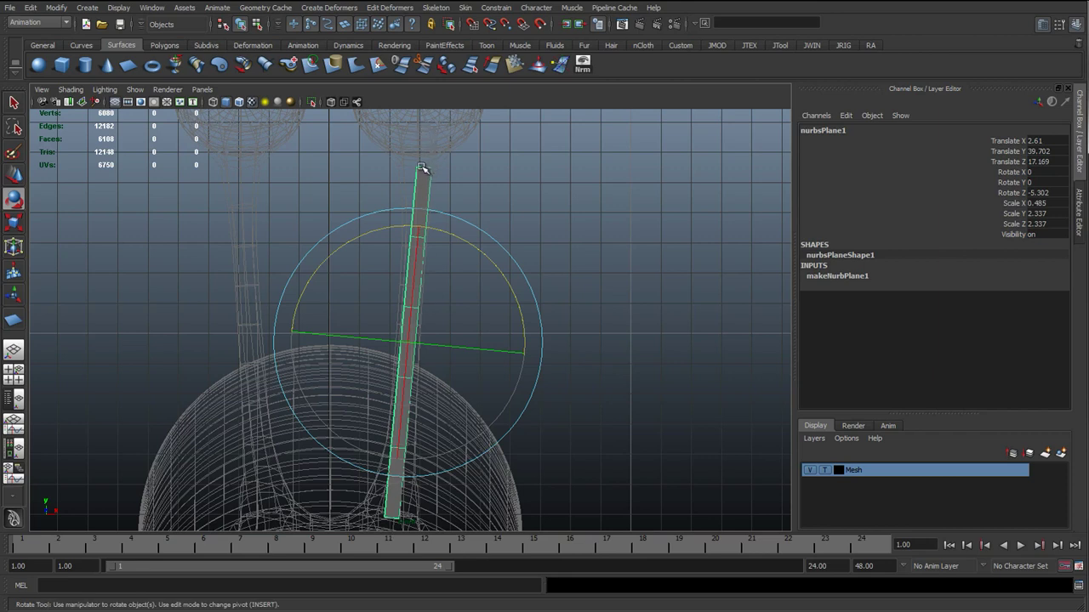
key("w")
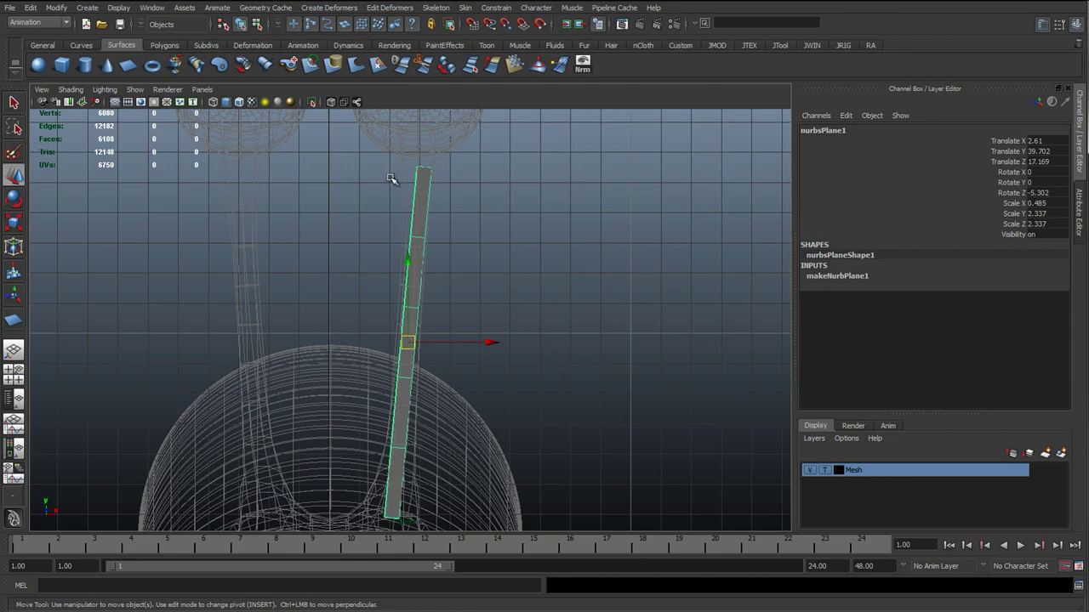
Show the plane's control vertices, select the top CV row and widen the soft-selection falloff radius
left_click_drag(412, 226, 412, 240, "alt")
middle_click_drag(396, 211, 393, 258, "alt")
right_click_drag(351, 244, 286, 243)
scroll(409, 204, "up", 2)
middle_click_drag(393, 191, 381, 235, "alt")
left_click_drag(381, 234, 459, 261)
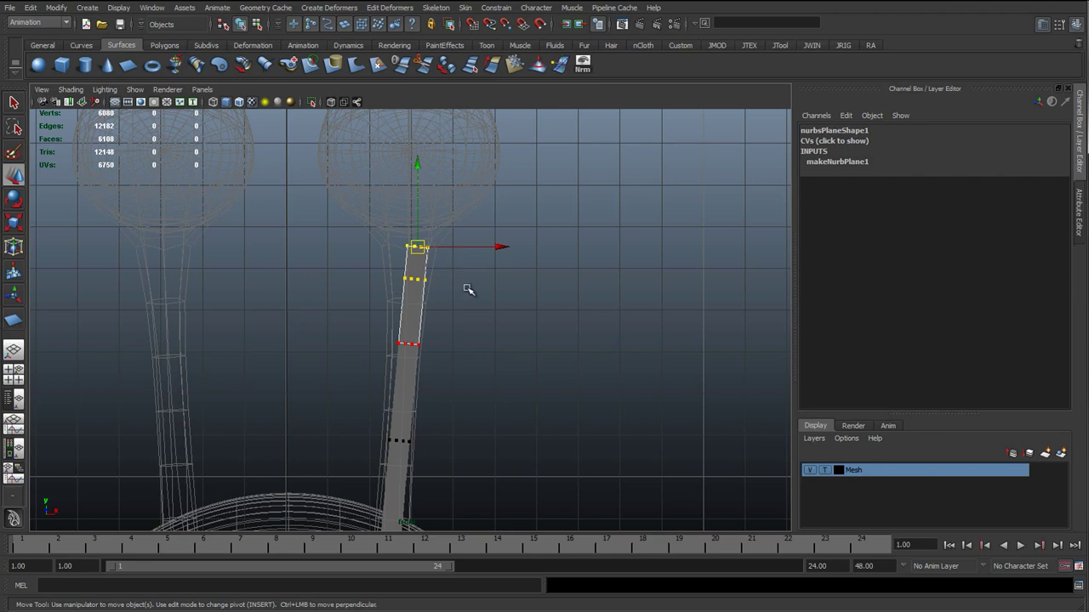
left_click_drag(510, 289, 861, 282)
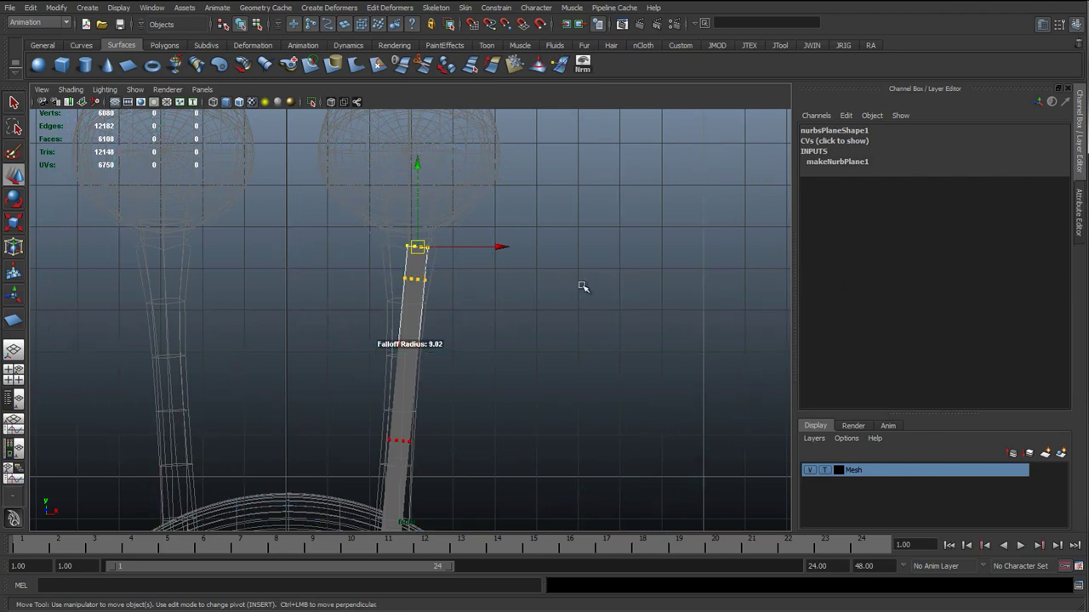
Rotate the top CVs and move them along X with soft selection so the ribbon follows the upper stalk
scroll(561, 281, "up", 1)
key("e")
middle_click_drag(604, 284, 605, 276)
key("w")
left_click_drag(423, 244, 409, 242)
key("e")
middle_click_drag(578, 224, 582, 227)
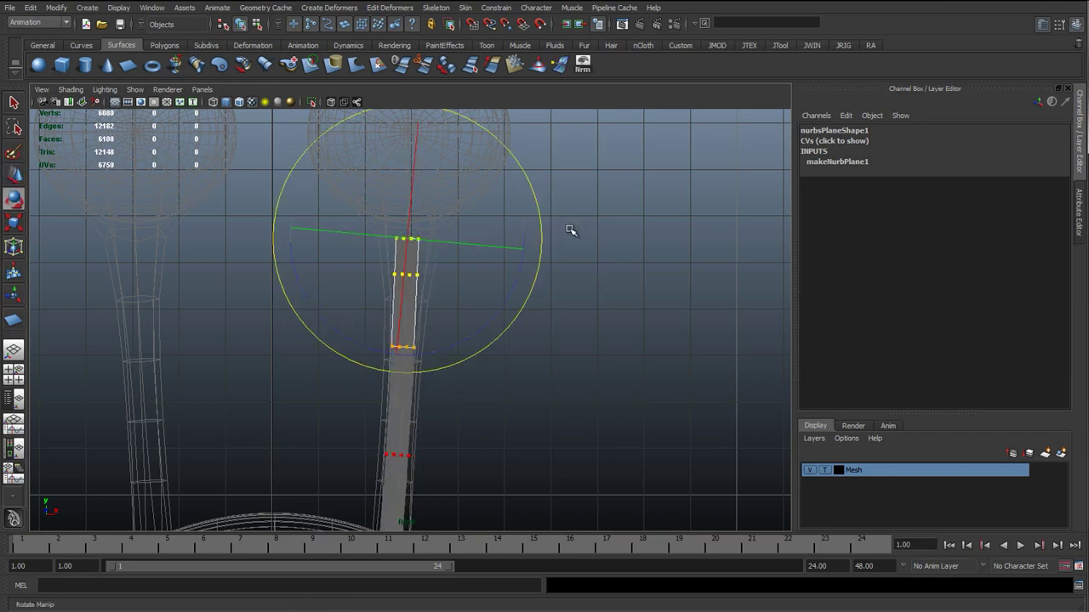
Set the soft-selection falloff radius to 5.00 and toggle Soft Select off and on in the Move Tool settings
key("w")
key("b")
left_click_drag(592, 278, 720, 302)
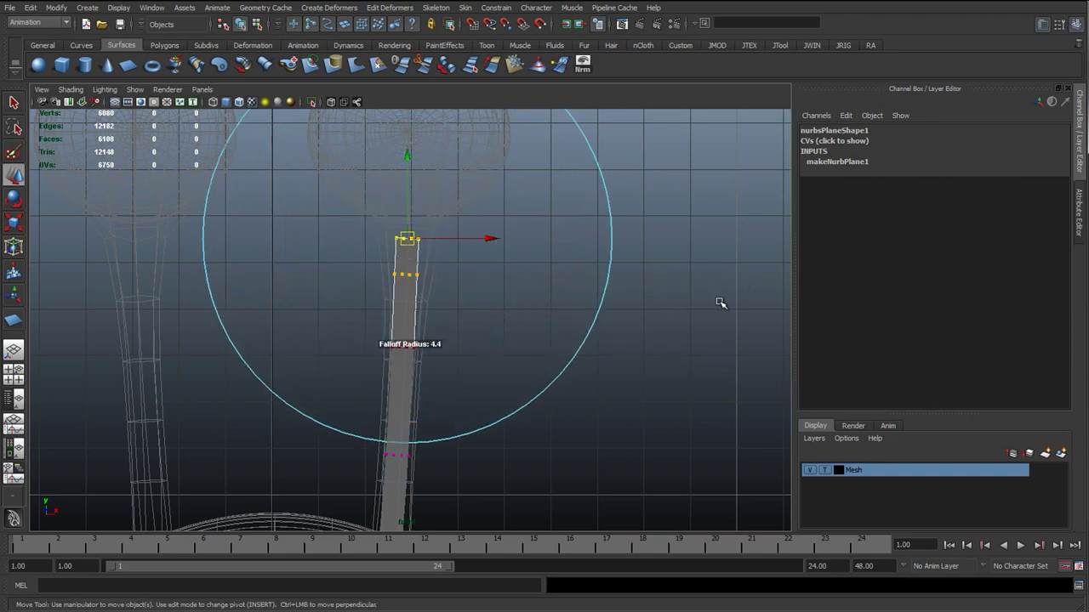
double_click(13, 175)
scroll(259, 340, "down", 5)
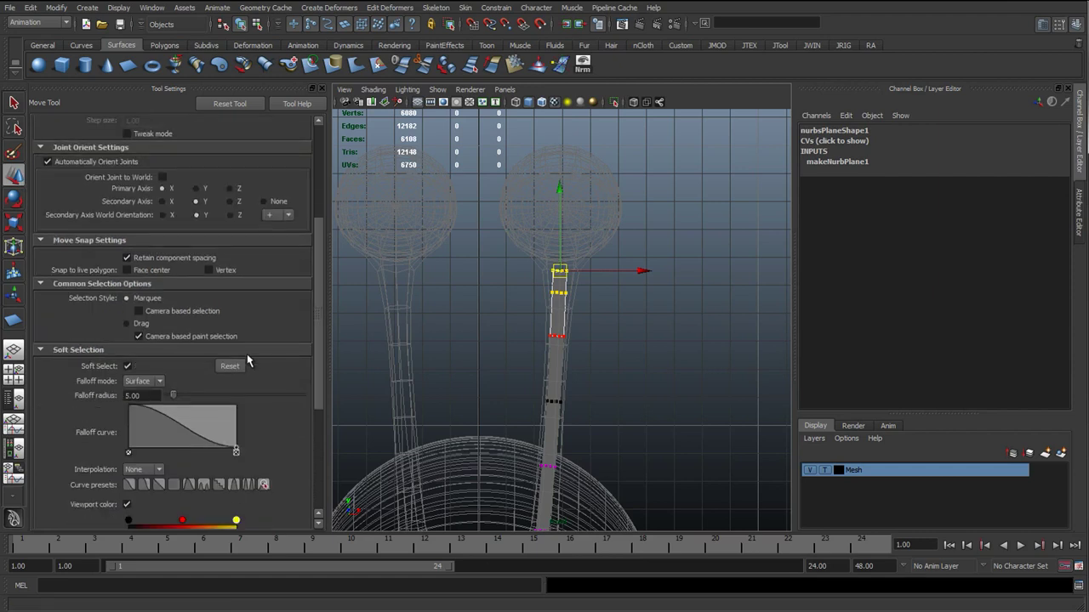
left_click(129, 367)
left_click(129, 368)
scroll(206, 372, "down", 1)
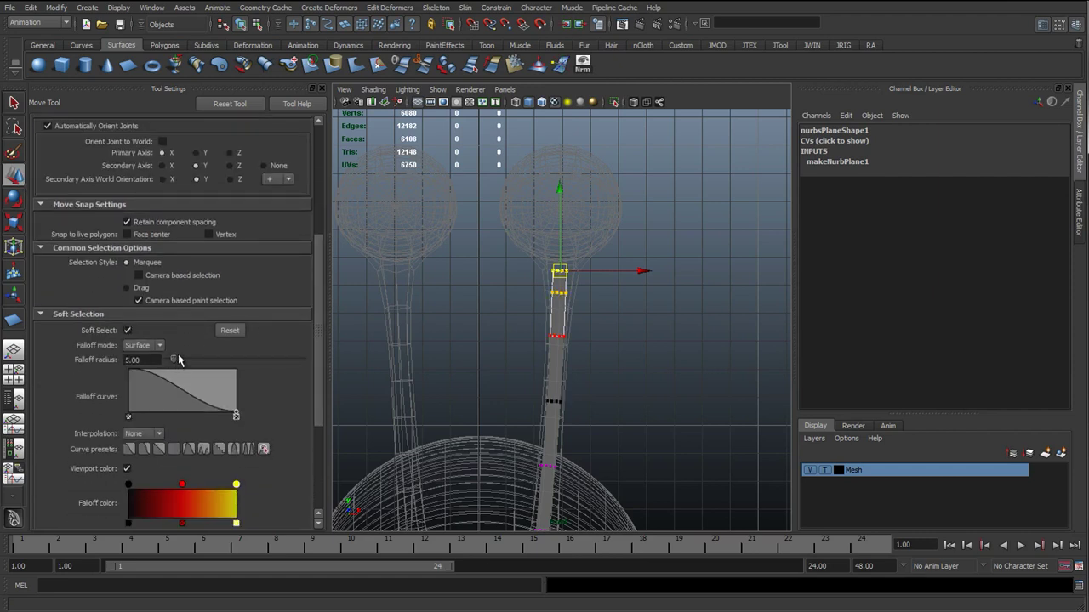
Toggle soft selection off and on again, set its falloff radius to about 5.52 and close the tool settings
key("b")
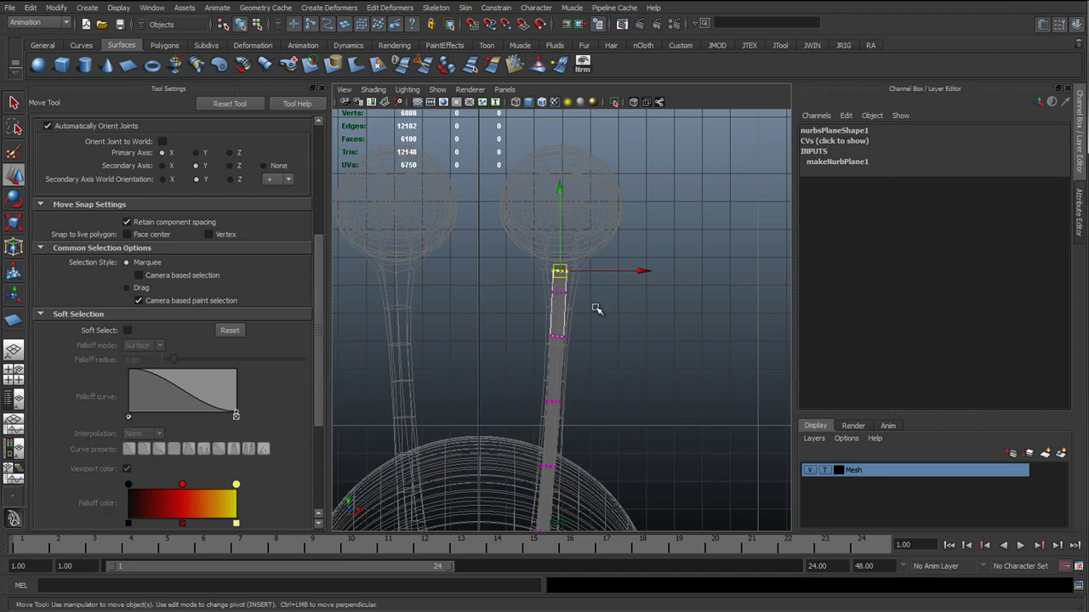
key("b")
left_click_drag(591, 324, 672, 340)
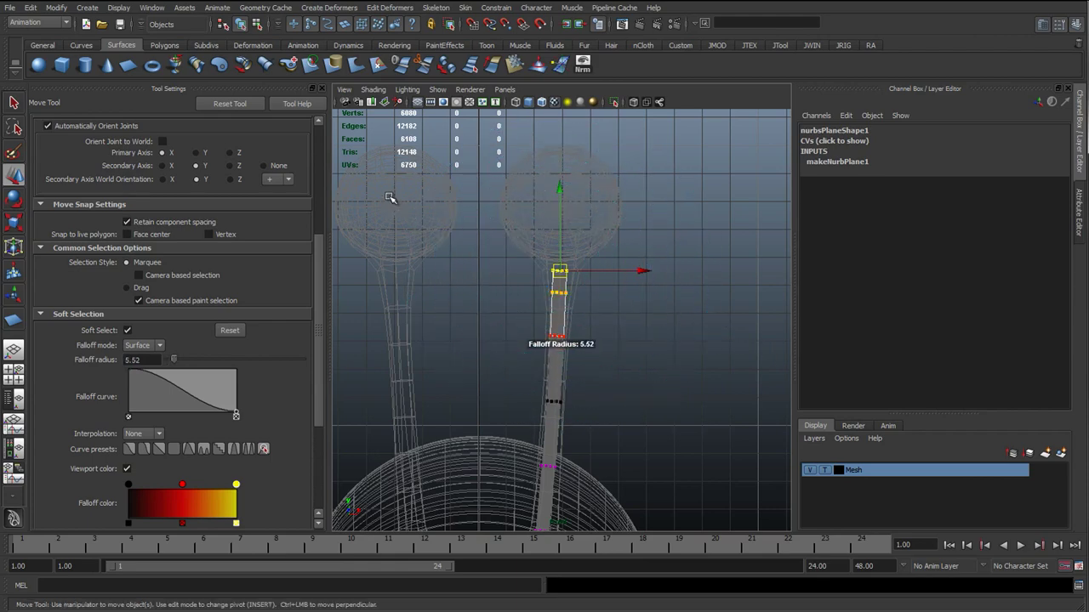
left_click(324, 90)
Select the bottom CV row, rotate it and move it inward so the ribbon curves with the stalk's base
middle_click_drag(425, 372, 405, 48, "alt")
left_click_drag(315, 384, 431, 466)
scroll(385, 404, "up", 1)
key("e")
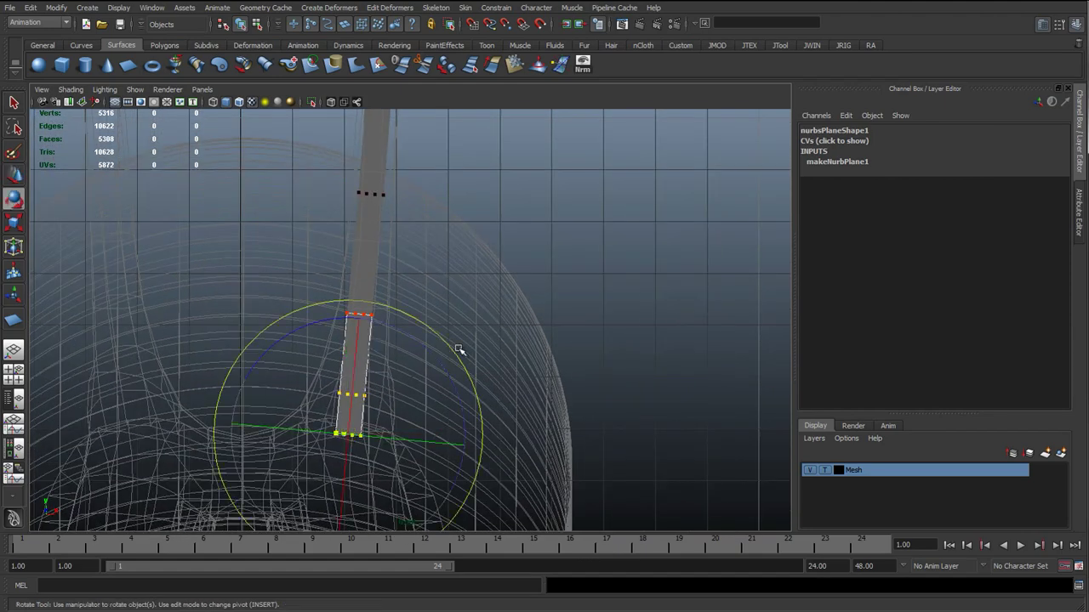
left_click_drag(429, 347, 456, 362)
key("w")
mouse_move(349, 438)
left_mouse_down()
mouse_move(328, 433)
mouse_move(338, 435)
left_mouse_up()
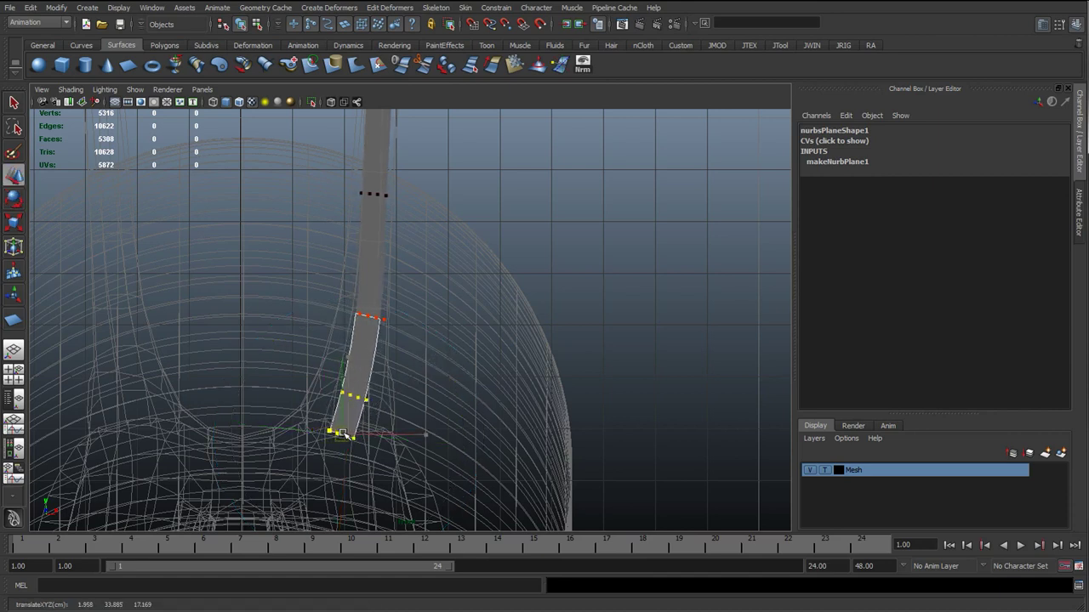
Select the middle CVs in the front view and move them along X to centre the ribbon in the stalk
key("e")
left_click_drag(320, 181, 447, 220)
key("w")
middle_click_drag(434, 292, 420, 425, "alt")
scroll(432, 324, "up", 1)
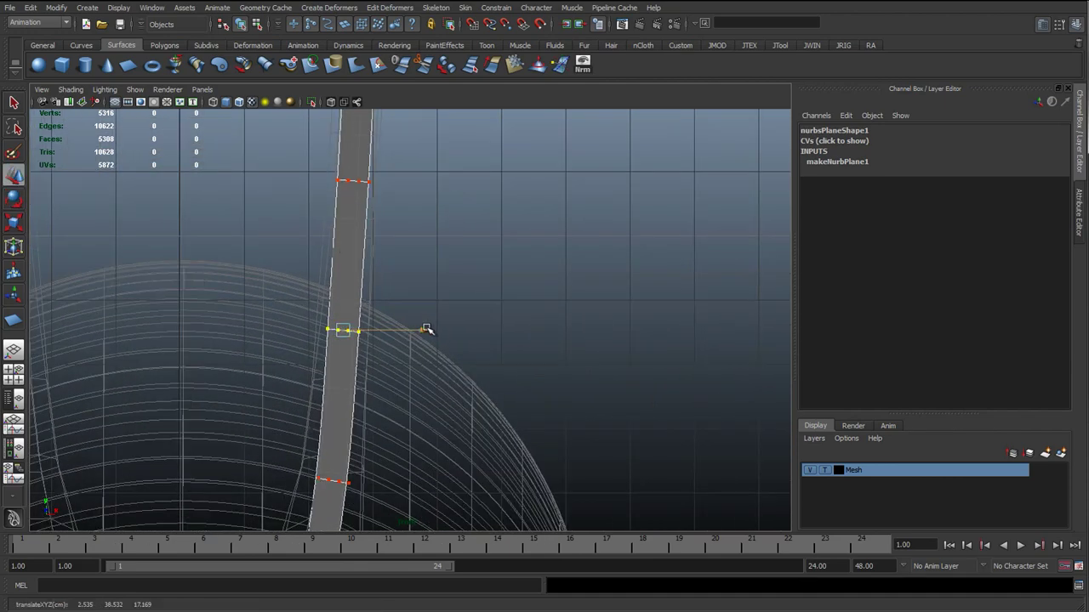
middle_click_drag(426, 329, 429, 410, "alt")
left_click_drag(428, 410, 440, 379)
middle_click_drag(415, 376, 410, 449, "alt")
Try shifting the selected middle CV row to about Z 17.13 in the side view
key("space")
left_click_drag(471, 372, 514, 374)
middle_click_drag(445, 115, 435, 473, "alt")
middle_click_drag(413, 359, 413, 430, "alt")
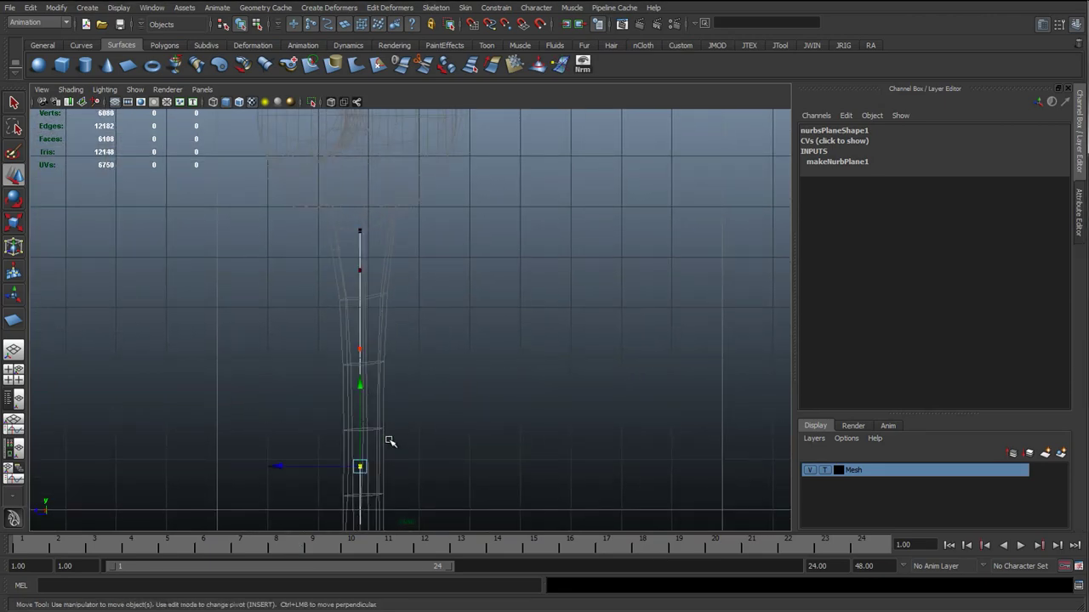
middle_click_drag(405, 307, 398, 124, "alt")
middle_click_drag(394, 528, 389, 288, "alt")
middle_click_drag(370, 425, 372, 526, "alt")
middle_click_drag(369, 133, 367, 388, "alt")
scroll(309, 400, "down", 3)
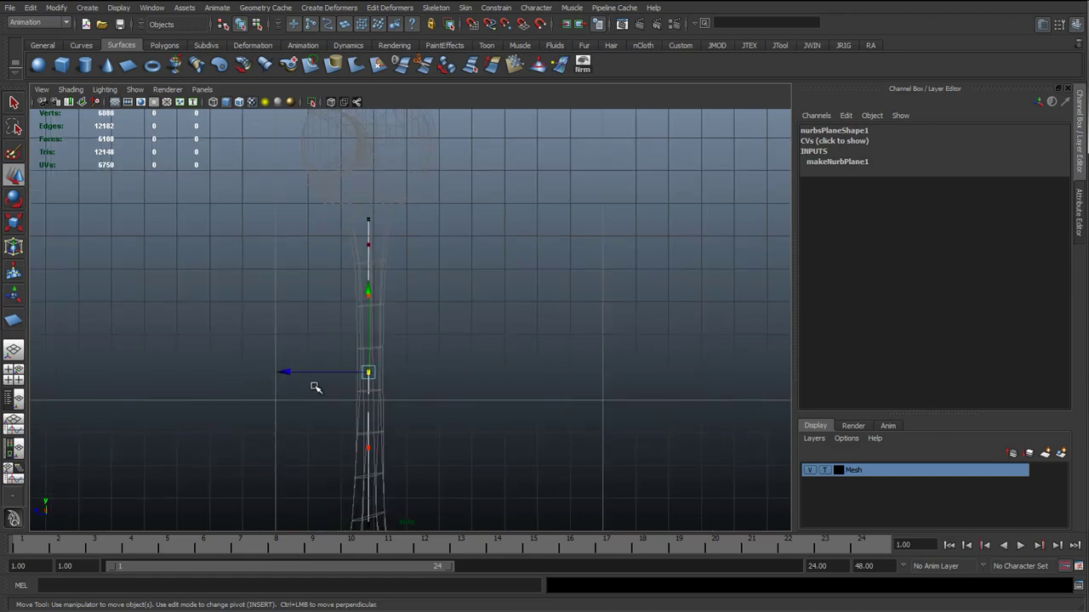
left_click_drag(290, 372, 292, 374)
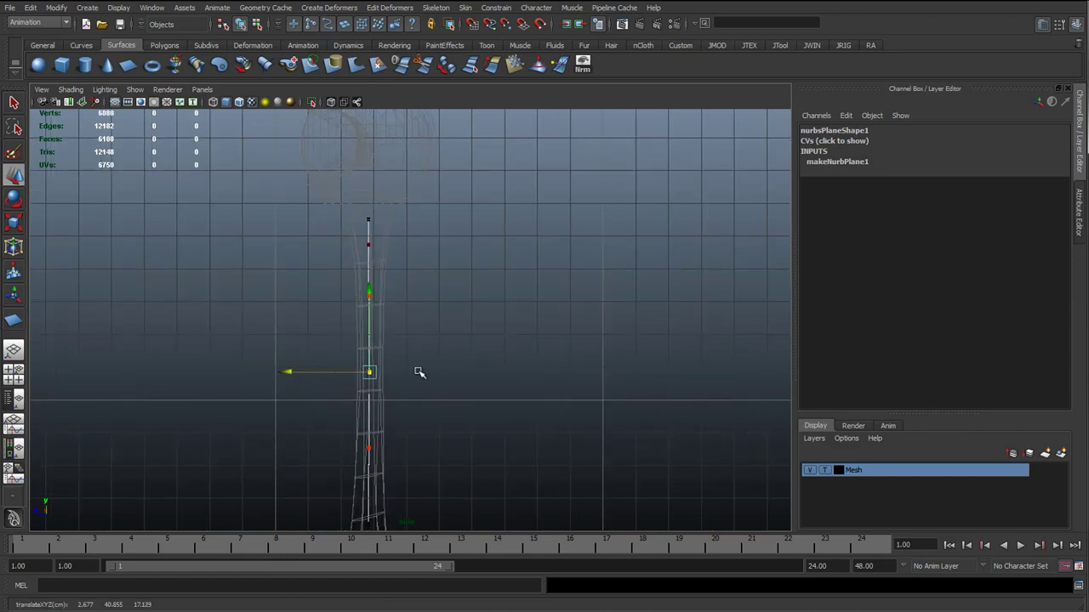
Return to the perspective view, undo the last CV move and switch the ribbon back to object selection
key("space")
left_click_drag(425, 370, 501, 332)
key("ctrl+z")
key("q")
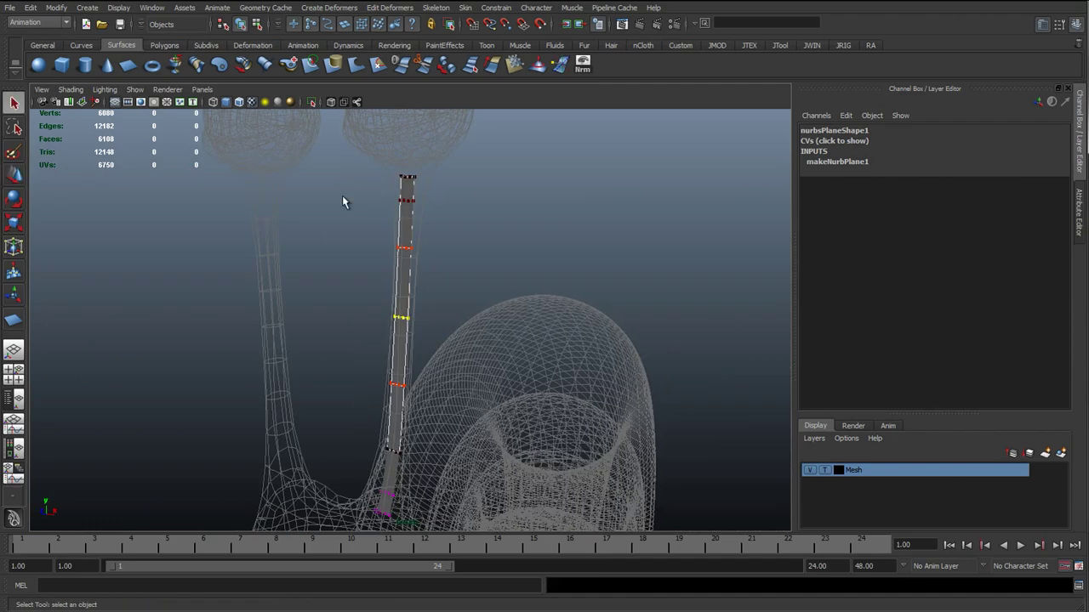
left_click(257, 24)
left_click(241, 23)
left_click_drag(340, 292, 504, 369, "alt")
key("w")
left_click_drag(491, 269, 460, 355, "alt")
Duplicate the fitted ribbon plane and put the duplicate in its own group
key("ctrl+d")
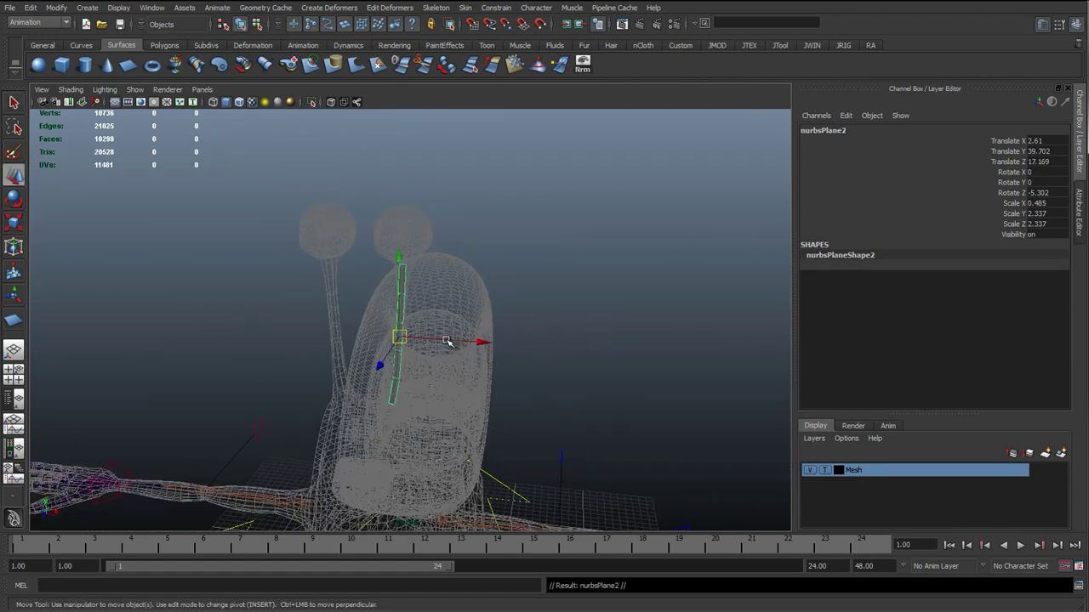
key("ctrl+g")
middle_click_drag(500, 416, 549, 298, "alt")
right_click_drag(549, 298, 486, 342, "alt")
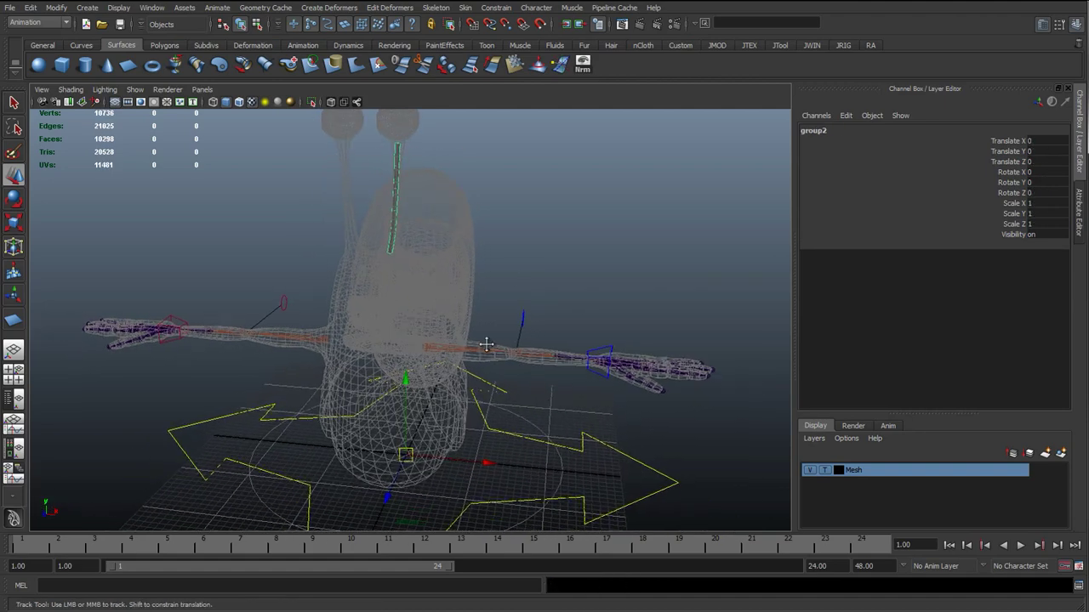
left_click_drag(486, 343, 452, 301, "alt")
middle_click_drag(451, 301, 456, 340, "alt")
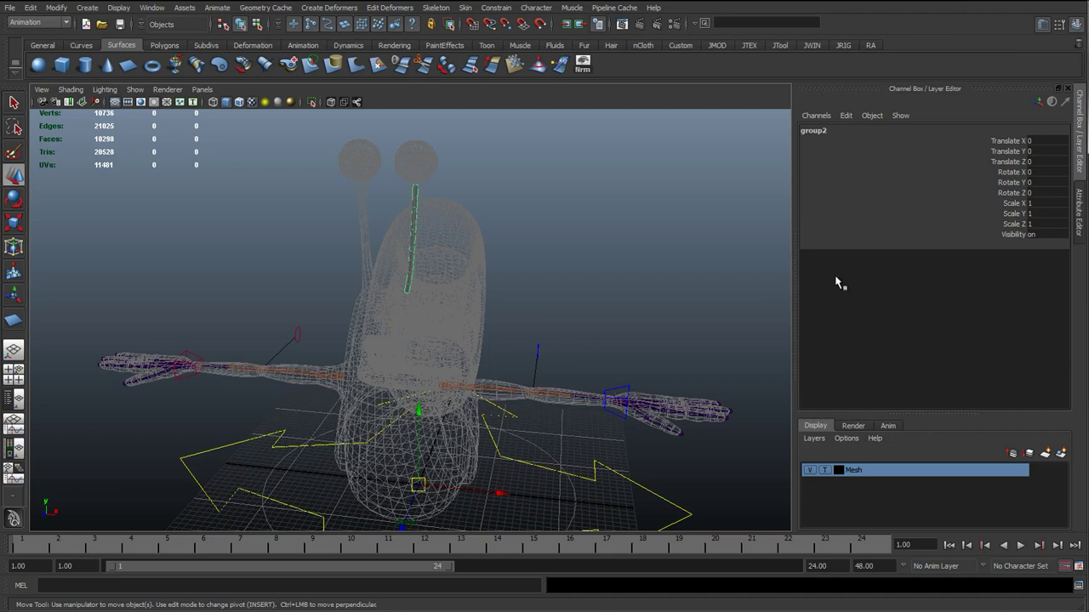
Mirror the duplicated ribbon to the other eye stalk by setting its group's Scale X to -1, and ungroup it
double_click(1037, 204)
key("Return")
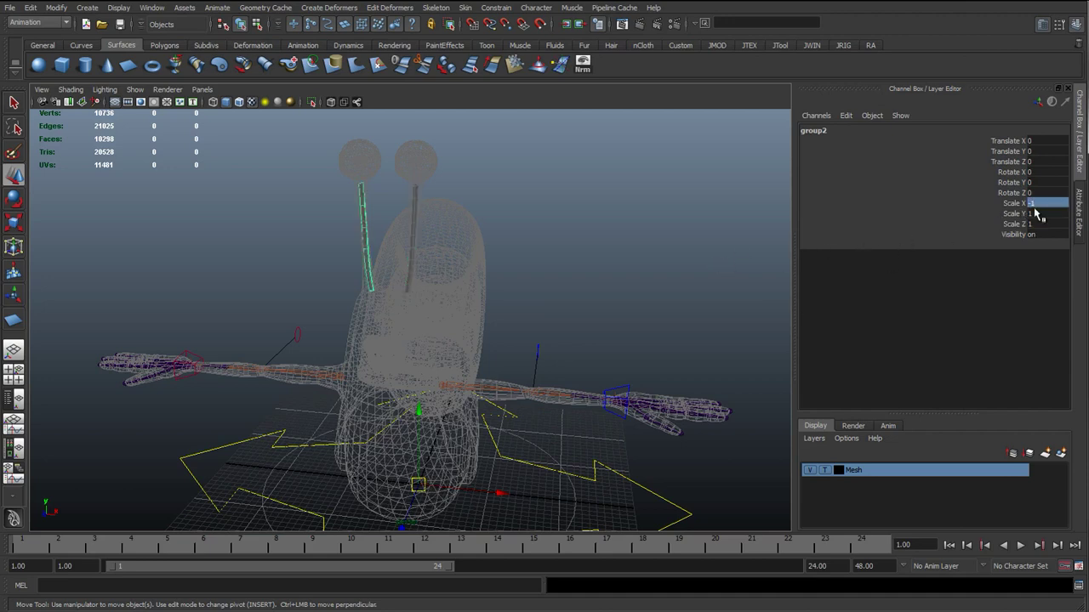
left_click(30, 8)
left_click(68, 344)
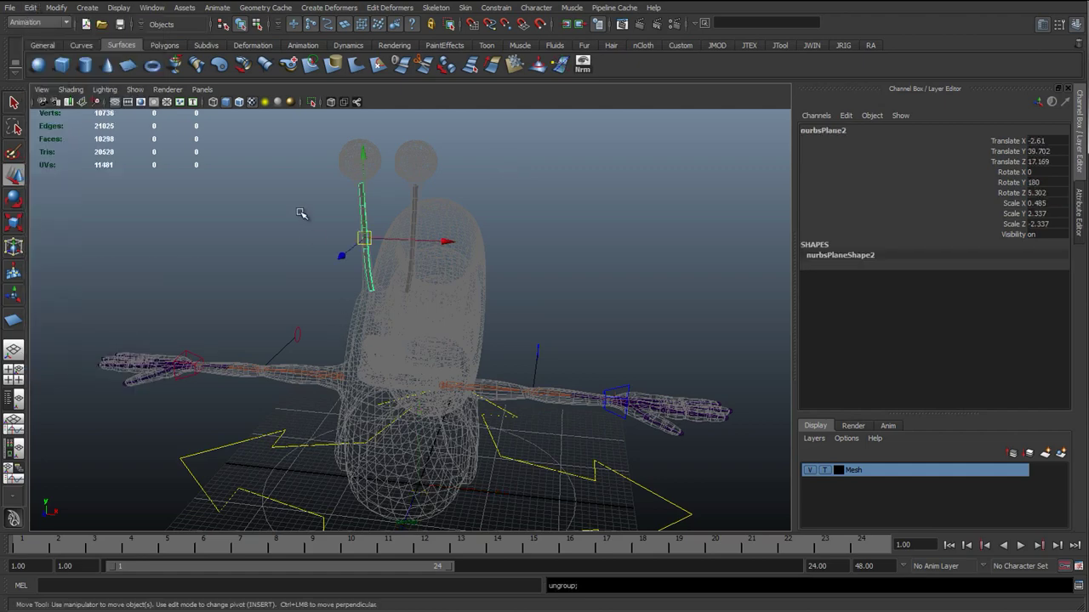
Delete the construction history of both eye-stalk ribbons and freeze their transformations
right_click_drag(394, 185, 400, 293, "alt")
middle_click_drag(398, 196, 403, 297, "alt")
left_click_drag(360, 322, 505, 273, "alt")
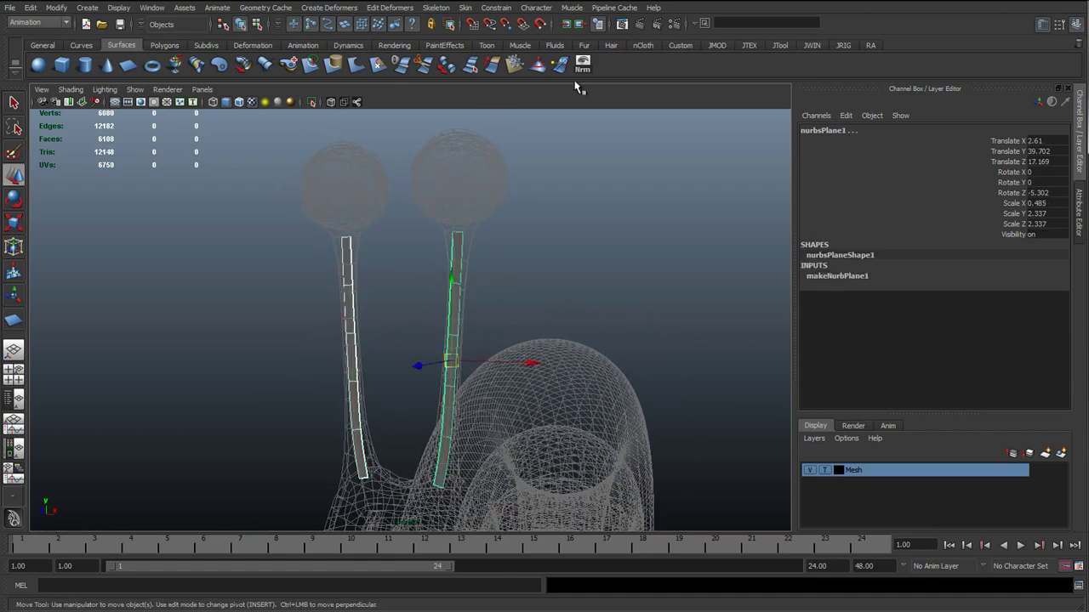
left_click(782, 45)
left_click(37, 64)
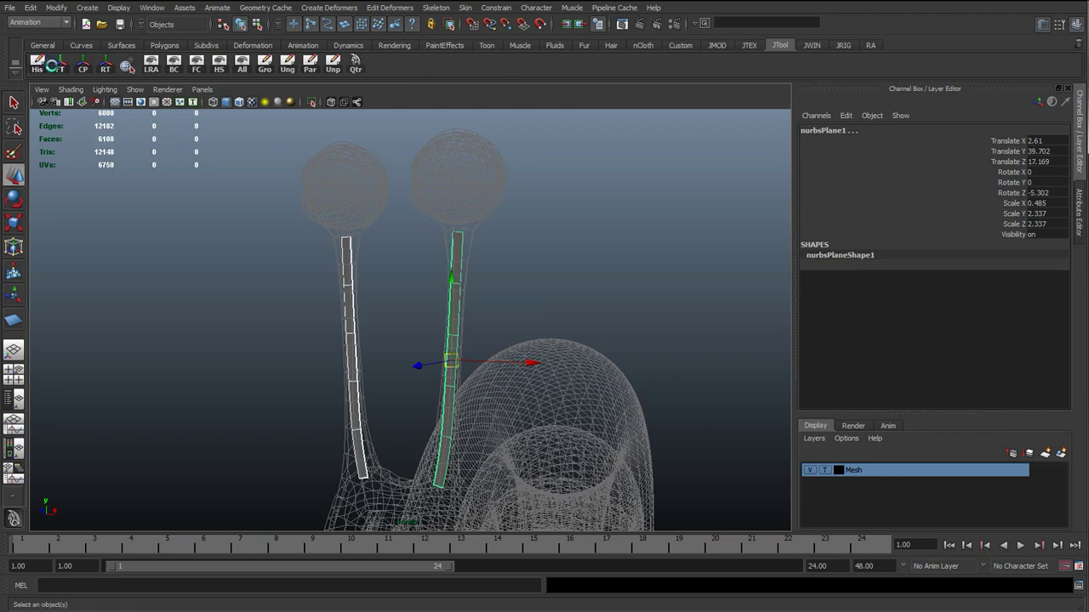
left_click(59, 66)
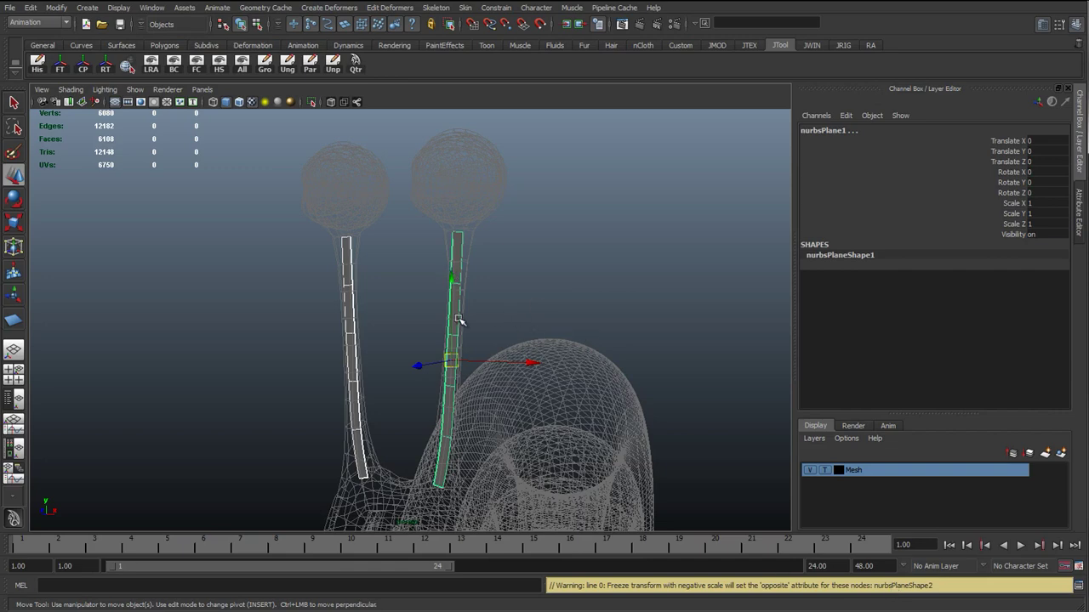
Display the NURBS surface normals (shaded mode) on both ribbons
left_click_drag(438, 312, 443, 342, "alt")
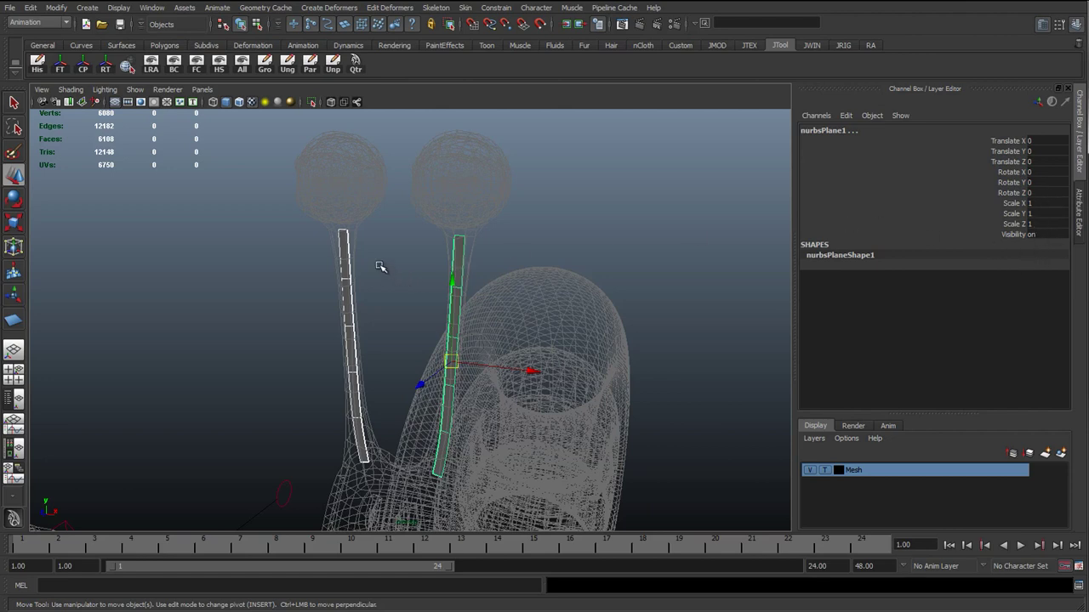
left_click_drag(401, 282, 245, 187, "alt")
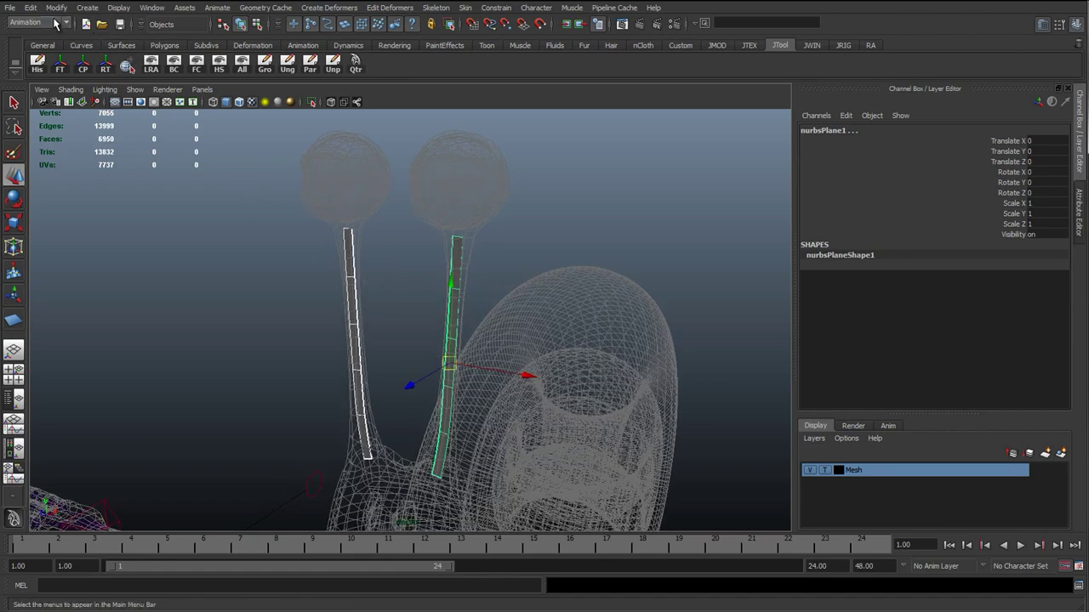
left_click(117, 7)
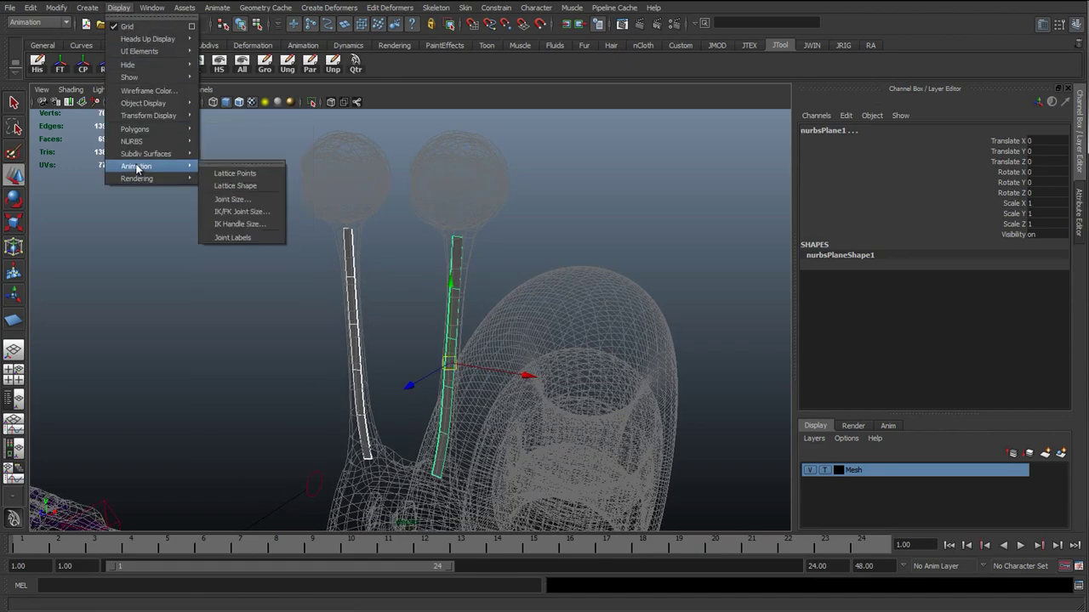
mouse_move(140, 167)
mouse_move(152, 143)
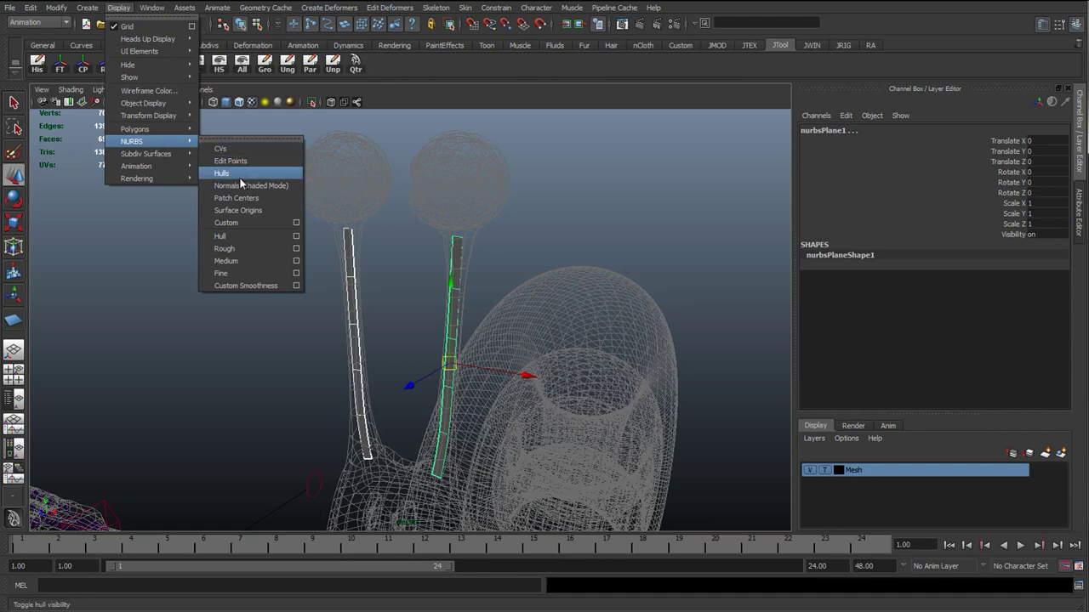
left_click(281, 189)
mouse_move(447, 340)
left_mouse_down("alt")
mouse_move(389, 377)
mouse_move(346, 357)
mouse_move(366, 359)
mouse_move(348, 250)
left_mouse_up("alt")
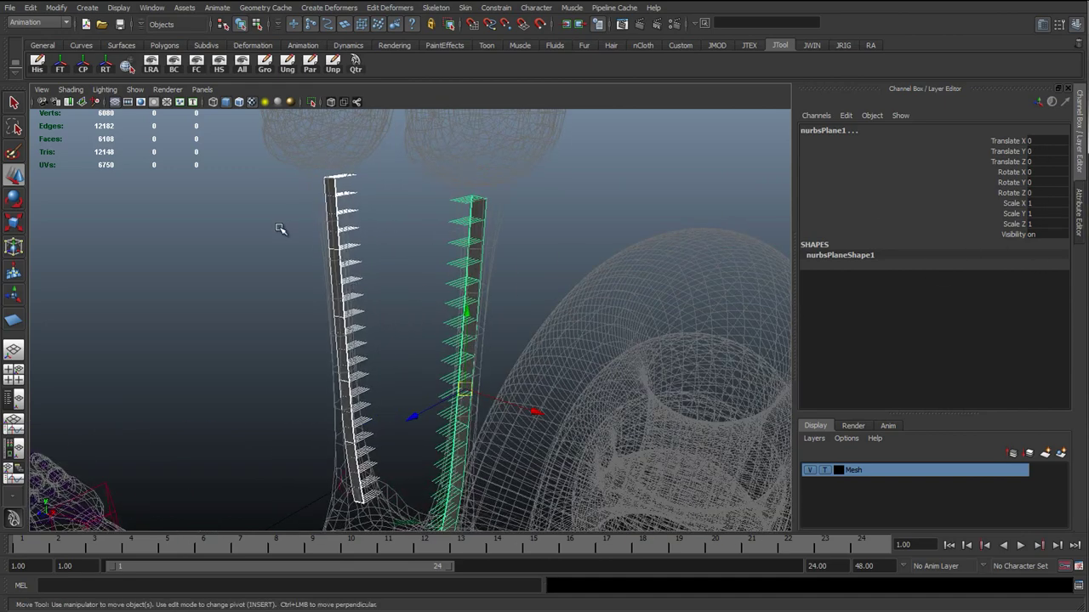
Reverse the surface direction of the mirrored ribbon so its normals face the same way as the original ribbon's
left_click(333, 283)
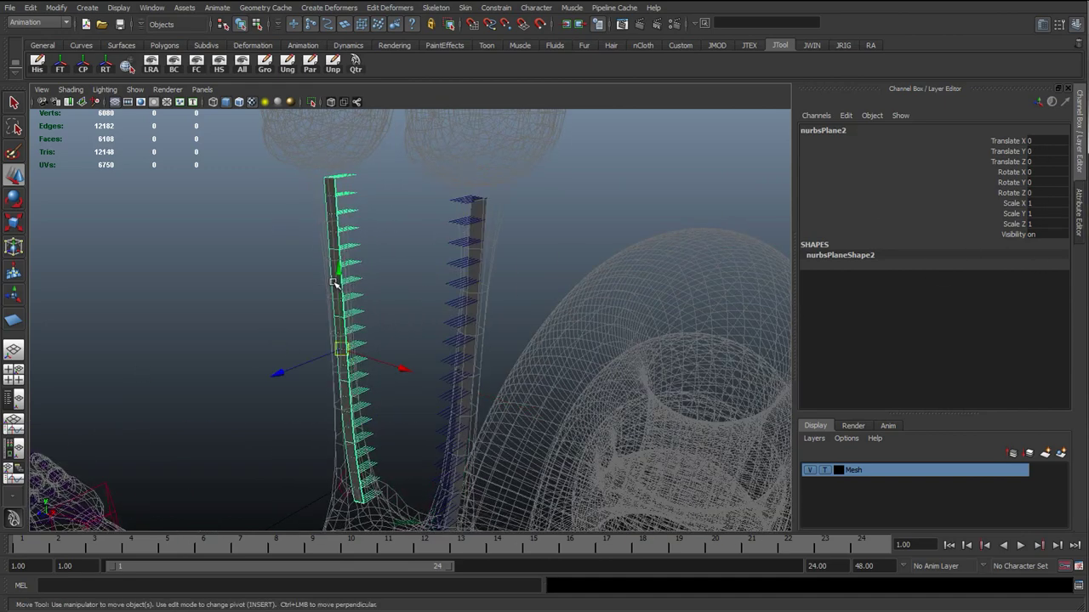
left_click_drag(356, 400, 355, 238, "alt")
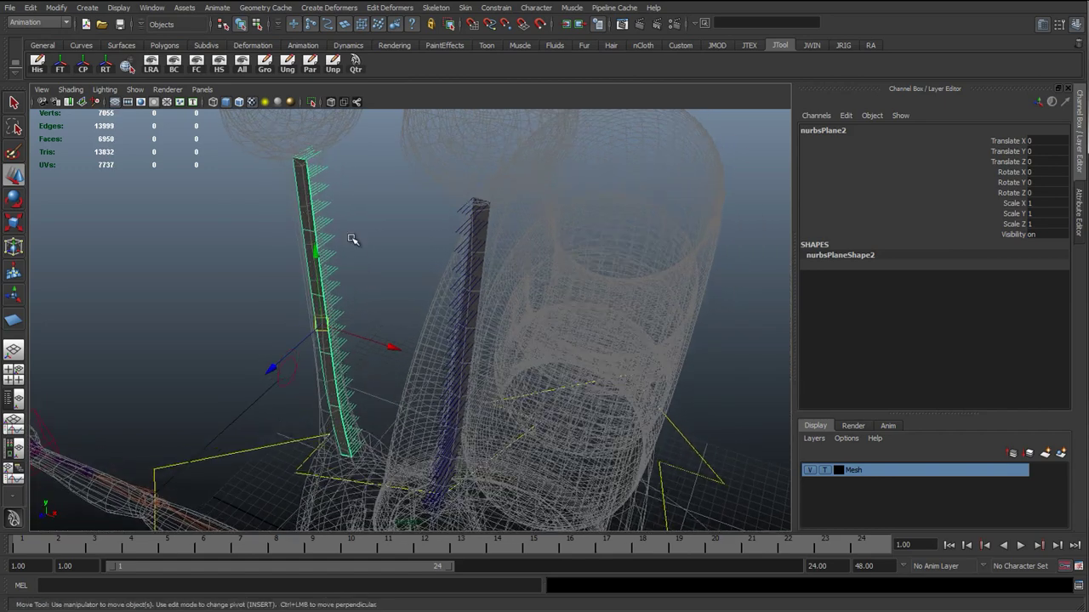
left_click(34, 22)
left_click(23, 51)
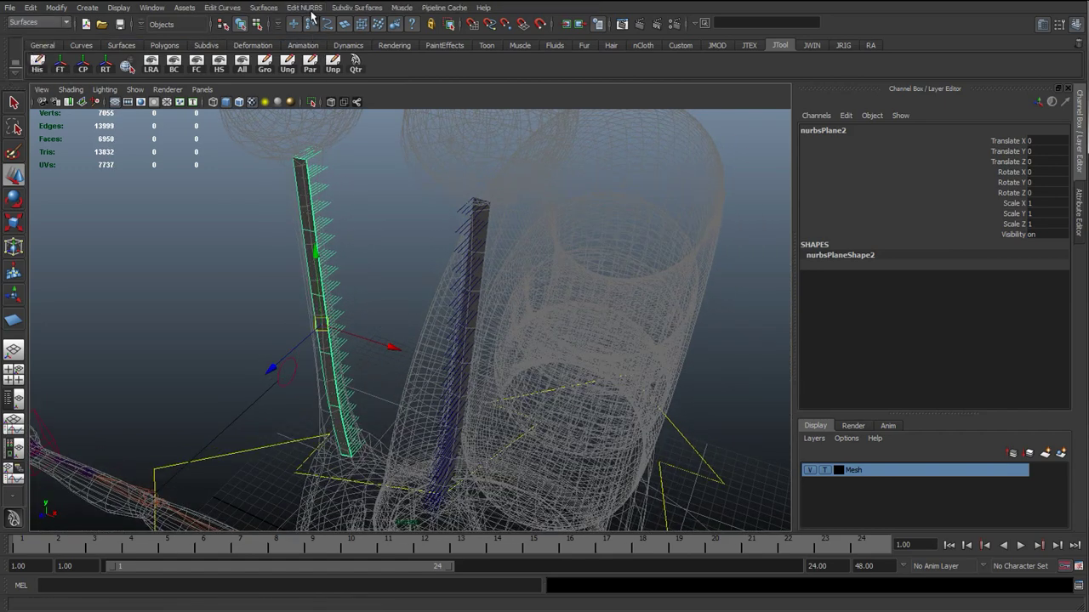
left_click(309, 8)
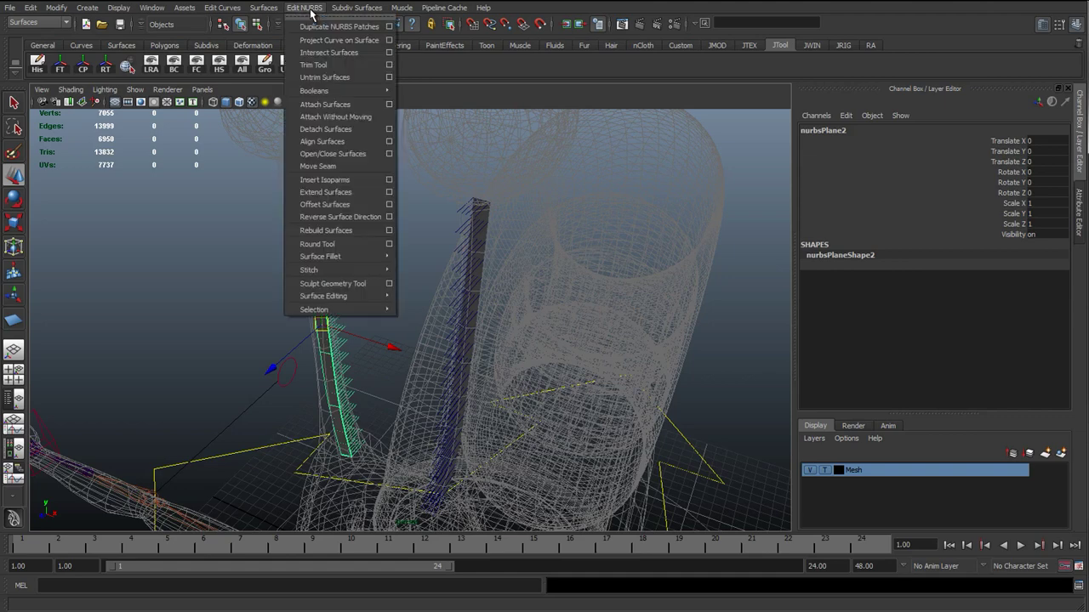
left_click(347, 219)
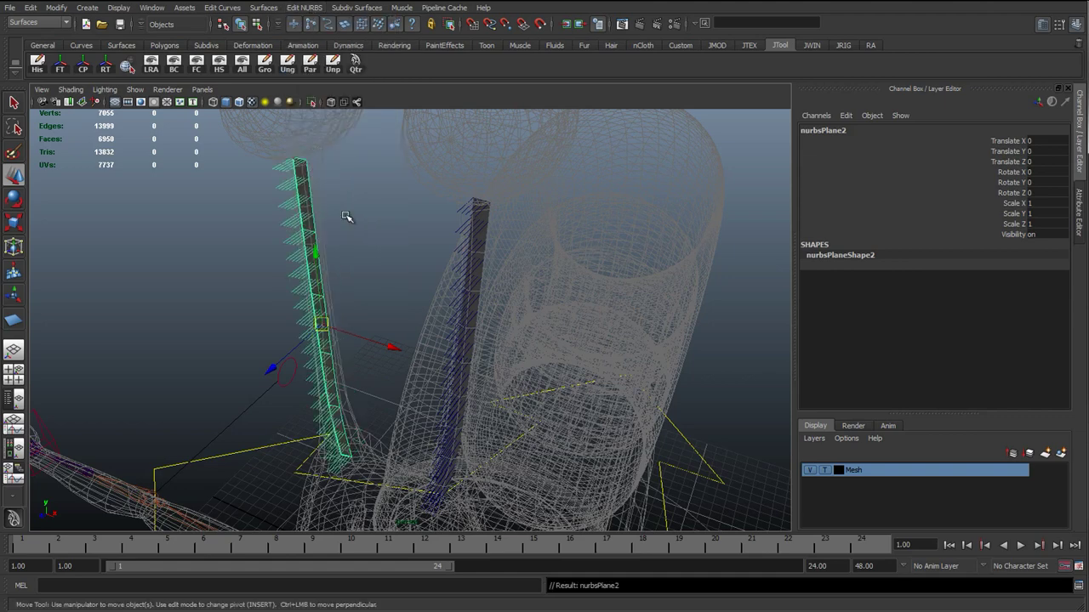
left_click(307, 8)
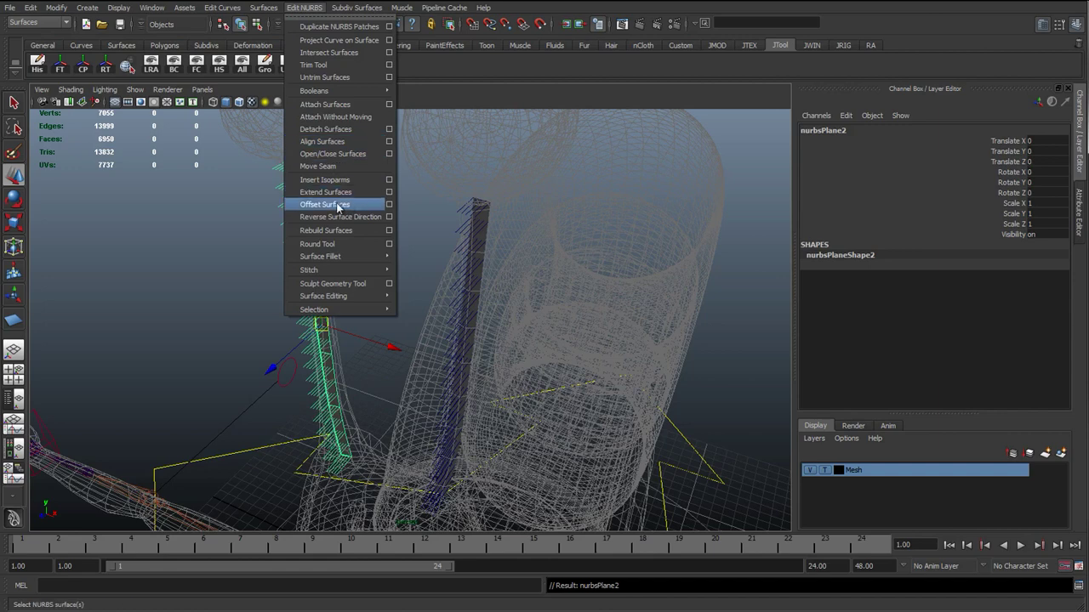
left_click(172, 224)
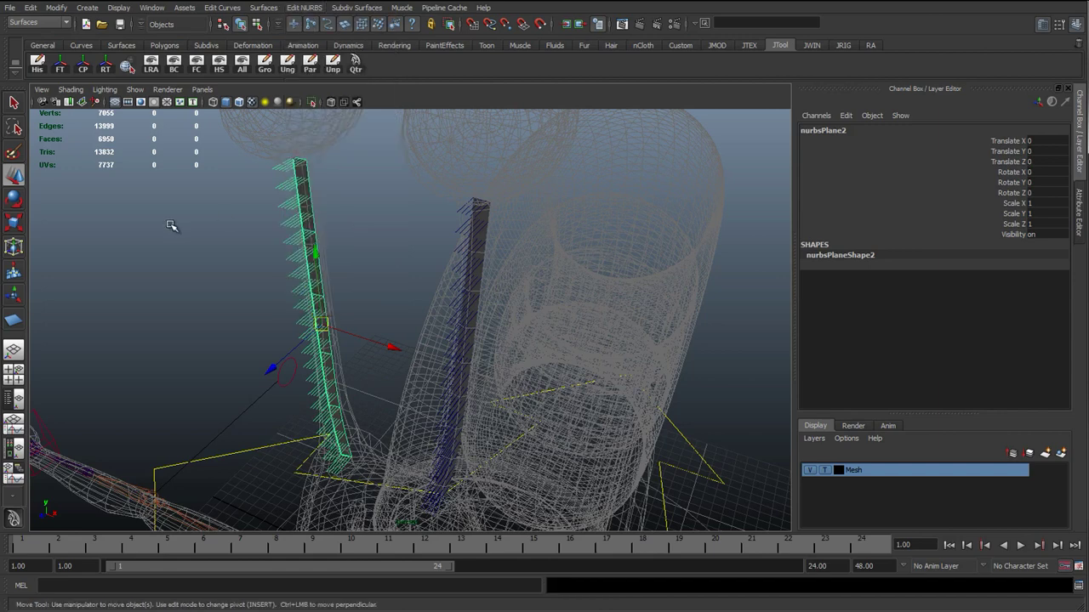
Select both ribbons and turn off their NURBS normals display
left_click(315, 256)
left_click(479, 264, "shift")
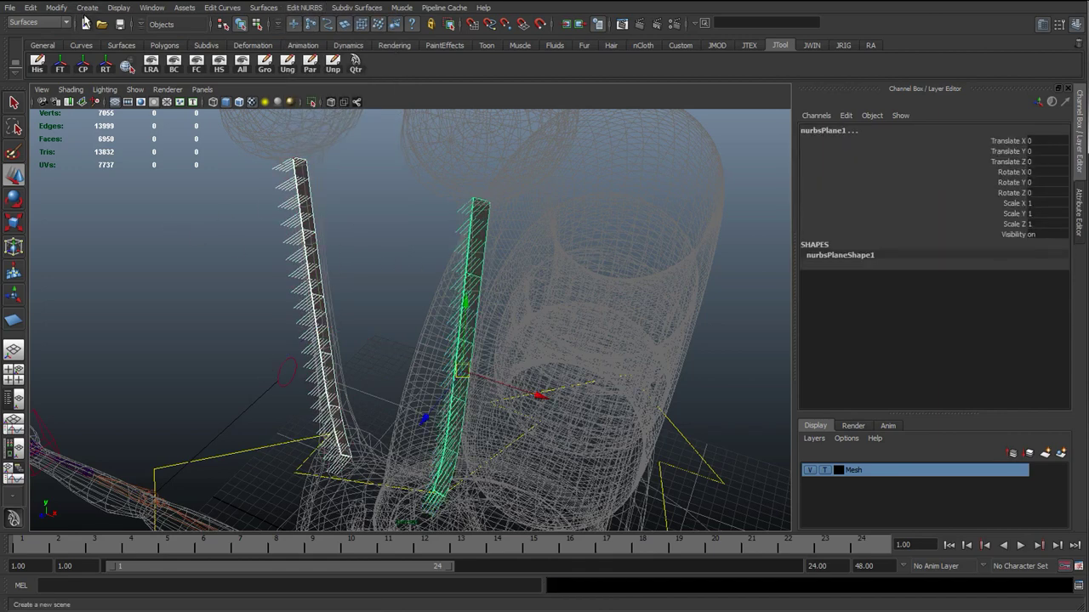
left_click(124, 11)
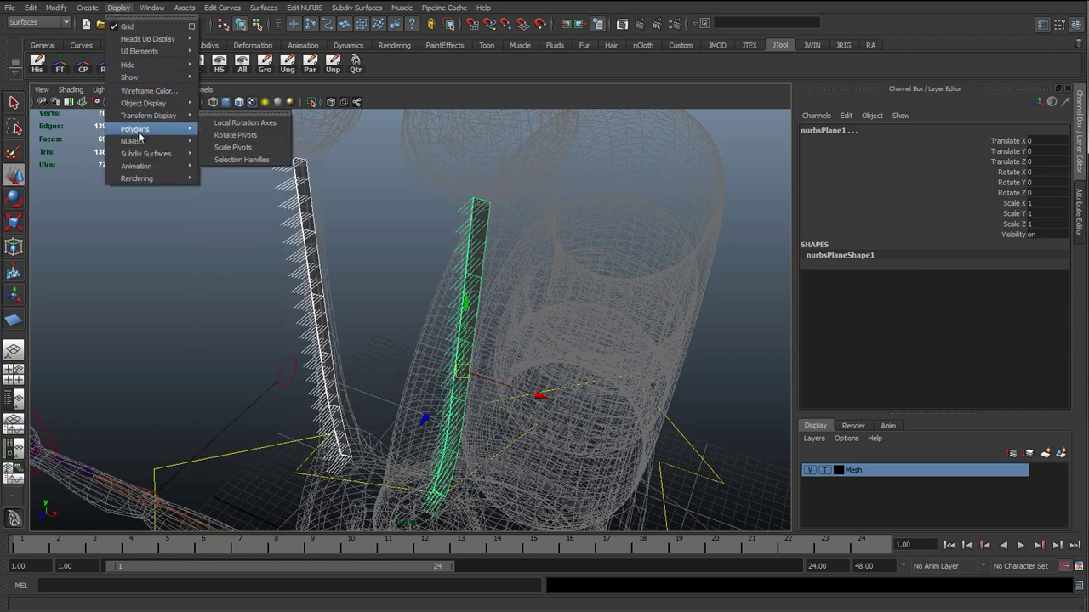
mouse_move(146, 145)
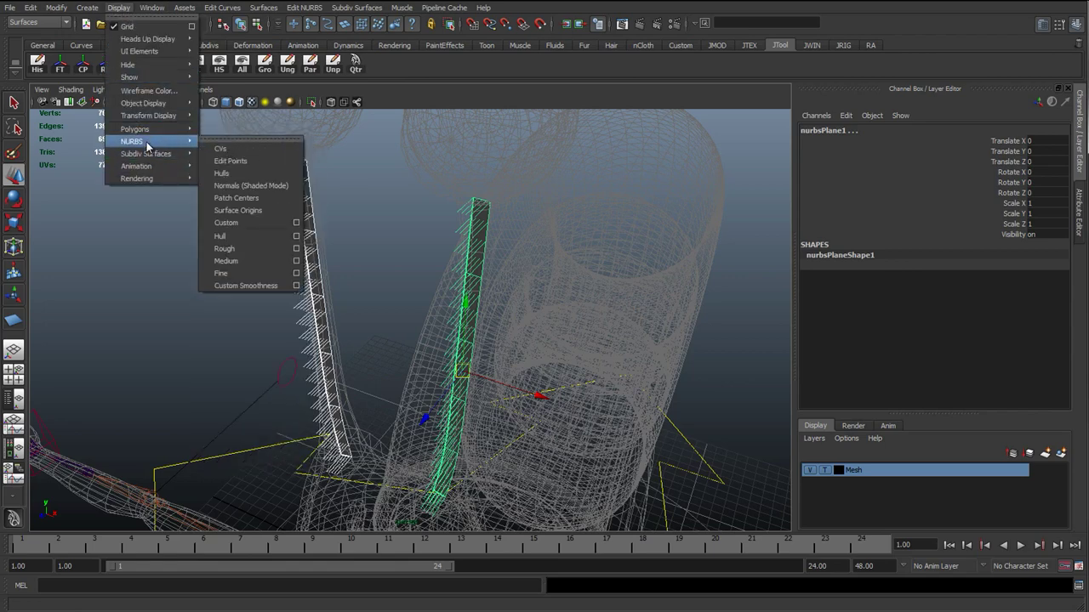
left_click(266, 189)
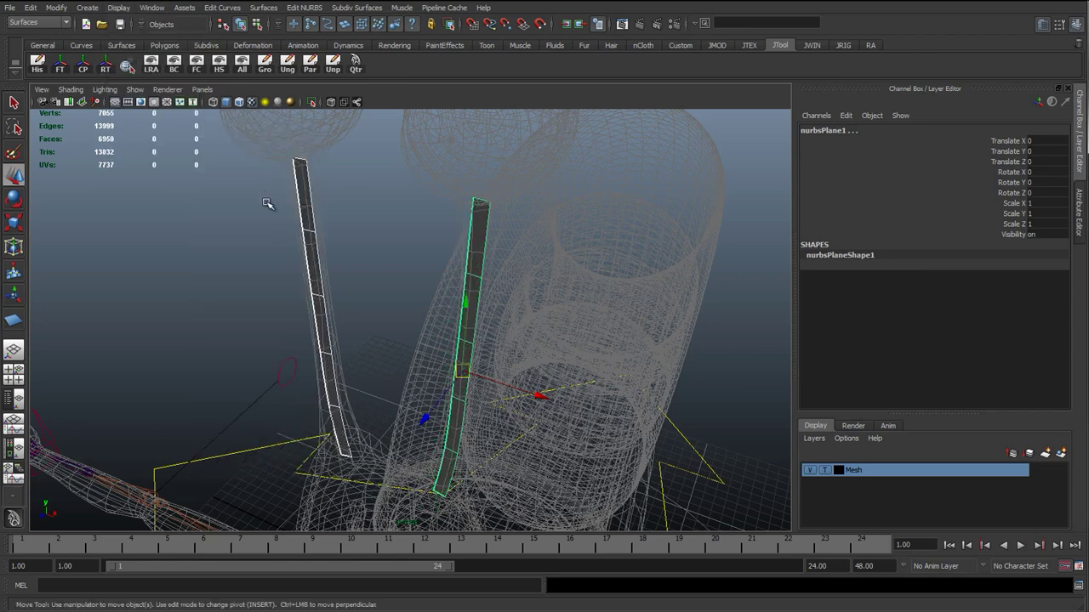
Reselect both ribbons and examine from several angles how they sit inside the eye stalks
left_click(204, 246)
mouse_move(204, 246)
left_mouse_down("alt")
mouse_move(297, 307)
mouse_move(317, 284)
mouse_move(360, 275)
mouse_move(377, 229)
mouse_move(437, 251)
mouse_move(391, 279)
mouse_move(377, 263)
mouse_move(359, 280)
mouse_move(318, 281)
left_mouse_up("alt")
left_click(317, 284)
left_click(430, 249, "shift")
key("q")
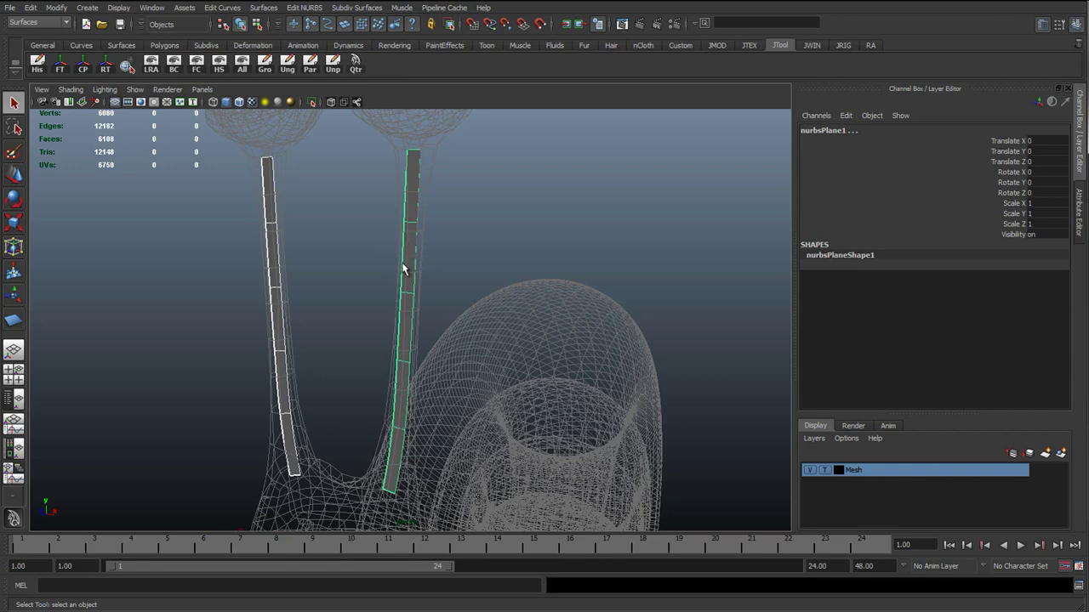
left_click_drag(404, 323, 401, 372, "alt")
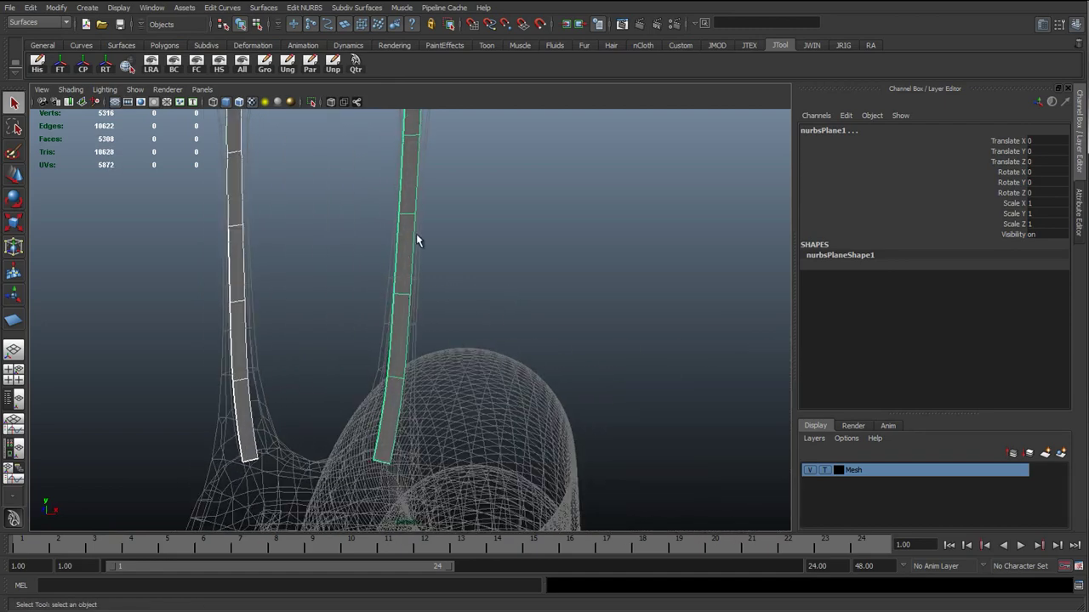
middle_click_drag(410, 215, 398, 295, "alt")
right_click_drag(430, 378, 387, 371, "alt")
middle_click_drag(387, 371, 392, 321, "alt")
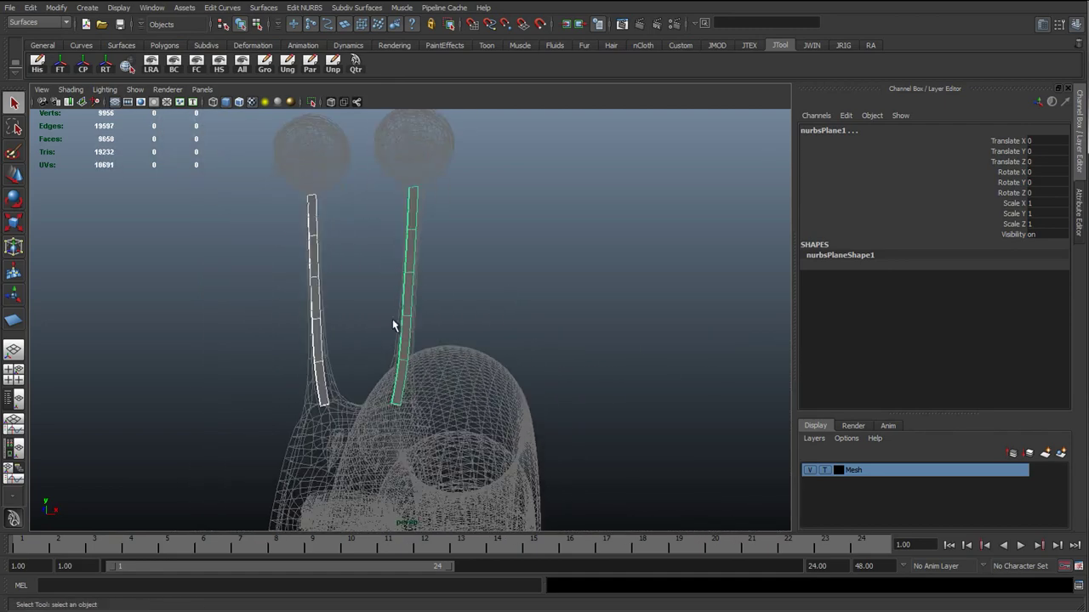
right_click_drag(359, 352, 388, 394, "alt")
left_click_drag(388, 393, 327, 262, "alt")
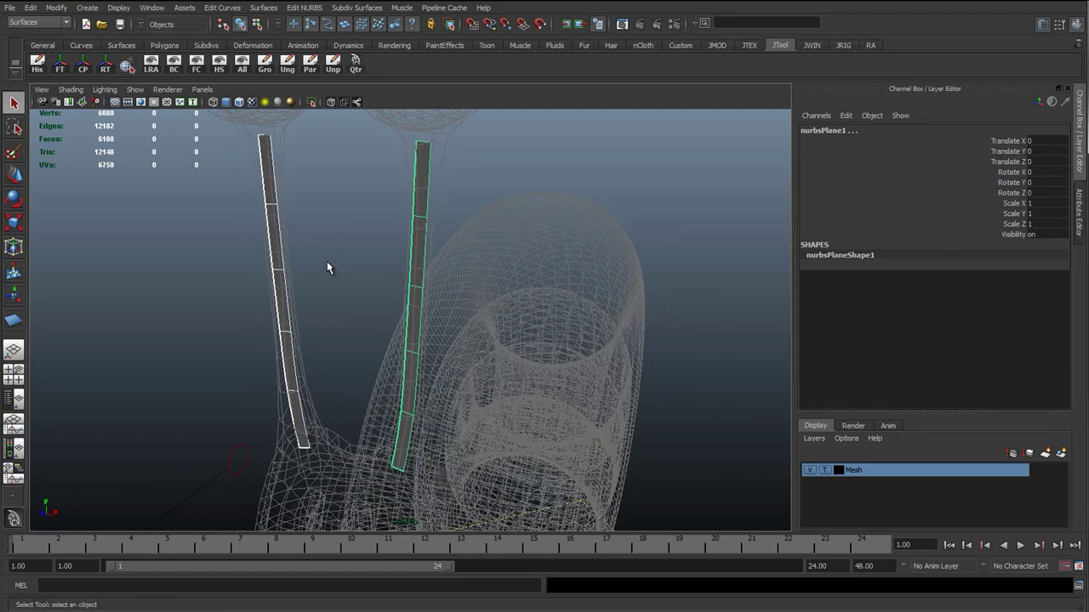
Duplicate both ribbons, keeping the copies in place, and parent the copies under the TMP1 group in the Outliner
key("w")
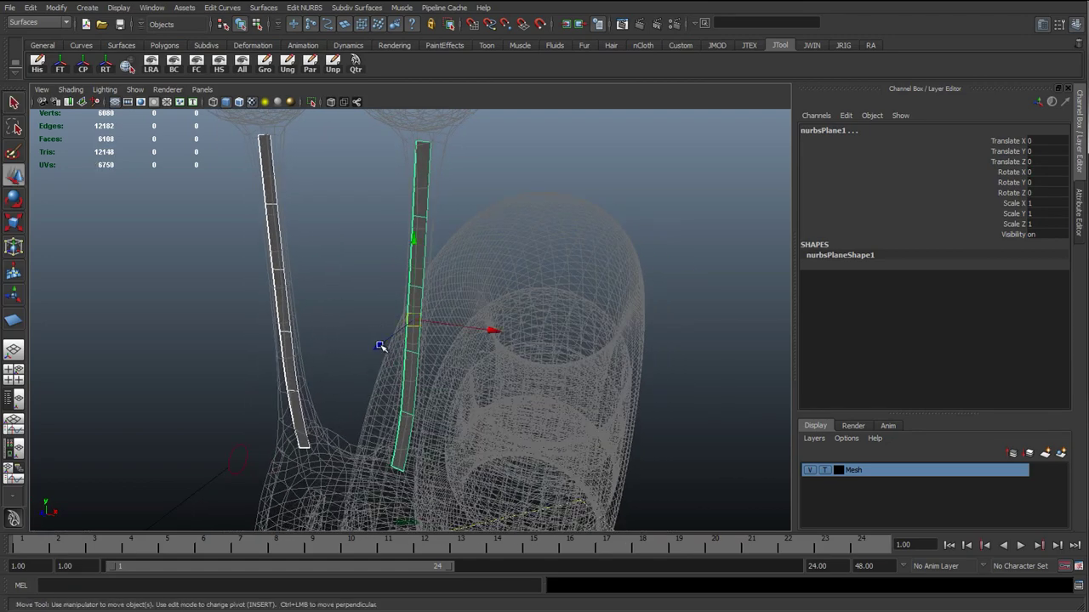
left_click_drag(381, 349, 408, 323)
key("ctrl+z")
key("ctrl+d")
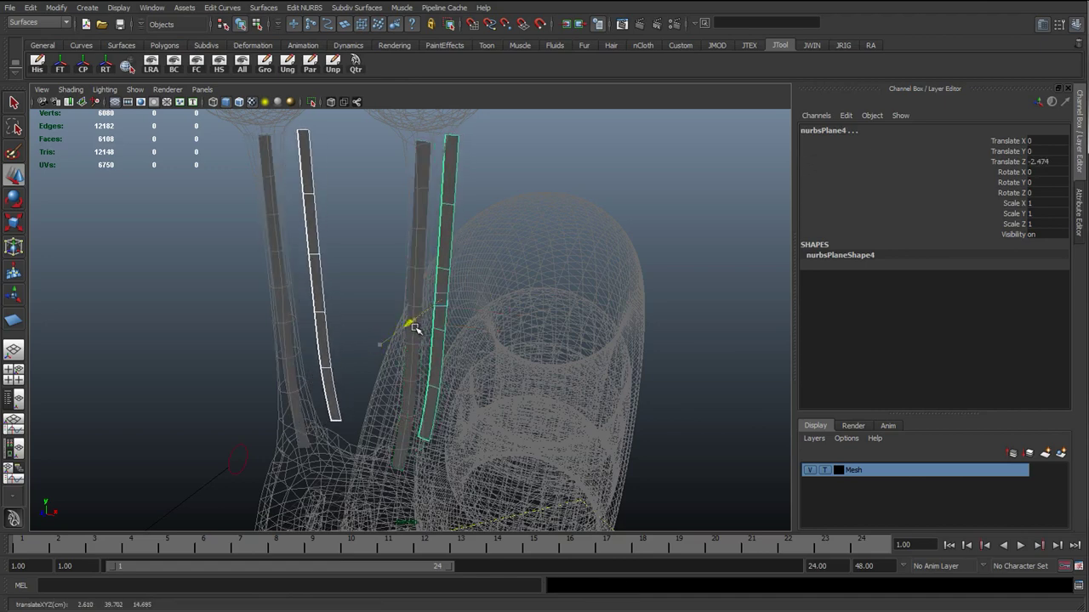
left_click(412, 330)
key("ctrl+z")
key("ctrl+z")
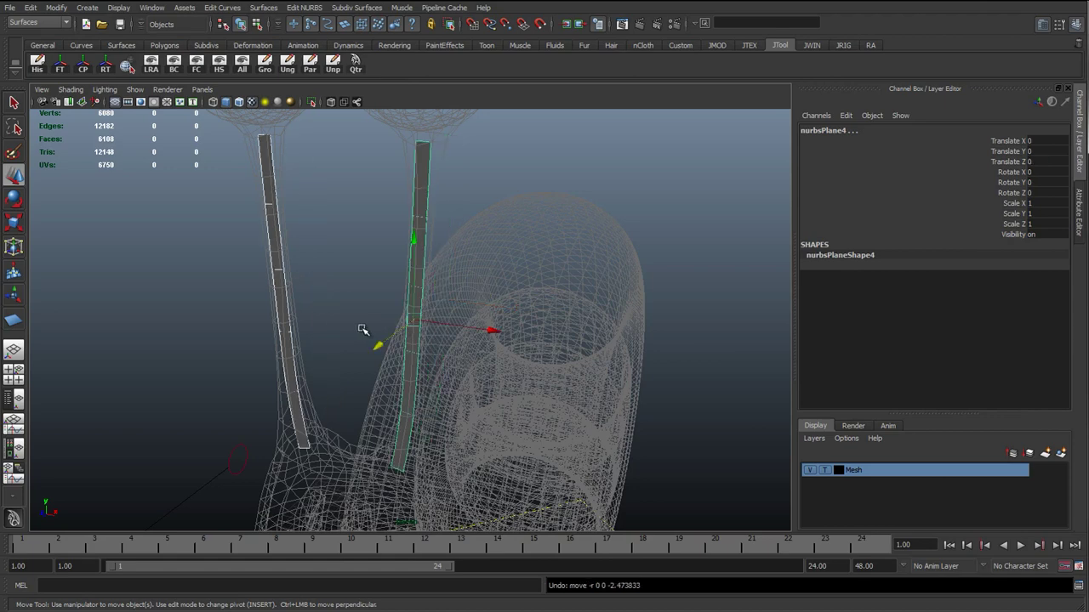
left_click(14, 406)
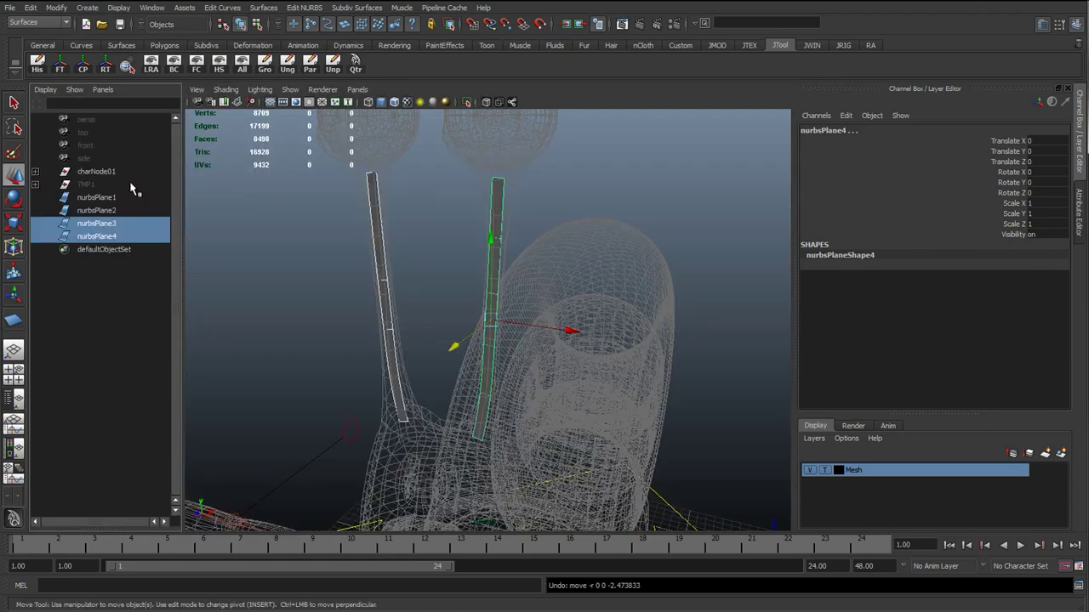
left_click_drag(95, 228, 98, 188)
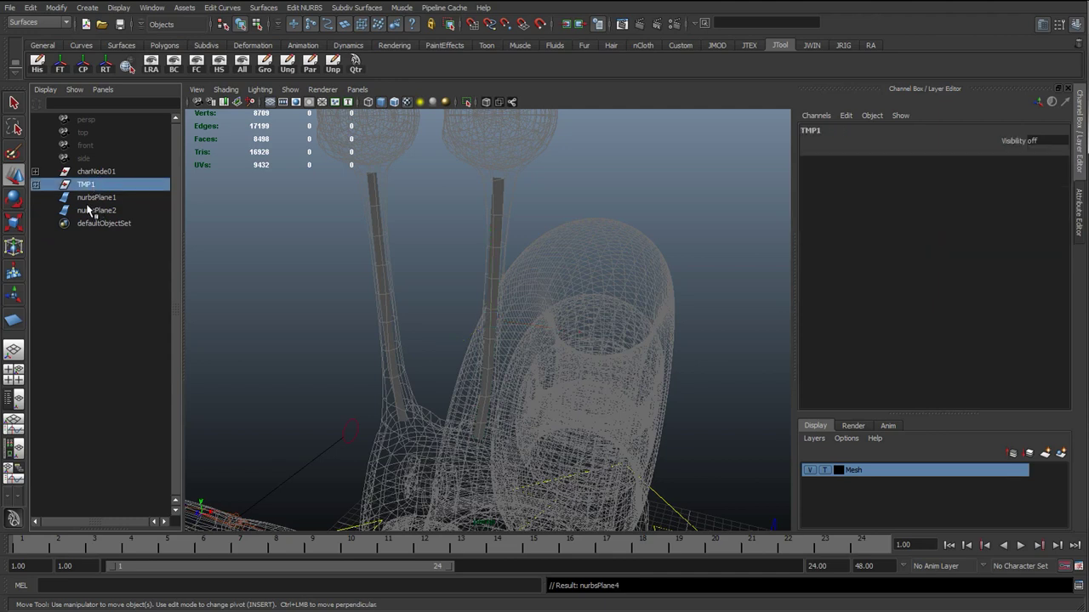
Select nurbsPlane1 and nurbsPlane2 in the Outliner, inspect them framed in the viewport, and select the TMP1 group
left_click(96, 197)
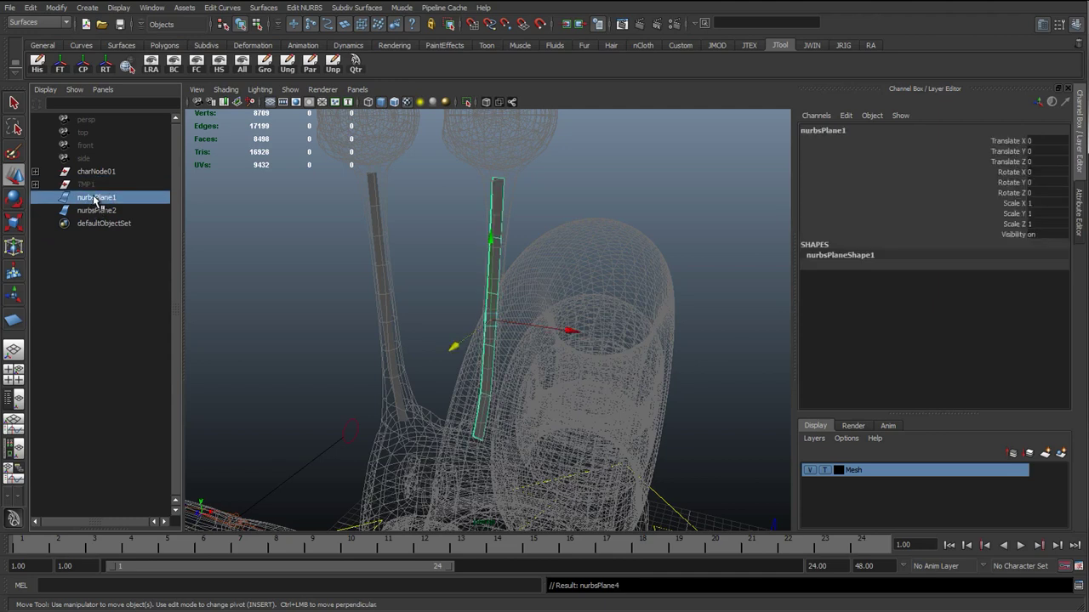
left_click(100, 210)
left_click(100, 198)
left_click(97, 210, "ctrl")
key("f")
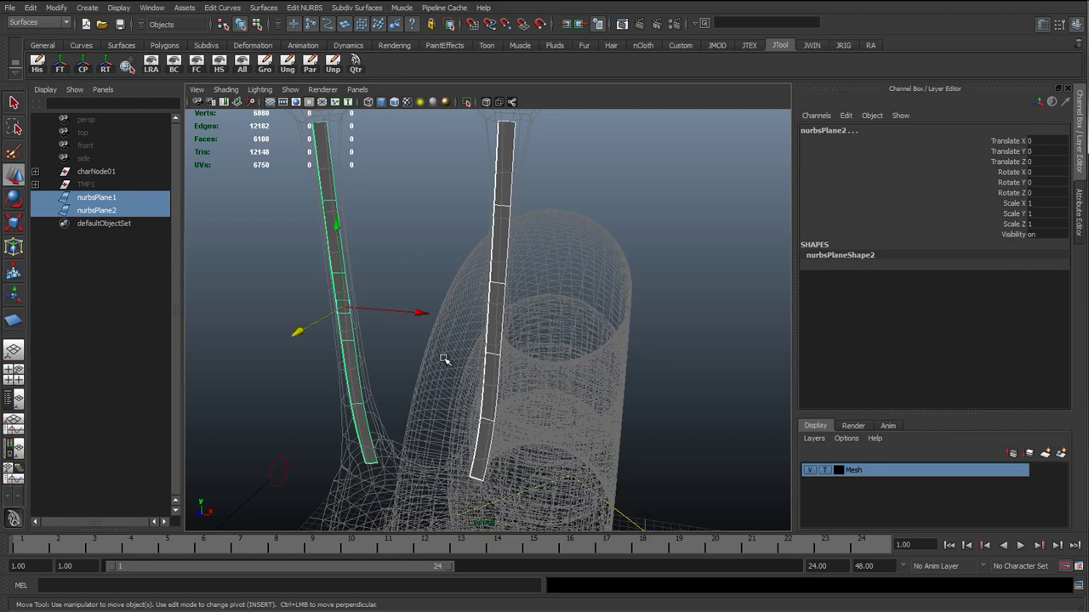
left_click_drag(427, 350, 476, 308, "alt")
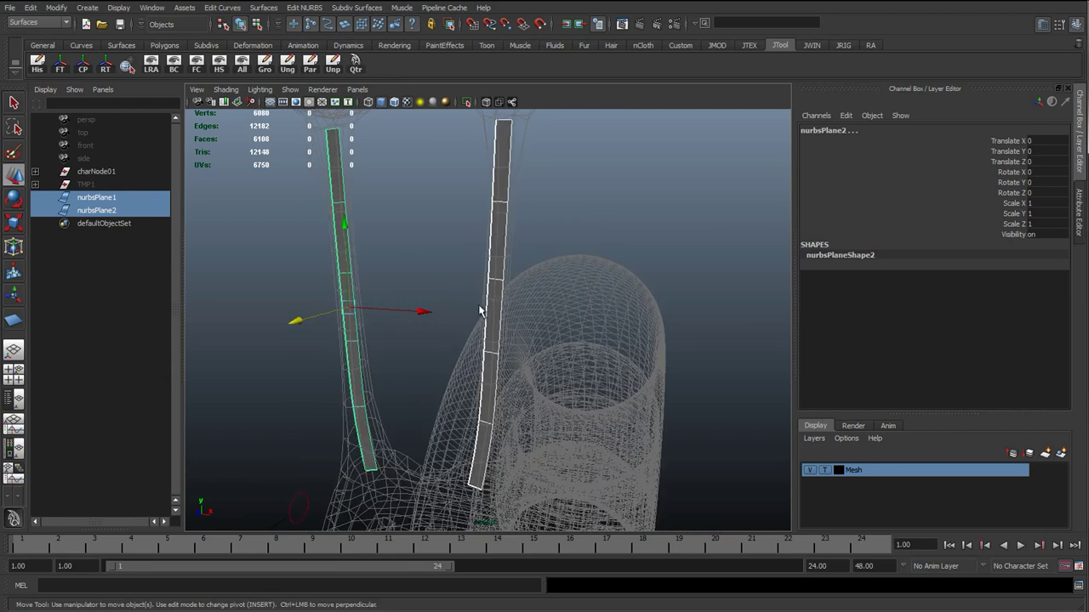
key("q")
middle_click_drag(481, 300, 473, 300, "alt")
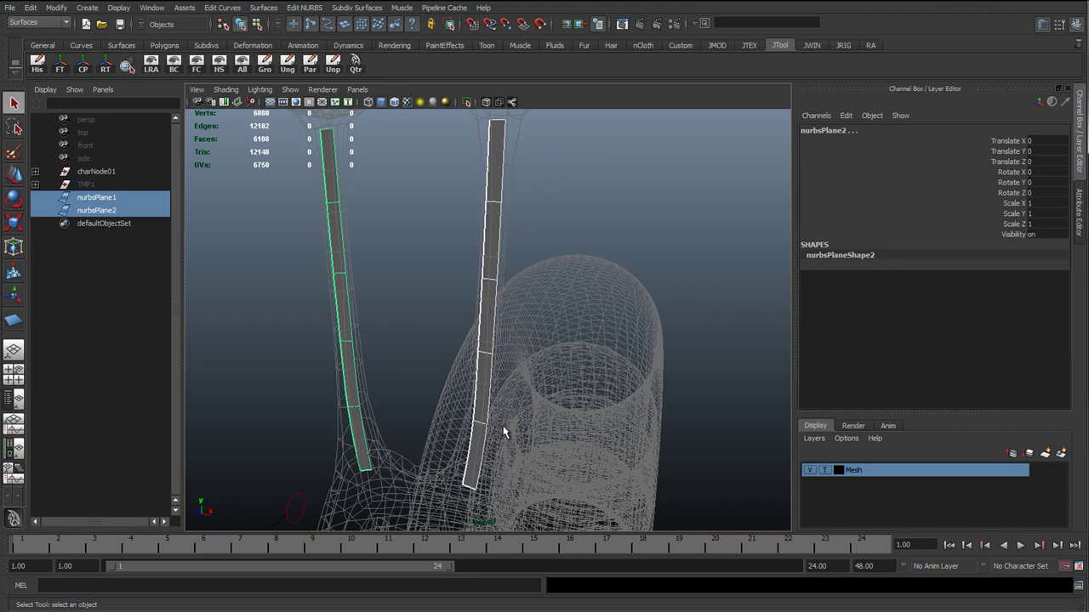
left_click(101, 187)
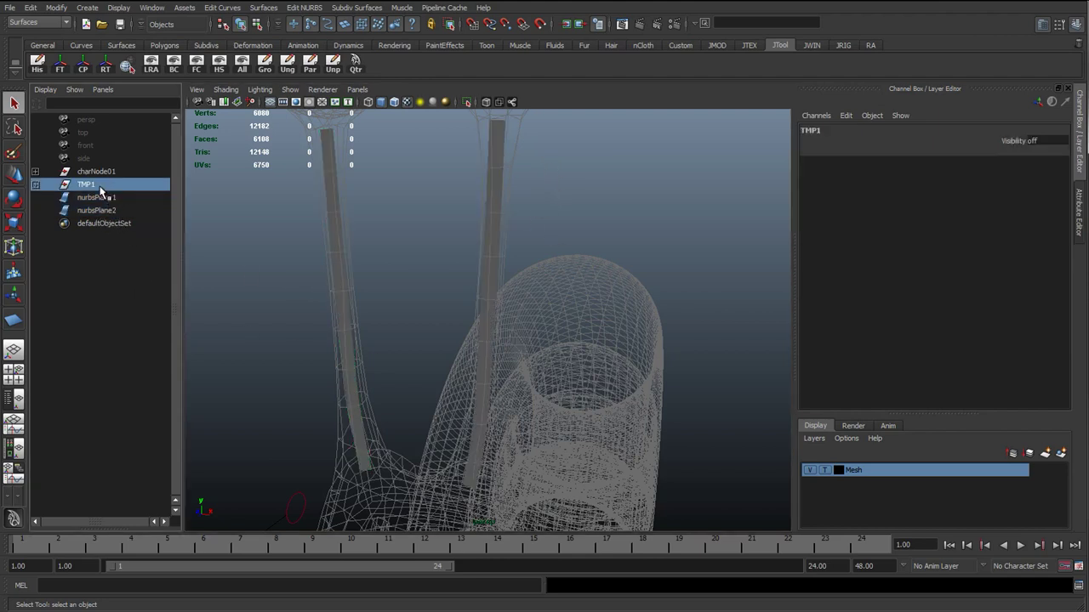
Select nurbsPlane2 and nurbsPlane1 individually and together to examine how the ribbons sit in the eye stalks
left_click(345, 290)
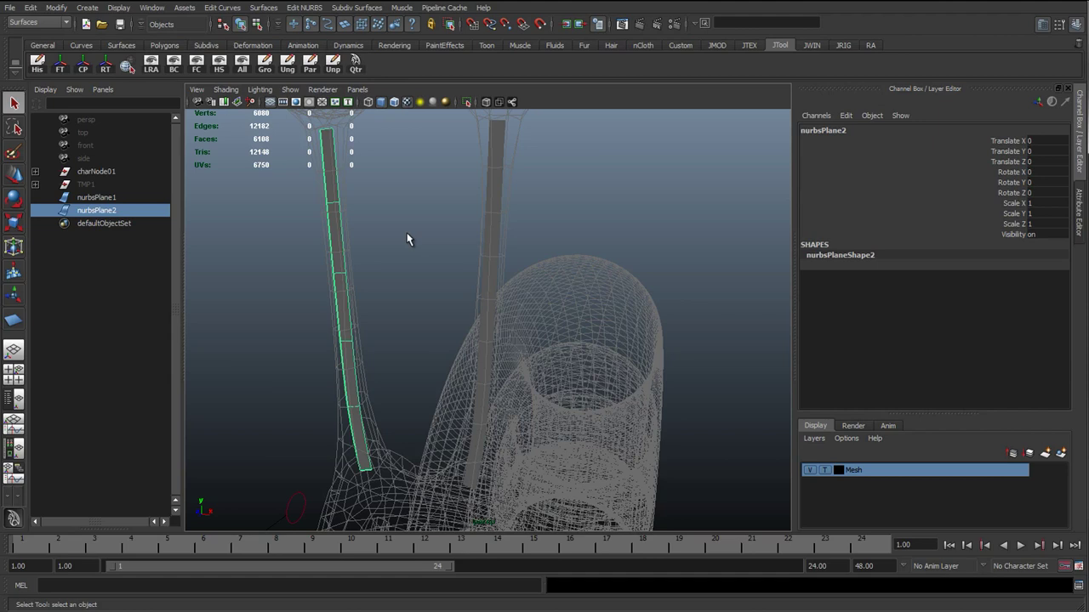
left_click(489, 183)
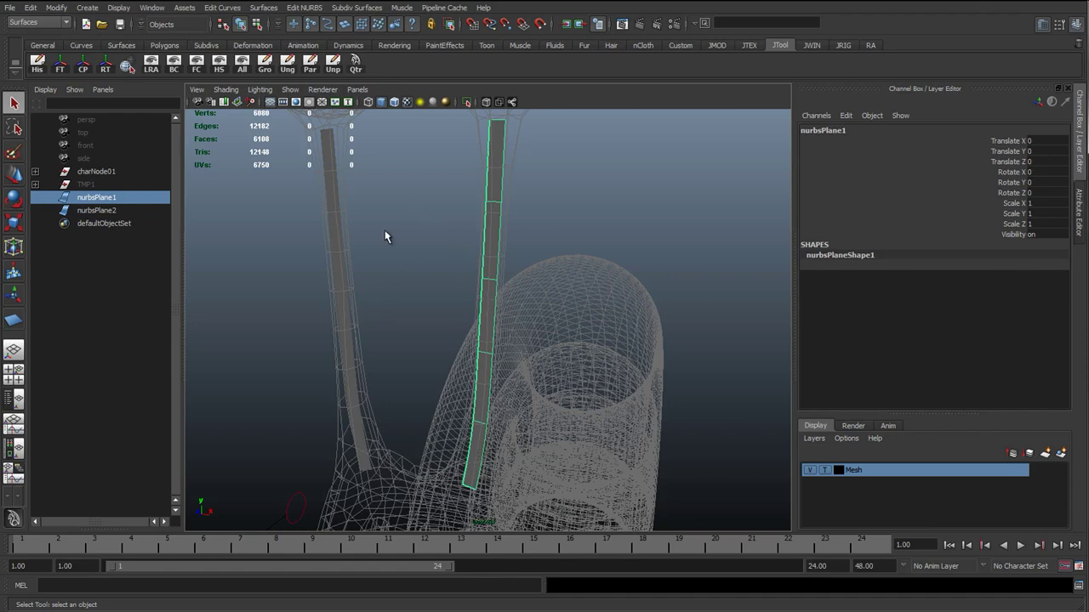
scroll(432, 279, "down", 3)
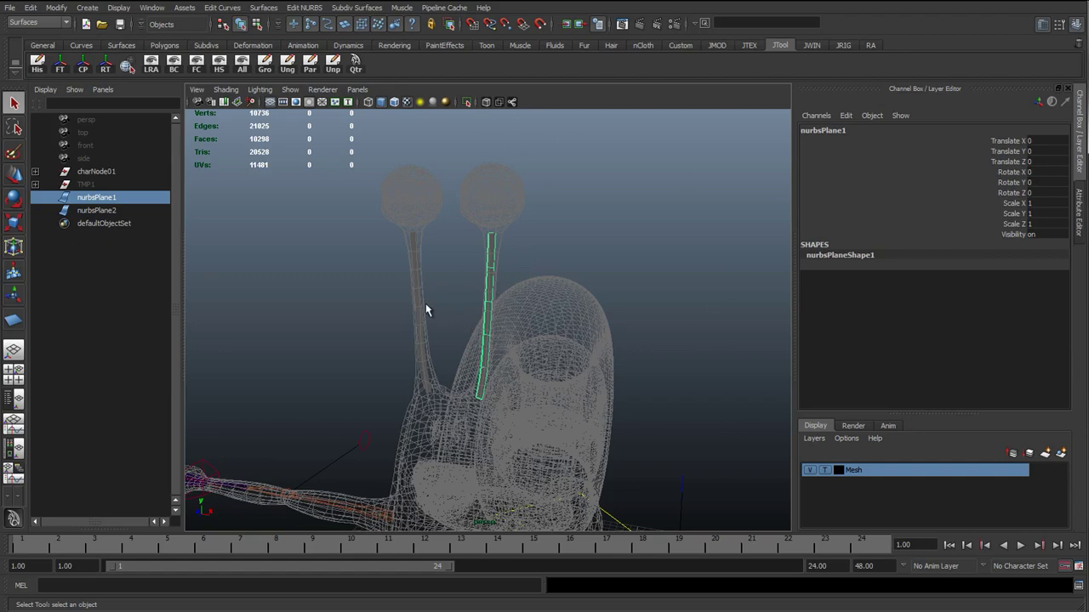
scroll(457, 347, "up", 5)
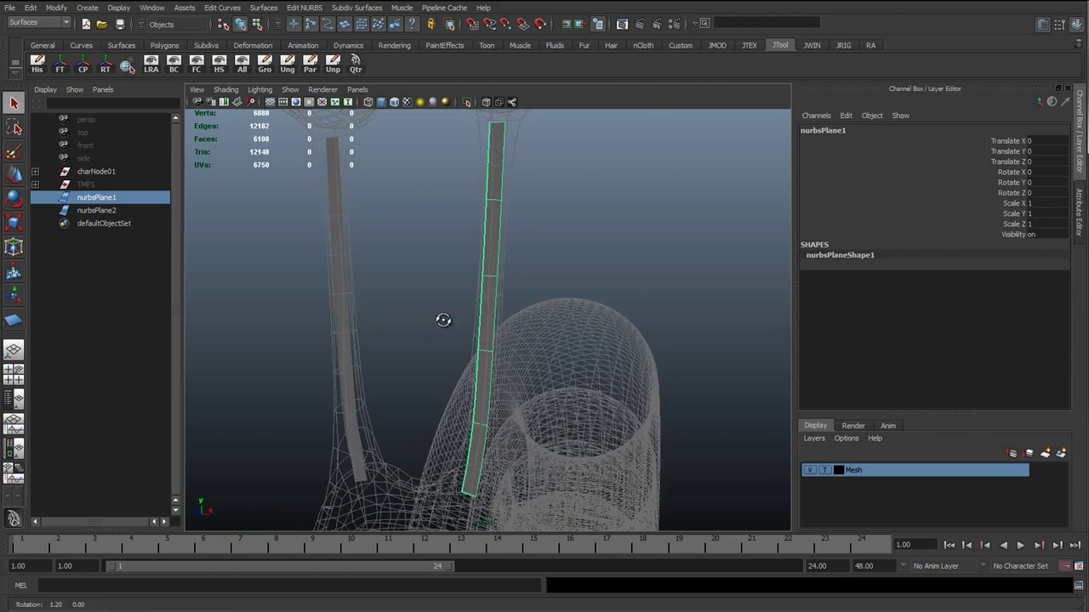
left_click(349, 254, "shift")
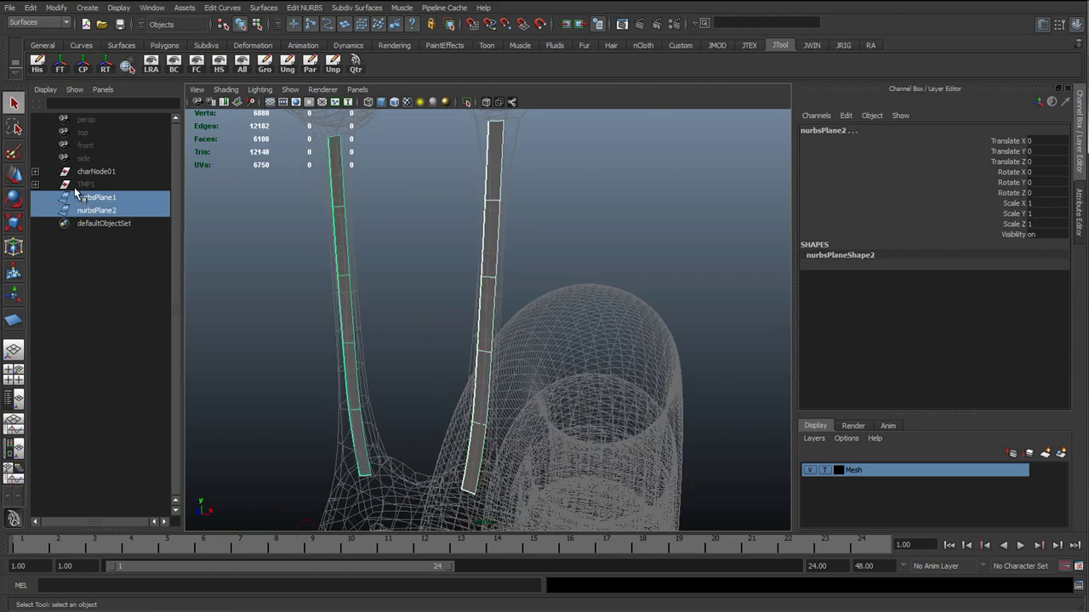
Expand the TMP1 group in the Outliner to check the backup ribbon copies, and collapse it again
left_click(35, 184)
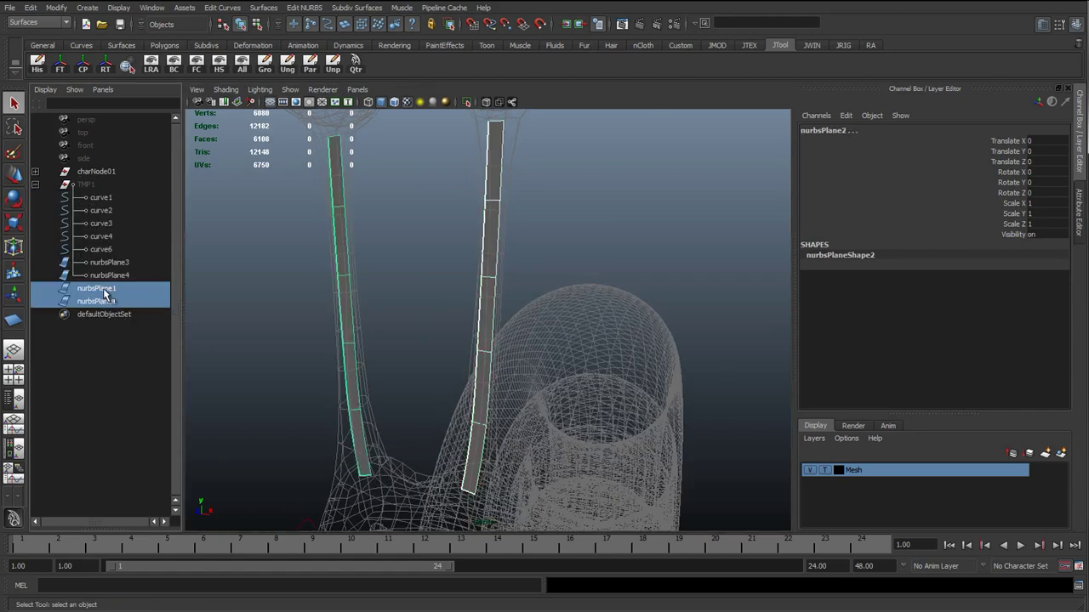
left_click(85, 185)
left_click(35, 183)
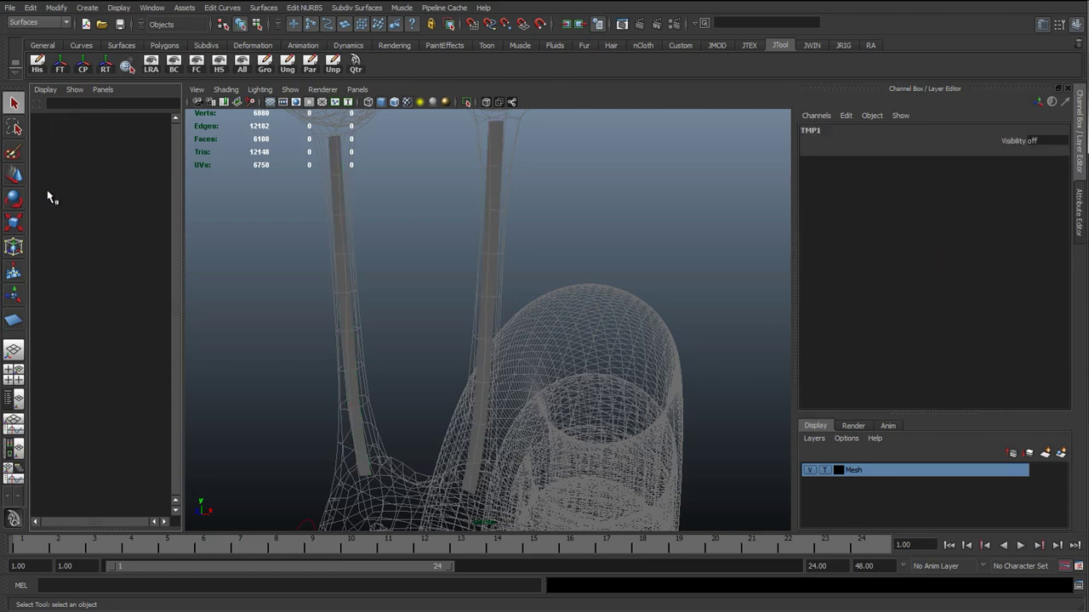
Select both eye stalk ribbons and open the Rebuild Surfaces options, keeping the dialog clear of the ribbons
left_click(341, 241)
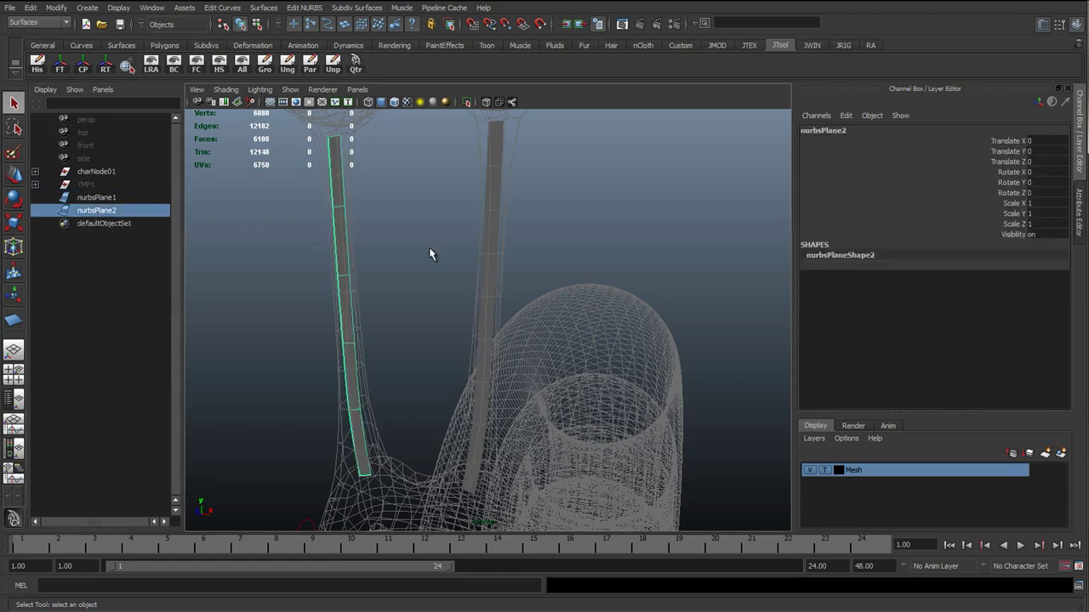
left_click(486, 240, "shift")
left_click_drag(432, 266, 434, 263, "alt")
middle_click_drag(435, 262, 435, 287, "alt")
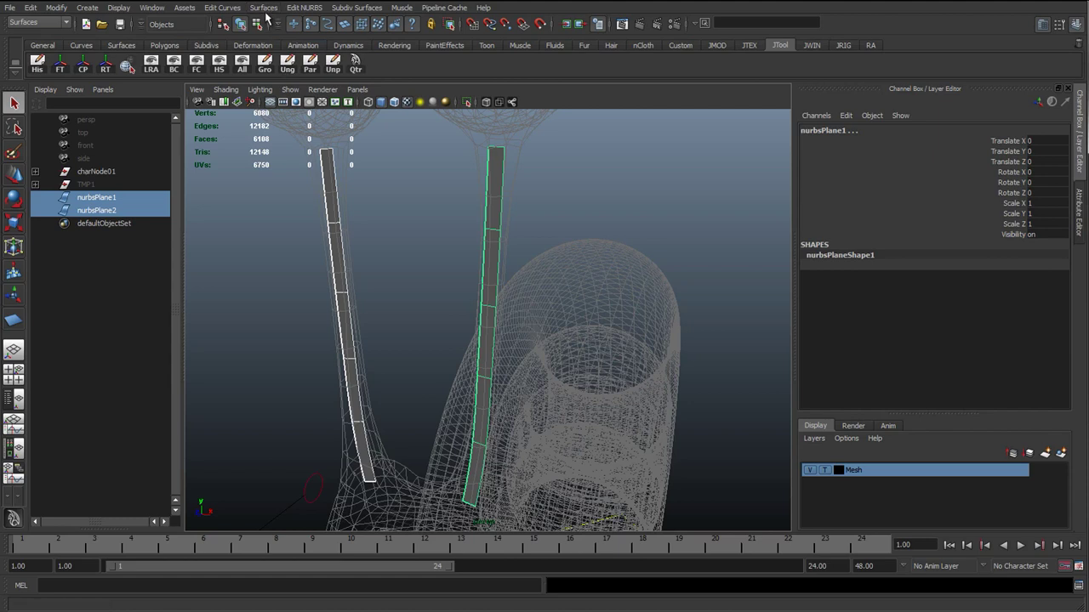
left_click(219, 8)
left_click(219, 9)
left_click(304, 8)
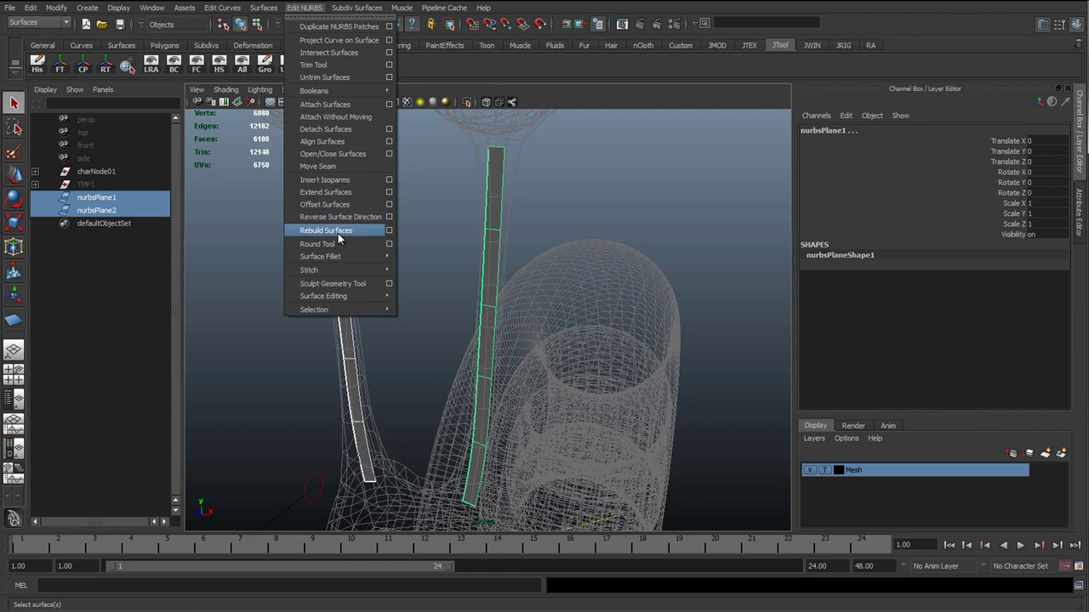
left_click(388, 230)
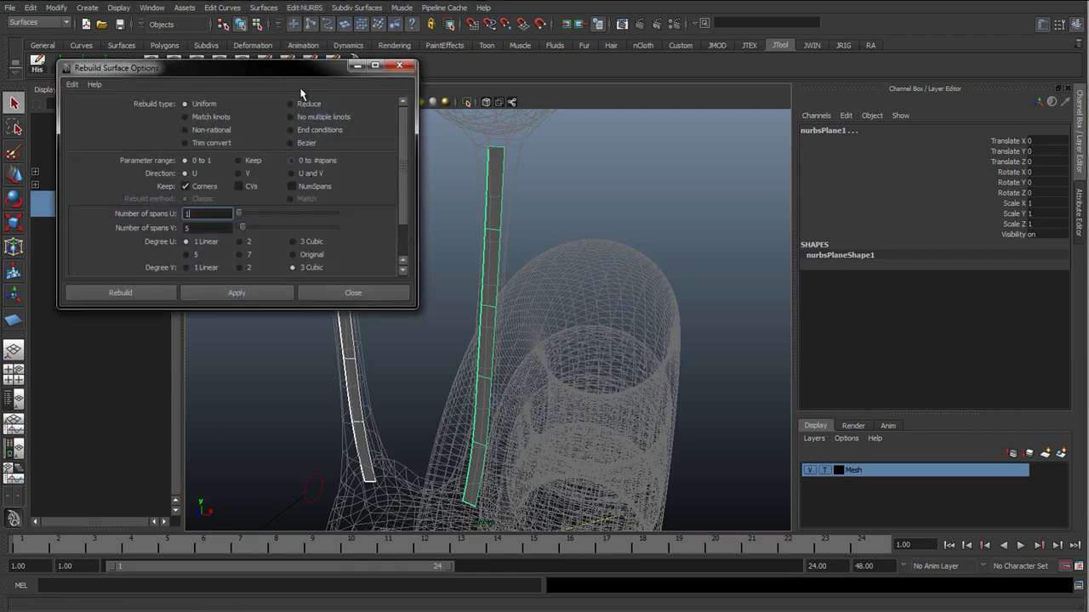
left_click_drag(301, 73, 837, 161)
Display the control vertices of nurbsPlane1 and examine the ribbon's upper end up close
right_click_drag(438, 206, 414, 210)
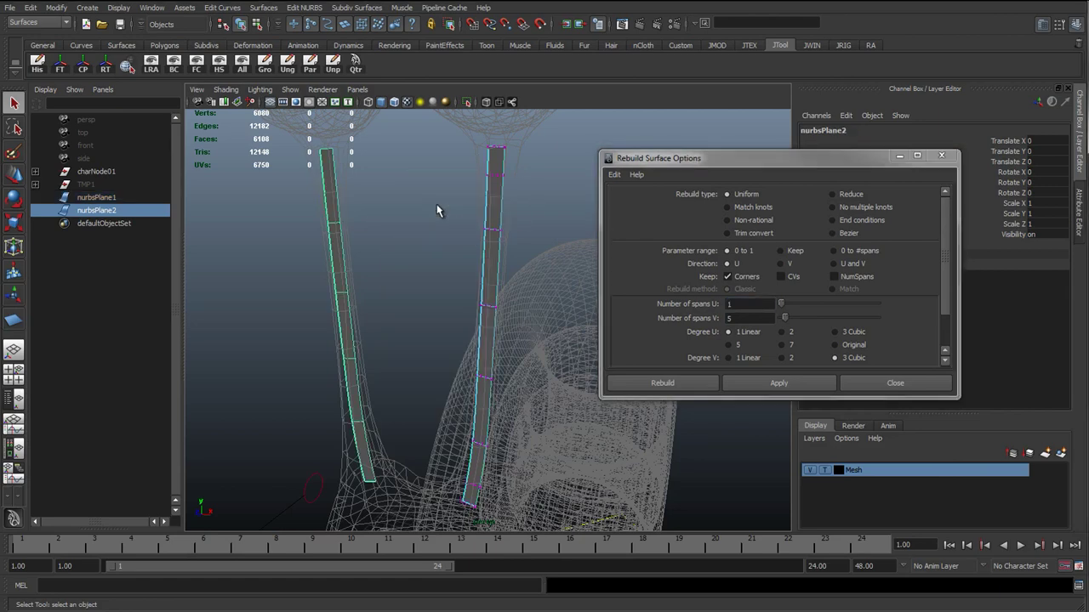
middle_click_drag(436, 204, 329, 286, "alt")
scroll(334, 274, "up", 5)
left_click_drag(336, 276, 401, 187, "alt")
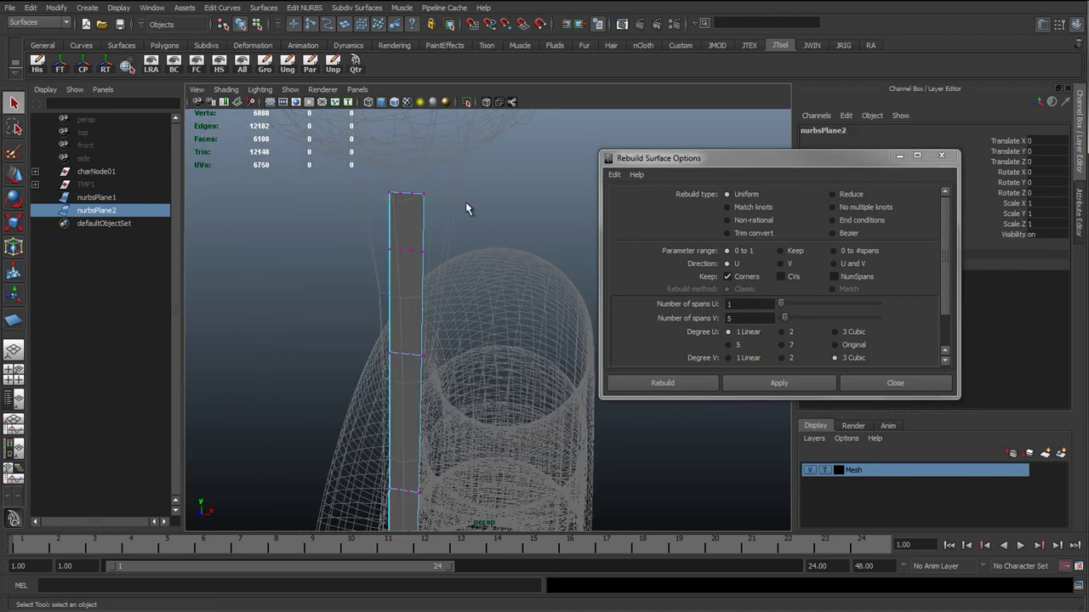
left_click_drag(405, 262, 349, 236, "alt")
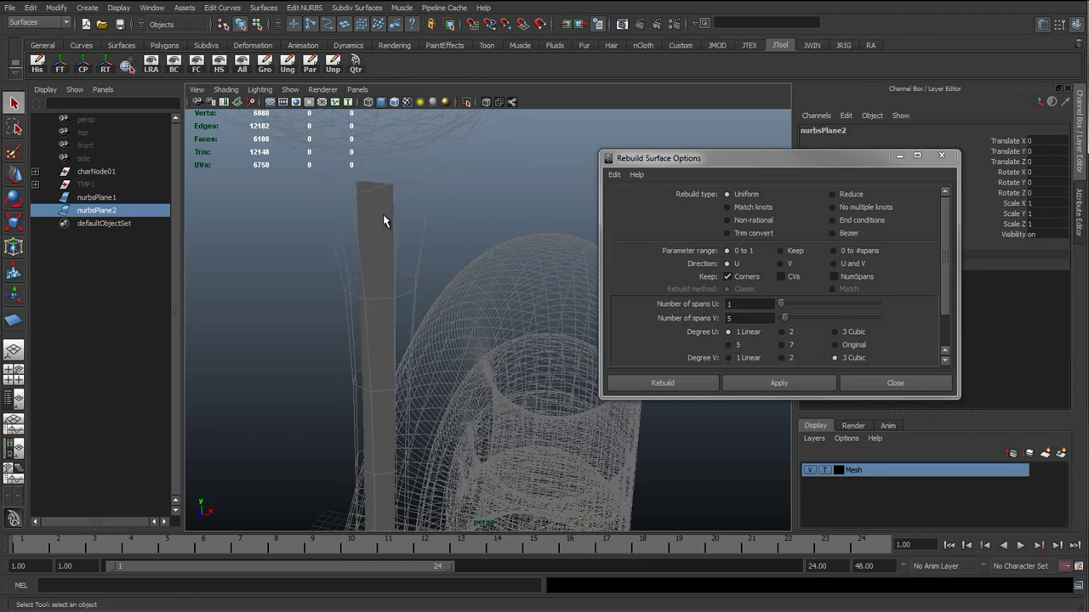
Rebuild nurbsPlane1 in the U direction with 1 U span, 5 V spans, degree U 1 Linear and degree V 3 Cubic
left_click(387, 204)
left_click_drag(466, 320, 527, 264, "alt")
left_click_drag(699, 165, 661, 143)
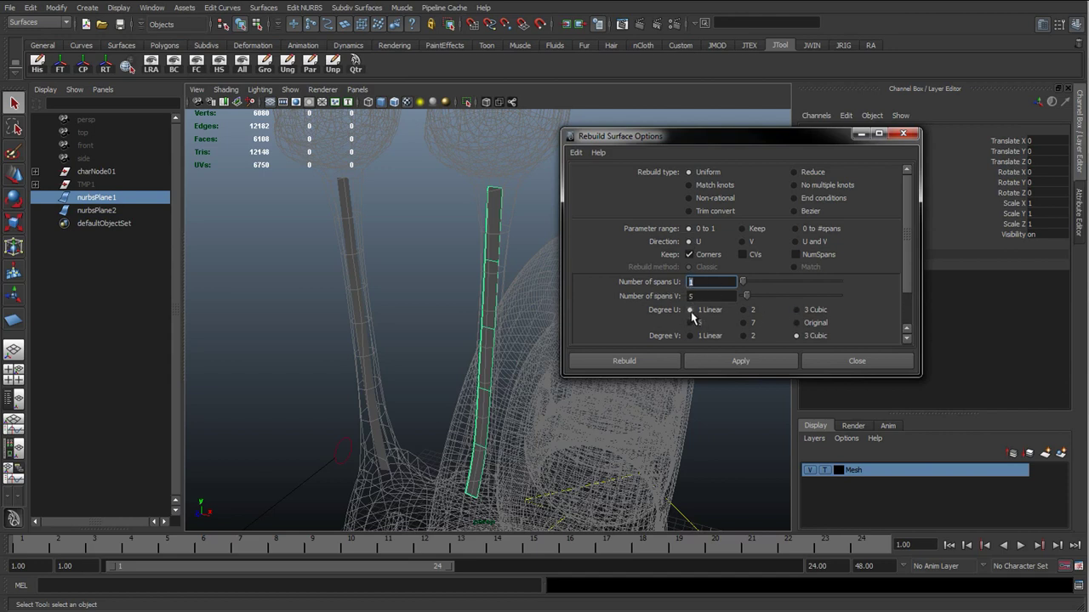
left_click(719, 361)
Select both ribbons, display their control vertices, and compare the vertex layout at the upper ends
right_click_drag(459, 242, 428, 243)
left_click_drag(428, 244, 411, 270, "alt")
left_click_drag(315, 257, 379, 279)
left_click_drag(500, 255, 439, 269, "shift")
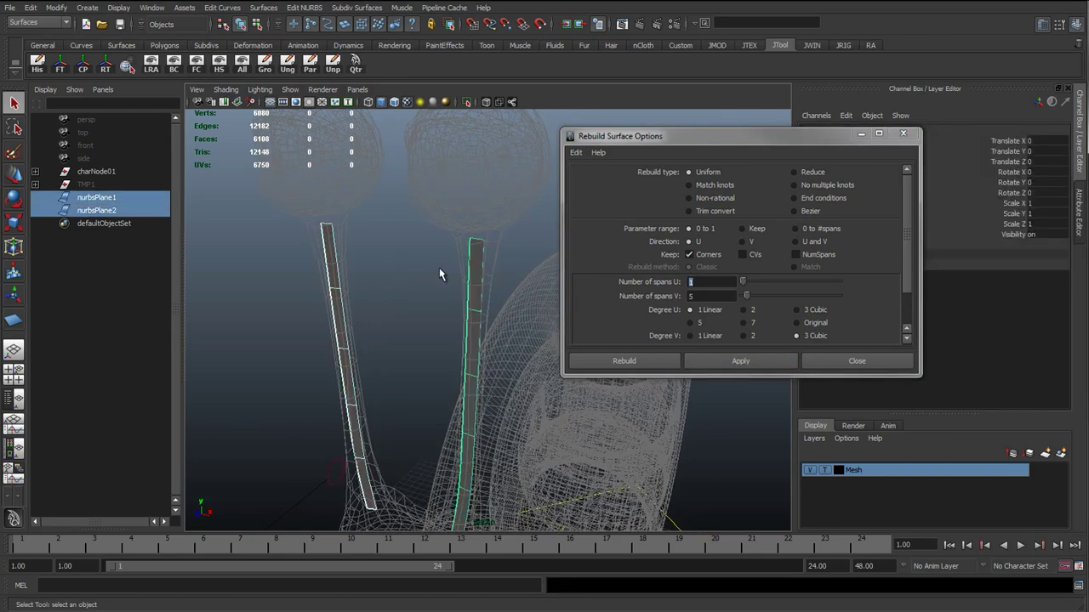
right_click_drag(440, 269, 440, 244)
middle_click_drag(440, 243, 449, 263, "alt")
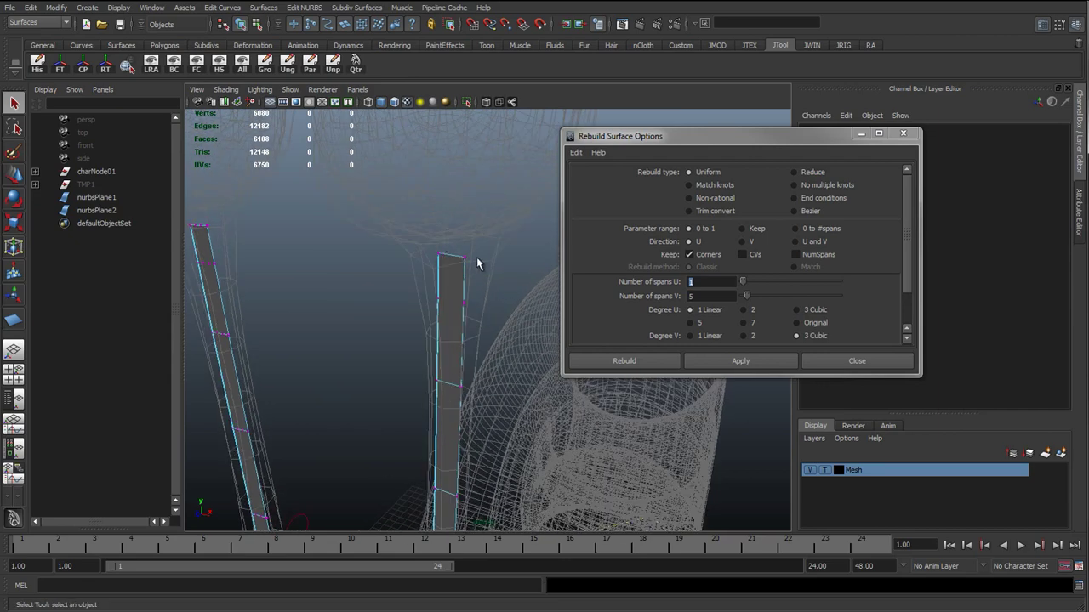
left_click_drag(464, 280, 374, 273, "alt")
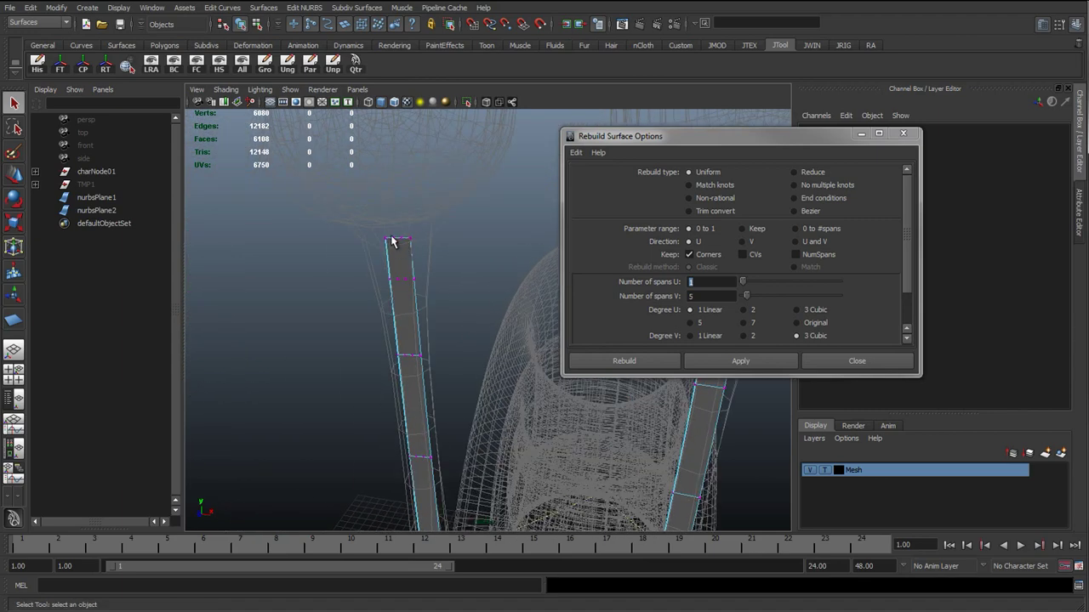
Rebuild nurbsPlane2 with the same U-direction settings, check its control vertices, and return to object selection
left_click(401, 245)
left_click(746, 362)
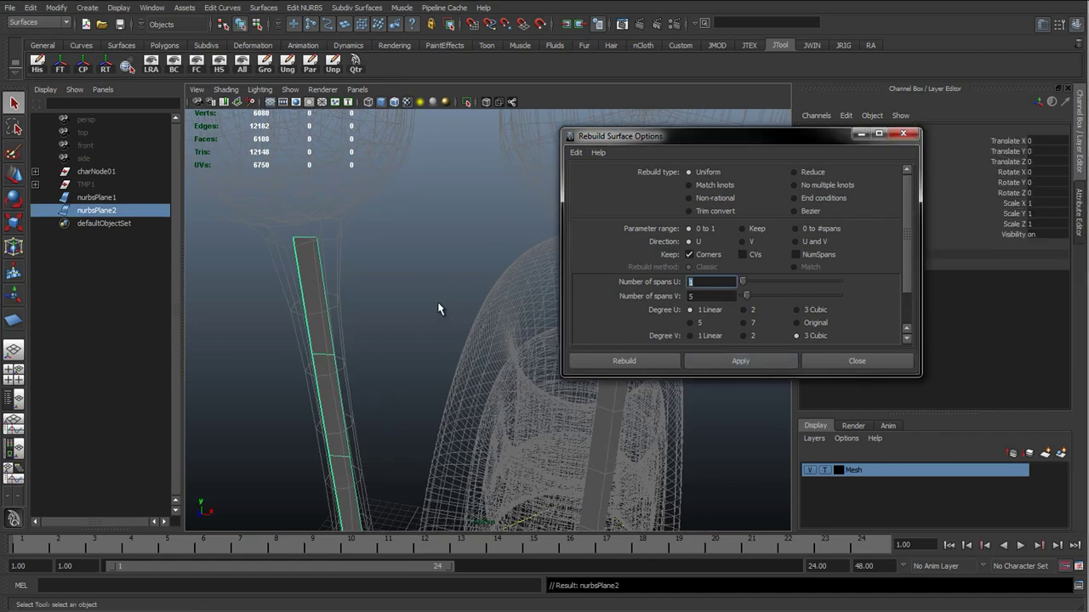
left_click_drag(437, 309, 393, 294, "alt")
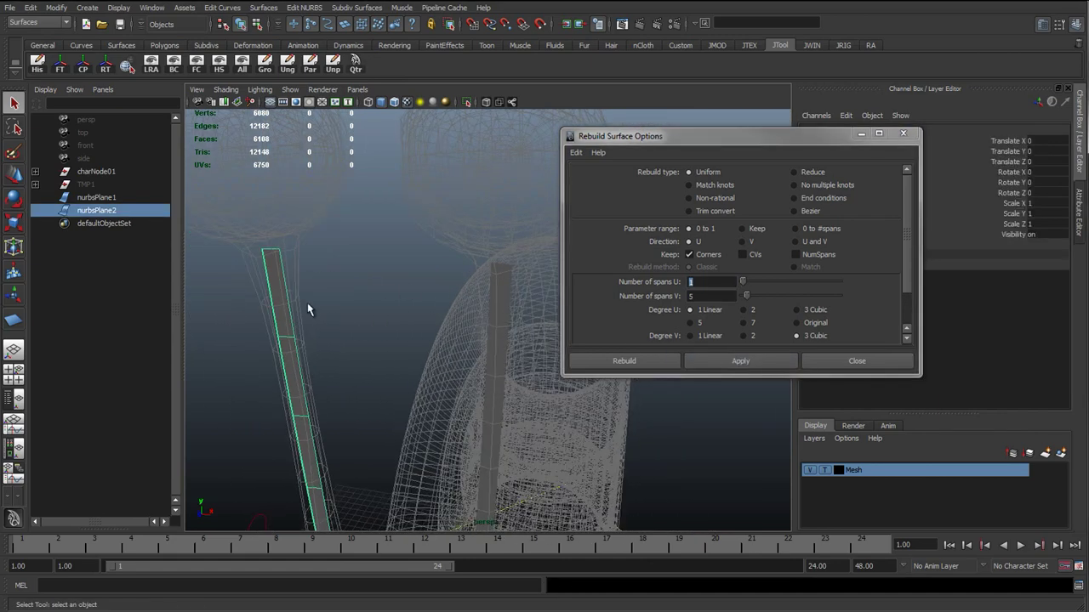
right_click_drag(308, 310, 251, 301)
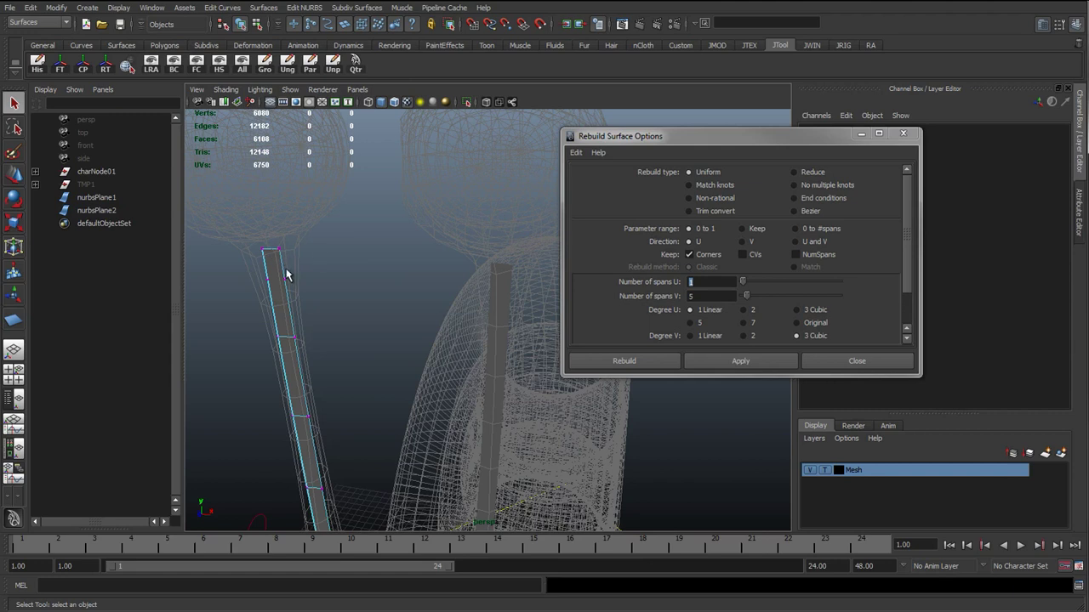
key("F8")
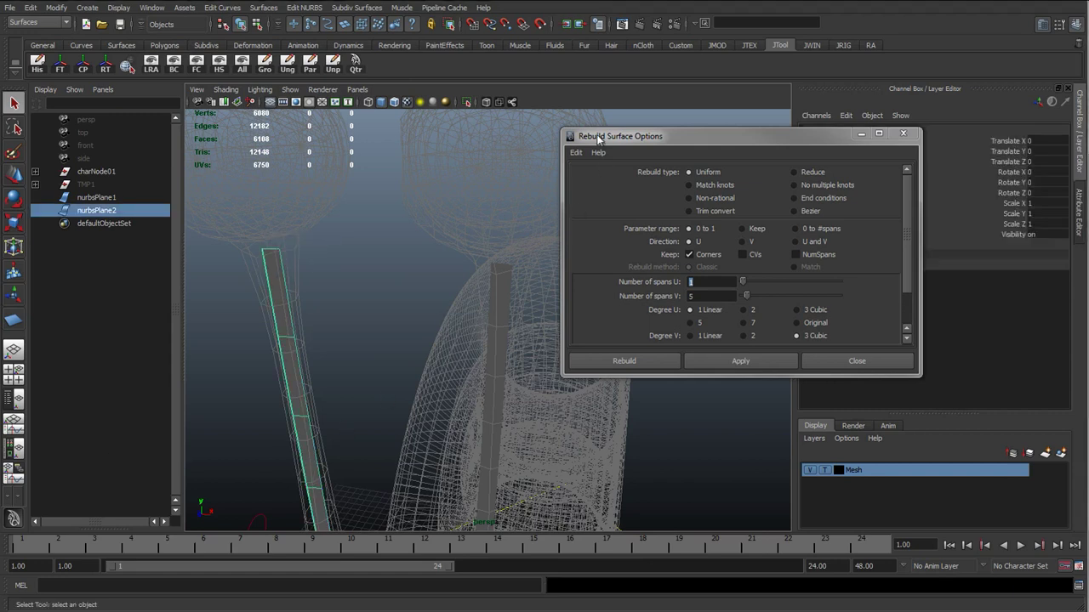
Select nurbsPlane1 and frame both eye stalk ribbons in the front view
left_click(637, 138)
left_click_drag(333, 369, 425, 340, "alt")
middle_click_drag(442, 306, 412, 175, "alt")
left_click(417, 246)
key("space")
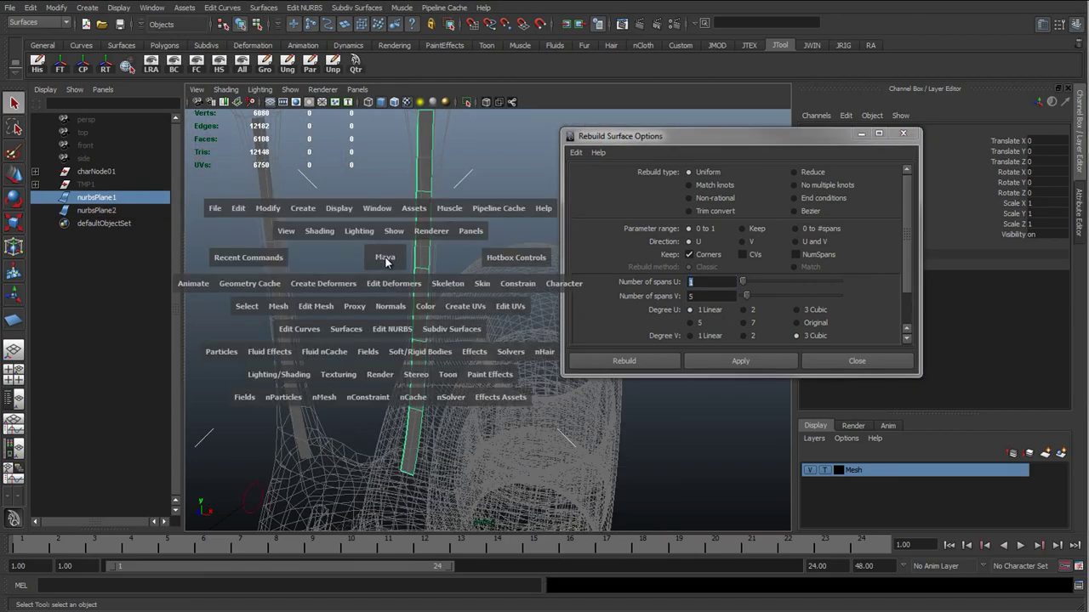
left_click_drag(389, 263, 388, 279)
right_click_drag(464, 429, 367, 312, "alt")
middle_click_drag(366, 311, 340, 154, "alt")
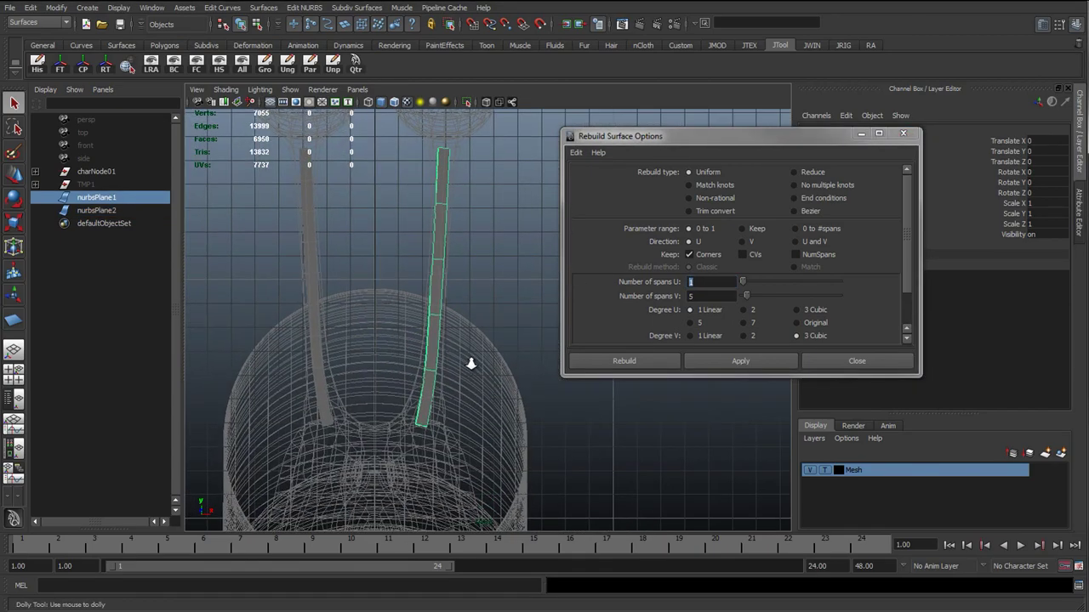
right_click_drag(471, 365, 510, 382, "alt")
middle_click_drag(418, 345, 446, 426, "alt")
middle_click_drag(414, 366, 421, 260, "alt")
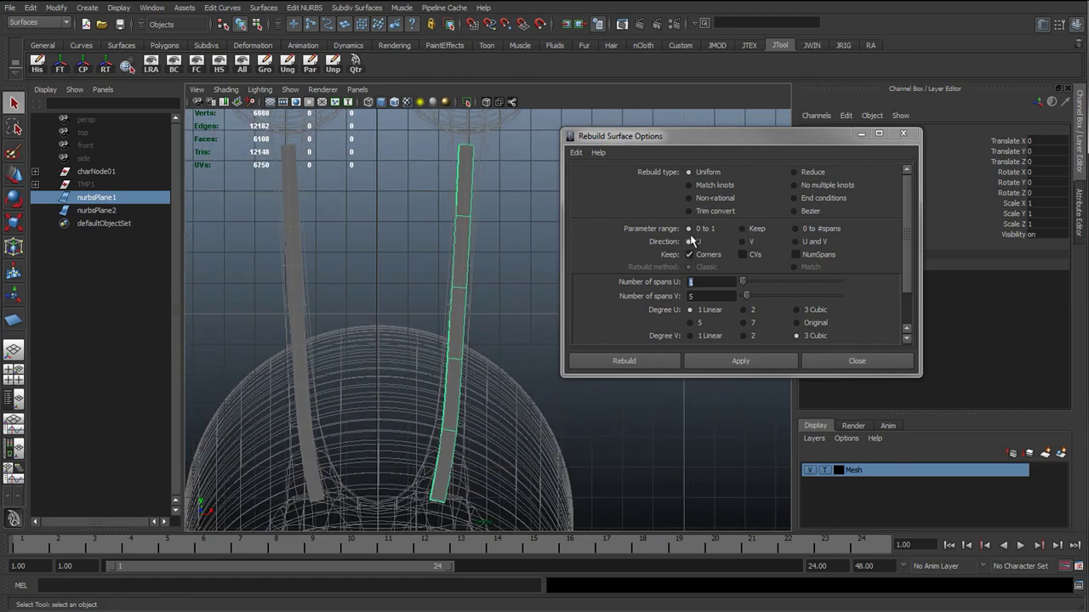
Rebuild nurbsPlane1 in the V direction with 7 V spans and degree U set to 3 Cubic
left_click(742, 241)
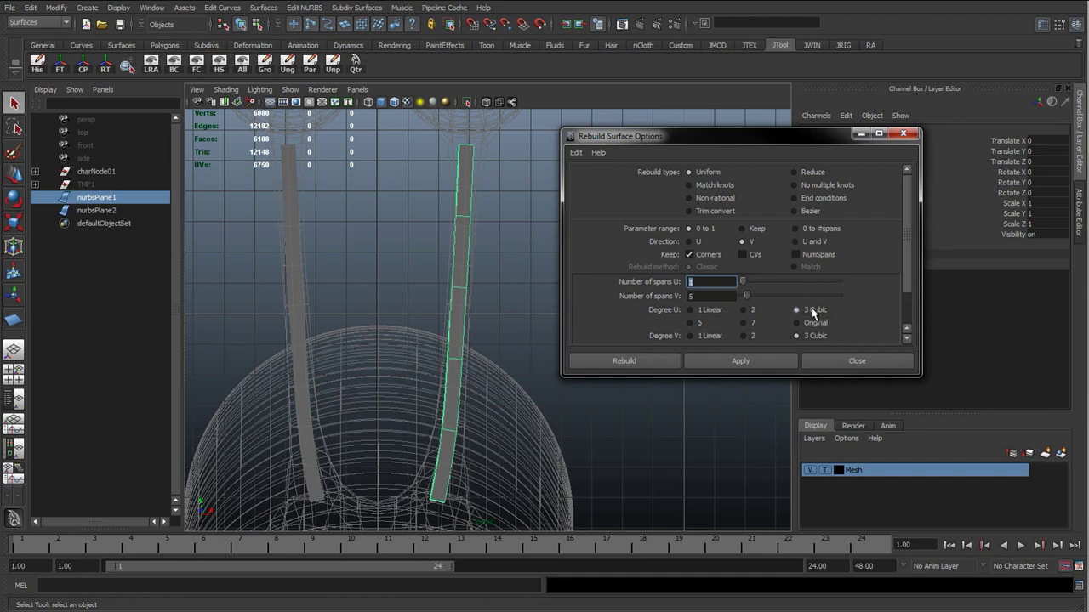
left_click(707, 297)
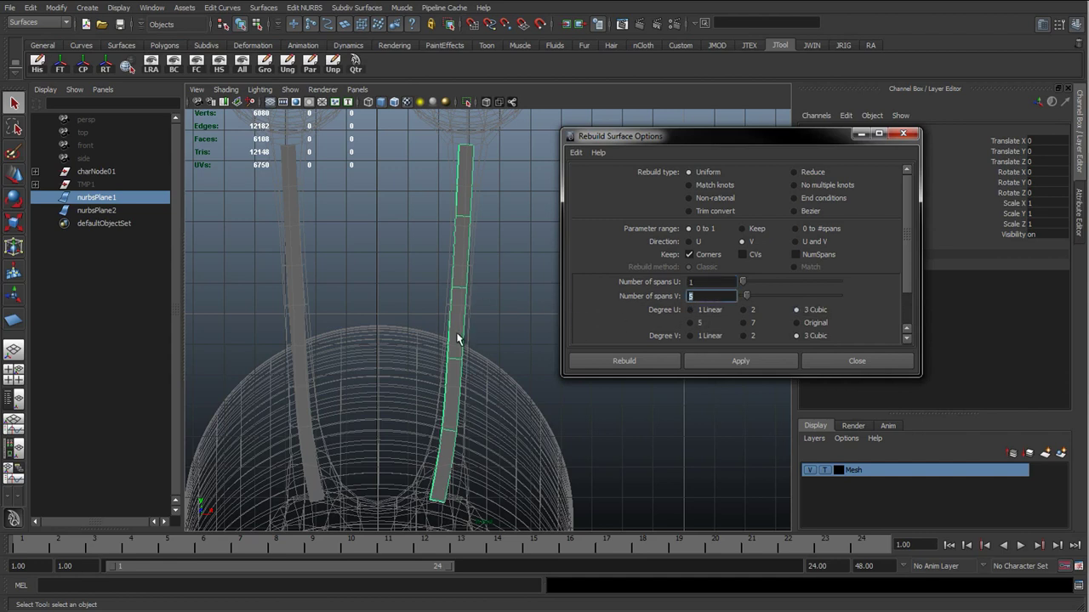
middle_click_drag(416, 285, 407, 300, "alt")
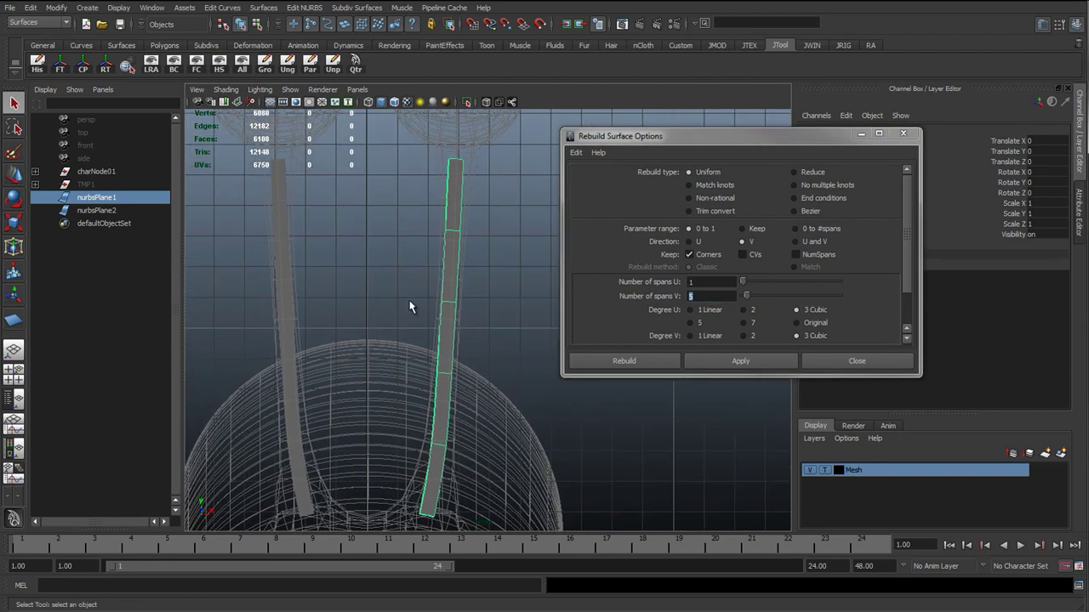
key("7")
left_click(501, 315)
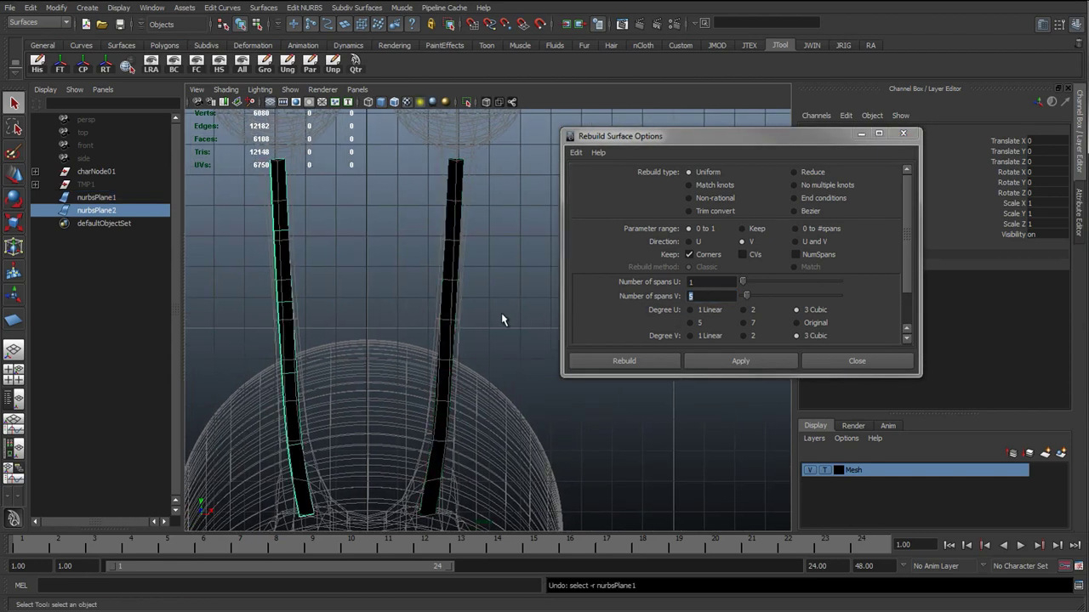
key("7")
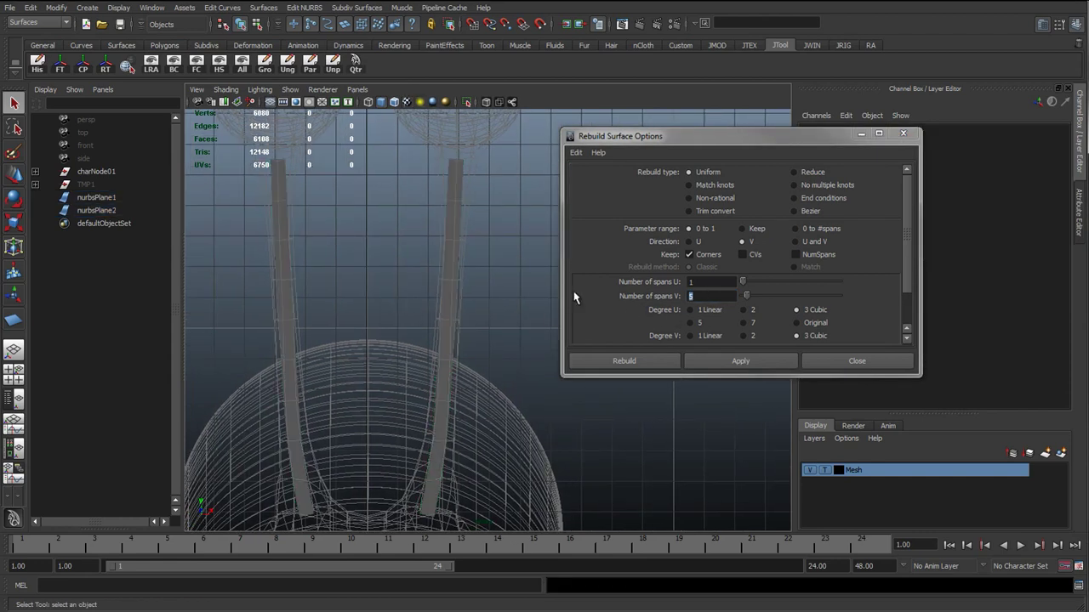
left_click(709, 295)
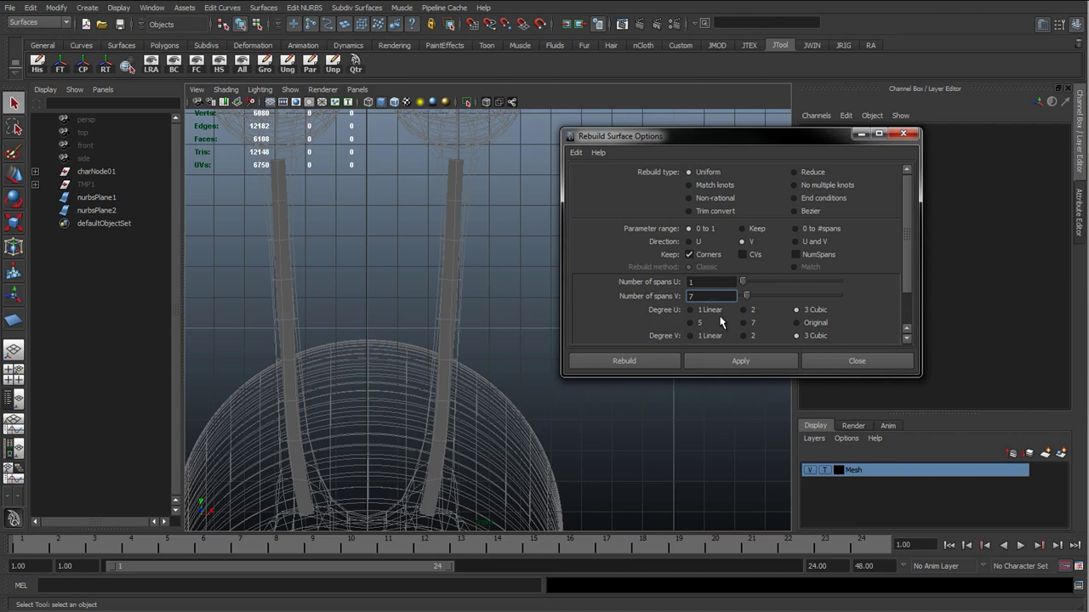
left_click(462, 310)
left_click(750, 361)
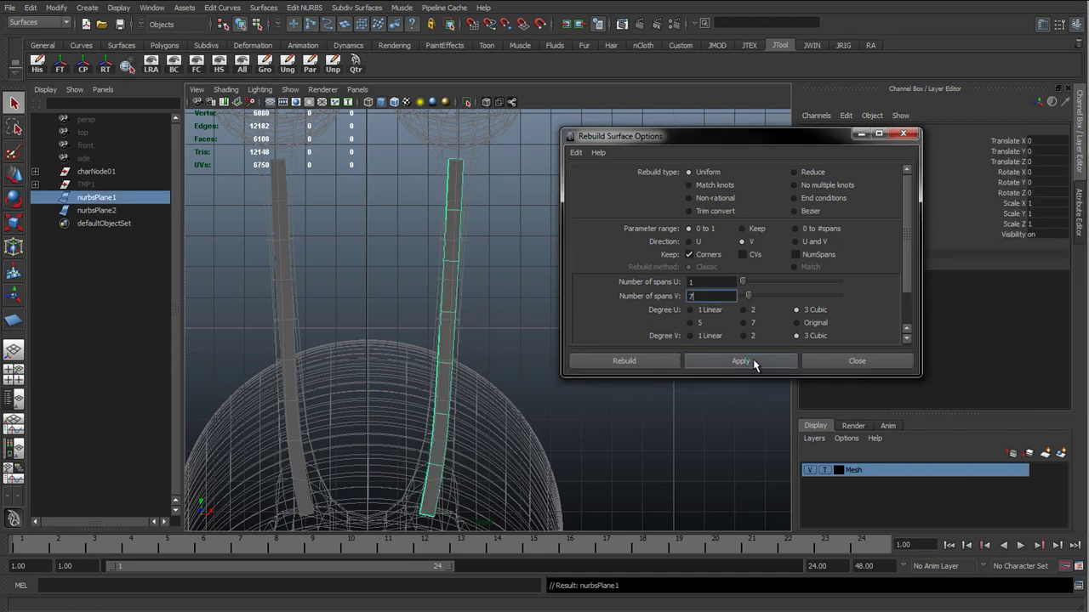
Select both ribbons to compare their span divisions, and reselect nurbsPlane1
left_click(295, 417, "shift")
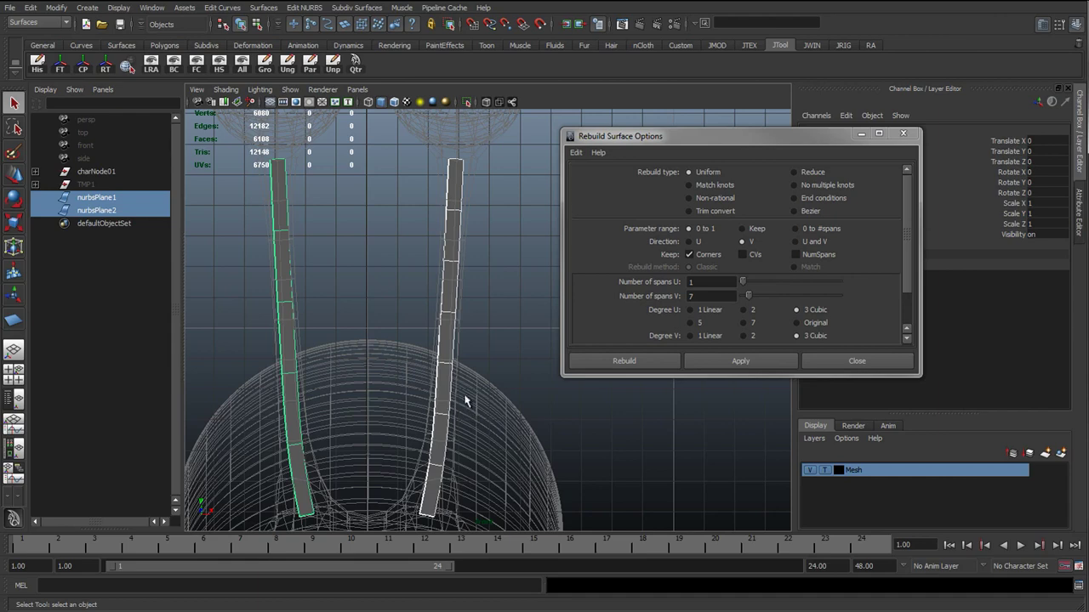
left_click_drag(516, 430, 483, 408, "alt")
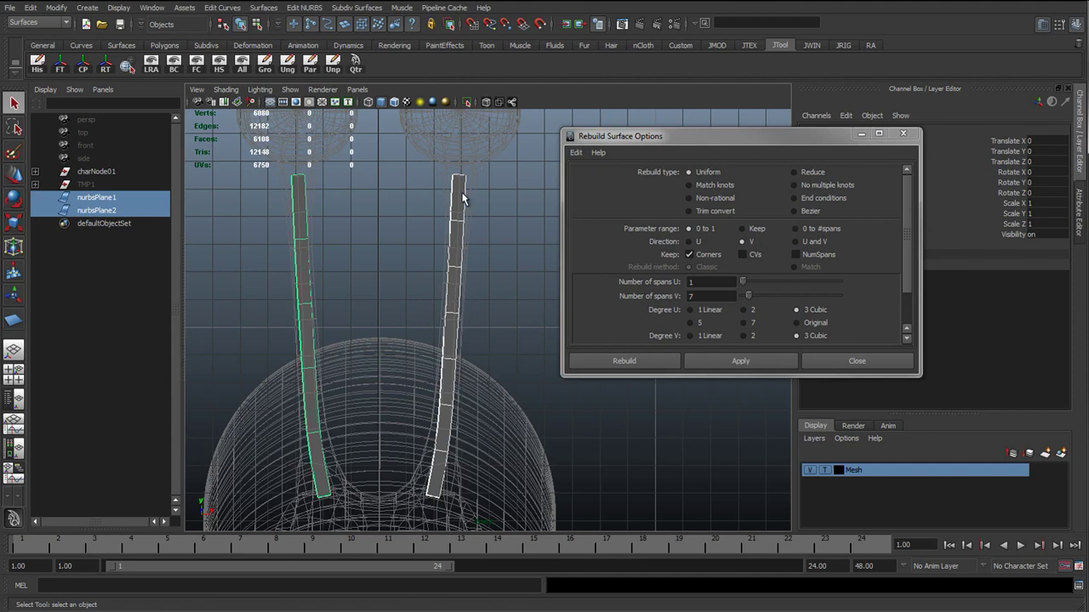
left_click(454, 346)
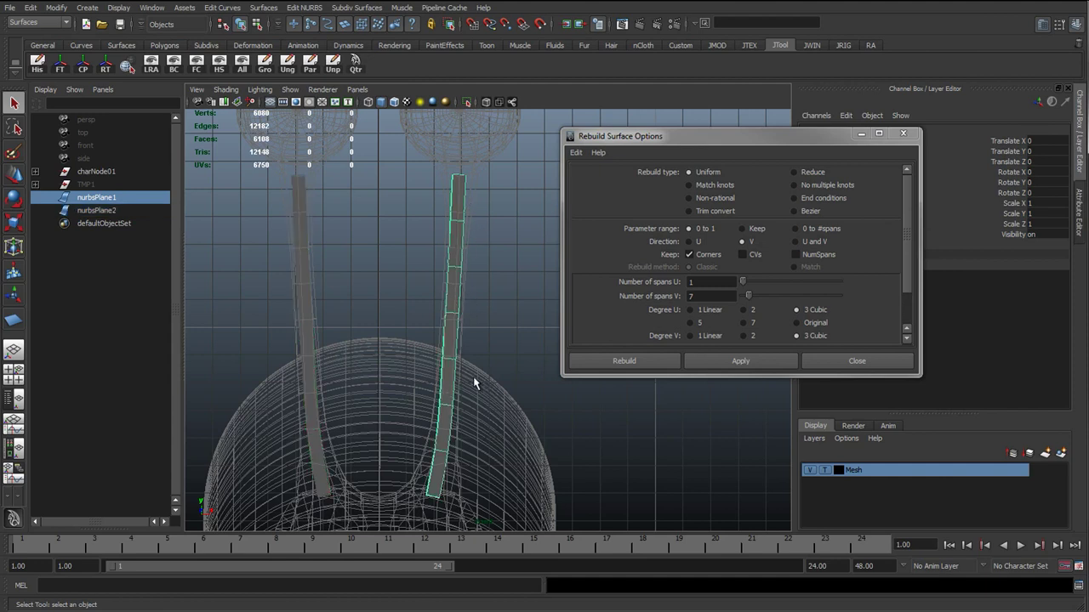
Rebuild nurbsPlane1 and nurbsPlane2 in the V direction with 9 V spans
left_click_drag(489, 387, 500, 396, "alt")
double_click(691, 295)
type("9")
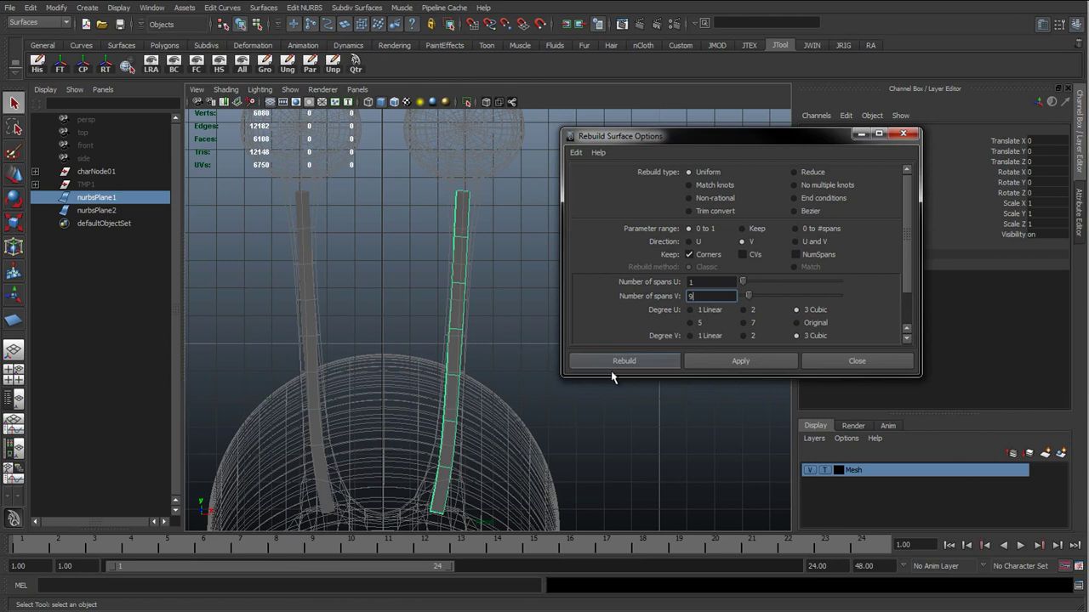
left_click(740, 361)
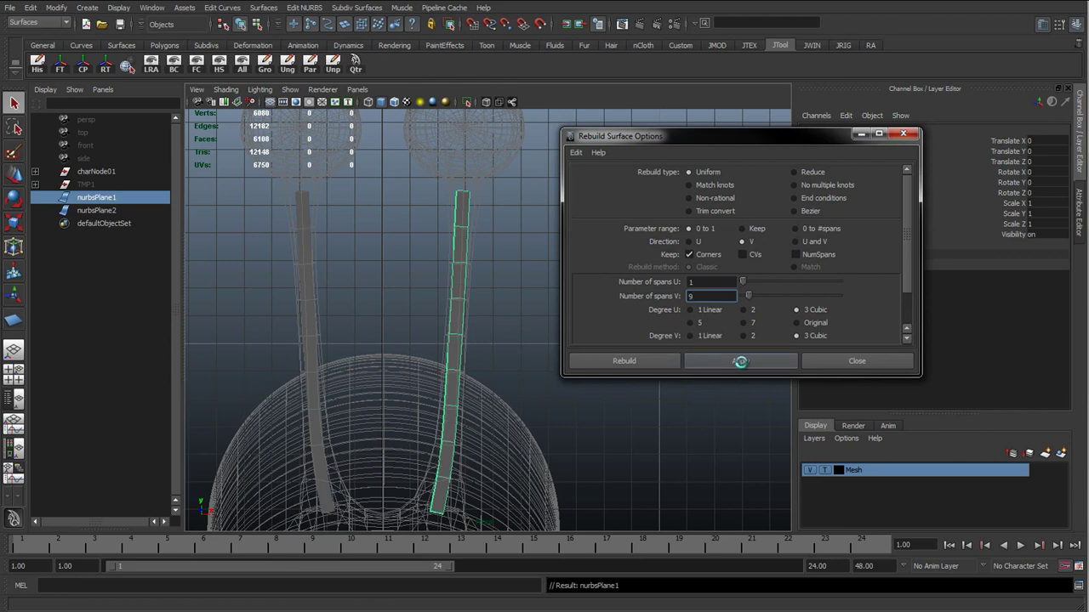
left_click(309, 345)
left_click(740, 361)
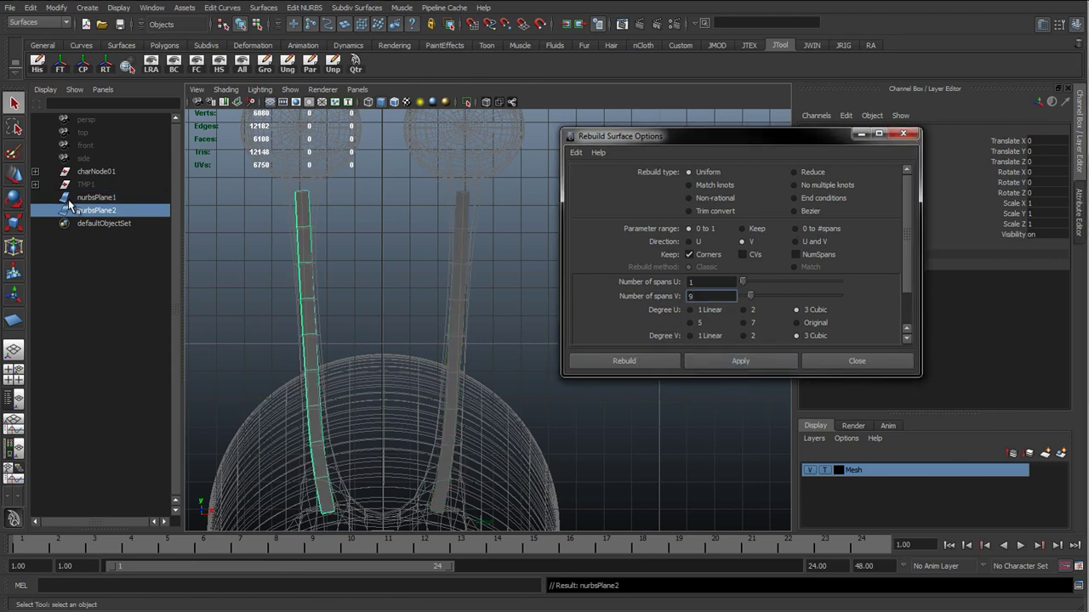
Check the contents of the TMP1 group, reselect nurbsPlane2 and close the surface rebuild options
left_click(85, 184)
left_click(35, 183)
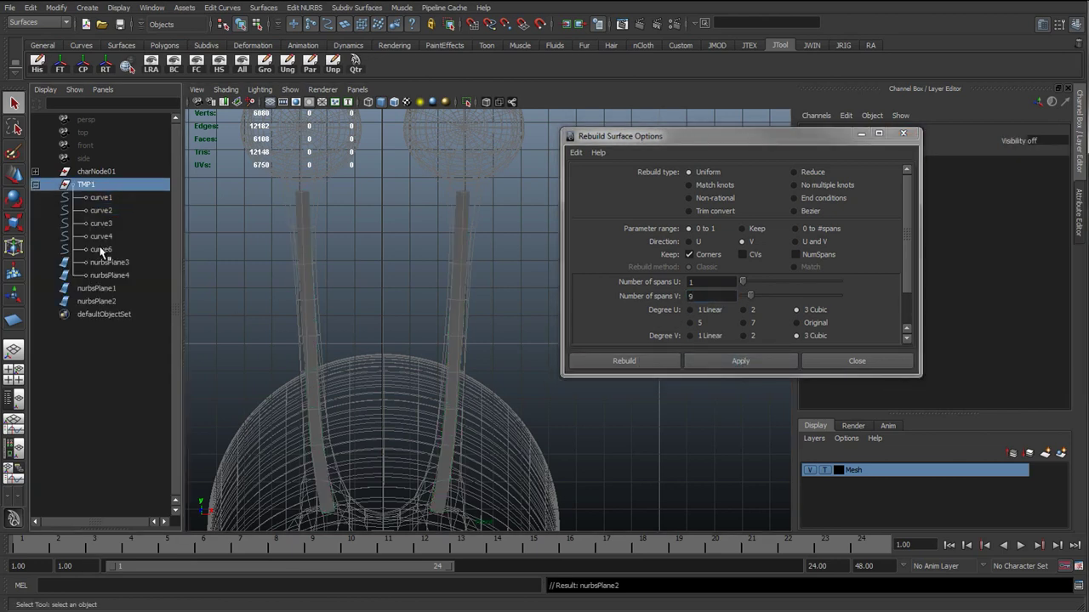
left_click(35, 184)
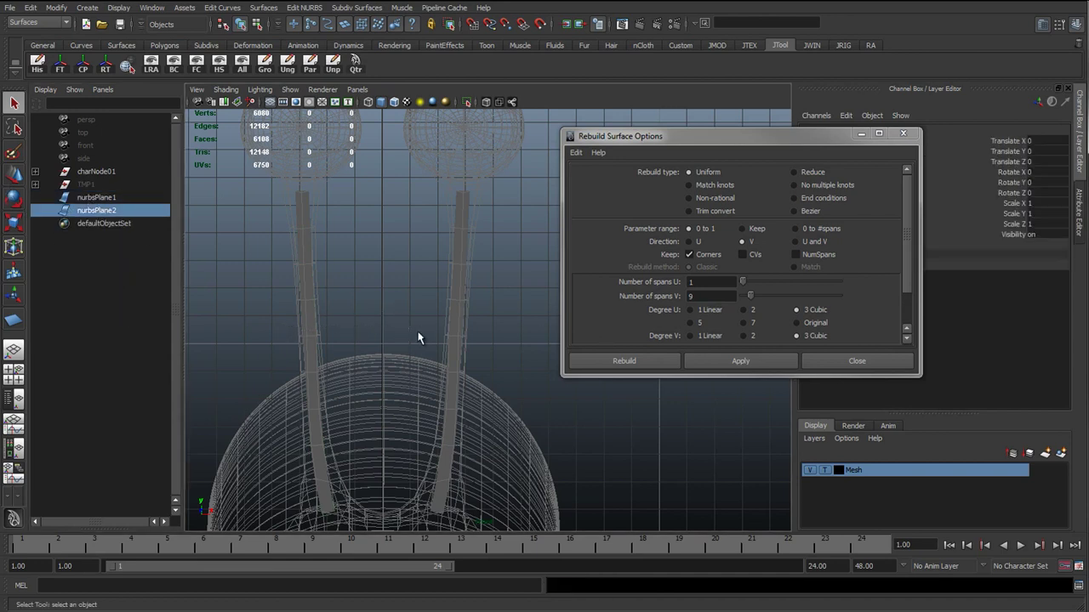
left_click(313, 330)
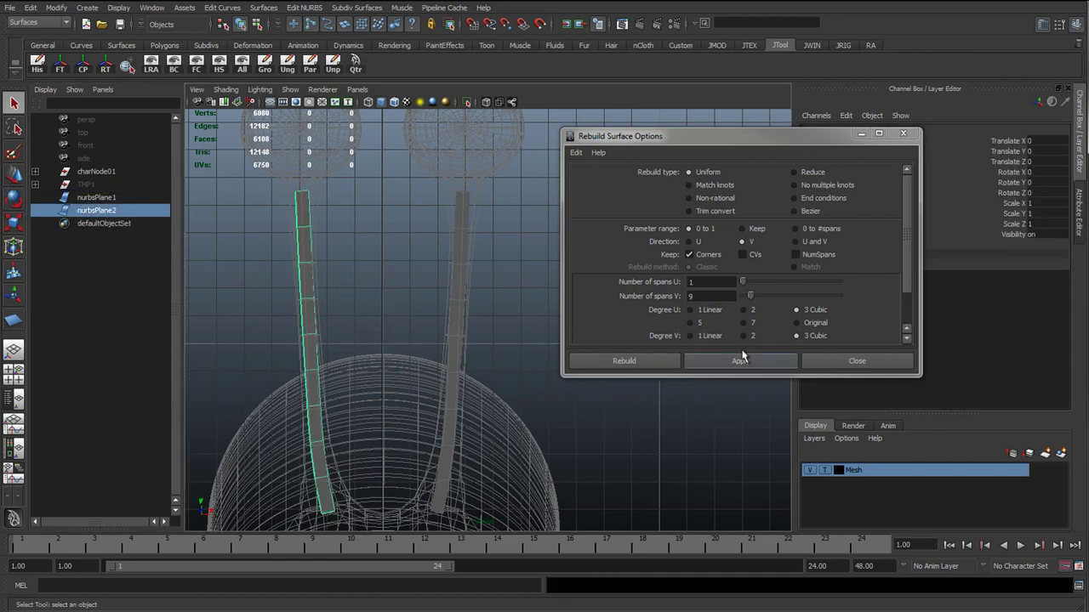
left_click(844, 363)
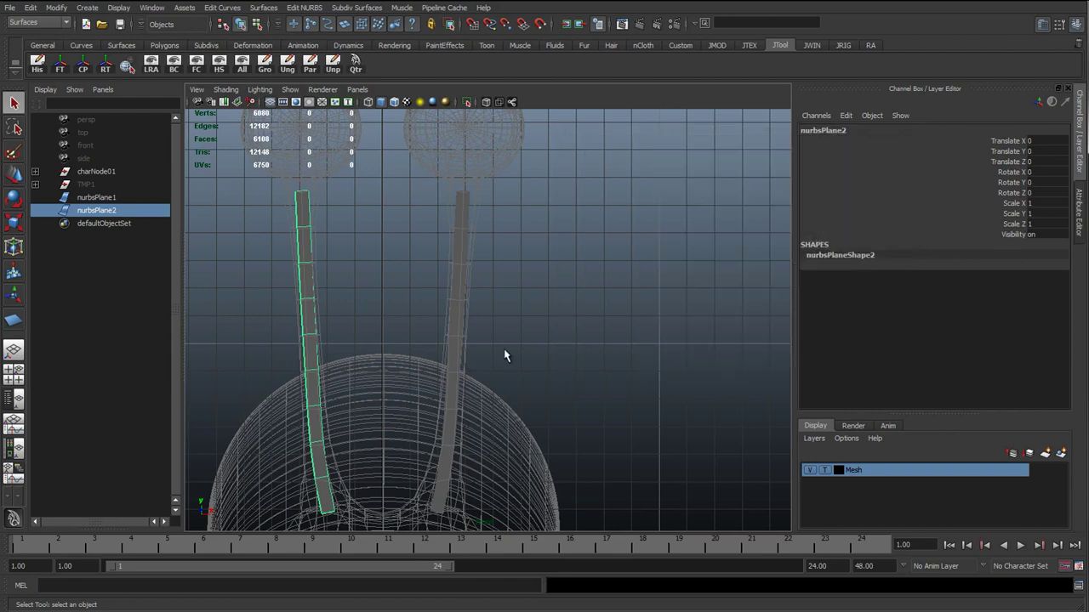
Select both eye stalk ribbons and compare their span divisions in the front view
left_click(454, 320, "shift")
left_click_drag(400, 364, 440, 383, "alt")
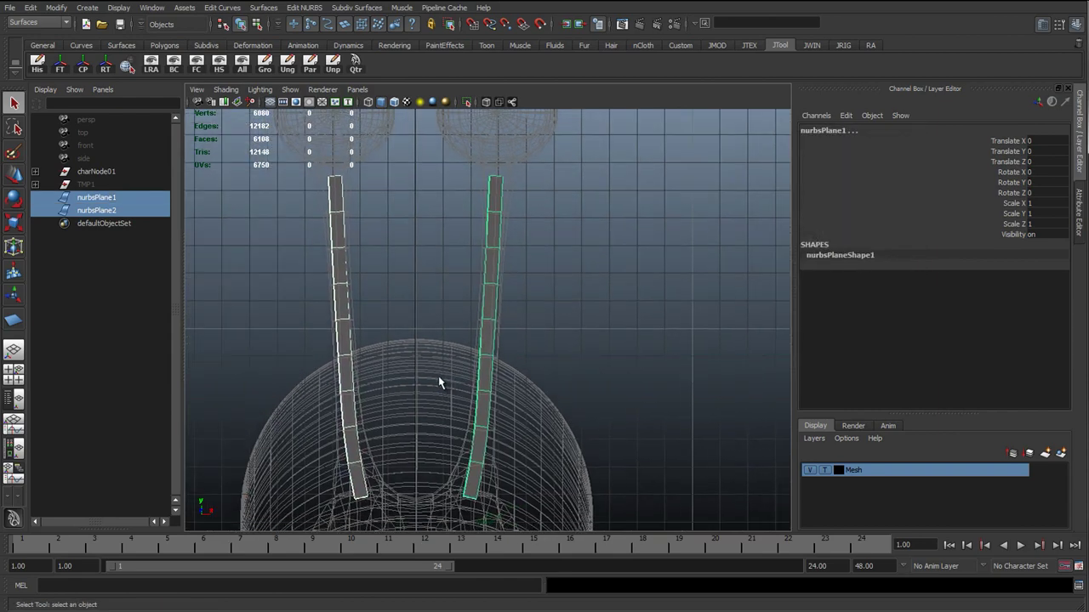
scroll(411, 429, "down", 3)
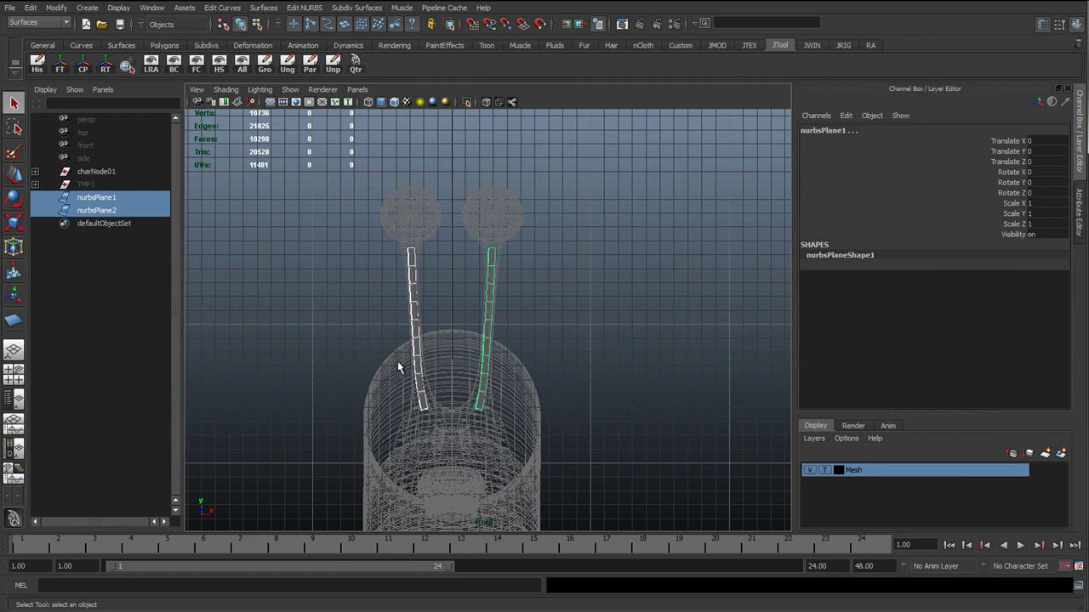
scroll(416, 302, "up", 3)
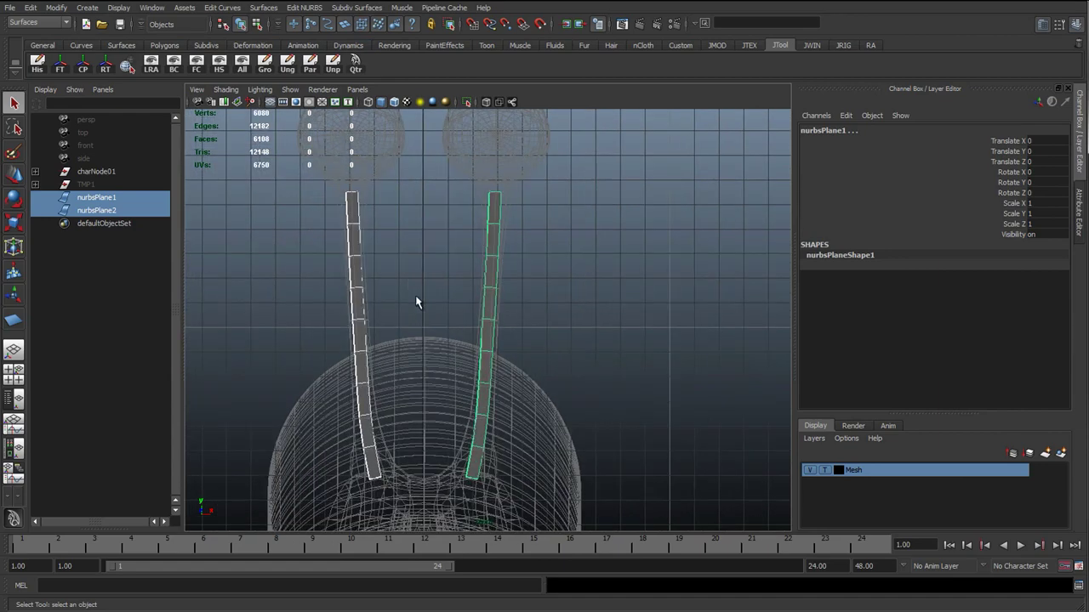
scroll(477, 370, "up", 1)
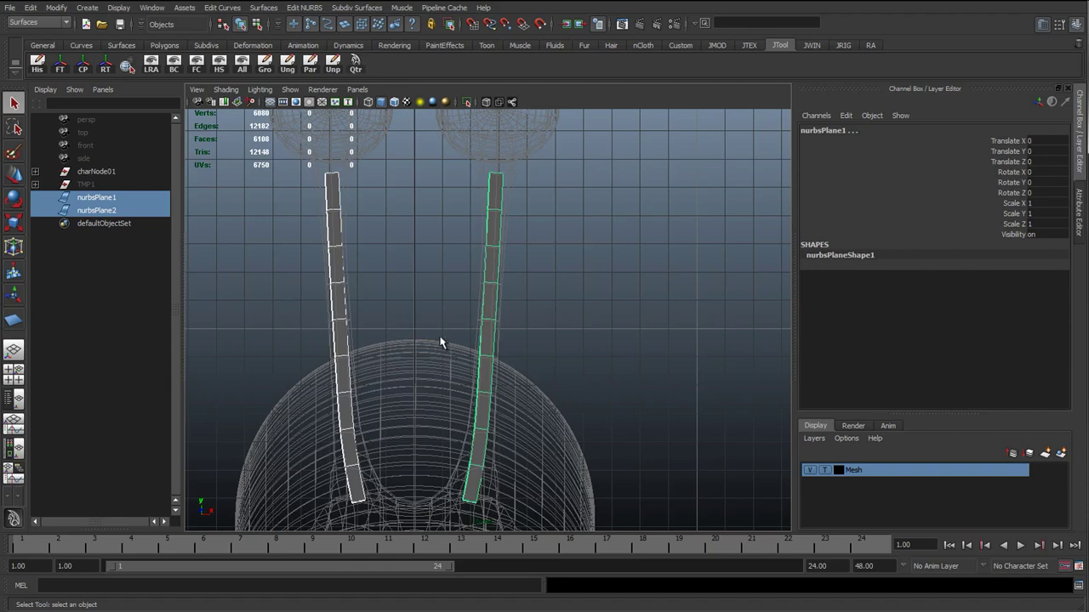
middle_click_drag(427, 296, 427, 294, "alt")
scroll(434, 306, "down", 2)
scroll(447, 338, "up", 2)
scroll(446, 338, "down", 2)
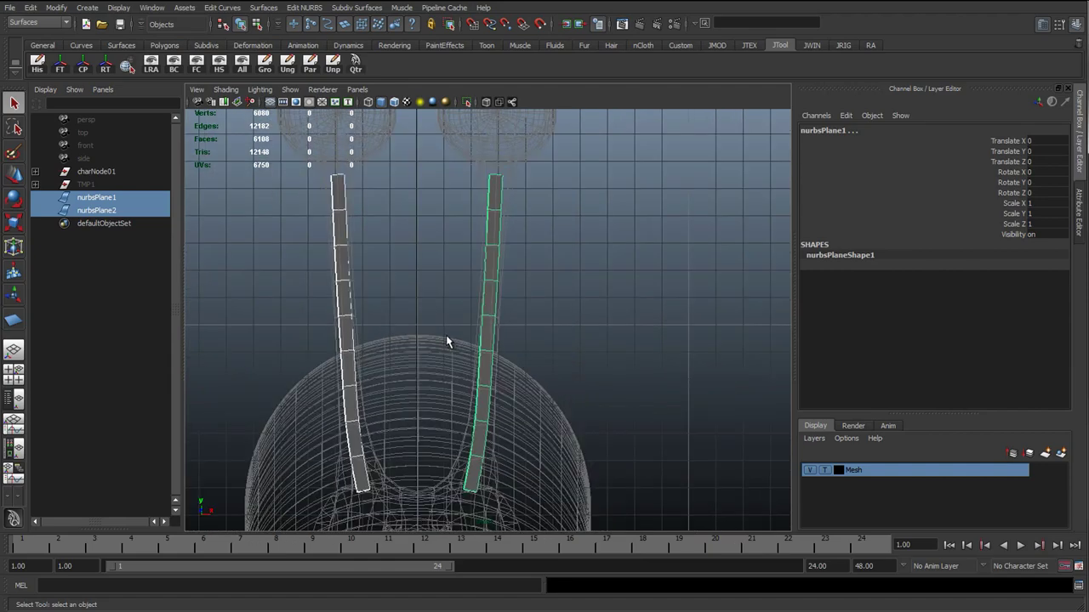
Inspect each rebuilt ribbon inside its eye stalk in the perspective view, ending with nurbsPlane1 selected
key("space")
left_click_drag(446, 336, 535, 306, "alt")
left_click(391, 263)
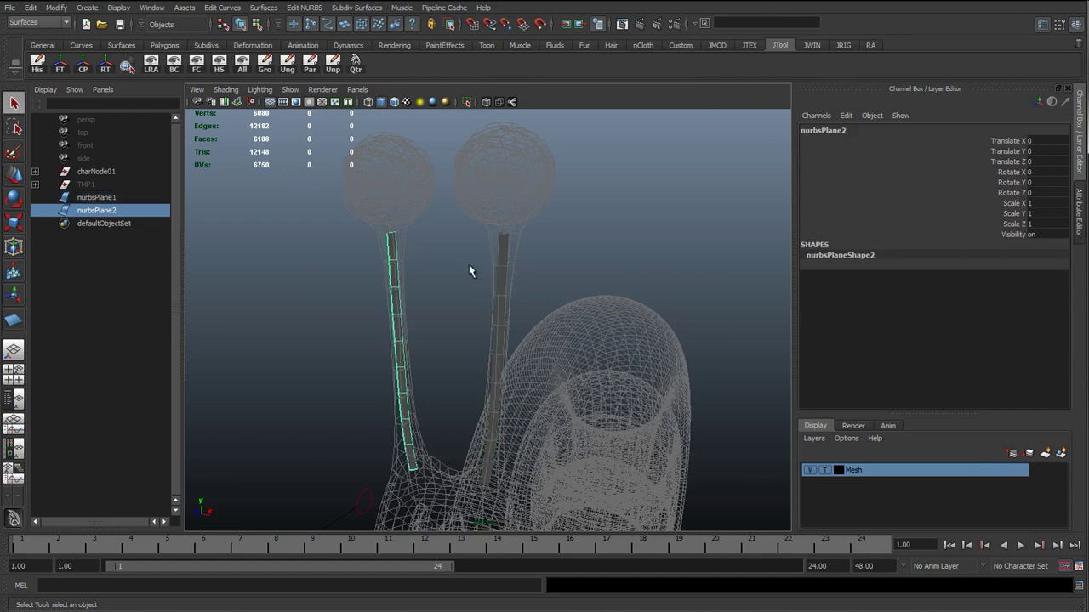
left_click(509, 266, "shift")
left_click(522, 270)
left_click(508, 275)
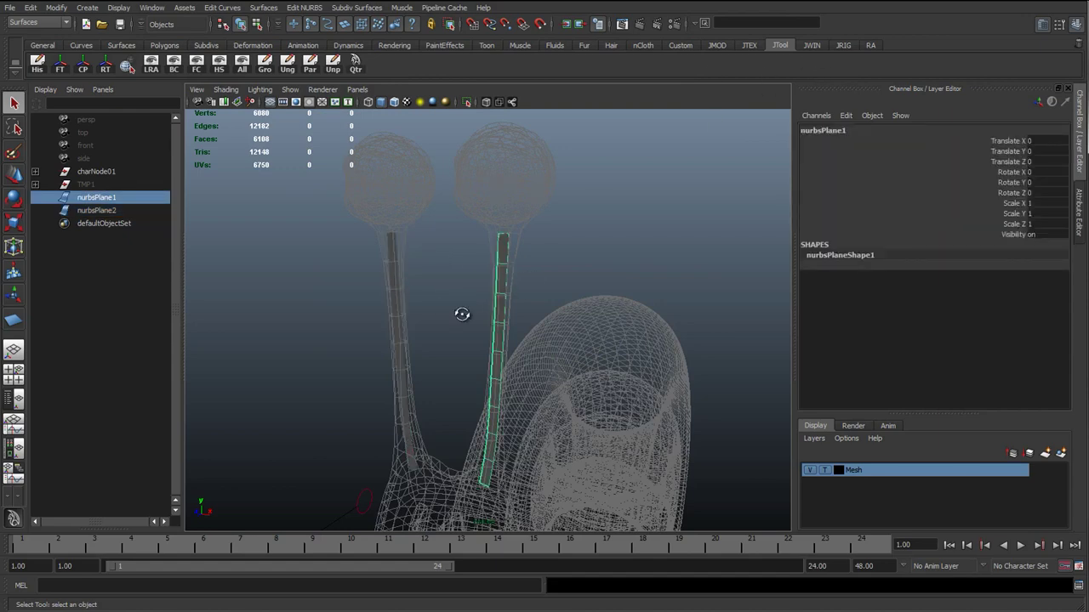
left_click_drag(461, 314, 470, 322, "alt")
middle_click_drag(469, 323, 448, 298, "alt")
left_click_drag(433, 326, 429, 329, "alt")
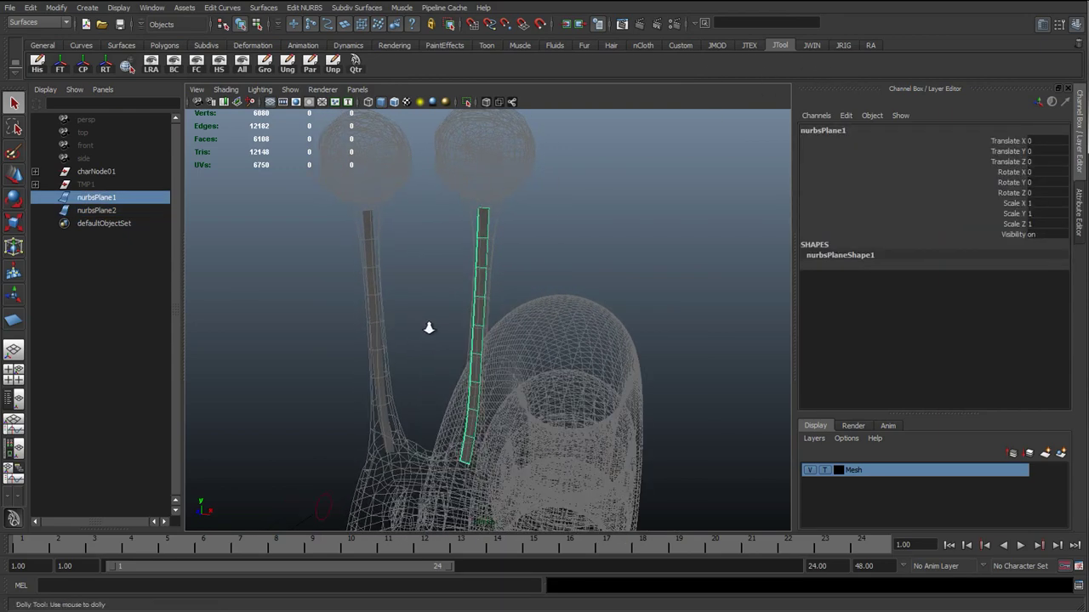
right_click_drag(428, 329, 443, 330, "alt")
left_click(391, 314)
left_click(478, 282)
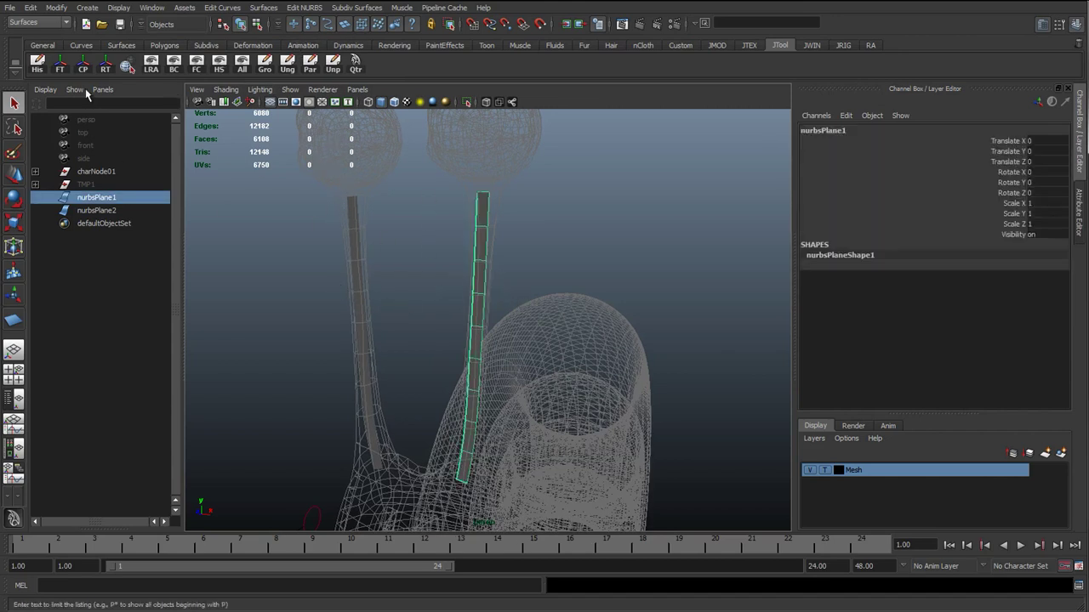
Switch the menu set from Surfaces to Dynamics
left_click(36, 22)
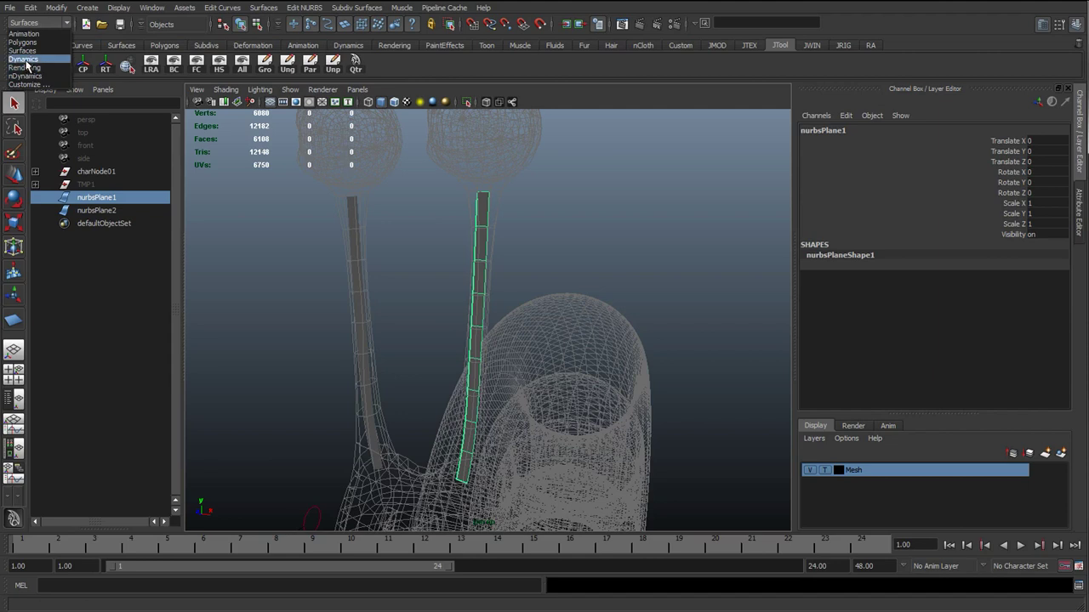
left_click(26, 59)
left_click(51, 22)
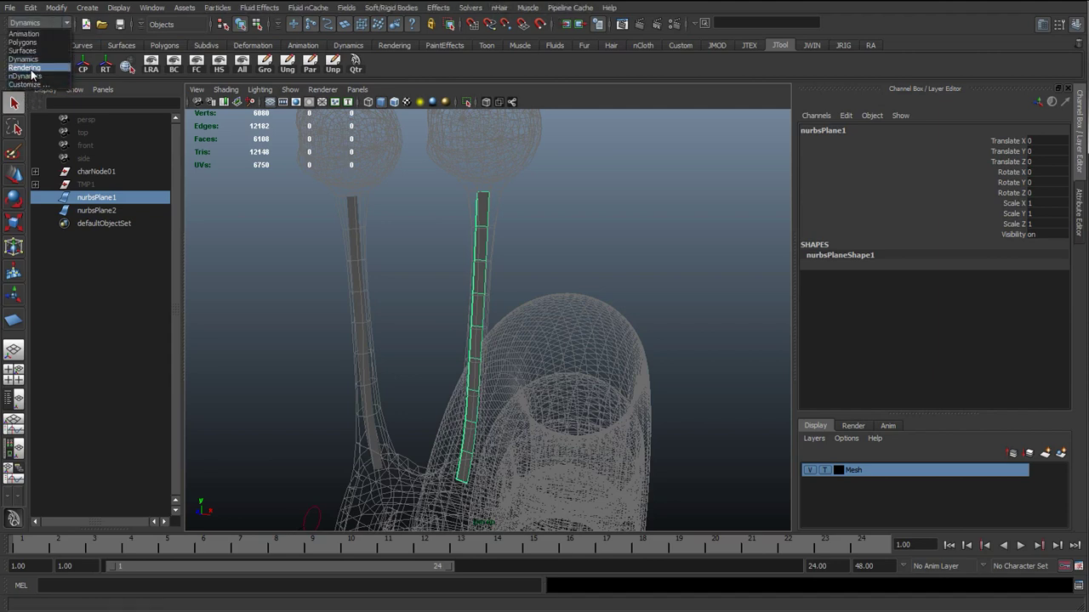
left_click(33, 60)
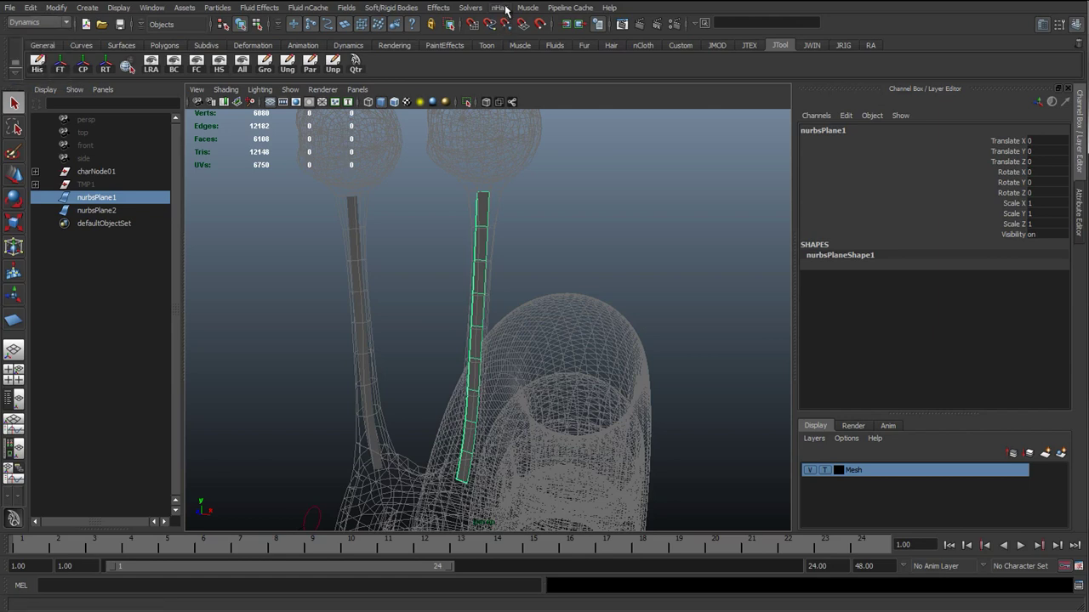
left_click(38, 24)
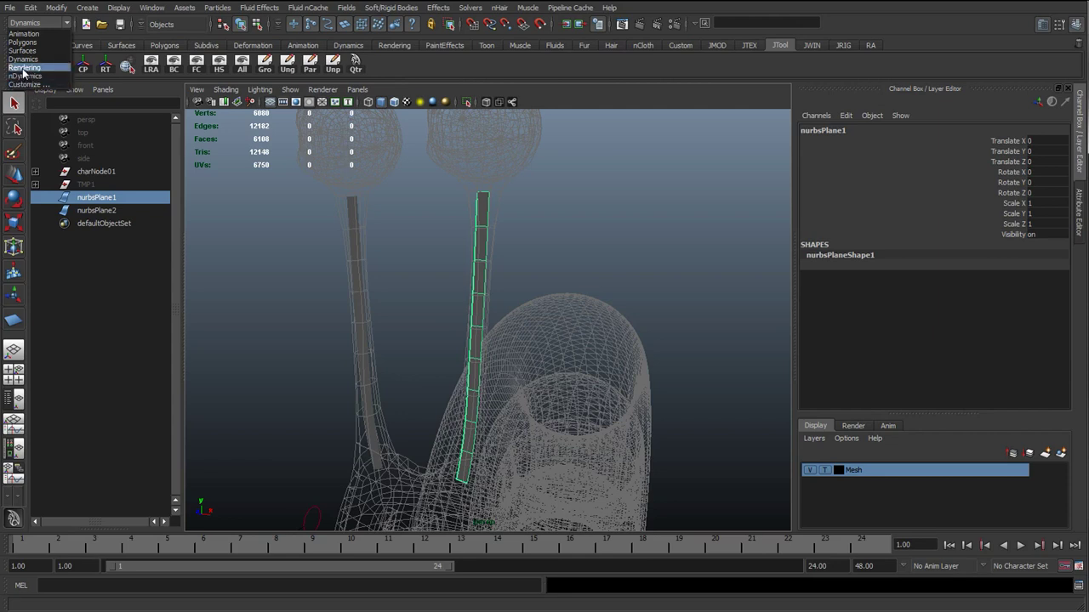
left_click(31, 60)
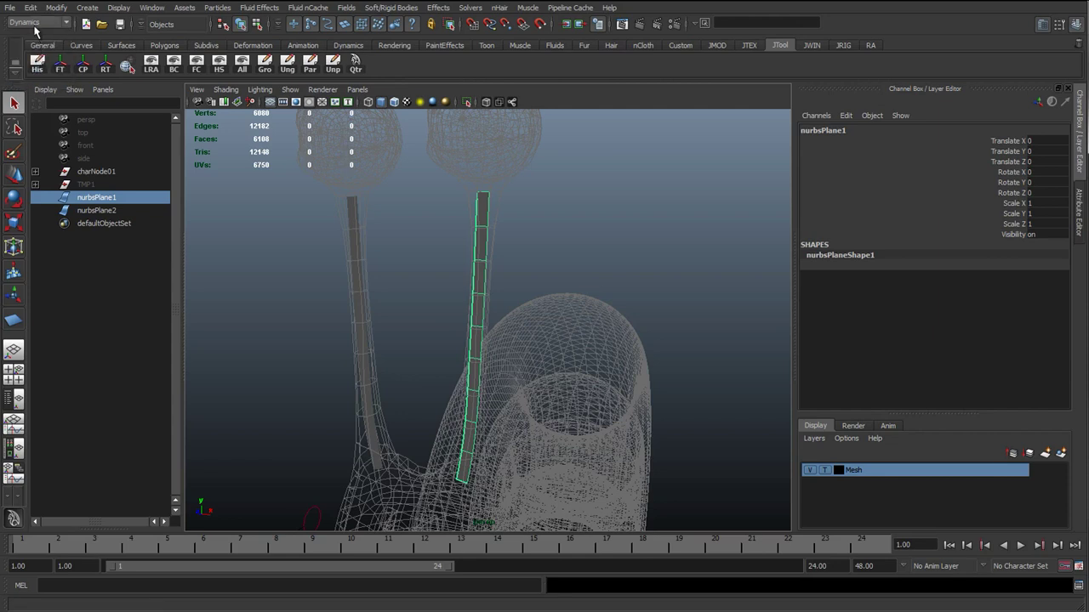
Create nHair on nurbsPlane1 with NURBS curves output, using a grid with U count 1 and V count 9
left_click_drag(411, 227, 471, 201, "alt")
left_click(500, 10)
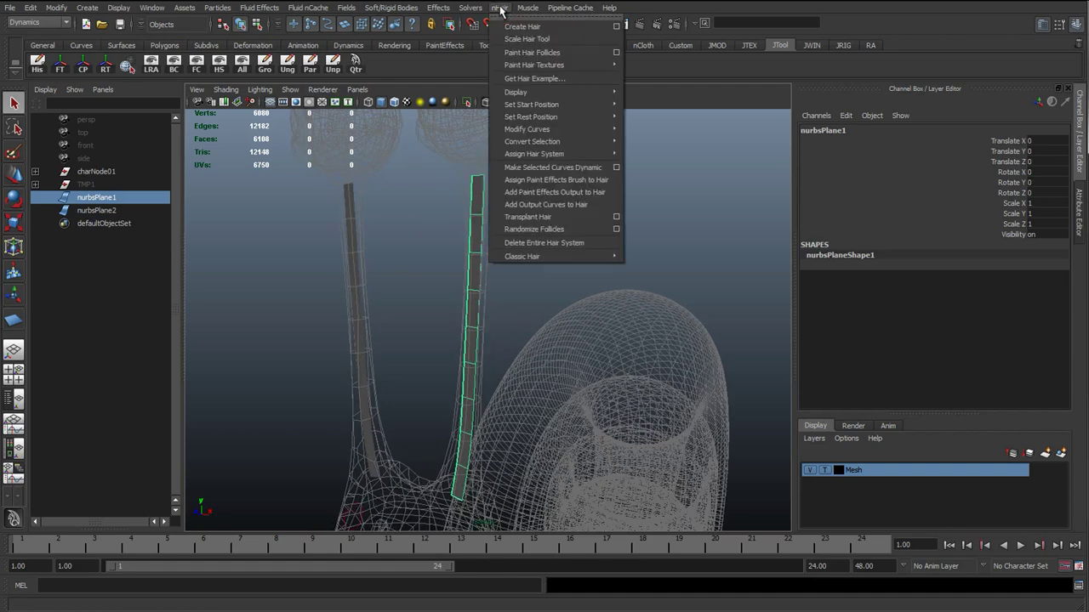
left_click(615, 27)
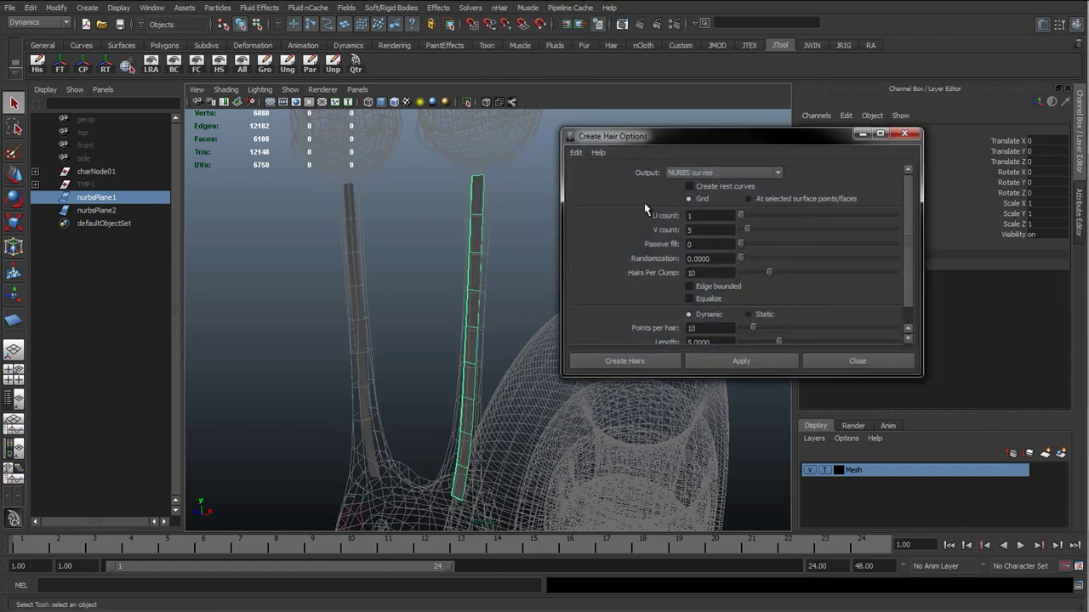
left_click_drag(675, 139, 630, 138)
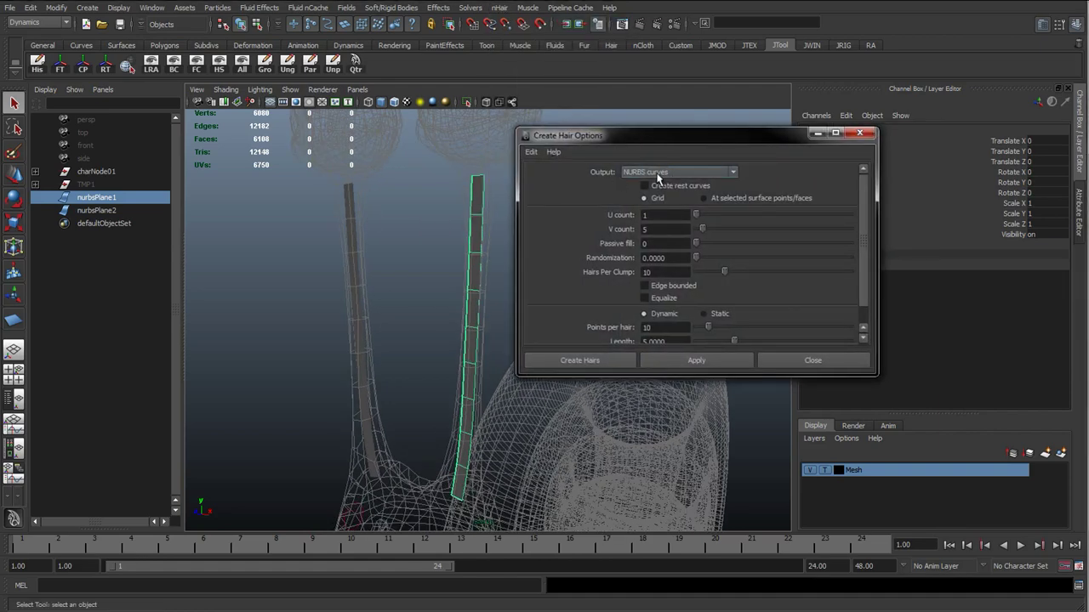
left_click(647, 172)
left_click(649, 192)
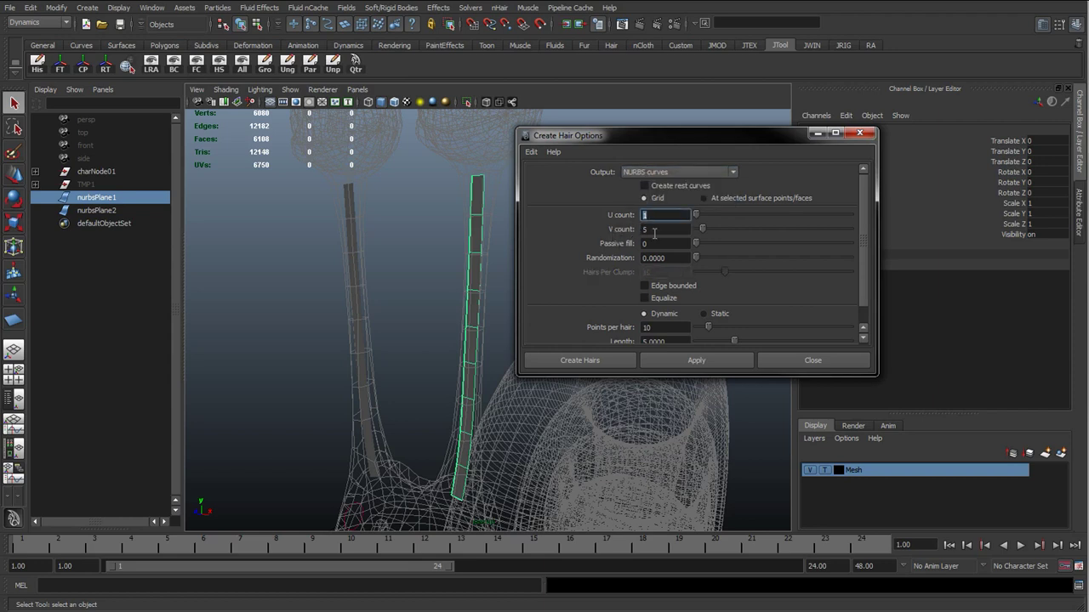
left_click(654, 229)
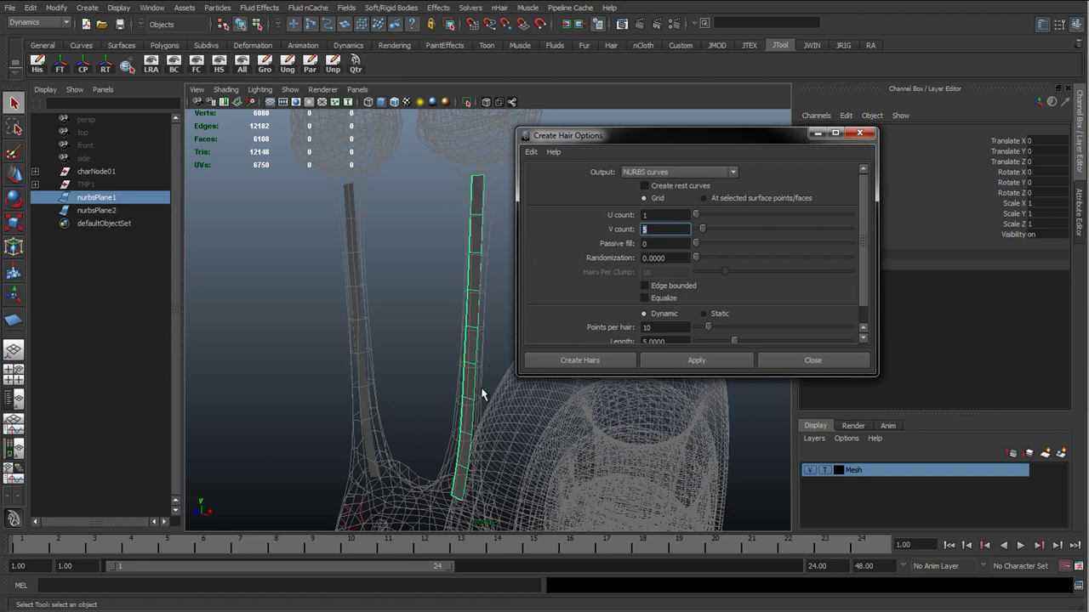
type("9")
left_click(696, 361)
Create hair on nurbsPlane2 with the same options and close the hair options
left_click(364, 314)
left_click_drag(380, 301, 328, 195, "alt")
left_click(694, 360)
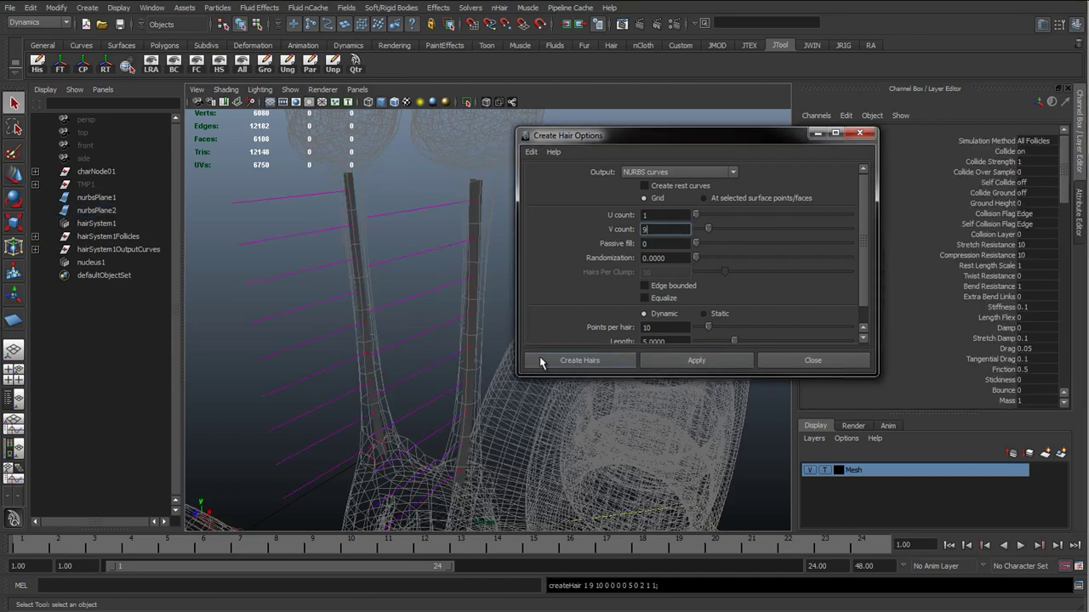
left_click(812, 359)
Delete hairSystem1, hairSystem1OutputCurves and nucleus1, keeping the hairSystem1Follicles group
left_click_drag(647, 366, 311, 256, "alt")
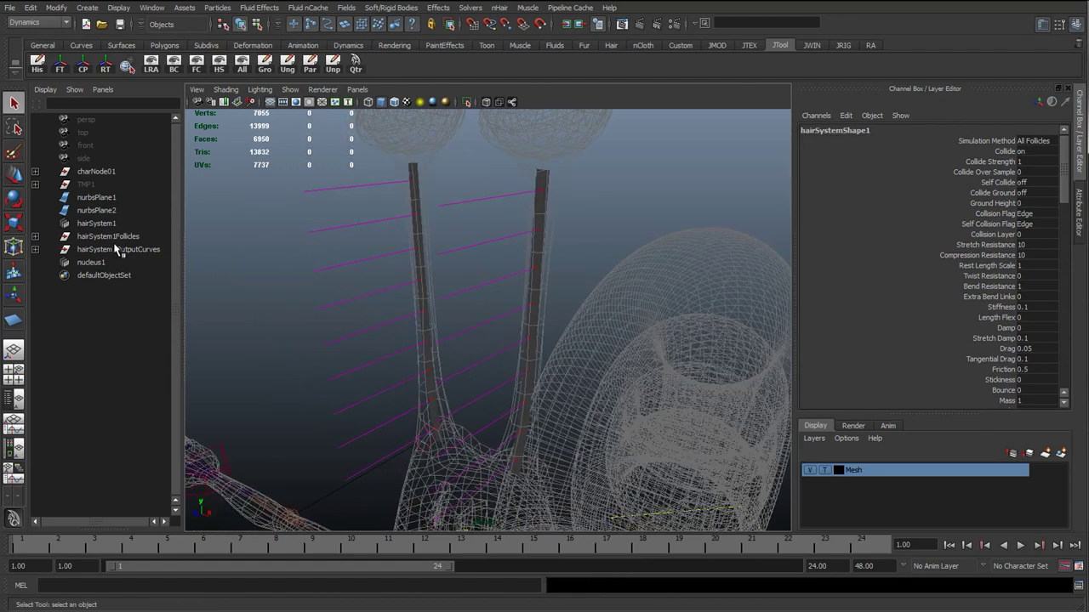
left_click(96, 210)
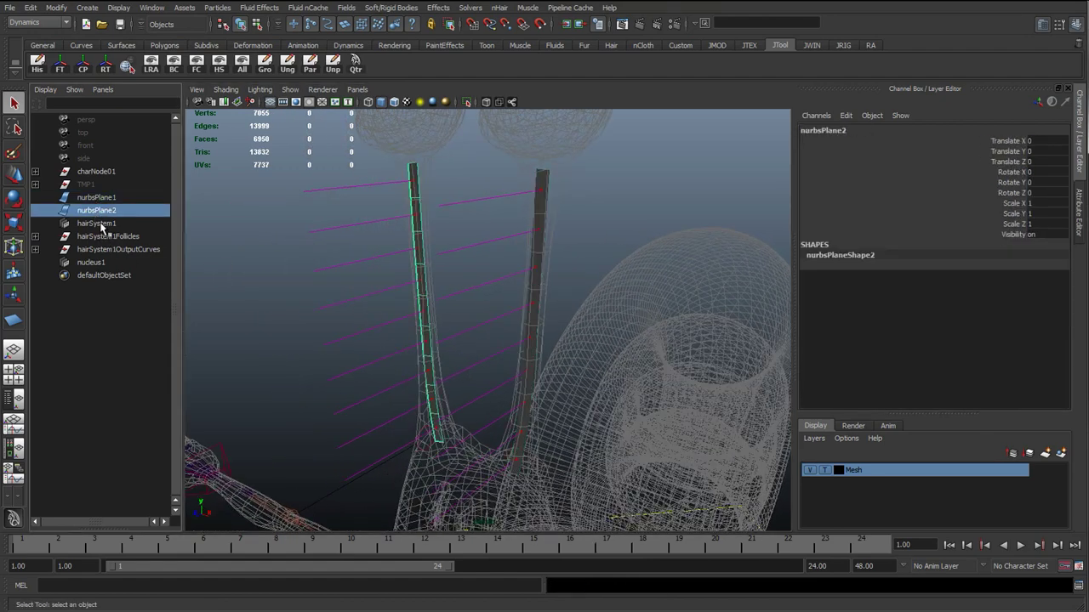
left_click(98, 223)
left_click(83, 265, "ctrl")
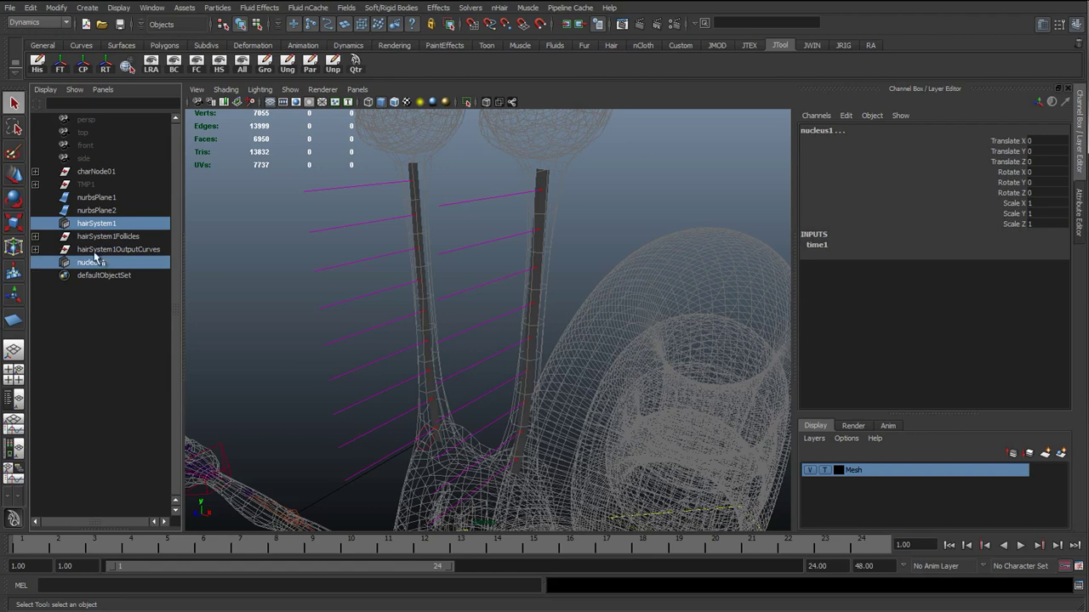
left_click(110, 253, "ctrl")
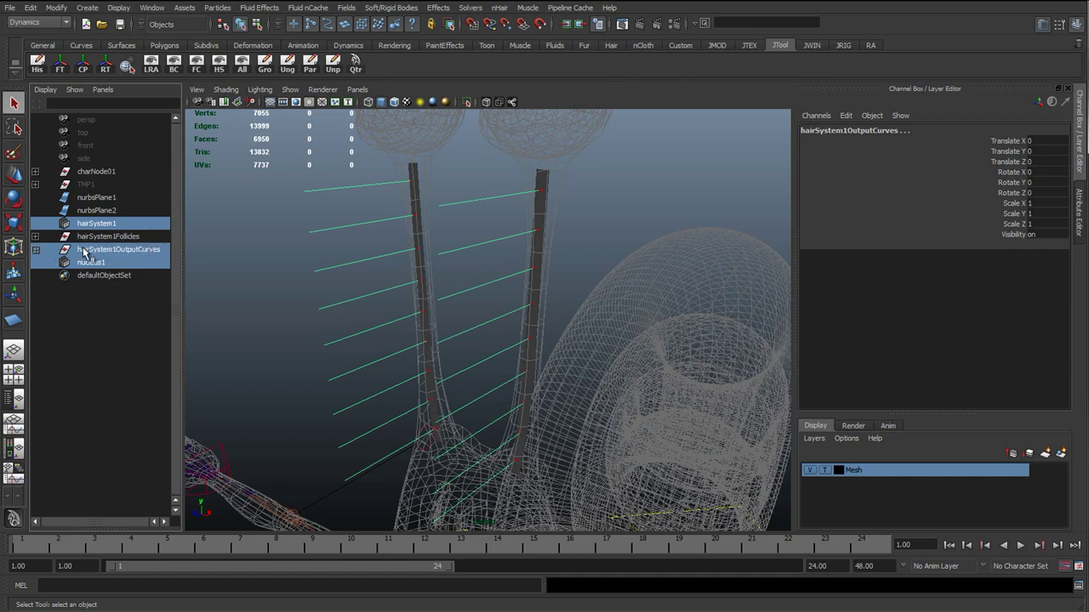
key("Delete")
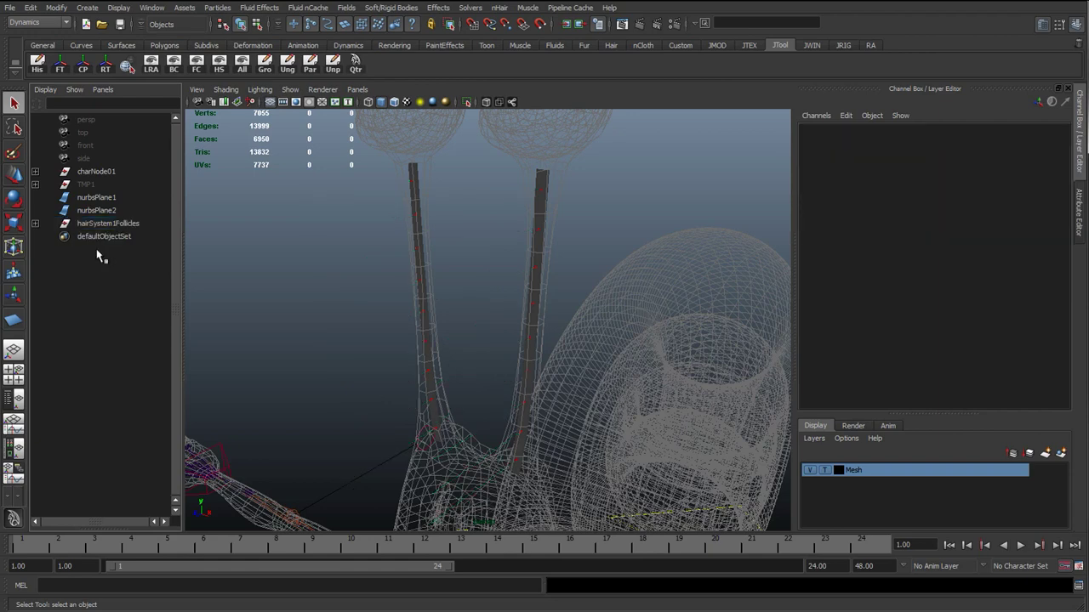
Delete all the curves parented under the nurbsPlane1 and nurbsPlane2 follicles in hairSystem1Follicles
left_click(35, 224)
scroll(106, 327, "down", 5)
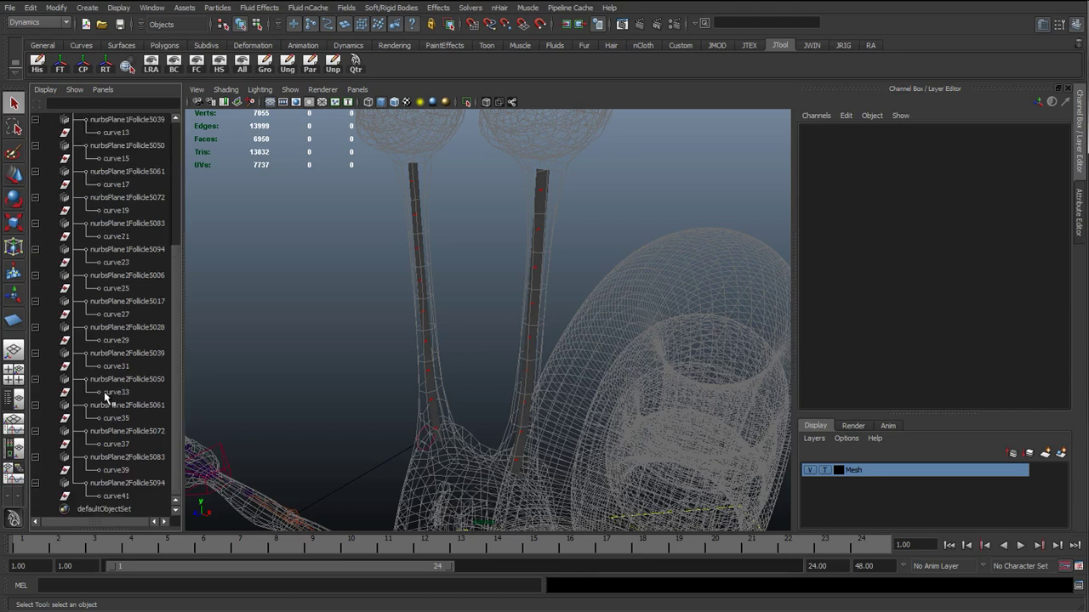
left_click_drag(111, 495, 128, 125)
scroll(177, 242, "up", 1)
scroll(177, 236, "up", 3)
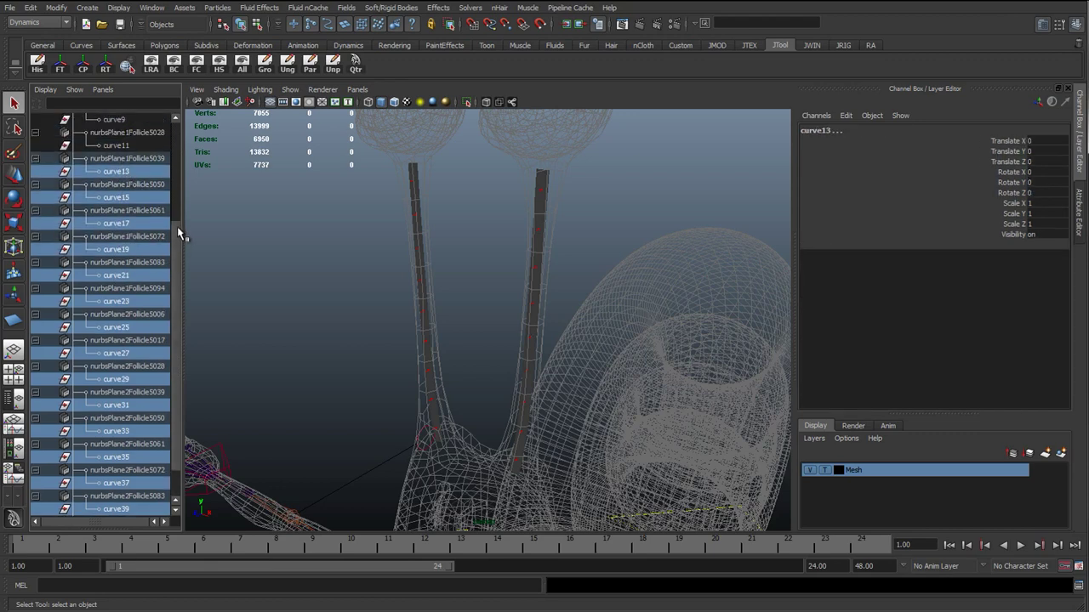
scroll(166, 221, "up", 2)
left_click_drag(142, 199, 127, 162)
scroll(123, 215, "up", 5)
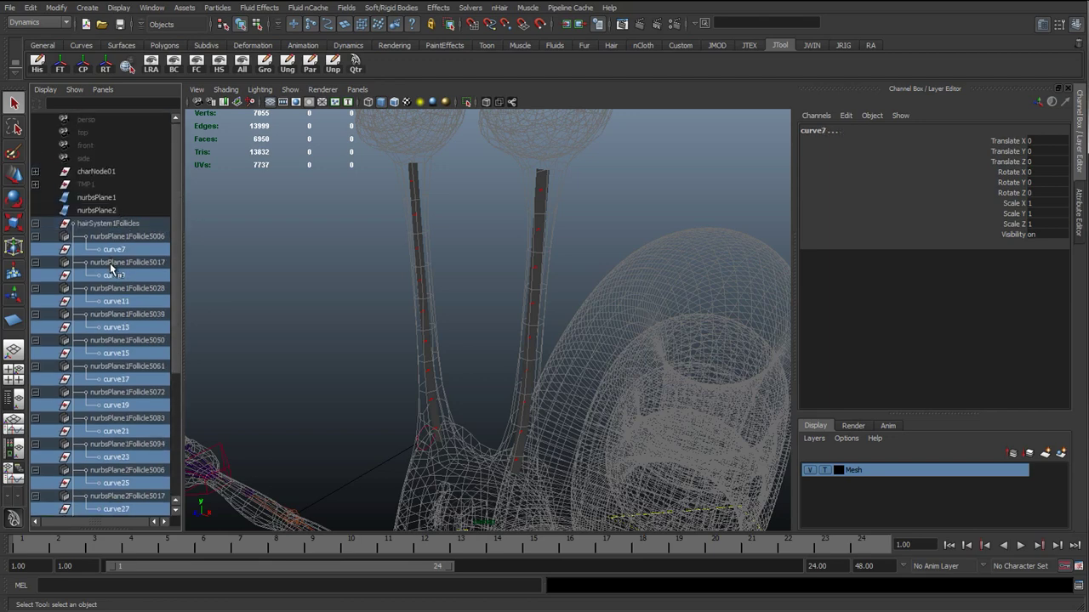
key("Delete")
Widen the Outliner and check the remaining follicles on both eye stalks
left_click_drag(88, 237, 92, 459)
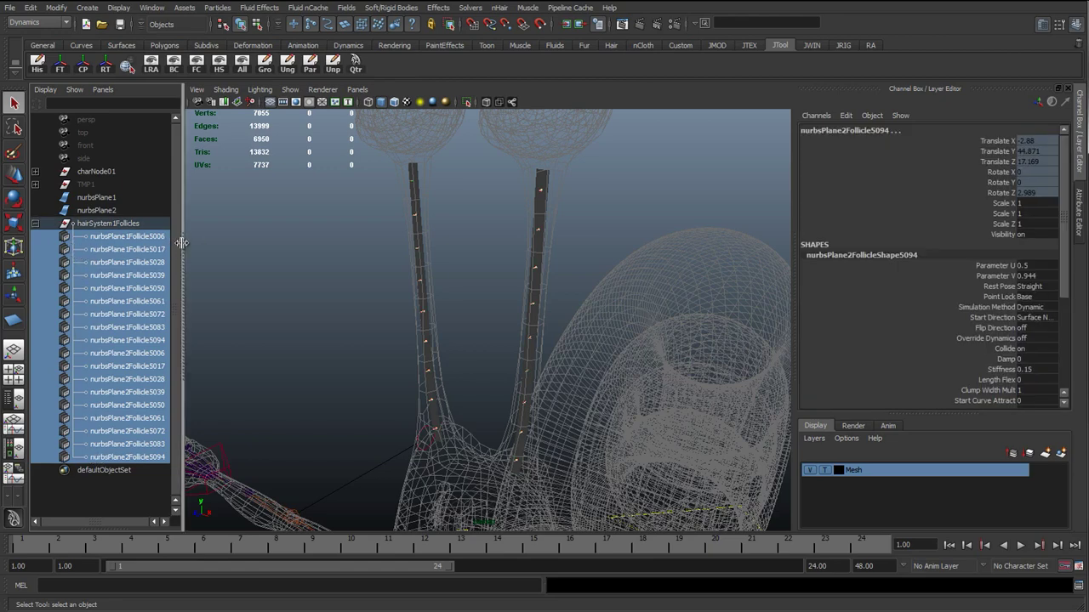
left_click_drag(179, 245, 229, 249)
left_click(275, 287)
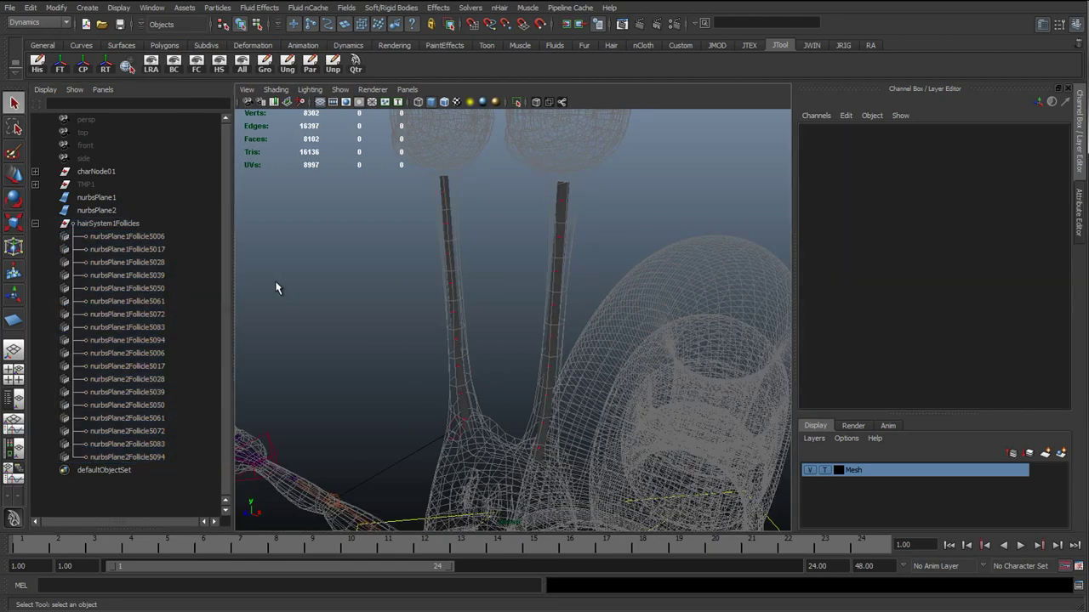
left_click(143, 246)
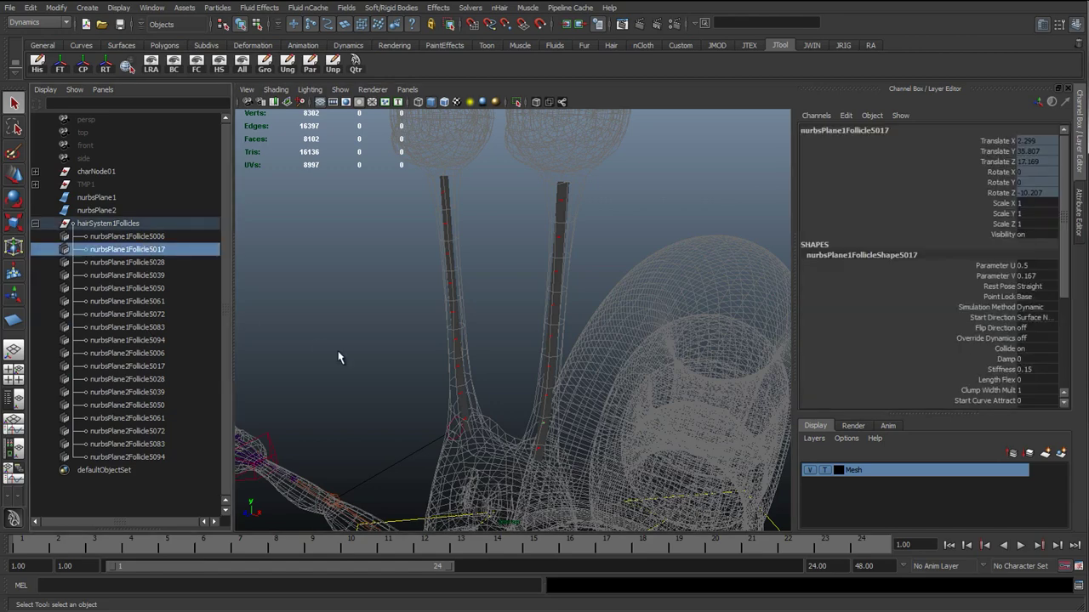
left_click_drag(388, 311, 457, 355, "alt")
middle_click_drag(427, 312, 369, 314, "alt")
right_click_drag(369, 314, 414, 341, "alt")
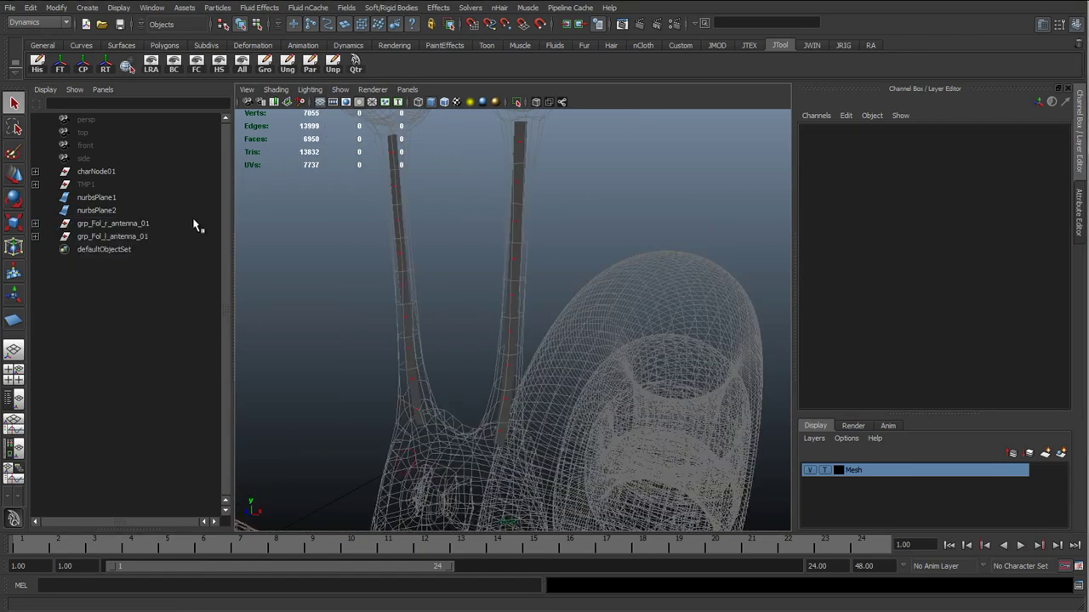
Expand the grp_Fol_l_antenna_01 and grp_Fol_r_antenna_01 groups and examine the naming and order of their follicles
left_click(35, 235)
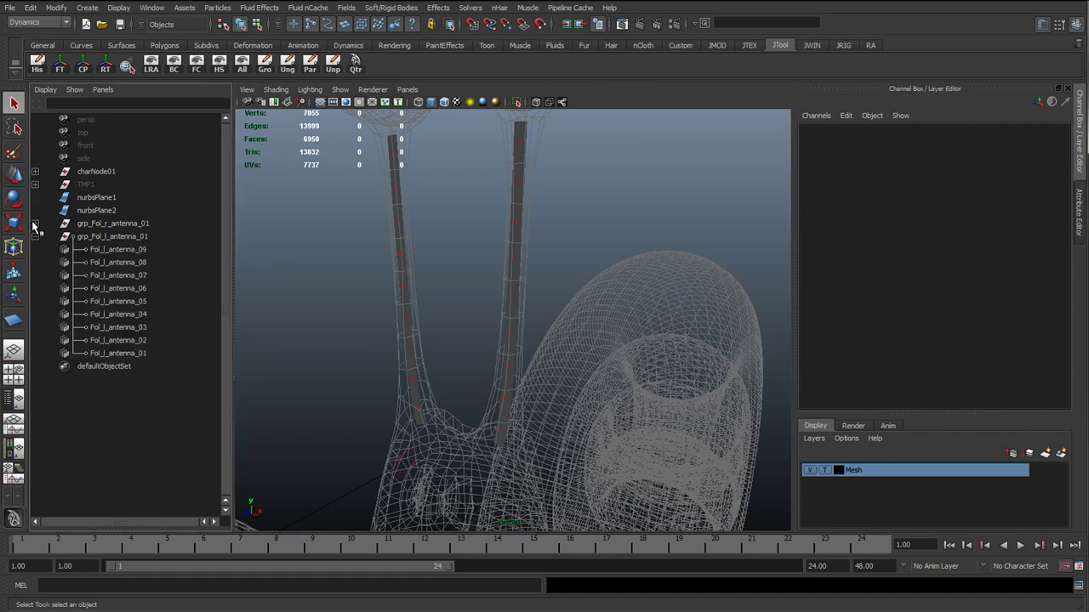
left_click(34, 224)
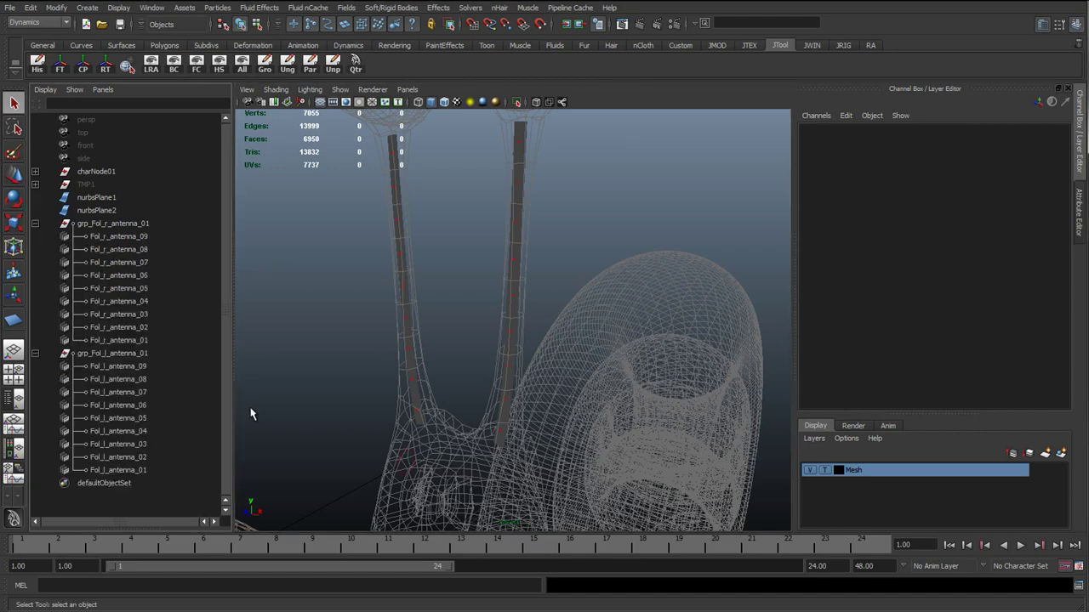
left_click(313, 405)
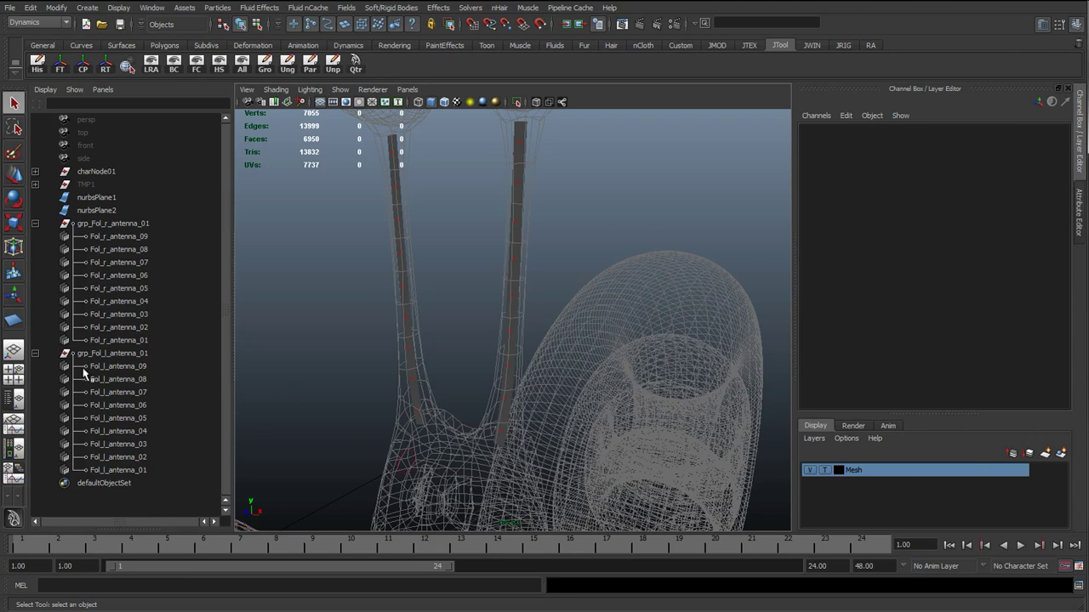
left_click_drag(82, 368, 76, 460)
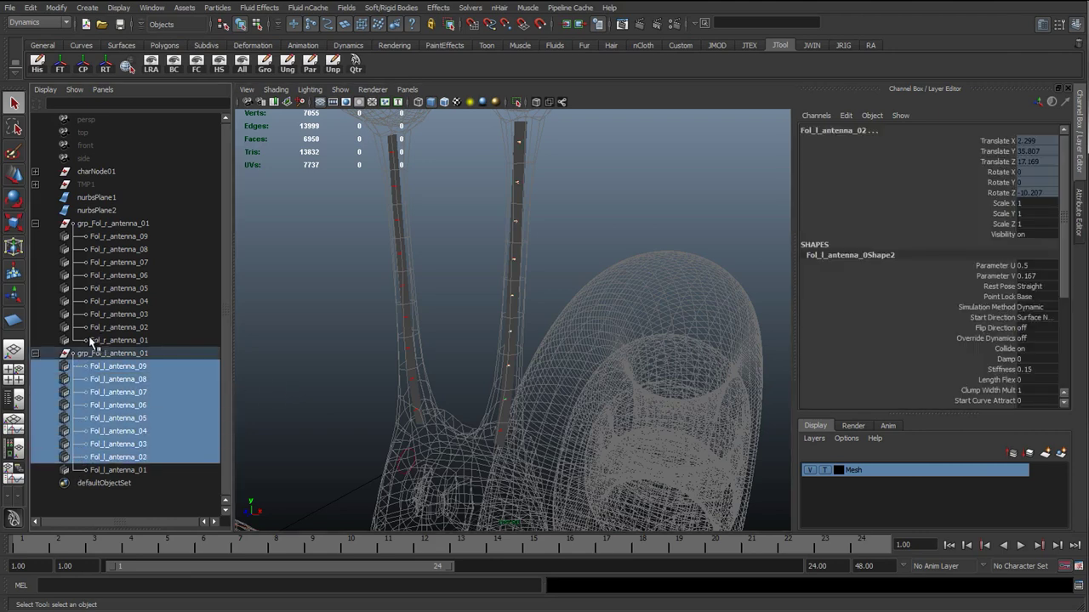
left_click_drag(101, 237, 88, 332)
left_click(111, 223)
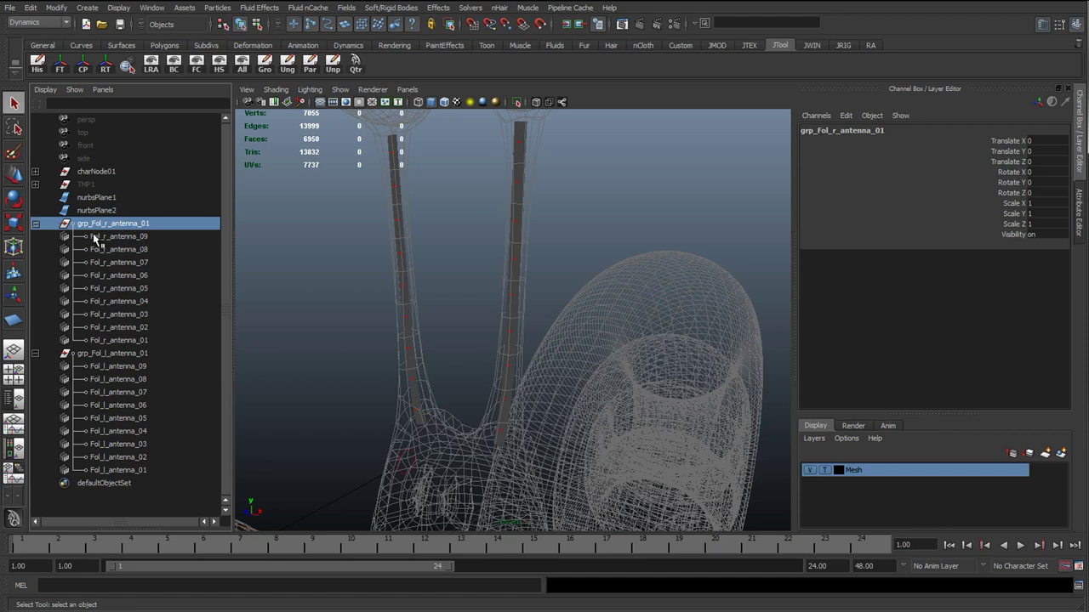
left_click(94, 238)
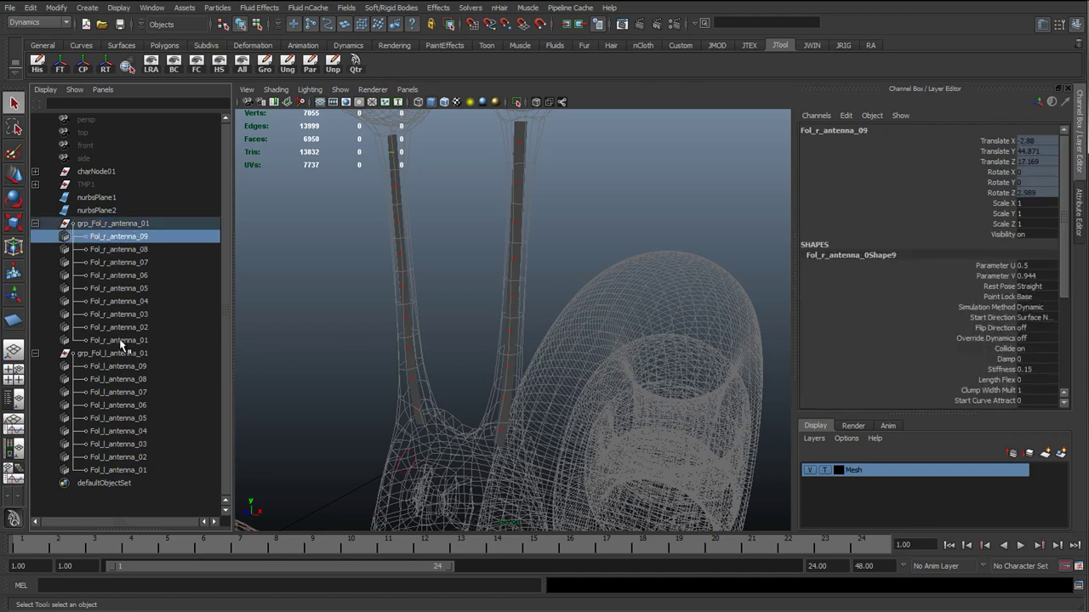
left_click(120, 340)
left_click(132, 238, "shift")
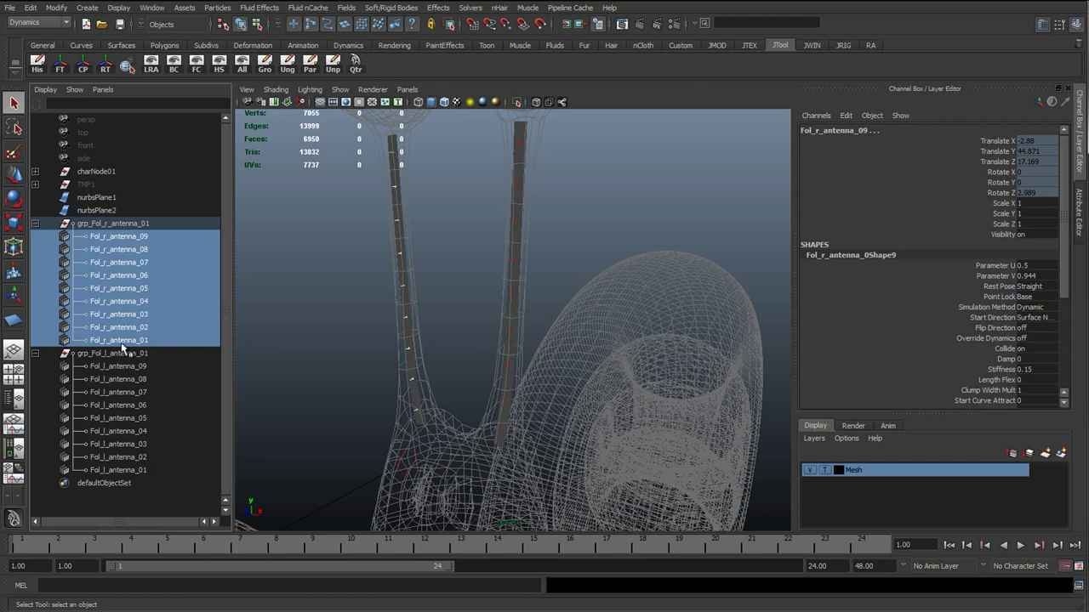
Open the name of Fol_r_antenna_01 for editing and inspect the parts of its naming convention
left_click(115, 342)
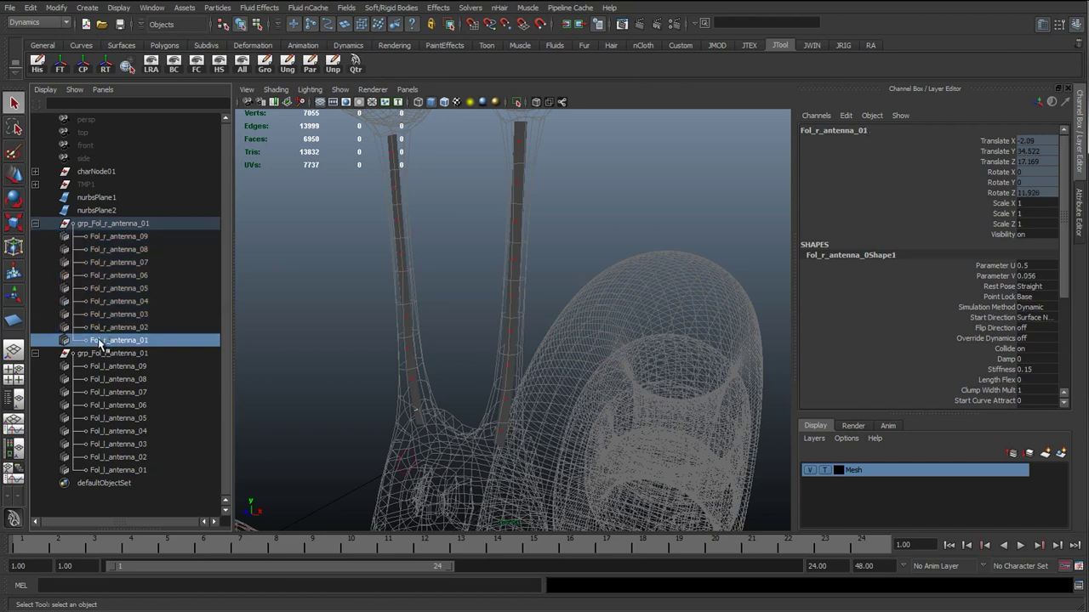
double_click(101, 341)
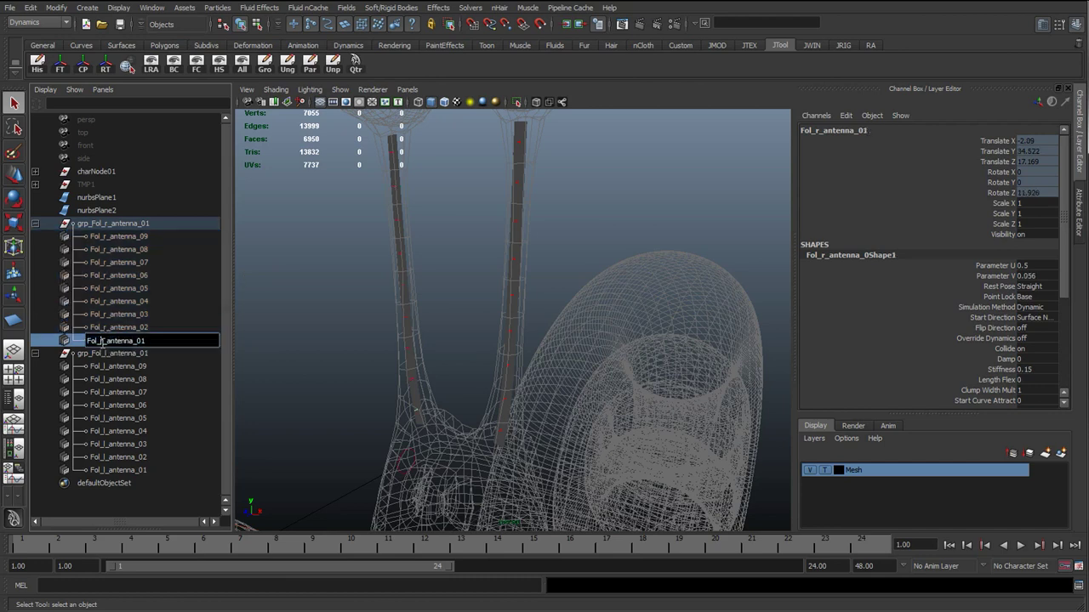
left_click_drag(116, 342, 148, 346)
left_click(157, 346)
key("Return")
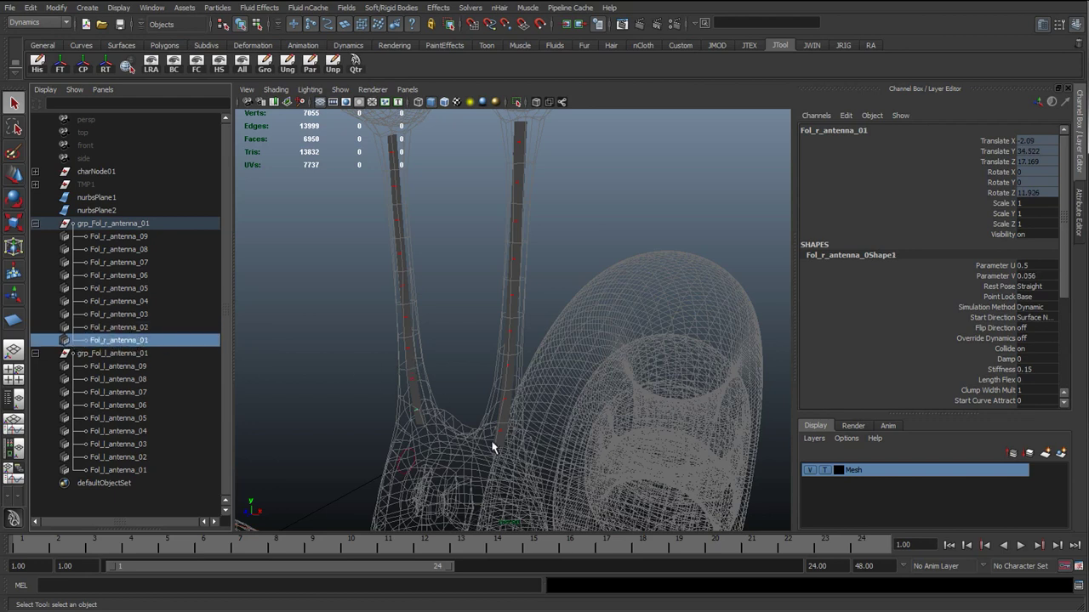
Step through the right antenna follicles from 02 to 06 to check their order along the stalk
left_click(151, 328)
left_click(146, 316)
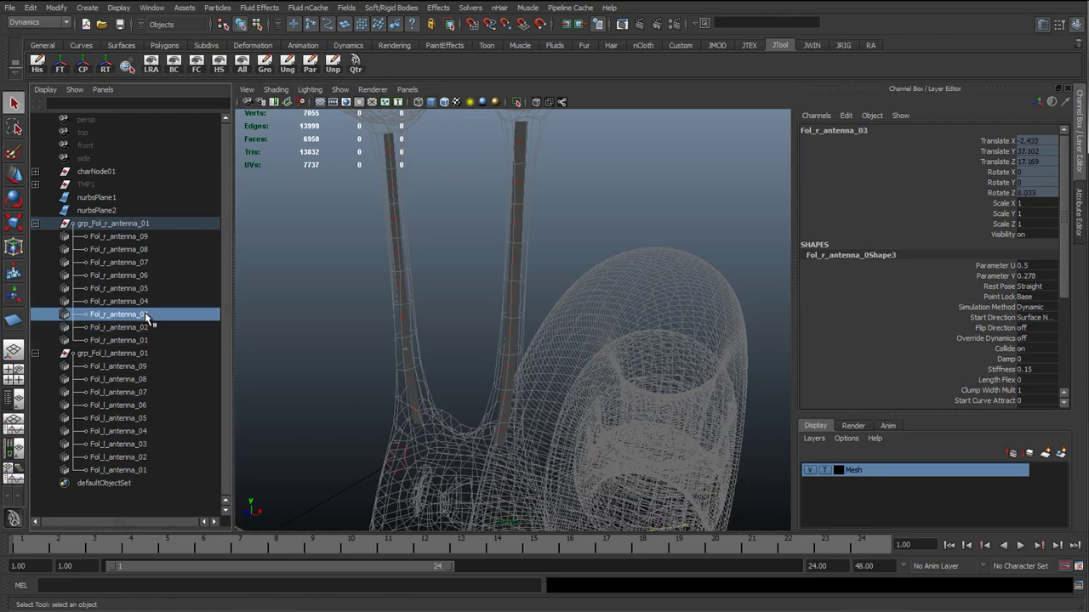
left_click(149, 301)
left_click(150, 289)
left_click(146, 276)
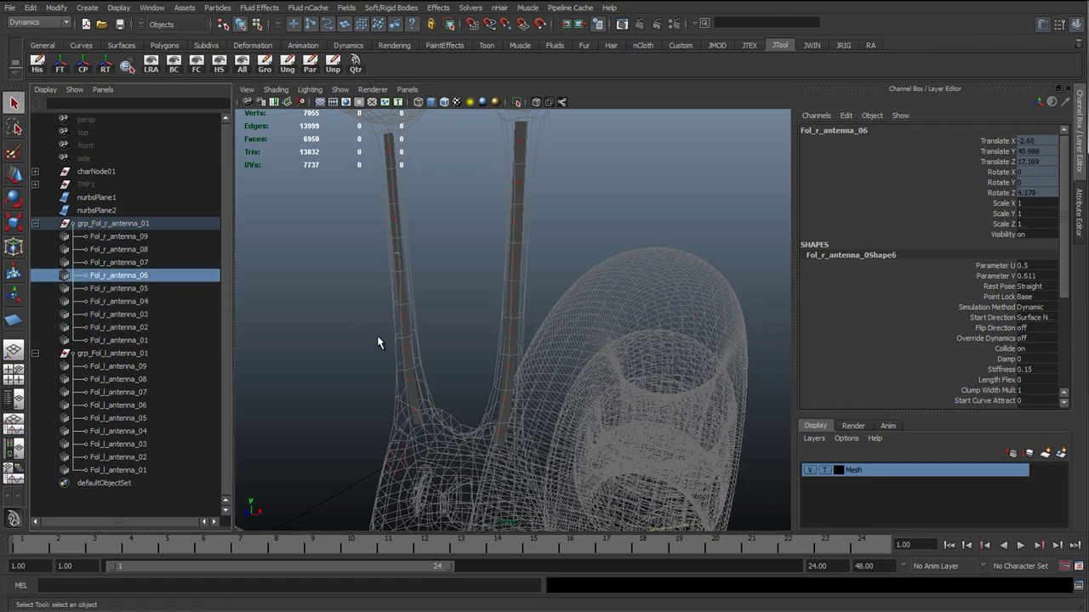
left_click(381, 399)
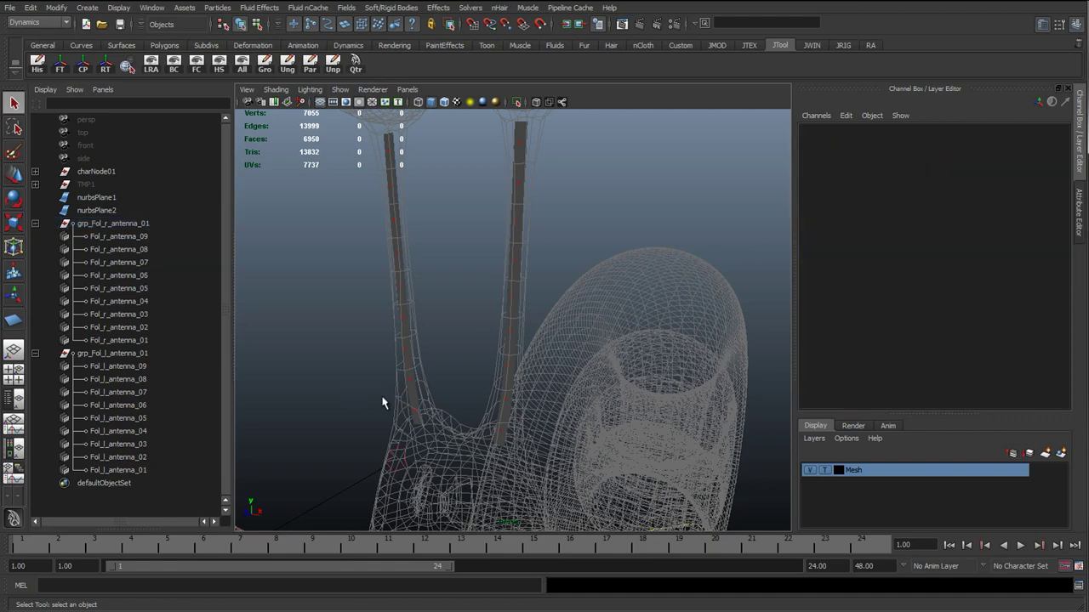
Examine where the first and last right antenna follicles sit on the eye stalk from several angles
right_click_drag(525, 458, 502, 449, "alt")
left_click_drag(501, 448, 289, 356, "alt")
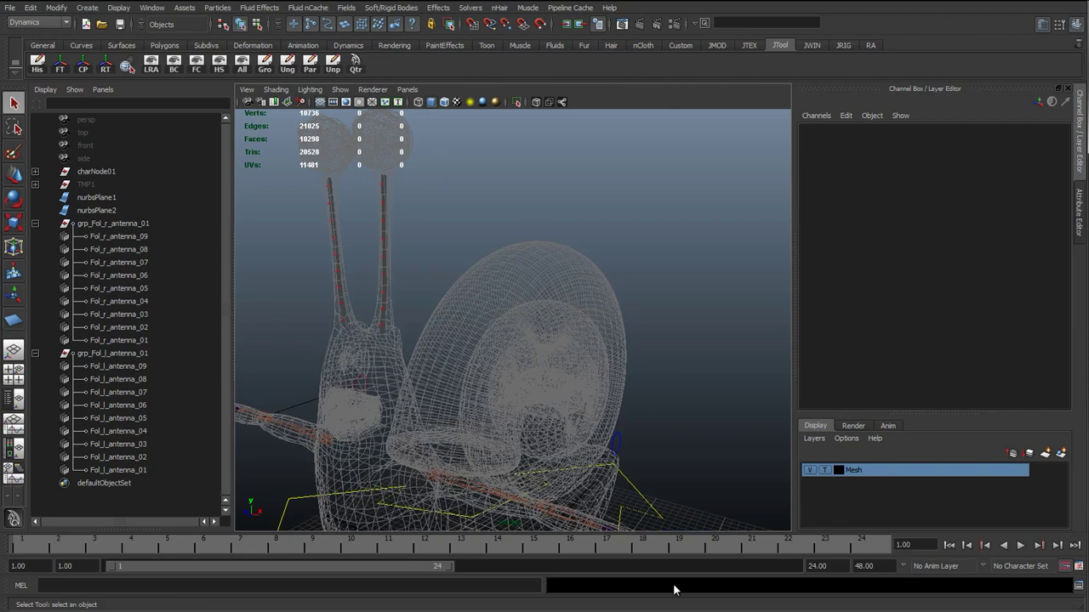
left_click(136, 341)
left_click_drag(355, 331, 406, 363, "alt")
right_click_drag(406, 364, 451, 398, "alt")
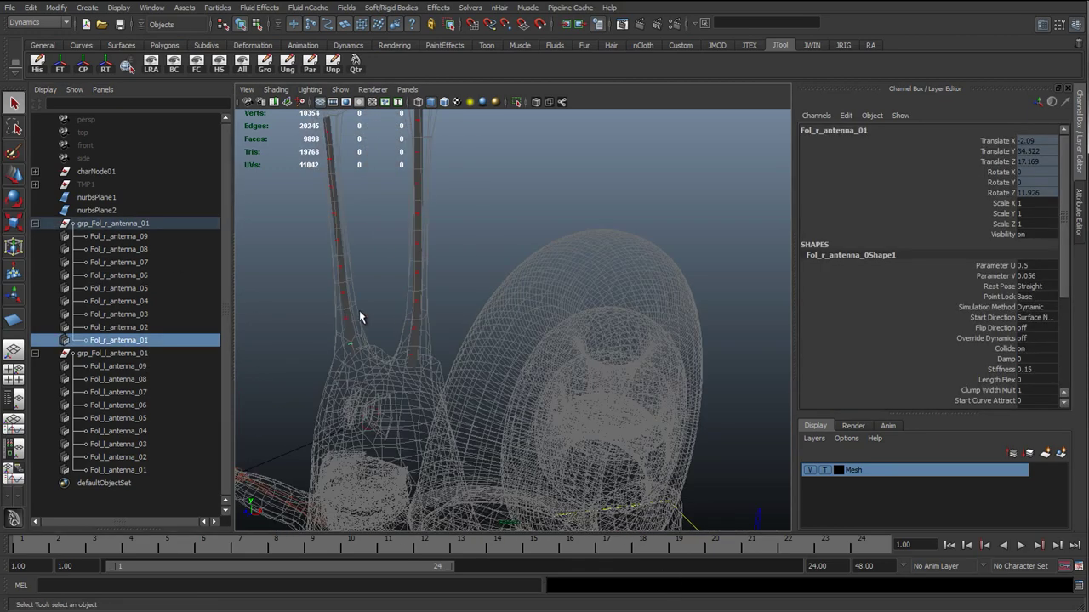
middle_click_drag(359, 311, 419, 371, "alt")
left_click_drag(458, 413, 393, 397, "alt")
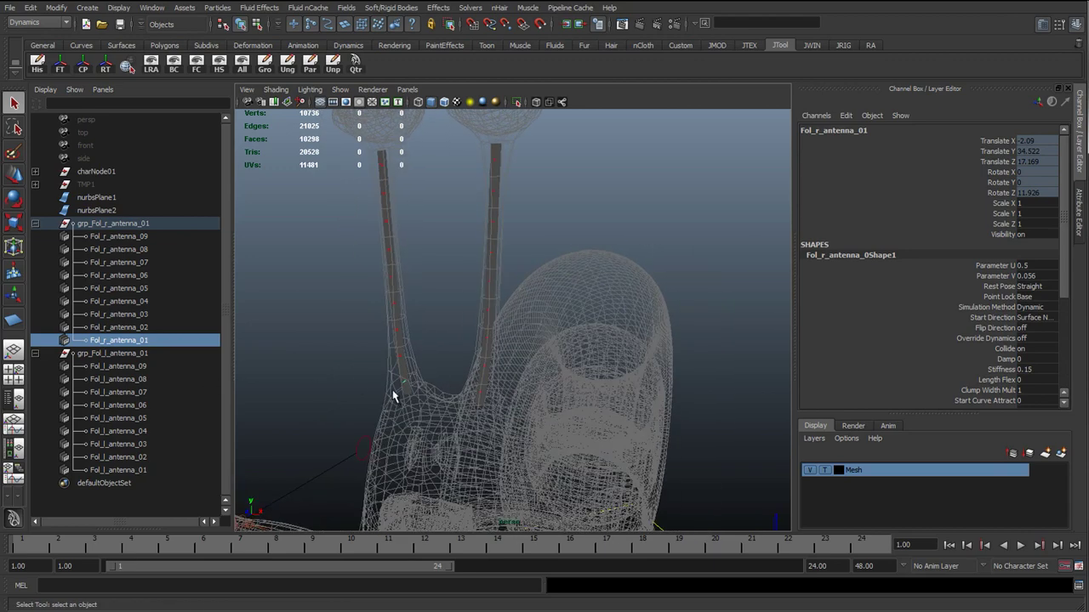
right_click_drag(440, 432, 362, 388, "alt")
left_click_drag(345, 380, 371, 356, "alt")
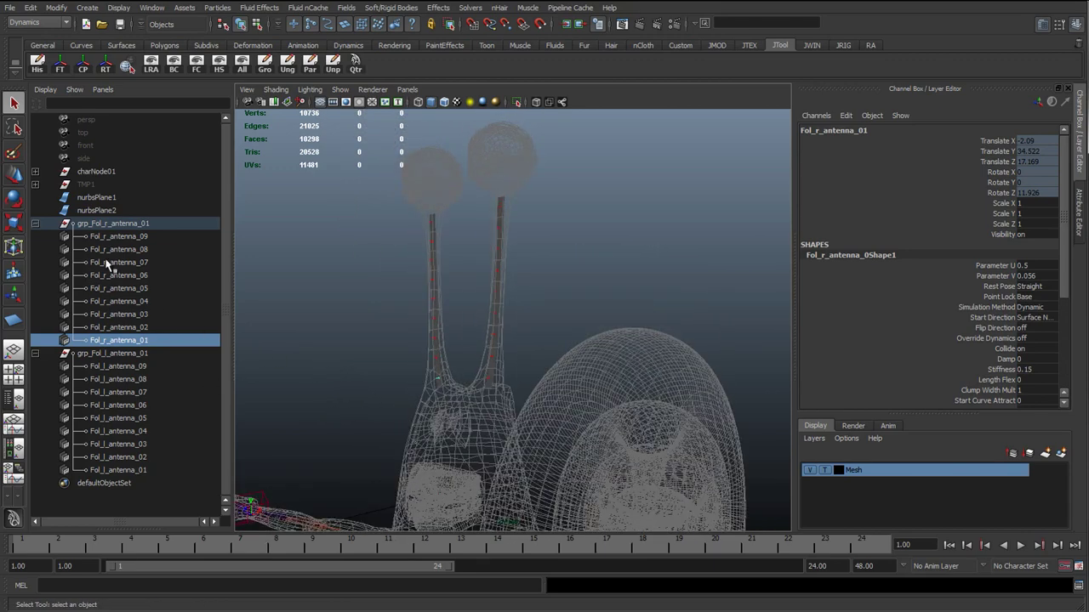
left_click(108, 239)
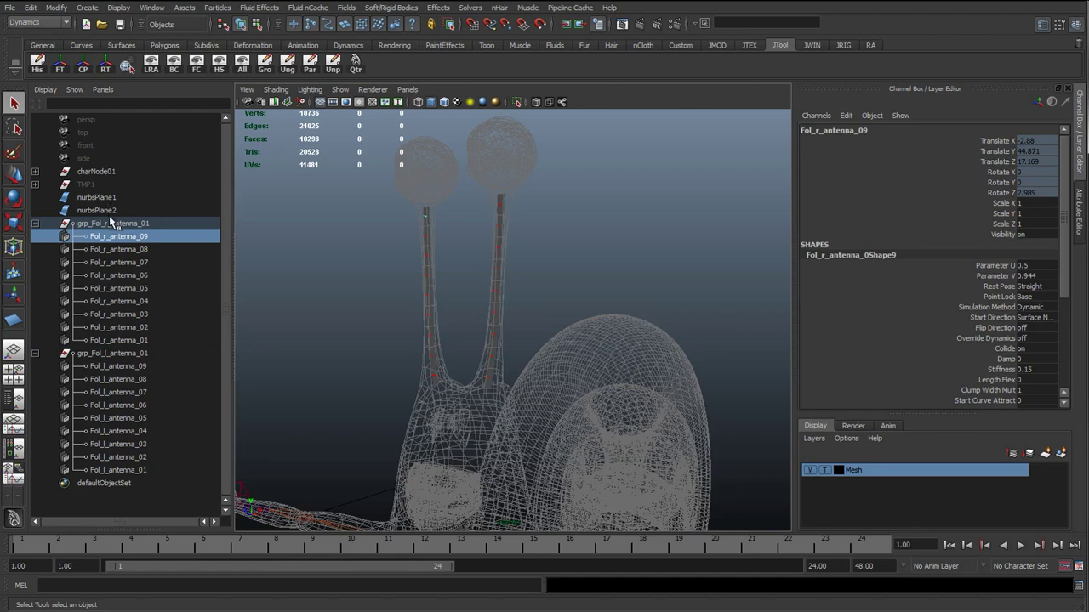
left_click(115, 224)
left_click(370, 342)
left_click_drag(367, 375, 419, 385, "alt")
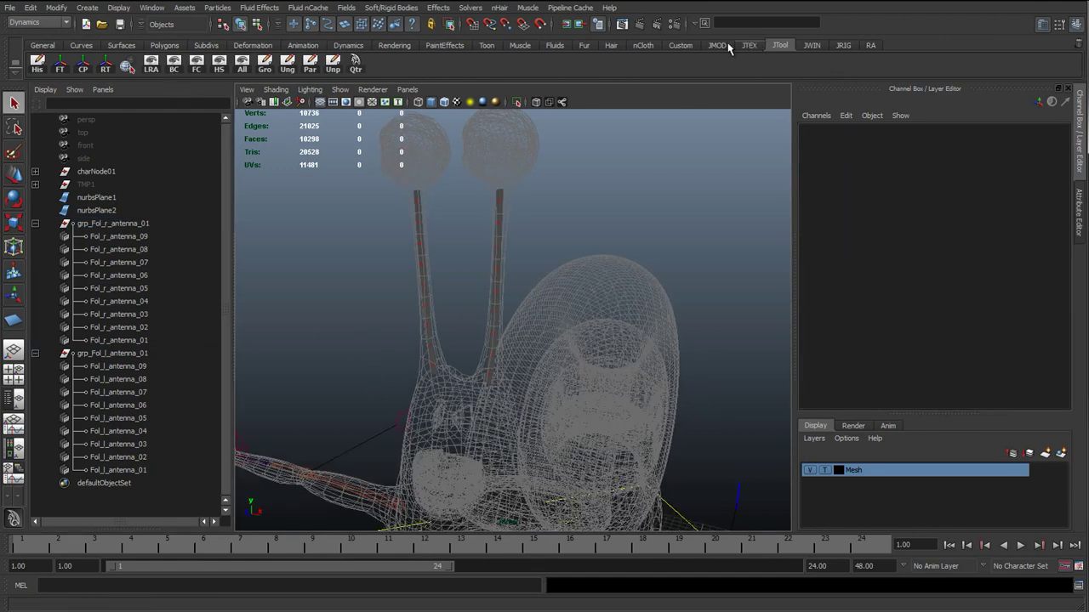
Create a single joint on the ground grid beside the character at X 17, Z 21
left_click(842, 46)
left_click(126, 64)
left_click_drag(400, 329, 567, 431, "alt")
left_click(567, 448)
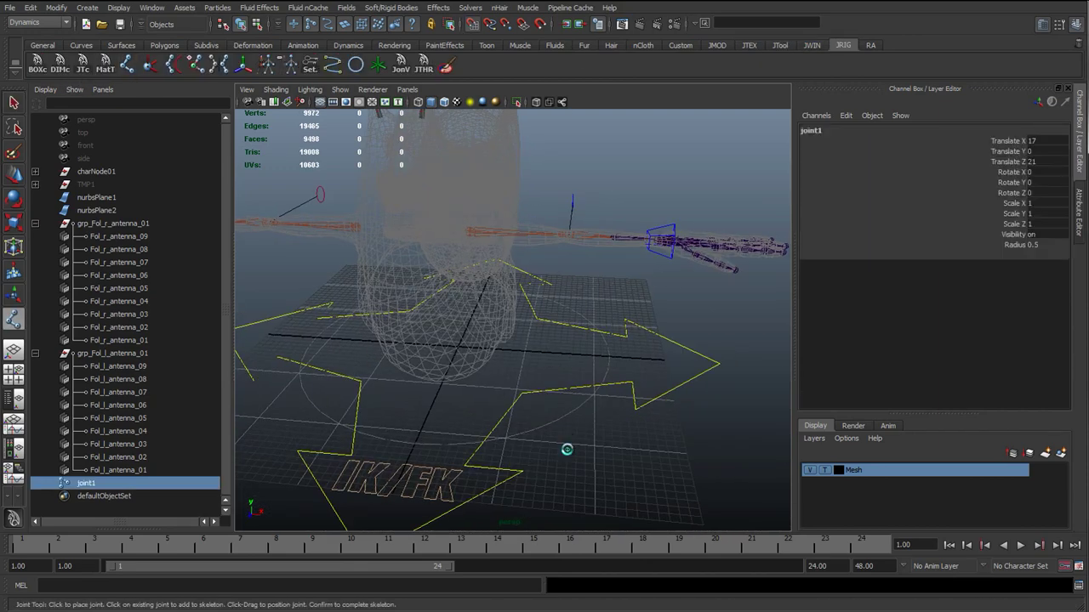
key("q")
left_click_drag(544, 389, 524, 365, "alt")
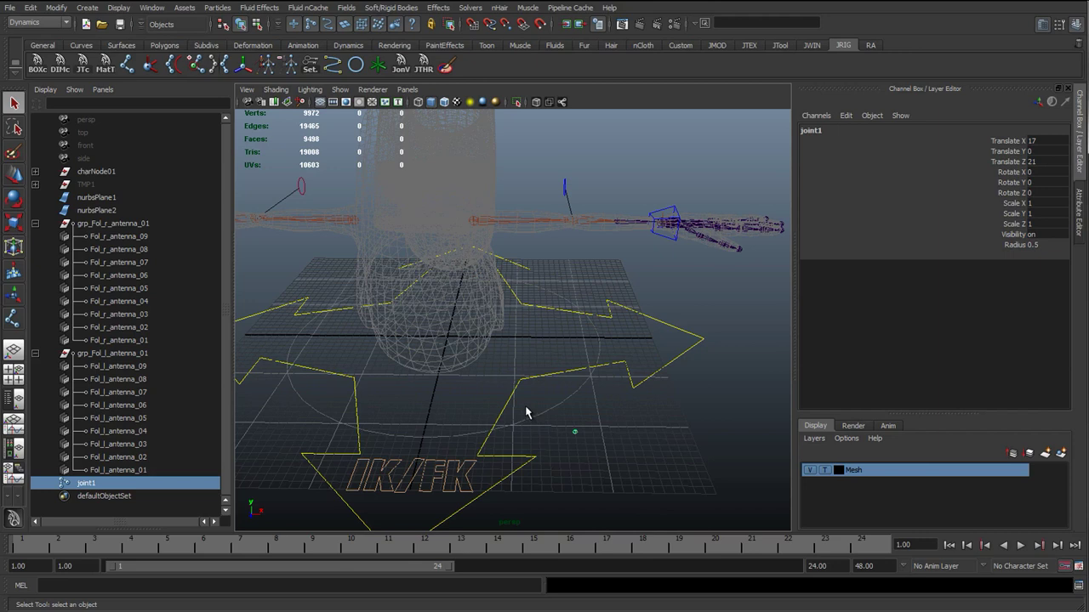
Duplicate the joint repeatedly until there are nine separate joints, joint1 to joint9
key("ctrl+d")
key("ctrl+d")
key("ctrl+d")
key("ctrl+d")
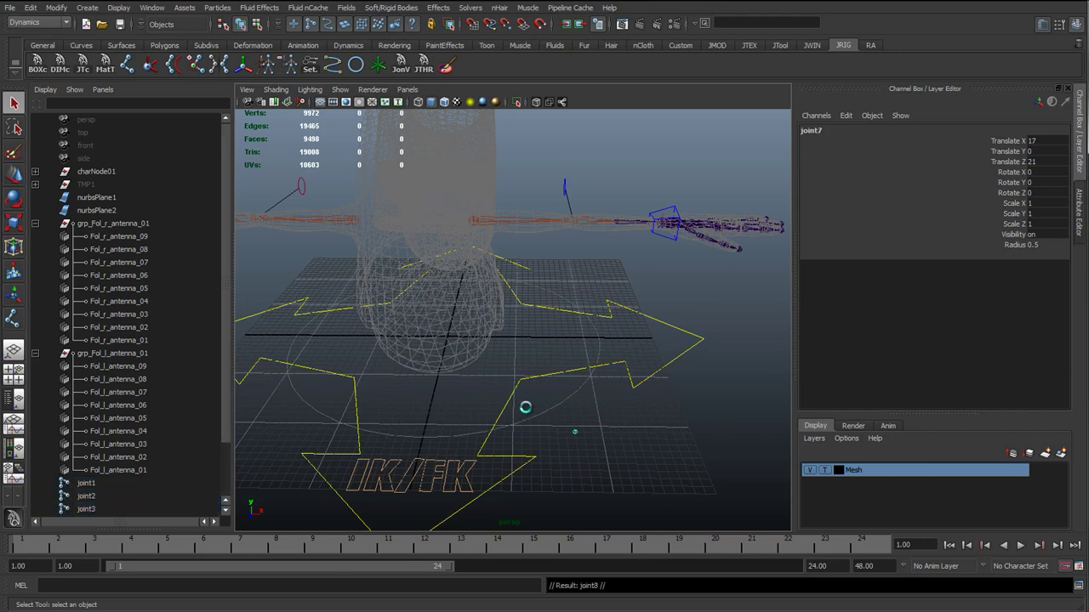
key("ctrl+d")
scroll(161, 437, "down", 3)
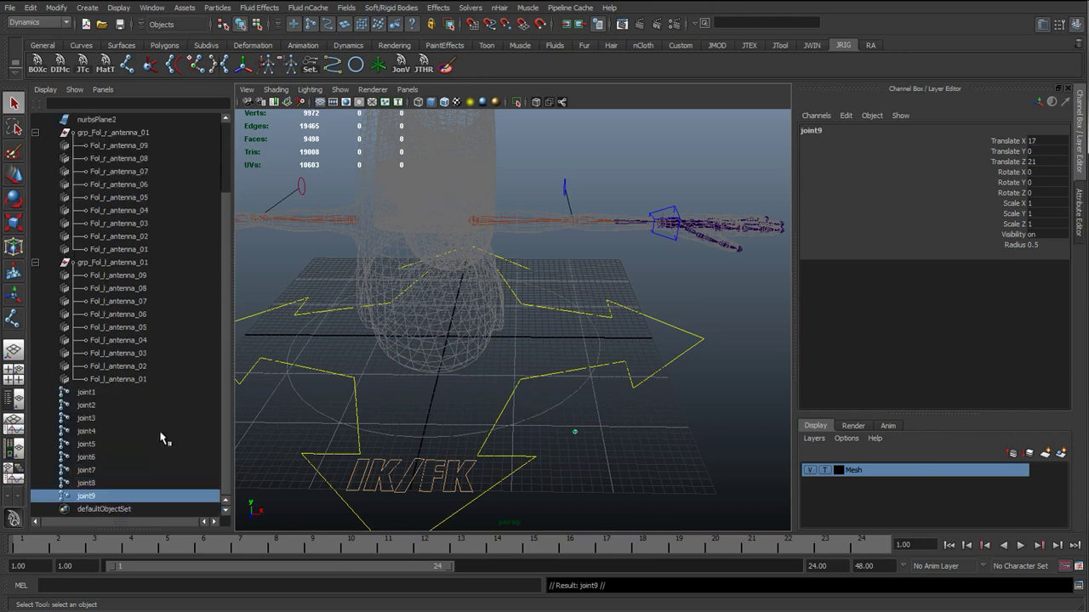
Duplicate all nine joints and move the copies across to about -21.8 in X for the right antenna
left_click(86, 393)
left_click(96, 497, "shift")
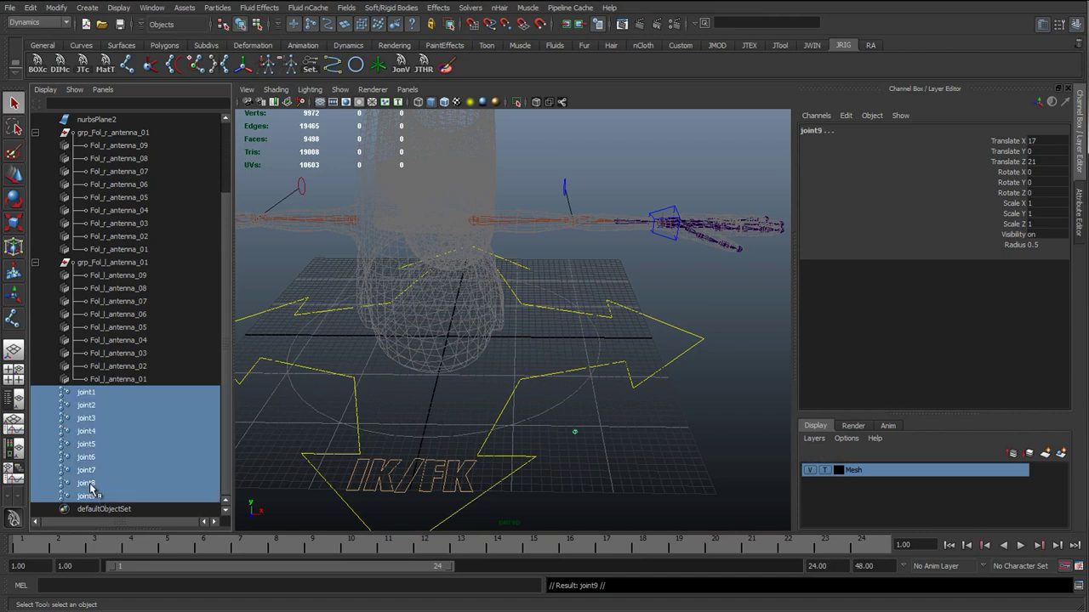
key("ctrl+d")
key("w")
left_click_drag(654, 433, 308, 444)
scroll(134, 456, "down", 3)
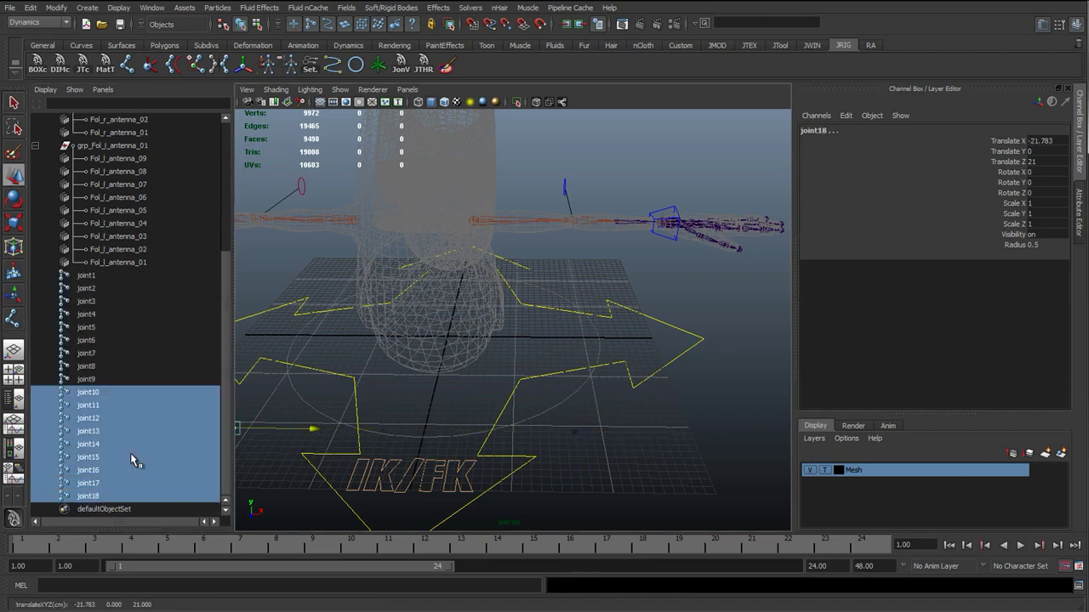
Review the antennaRibbon follicle groups and the grouped bind joints in the Outliner
scroll(111, 340, "up", 5)
left_click(88, 483)
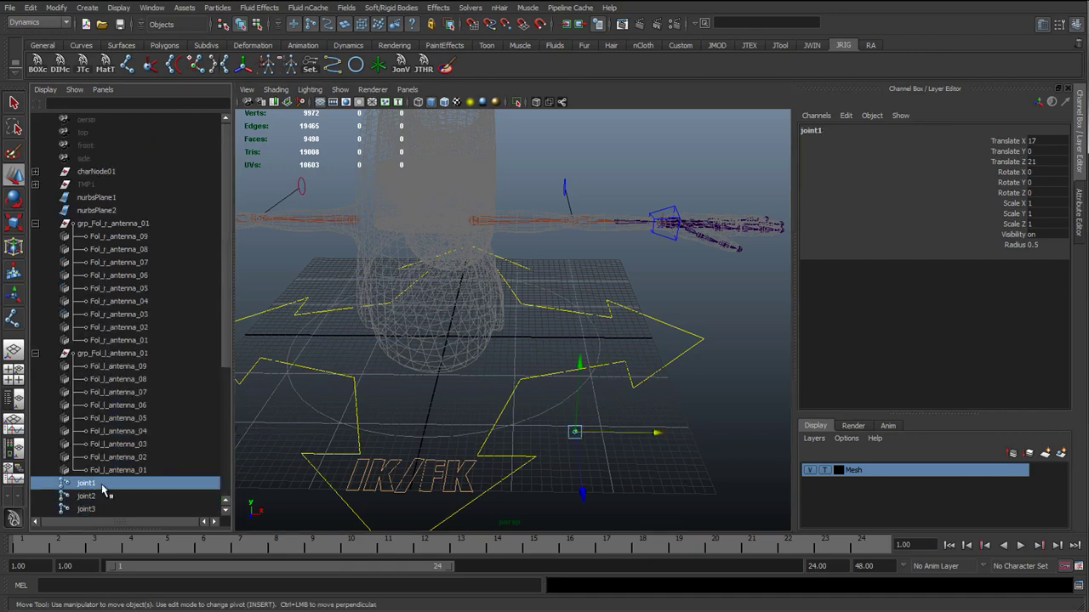
scroll(106, 489, "down", 3)
scroll(100, 483, "up", 3)
scroll(95, 485, "down", 3)
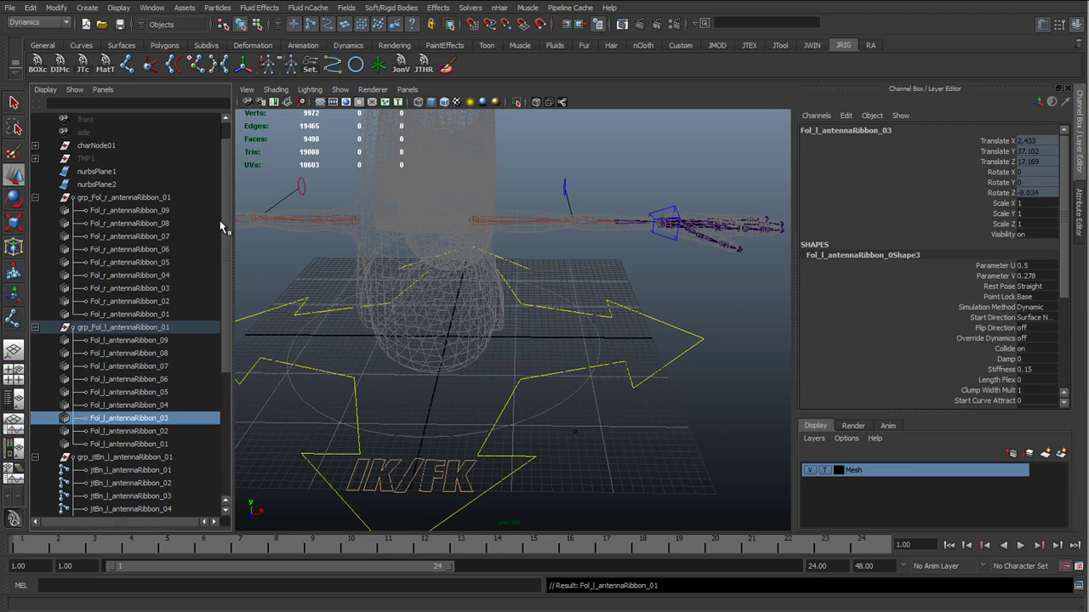
left_click_drag(225, 216, 226, 239)
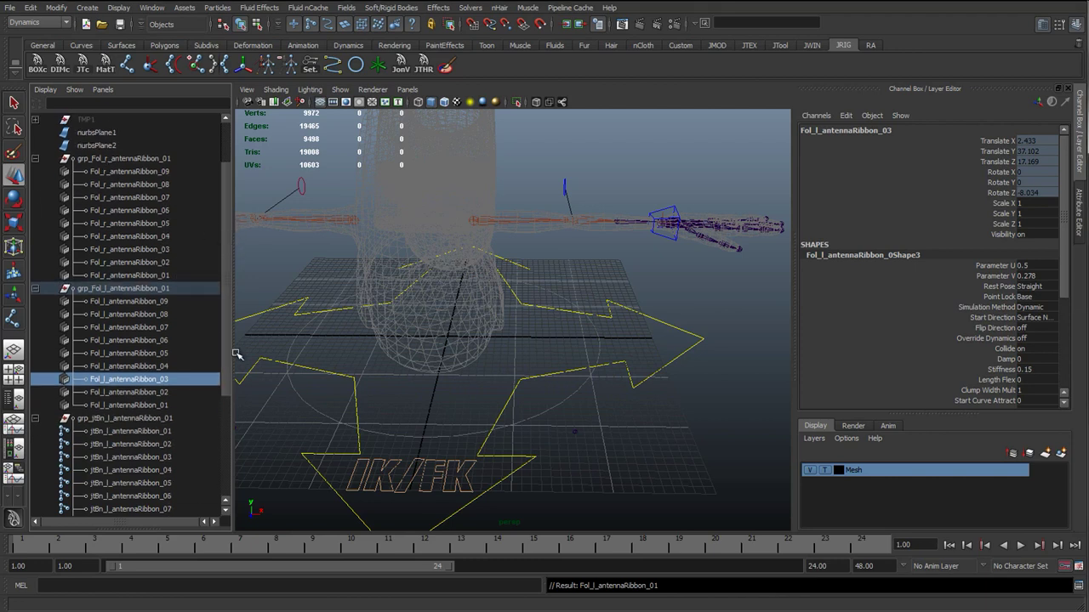
Examine the left antennaRibbon bind joint group and its first three joints in the Outliner
left_click_drag(226, 350, 224, 426)
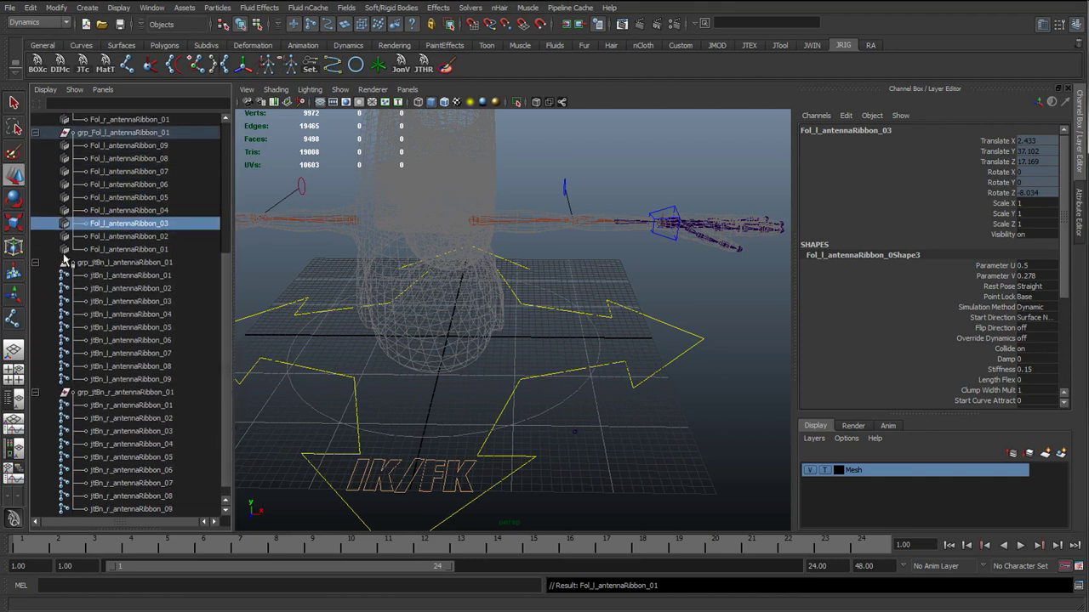
left_click(113, 263)
key("w")
left_click(132, 276)
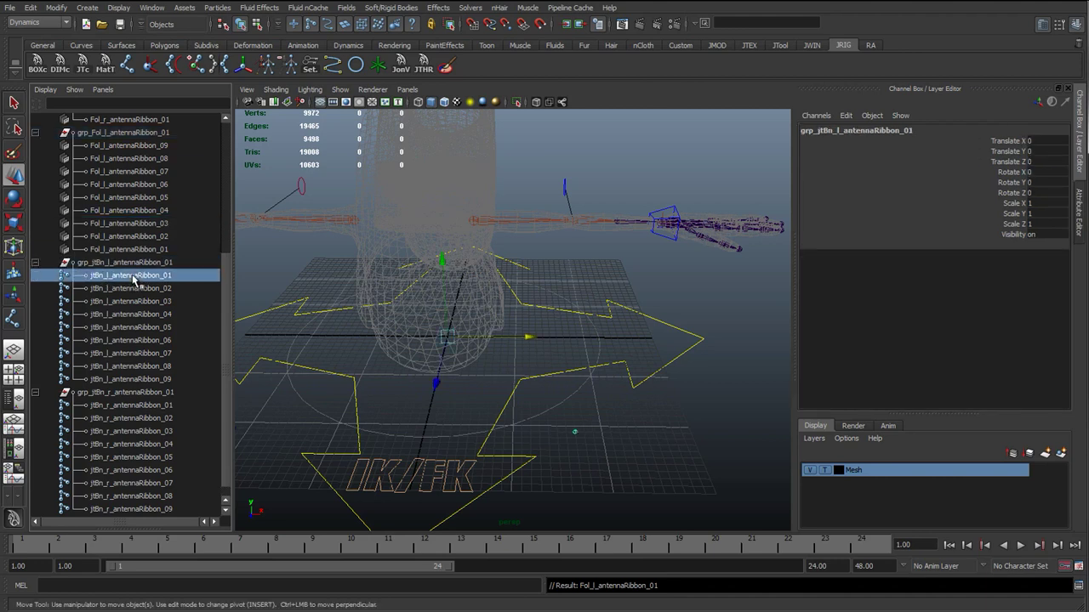
left_click(134, 290)
left_click(136, 300)
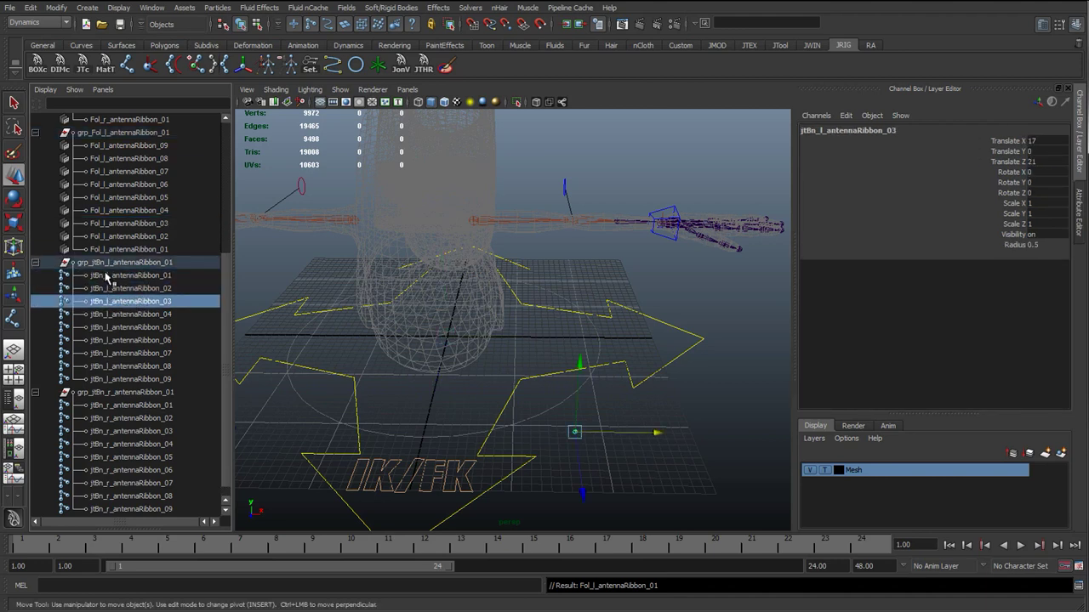
left_click(104, 277)
left_click(102, 289)
left_click(99, 279)
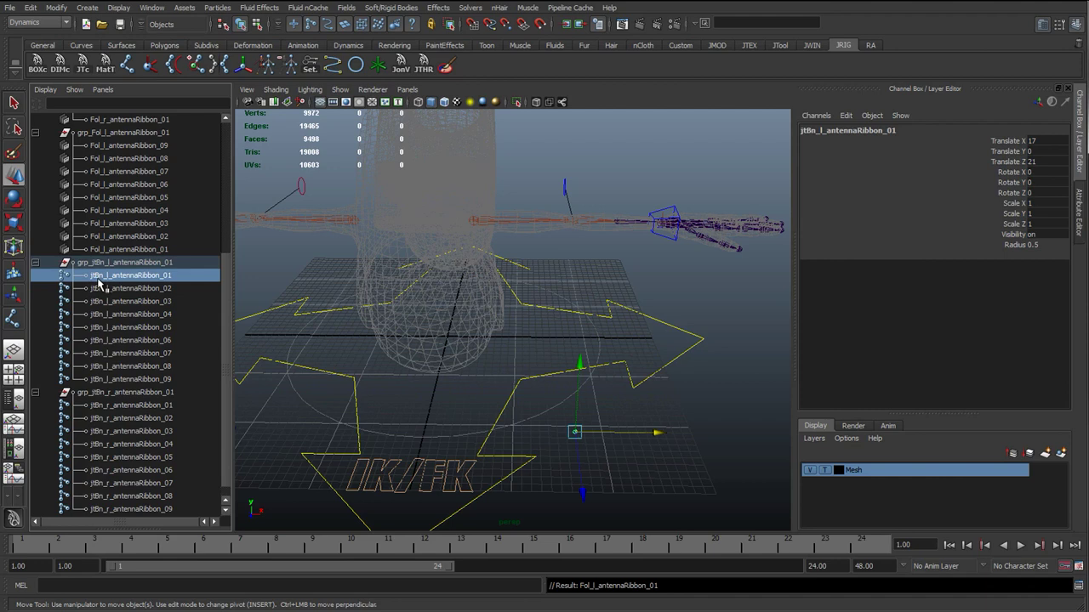
left_click(153, 263)
Collapse the left and right antennaRibbon bind joint groups in the Outliner and compare the two groups
left_click(36, 262)
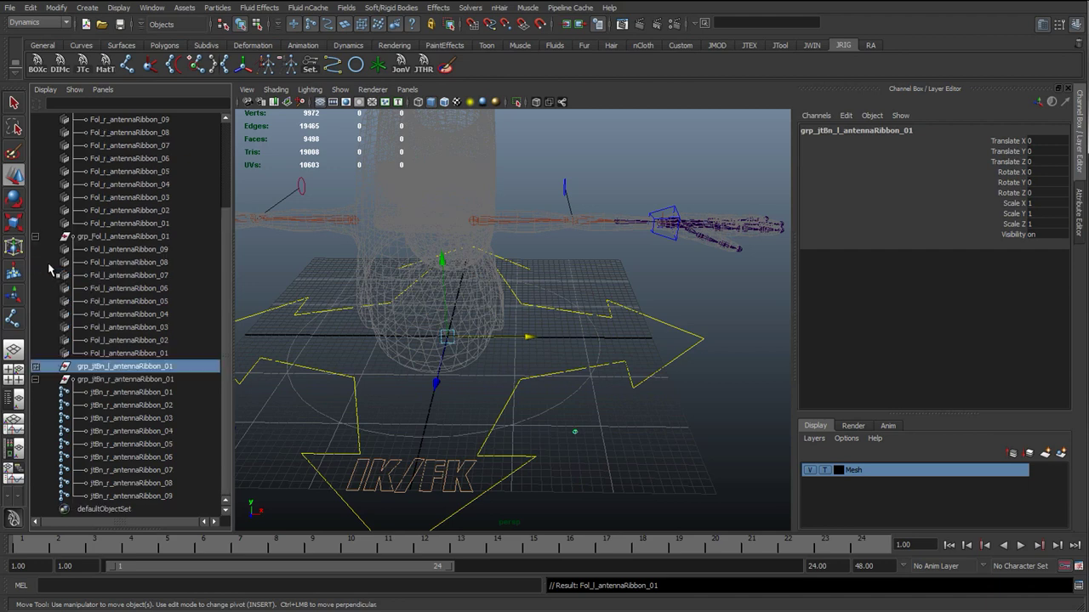
left_click(35, 385)
left_click(100, 496)
left_click(102, 485)
left_click(107, 496)
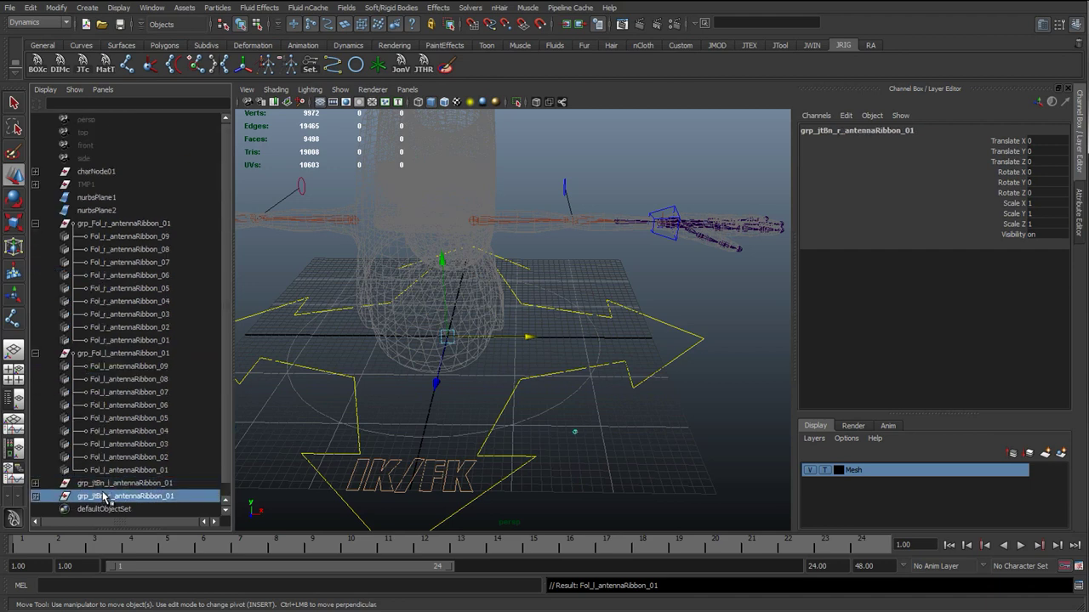
left_click(106, 486)
left_click(107, 495)
left_click(105, 485)
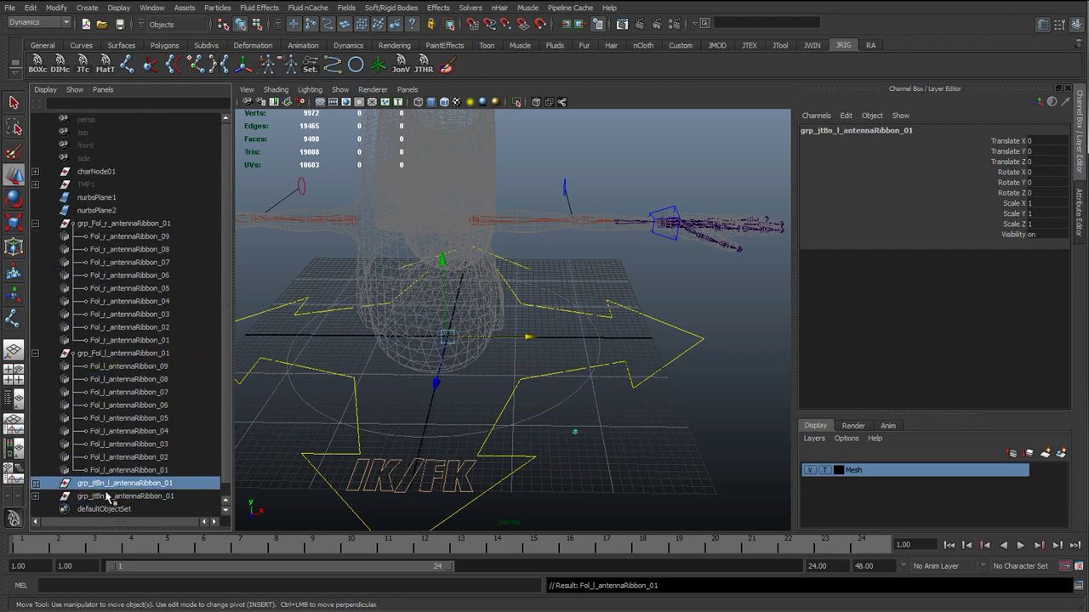
left_click(107, 496)
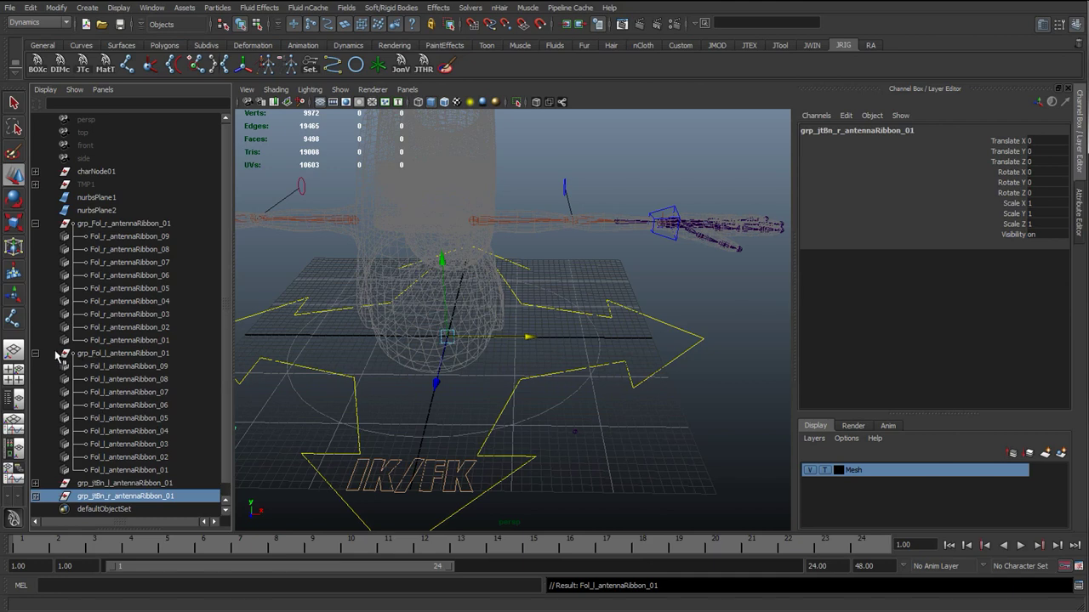
Check the left follicle group's name and collapse both the left and right antennaRibbon follicle groups
left_click(81, 354)
double_click(135, 354)
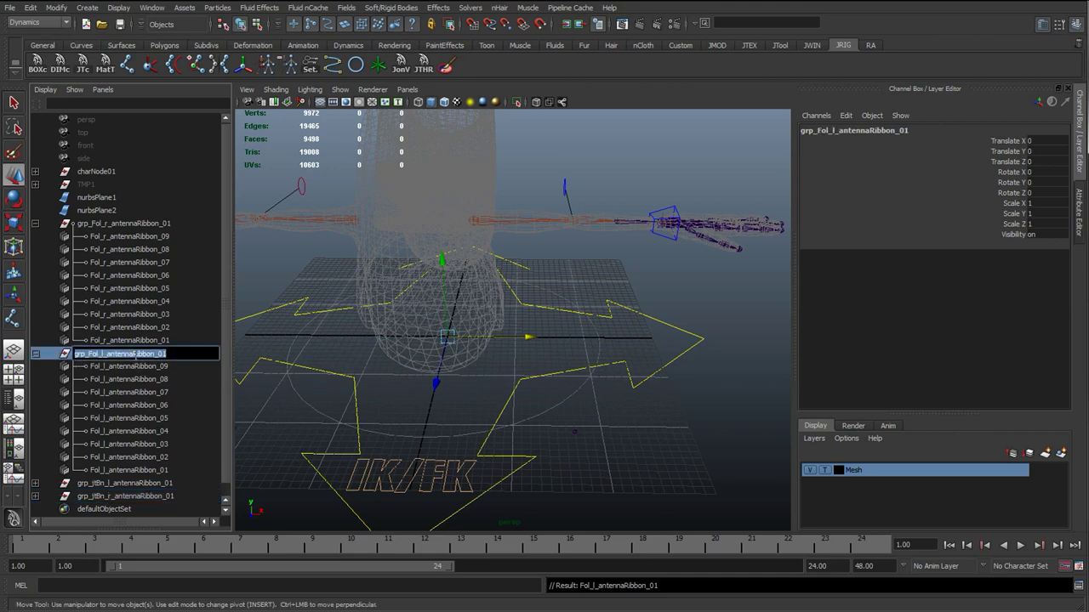
left_click_drag(134, 354, 152, 355)
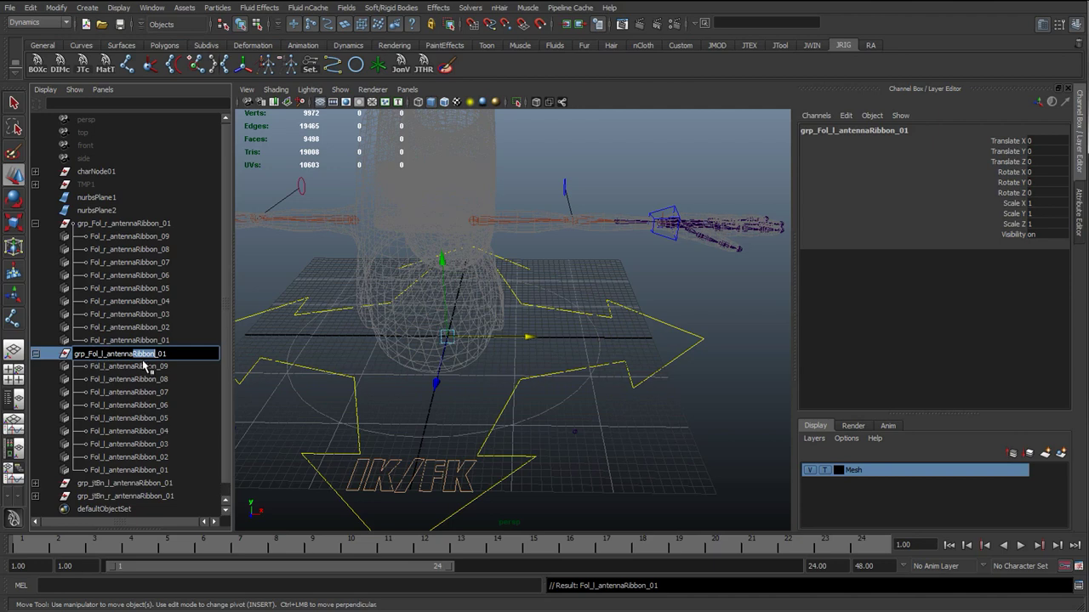
left_click(100, 380)
left_click(35, 354)
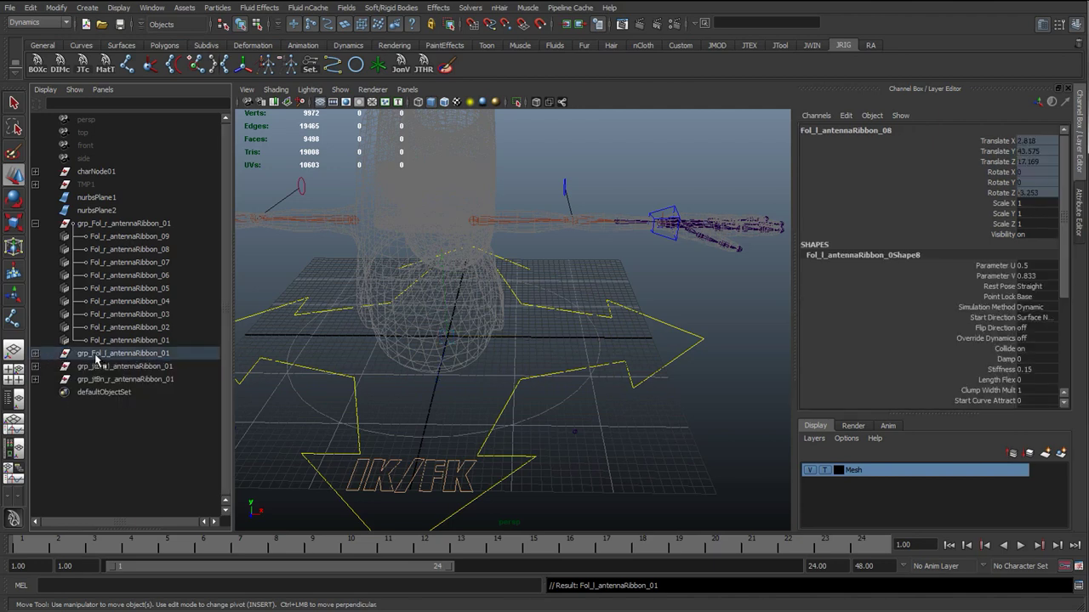
left_click(36, 224)
left_click(118, 225)
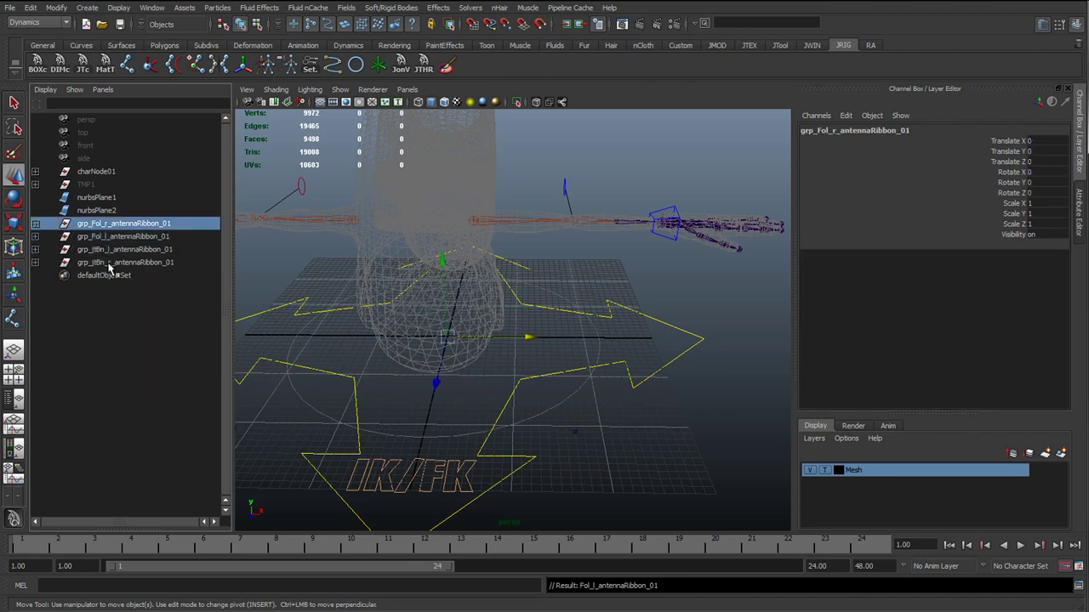
Expand the right antennaRibbon follicle group and the right antennaRibbon bind joint group in the Outliner
left_click(36, 224)
left_click(35, 224)
left_click(35, 223)
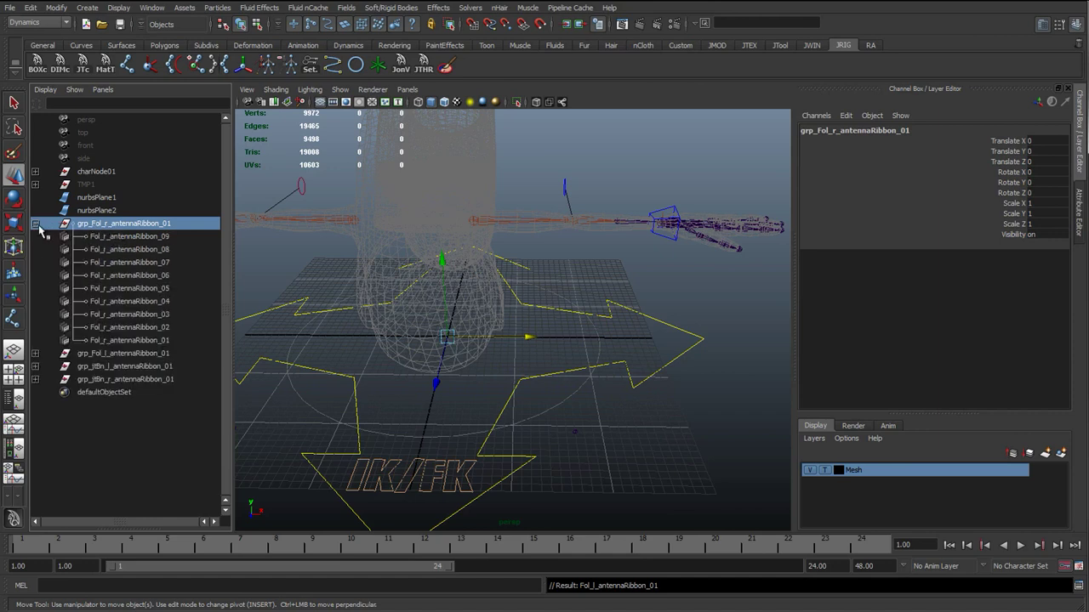
left_click(35, 379)
Examine how the right antenna's numbered follicles pair with its bind joints stacked on the ground grid
left_click(131, 238)
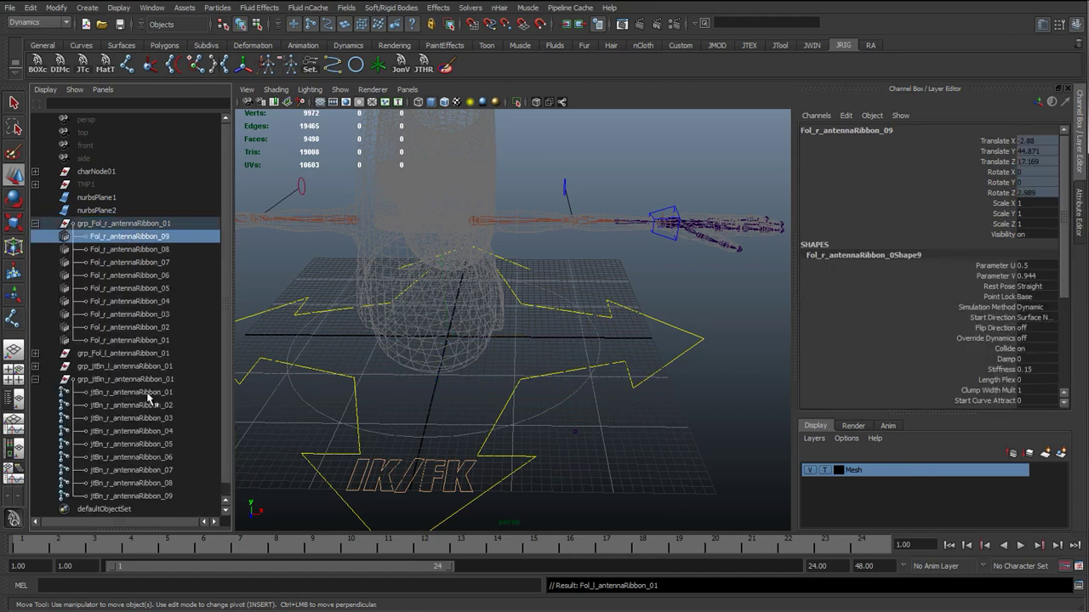
left_click(144, 340)
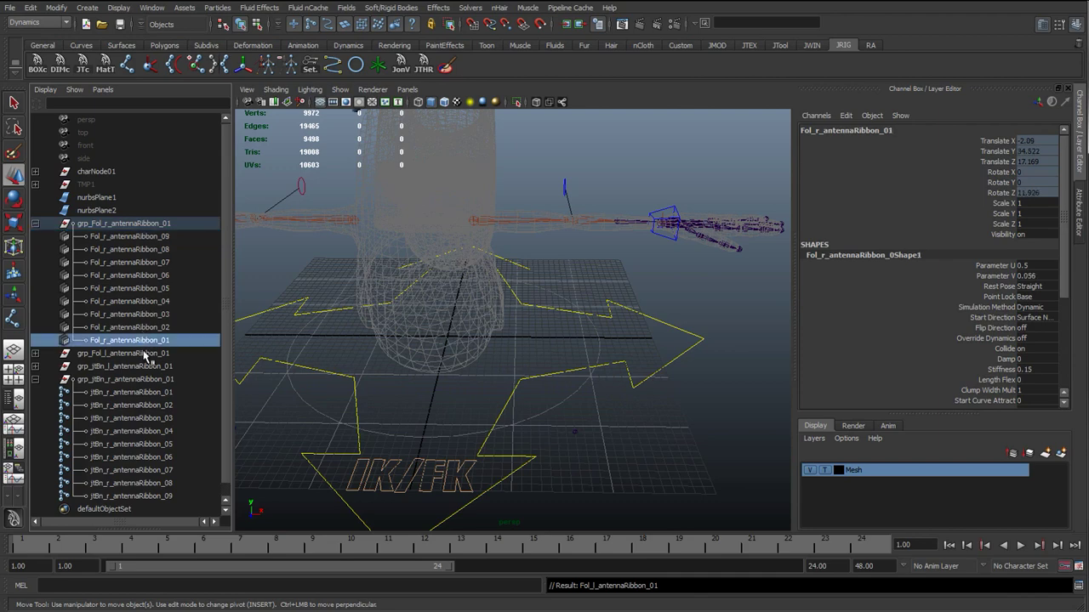
middle_click_drag(344, 385, 404, 390, "alt")
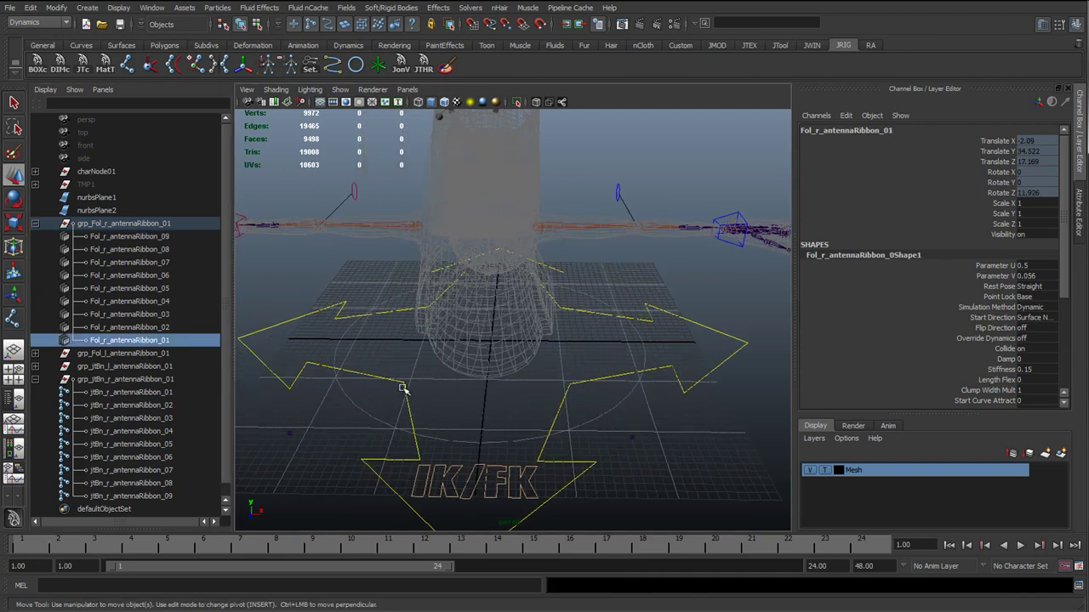
middle_click_drag(541, 400, 545, 384, "alt")
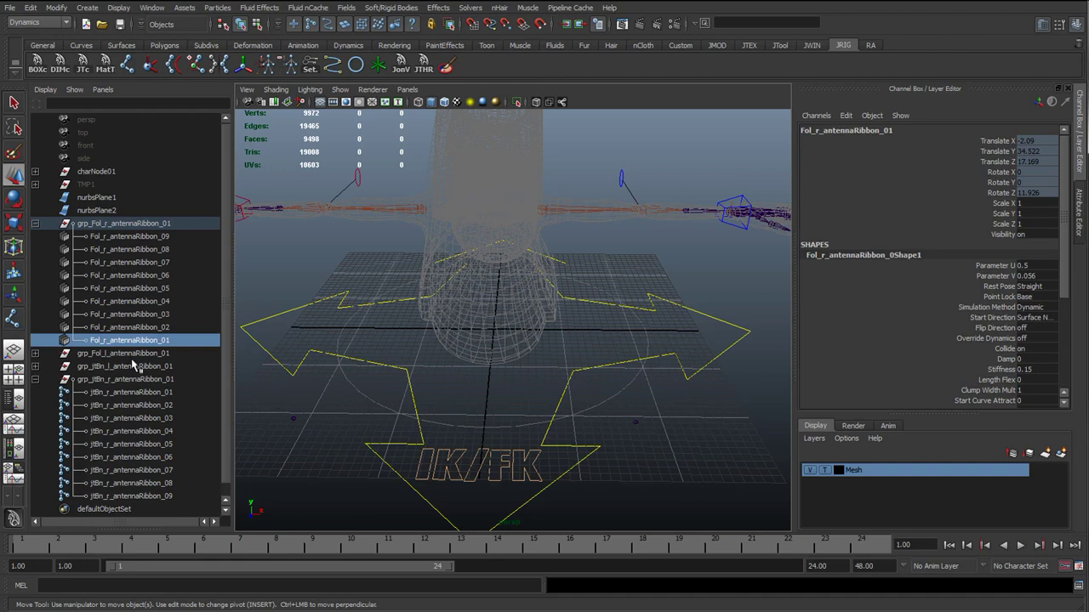
left_click_drag(266, 399, 317, 433)
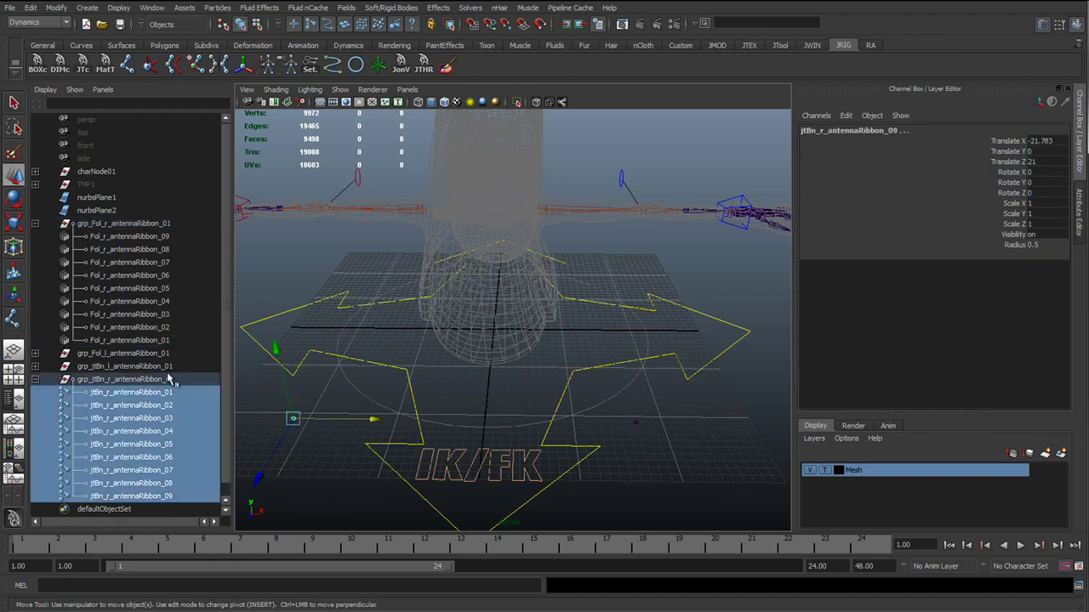
left_click(145, 340)
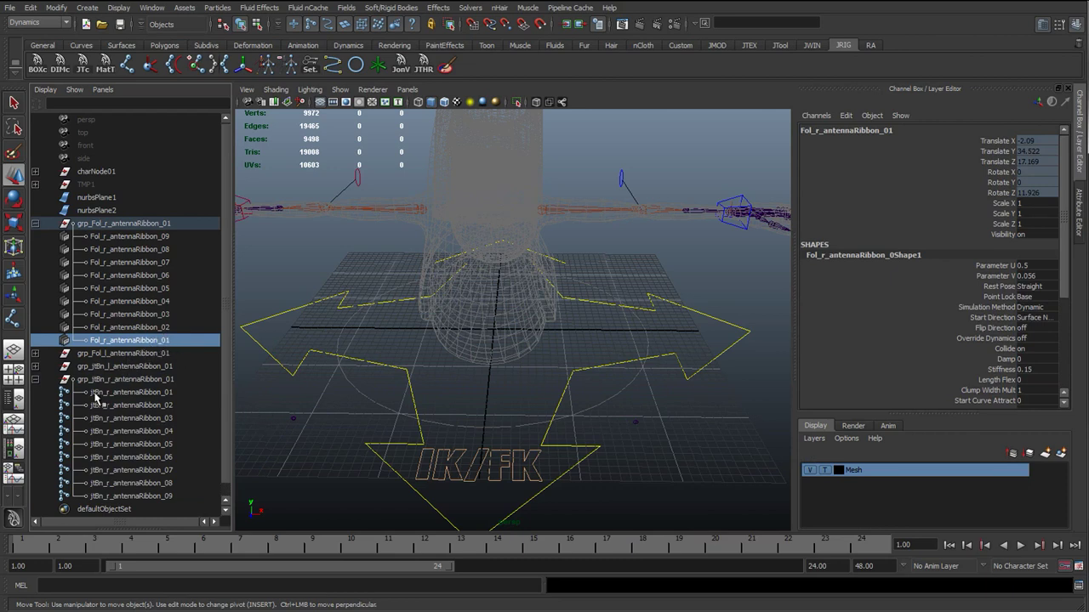
left_click(144, 393)
Parent-constrain jtBn_r_antennaRibbon_01 to Fol_r_antennaRibbon_01 with Maintain offset turned off and all translate and rotate axes constrained
left_click(132, 342)
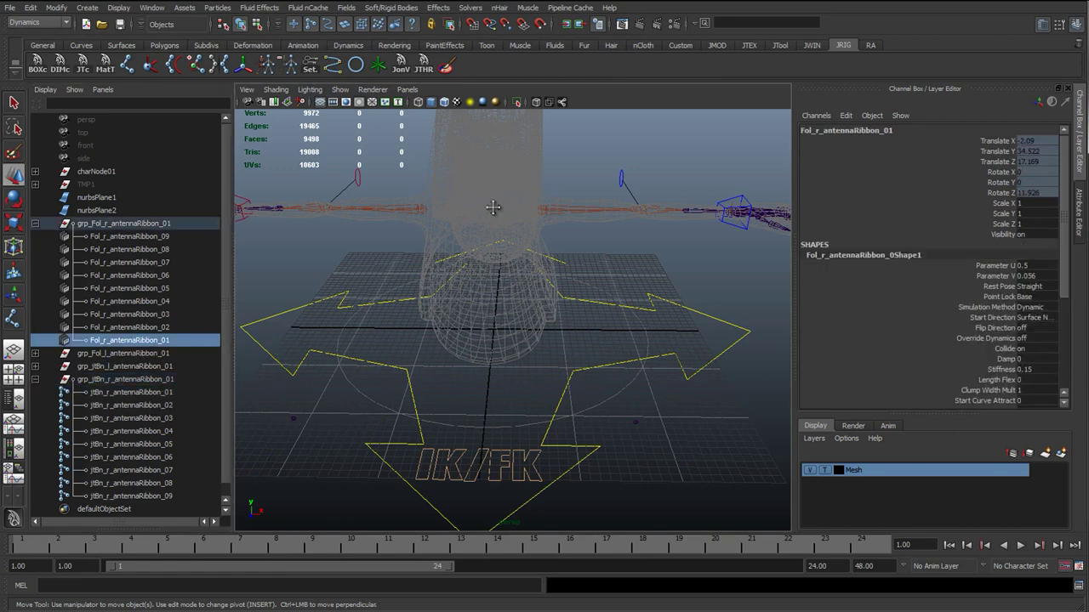
middle_click_drag(493, 207, 474, 319, "alt")
middle_click_drag(403, 420, 401, 389, "alt")
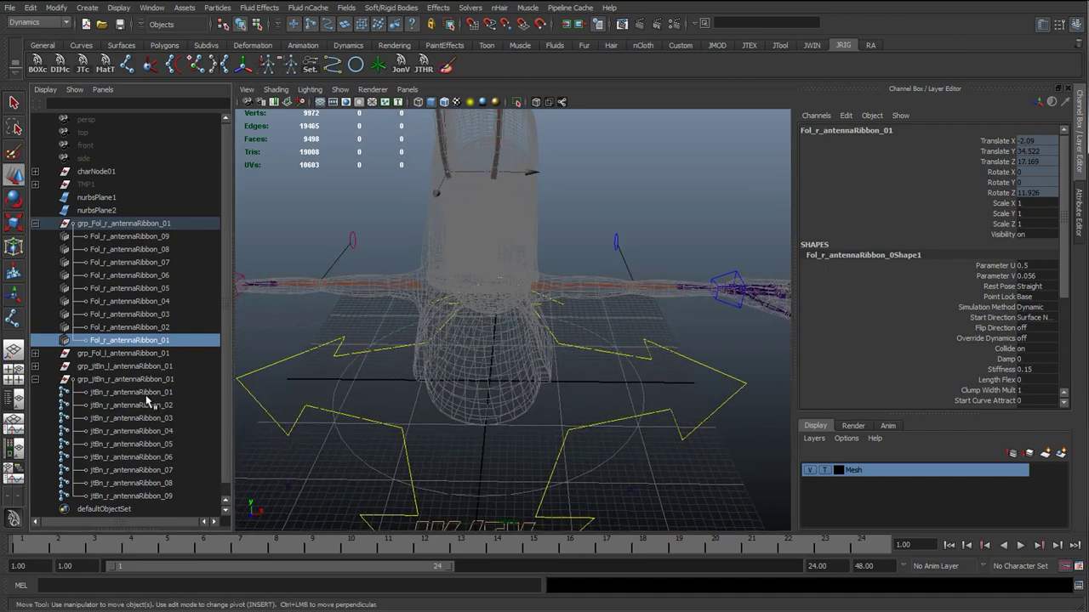
left_click(118, 395, "ctrl")
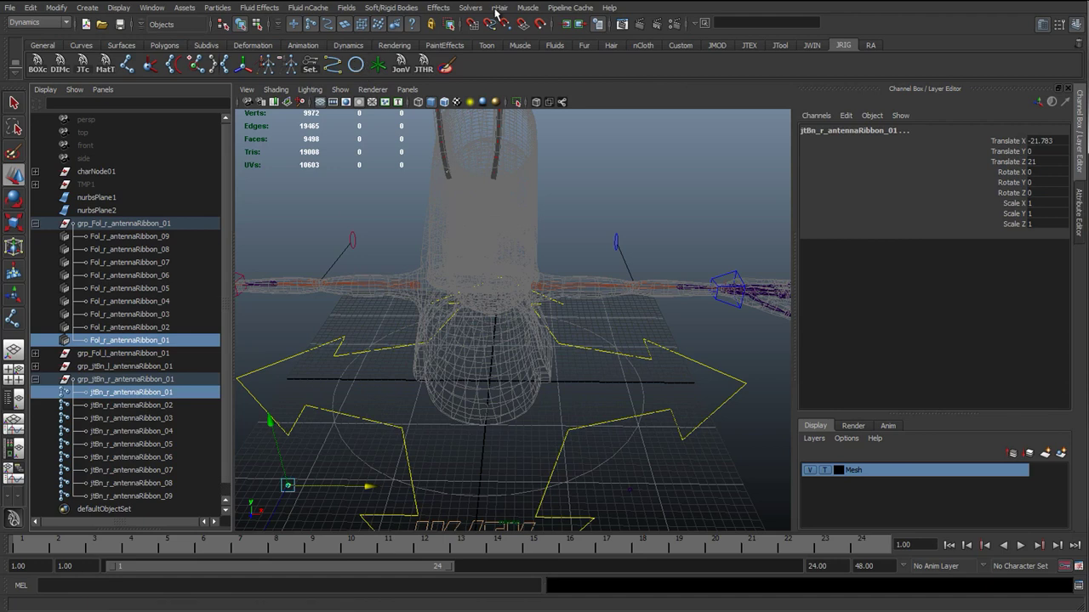
left_click(57, 23)
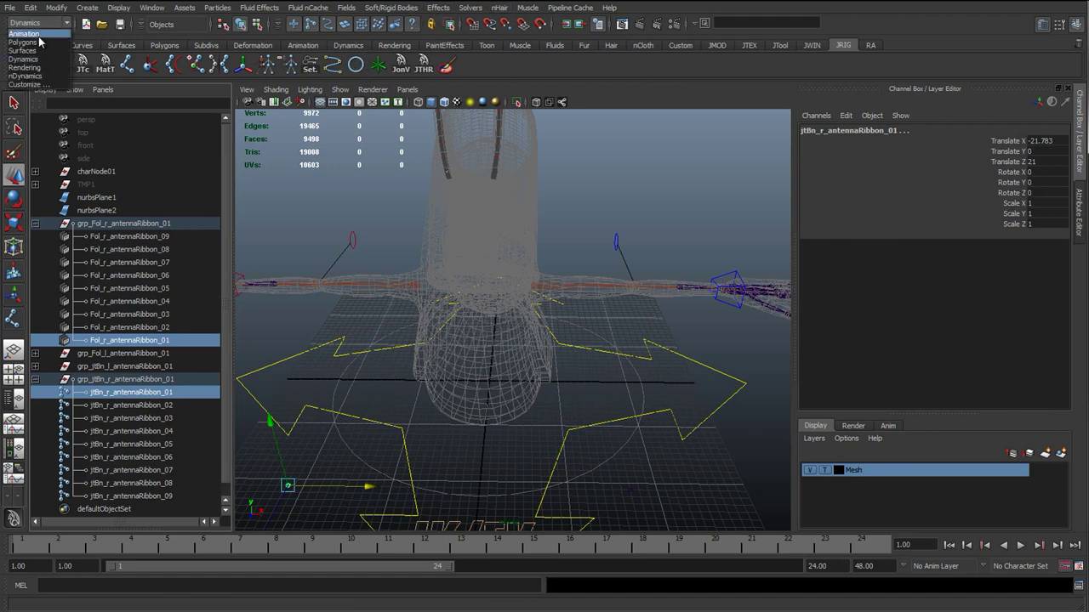
left_click(39, 37)
left_click(498, 10)
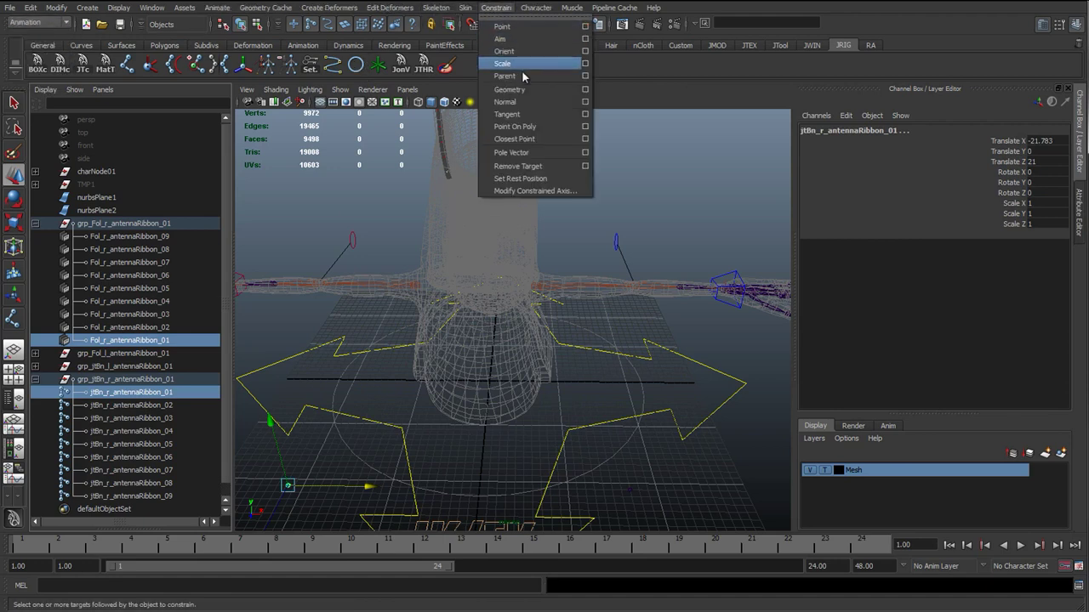
left_click(585, 76)
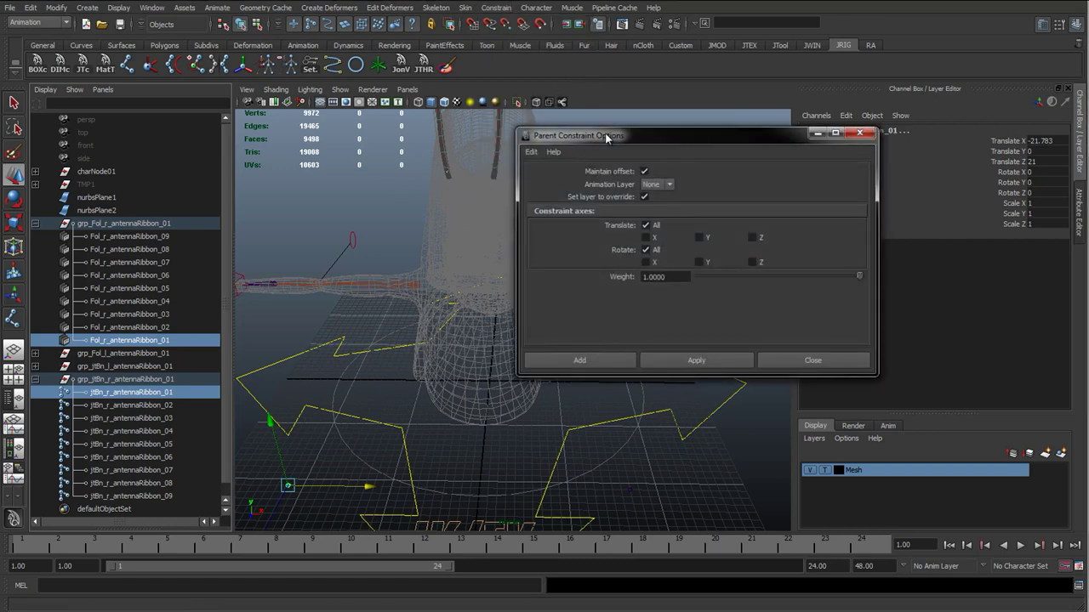
left_click_drag(607, 136, 368, 158)
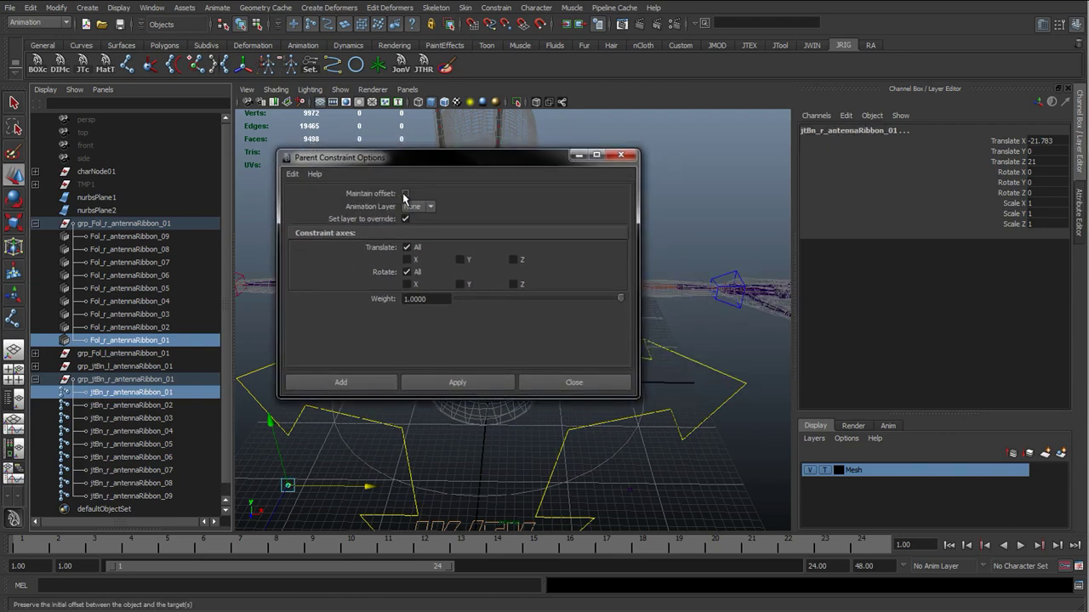
left_click(480, 387)
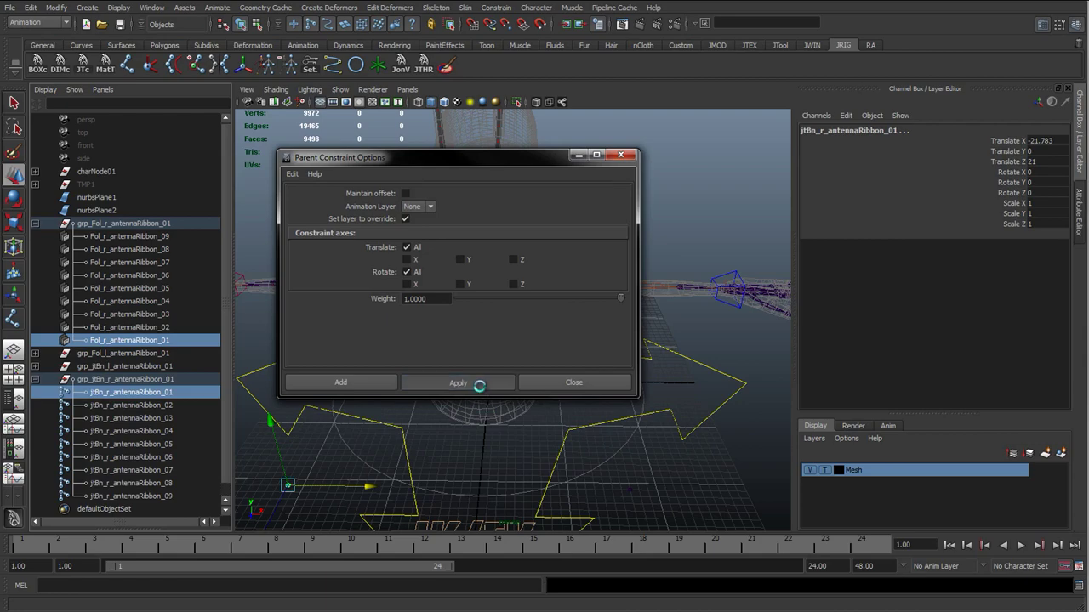
left_click(559, 384)
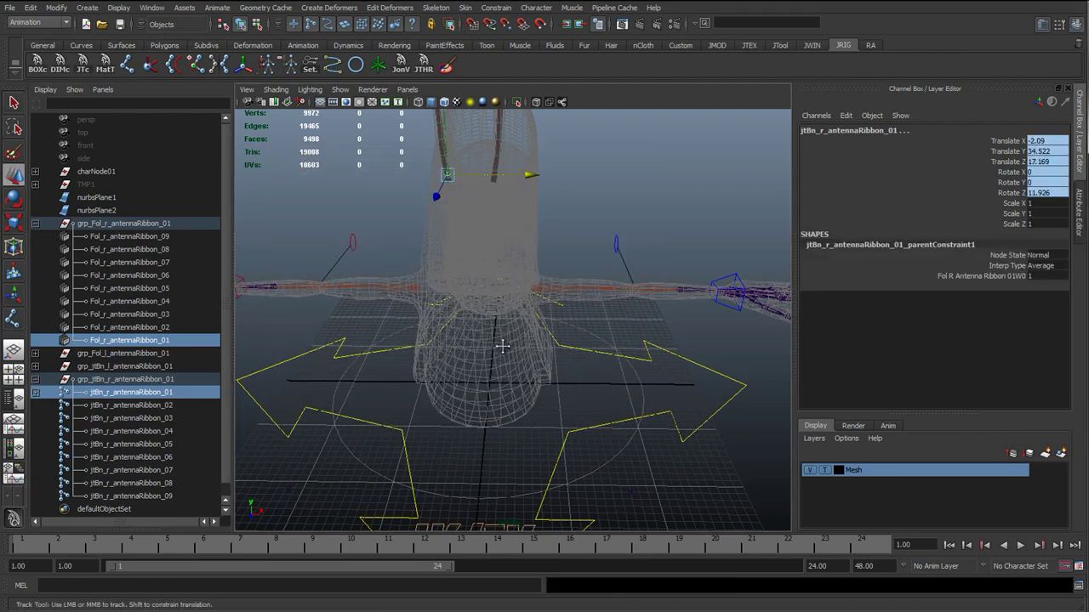
Inspect the constrained first joint at the base of the right antenna ribbon, up close and with the whole character framed
scroll(549, 405, "up", 3)
scroll(549, 406, "up", 4)
left_click_drag(488, 437, 450, 418, "alt")
scroll(450, 418, "up", 4)
middle_click_drag(486, 339, 483, 222, "alt")
left_click_drag(434, 380, 442, 352, "alt")
middle_click_drag(442, 353, 496, 420, "alt")
scroll(392, 381, "up", 3)
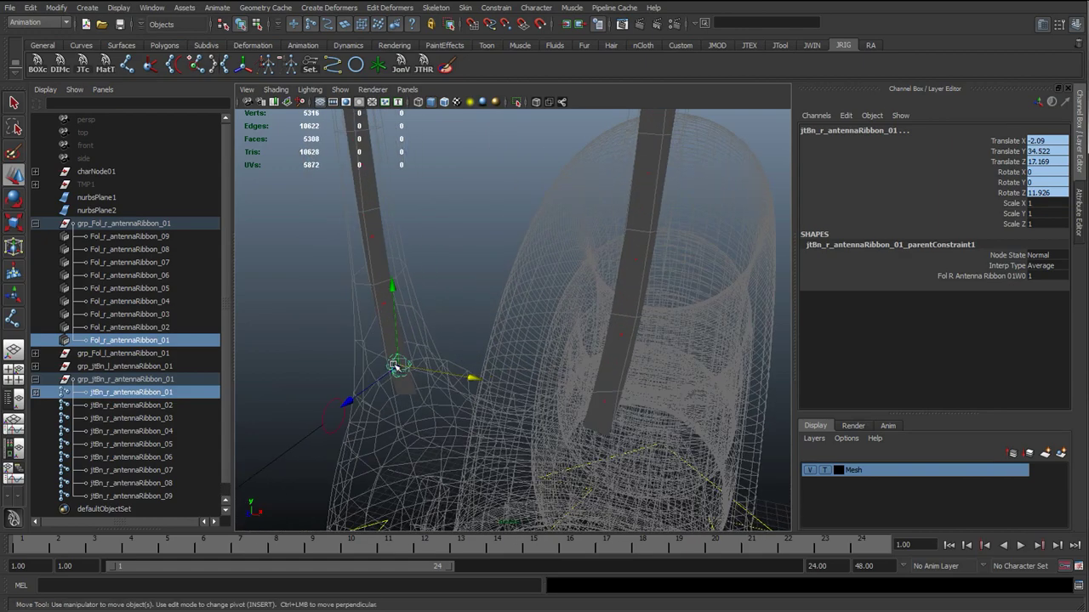
key("a")
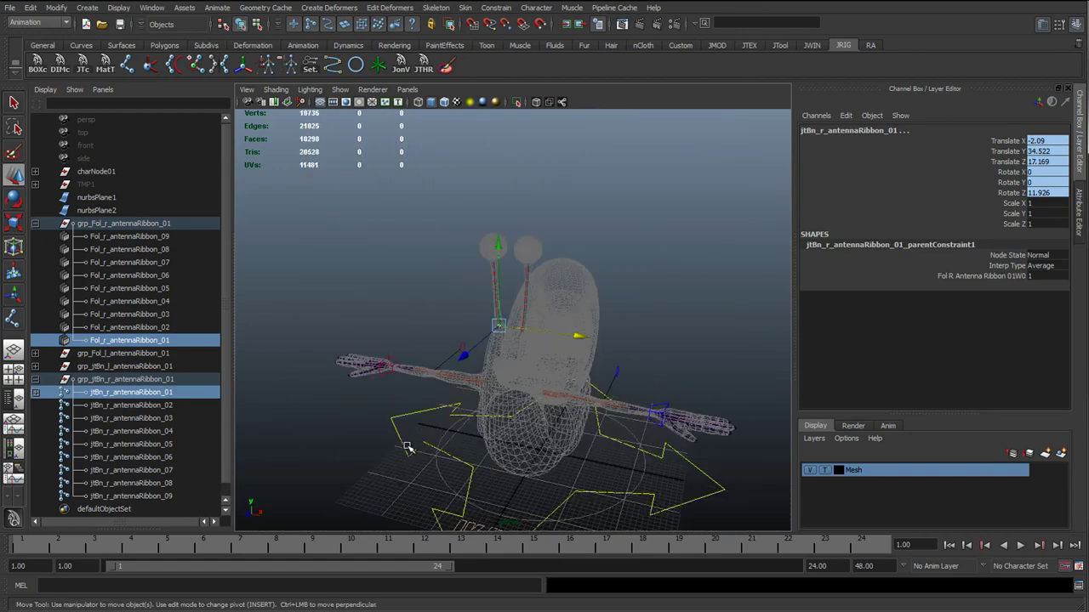
left_click_drag(438, 402, 510, 418, "alt")
left_click_drag(450, 341, 466, 345, "alt")
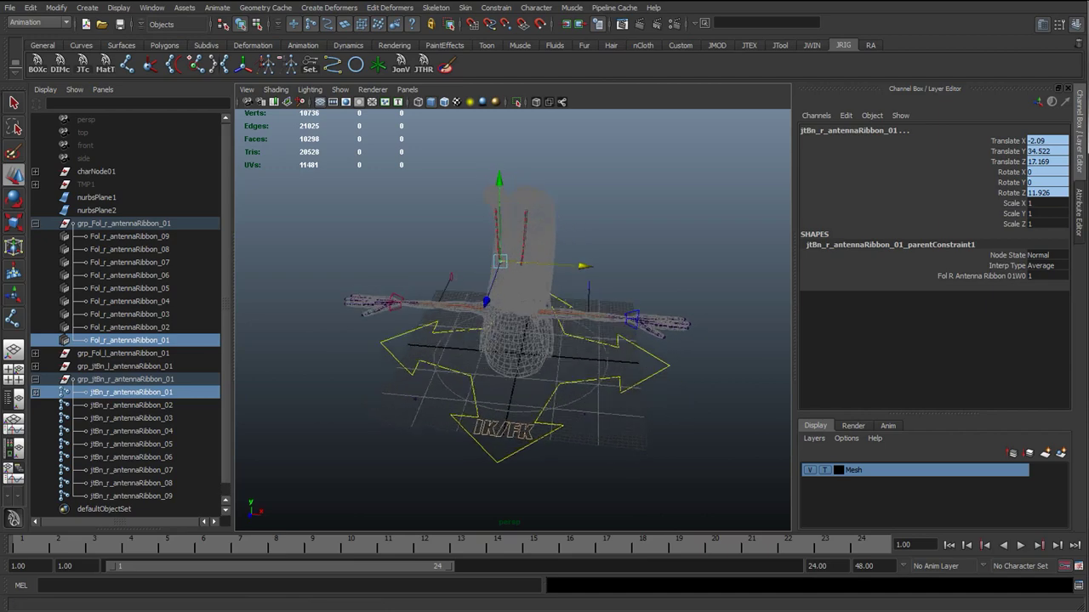
right_click_drag(466, 340, 545, 349, "alt")
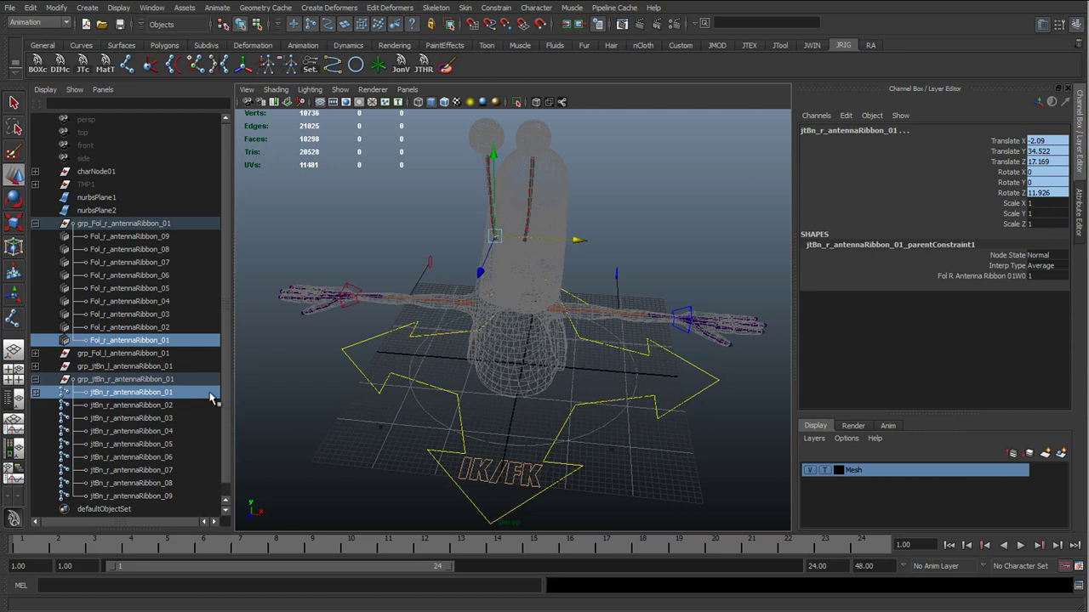
Repeat the parent constraint to attach jtBn_r_antennaRibbon_02 to Fol_r_antennaRibbon_02
left_click(160, 328)
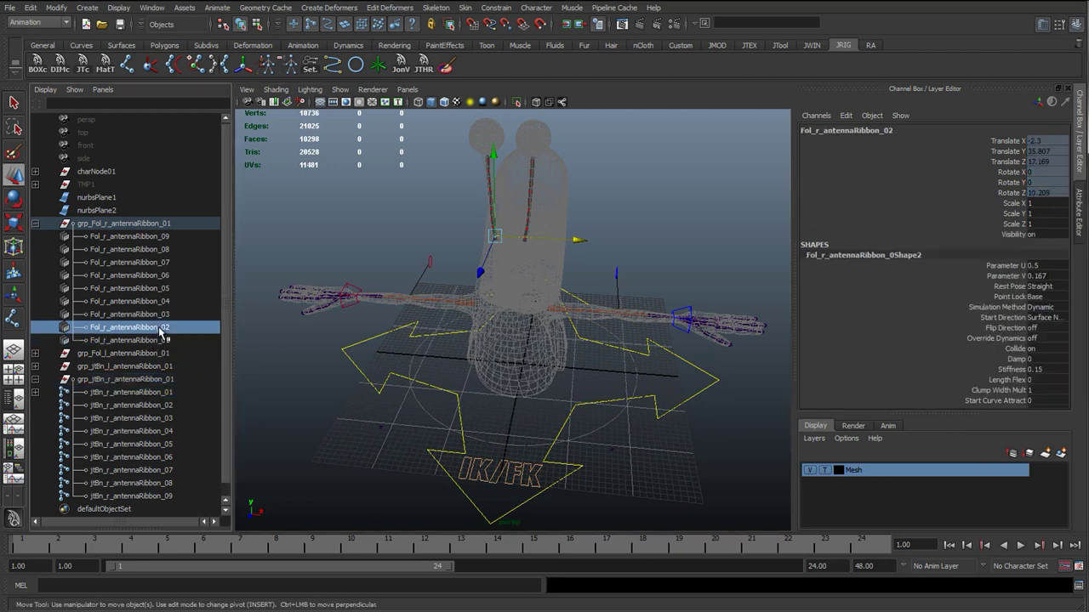
left_click(167, 406, "ctrl")
key("g")
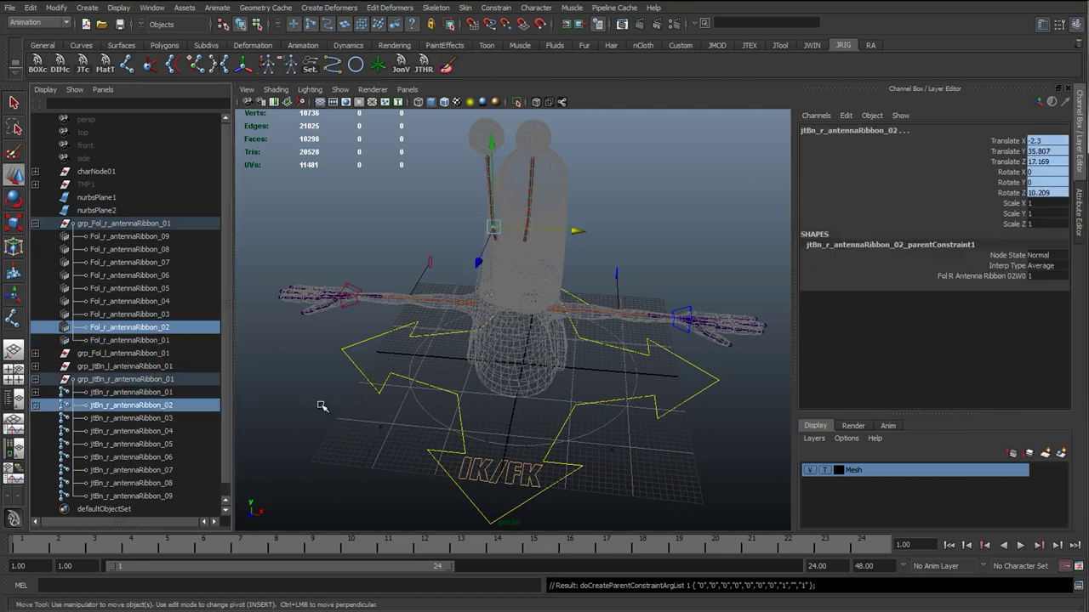
Parent-constrain jtBn_r_antennaRibbon_03, 04 and 05 to the follicles Fol_r_antennaRibbon_03, 04 and 05 respectively
left_click(164, 315)
left_click(168, 419, "ctrl")
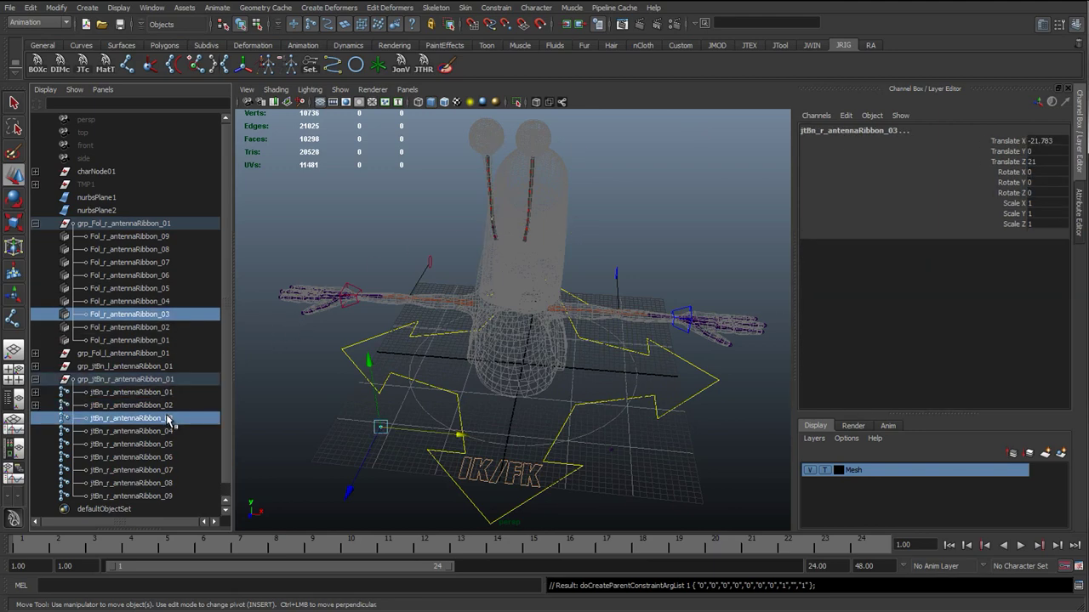
key("g")
left_click(166, 302)
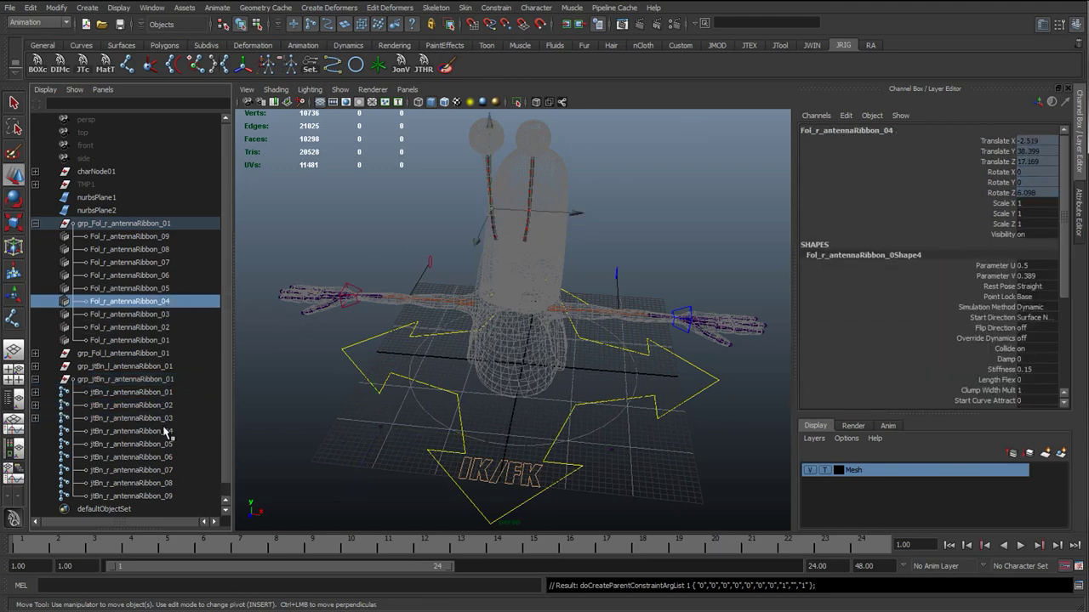
left_click(167, 432, "ctrl")
key("g")
left_click(168, 289)
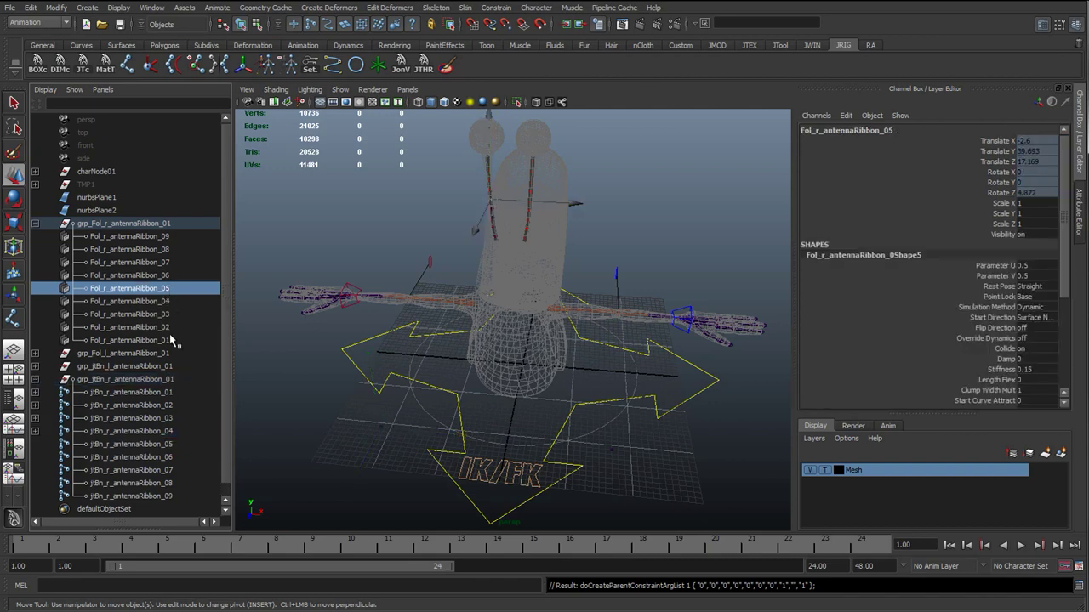
left_click(170, 445, "ctrl")
key("g")
Parent-constrain jtBn_r_antennaRibbon_06 through 09 to their matching follicles Fol_r_antennaRibbon_06 through 09
left_click(165, 276)
left_click(166, 459, "ctrl")
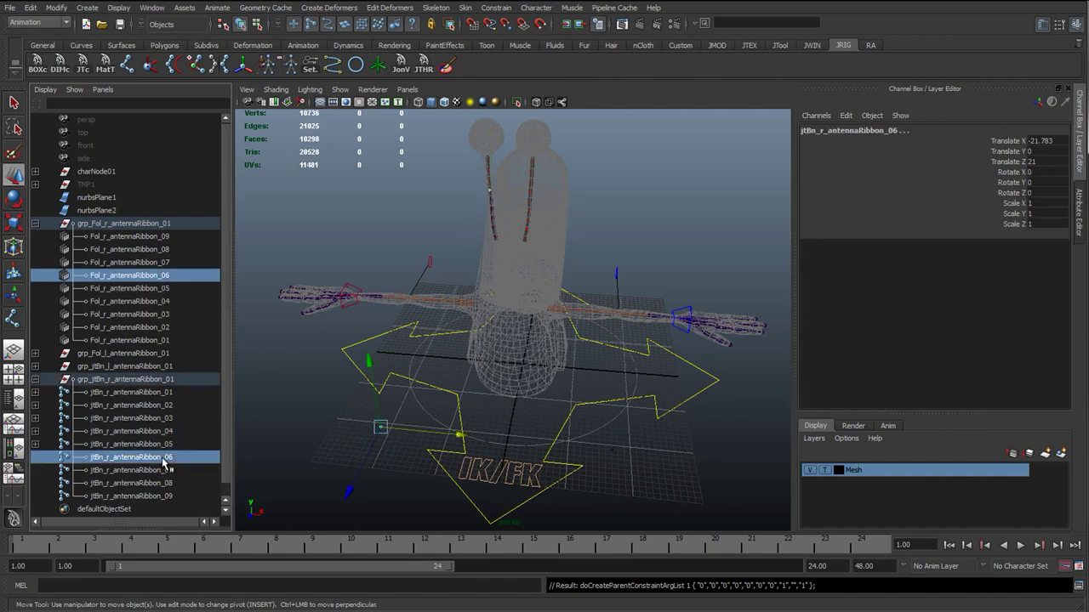
key("g")
left_click(168, 264)
left_click(170, 470, "ctrl")
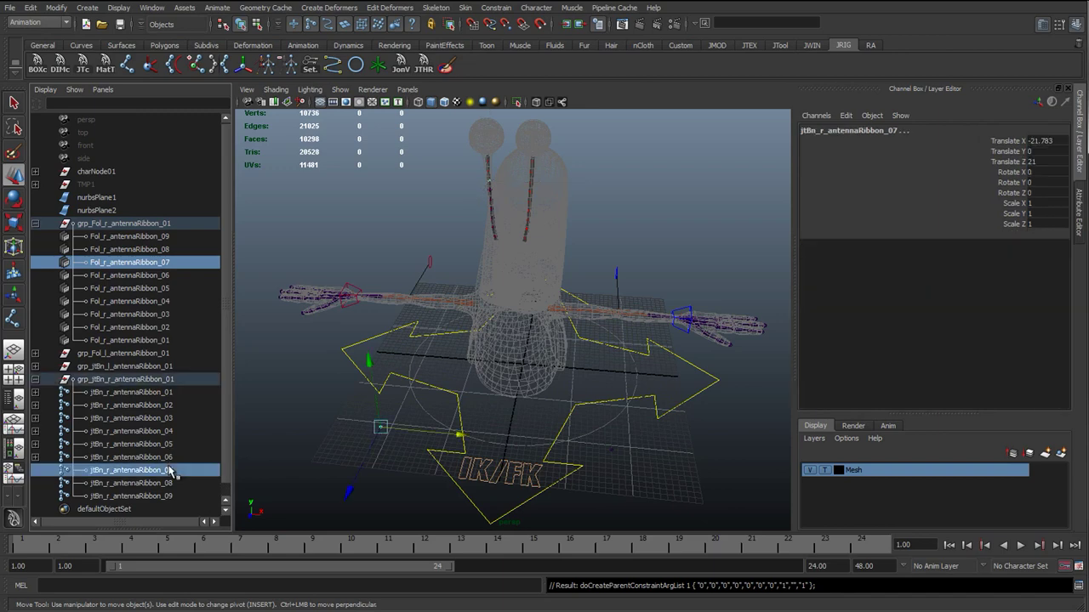
key("g")
left_click(168, 249)
left_click(168, 483, "ctrl")
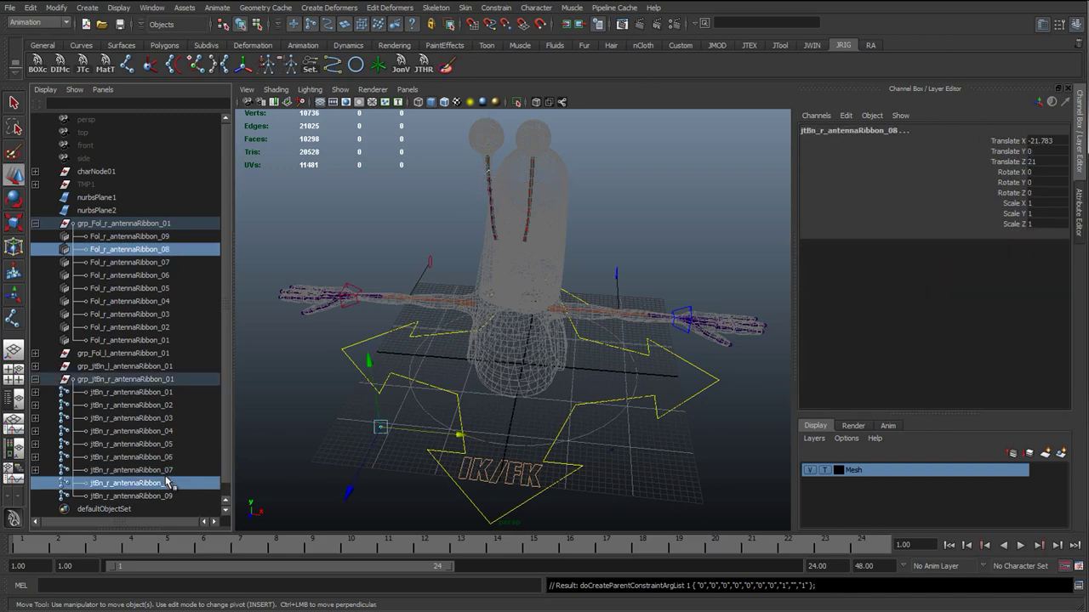
key("g")
left_click(169, 237)
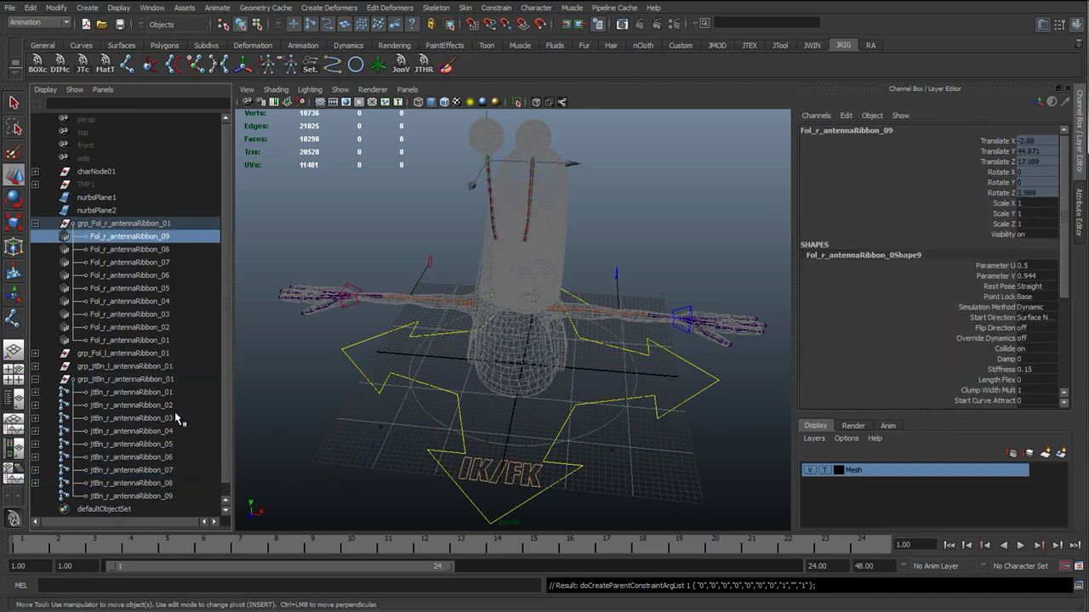
left_click(174, 499, "ctrl")
key("g")
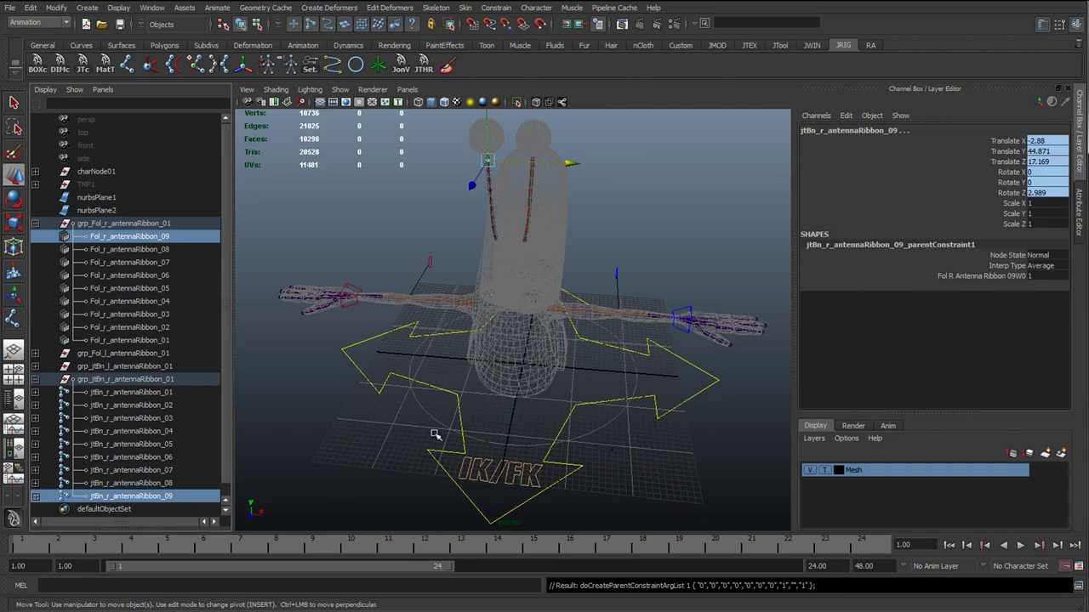
Collapse the right antenna's follicle and bind-joint groups and inspect the constrained joints along its ribbon up close
left_click(35, 224)
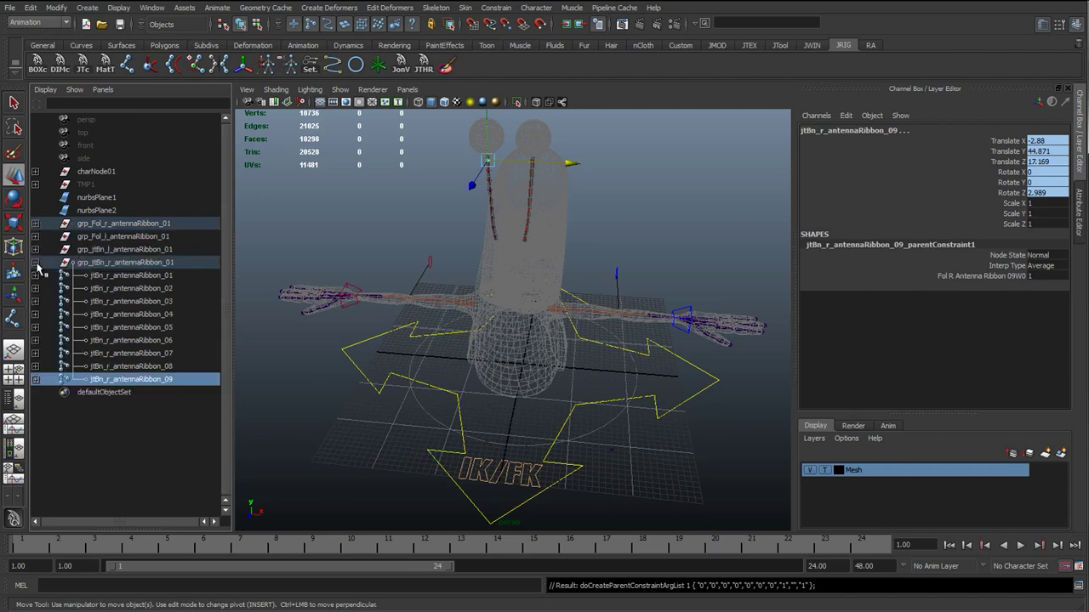
left_click(36, 263)
left_click_drag(516, 318, 402, 326, "alt")
left_click(418, 336)
right_click_drag(417, 335, 423, 379, "alt")
left_click_drag(422, 380, 397, 378, "alt")
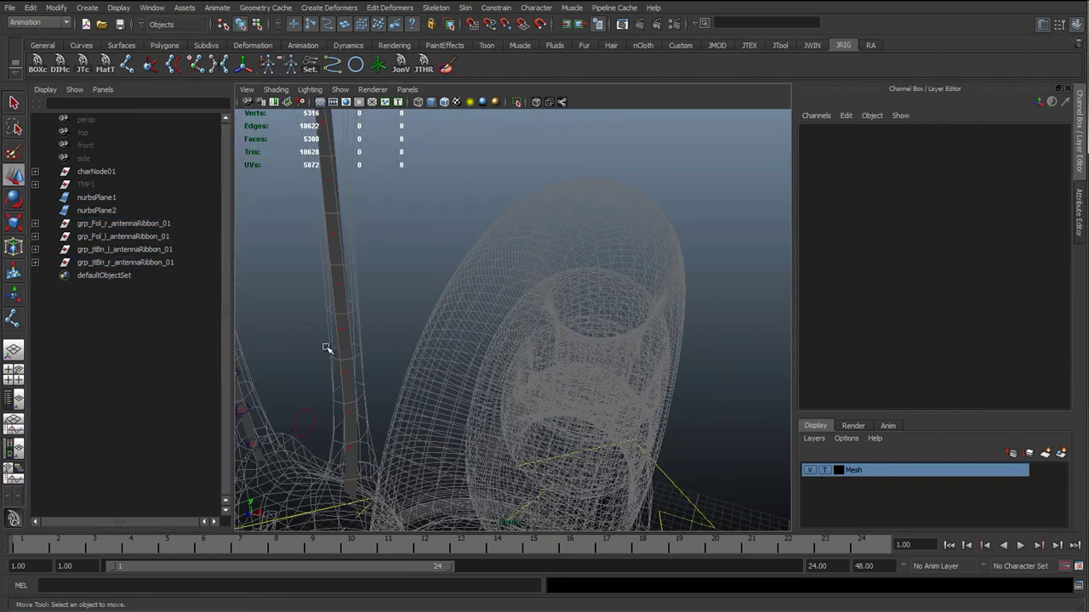
left_click_drag(327, 348, 416, 213, "alt")
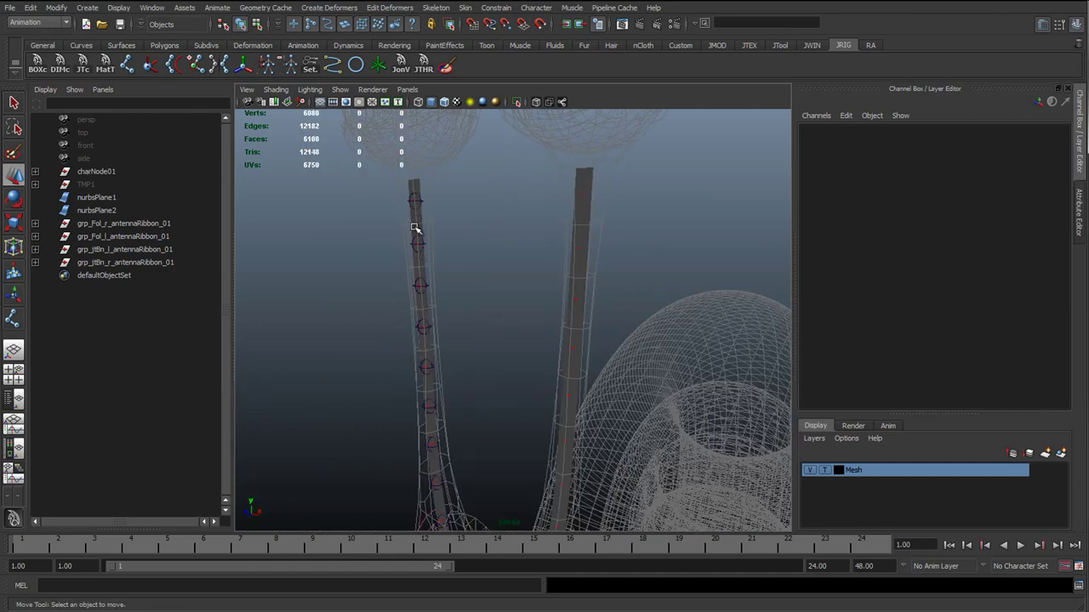
Test the right ribbon by moving its upper control vertices with soft selection at a 7.69 falloff radius, undoing each move
left_click(414, 225)
right_click_drag(415, 232, 397, 224)
left_click_drag(404, 215, 438, 225)
key("ctrl+z")
key("b")
left_click_drag(473, 290, 740, 294)
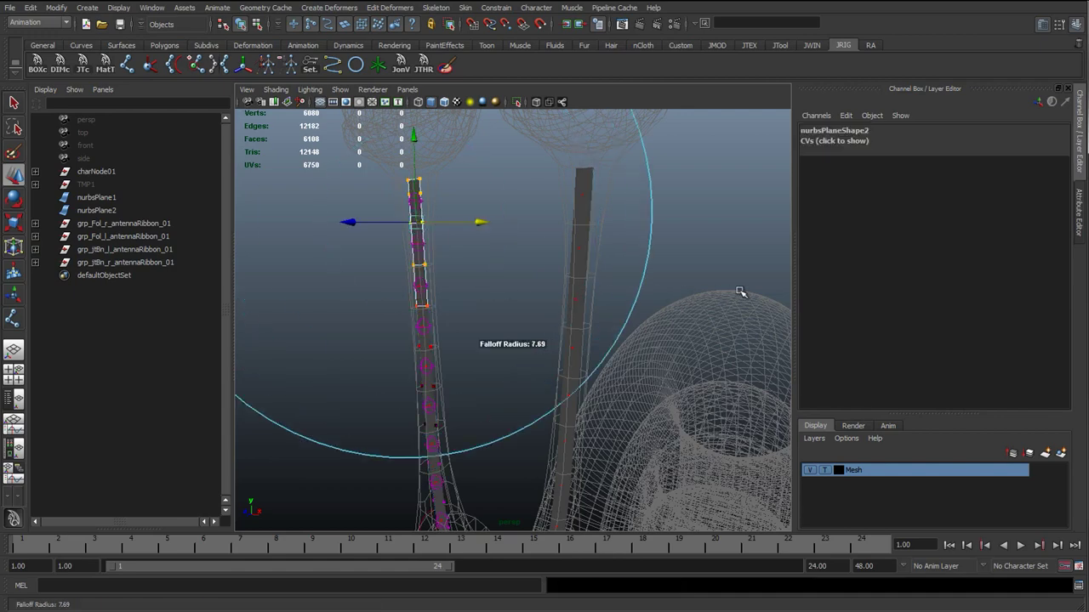
scroll(516, 282, "down", 4)
left_click_drag(472, 276, 455, 229)
key("ctrl+z")
Check the right ribbon from another angle, return it from component to object selection mode, and clear the selection
left_click(408, 372)
left_click_drag(494, 376, 517, 379, "alt")
scroll(517, 379, "up", 4)
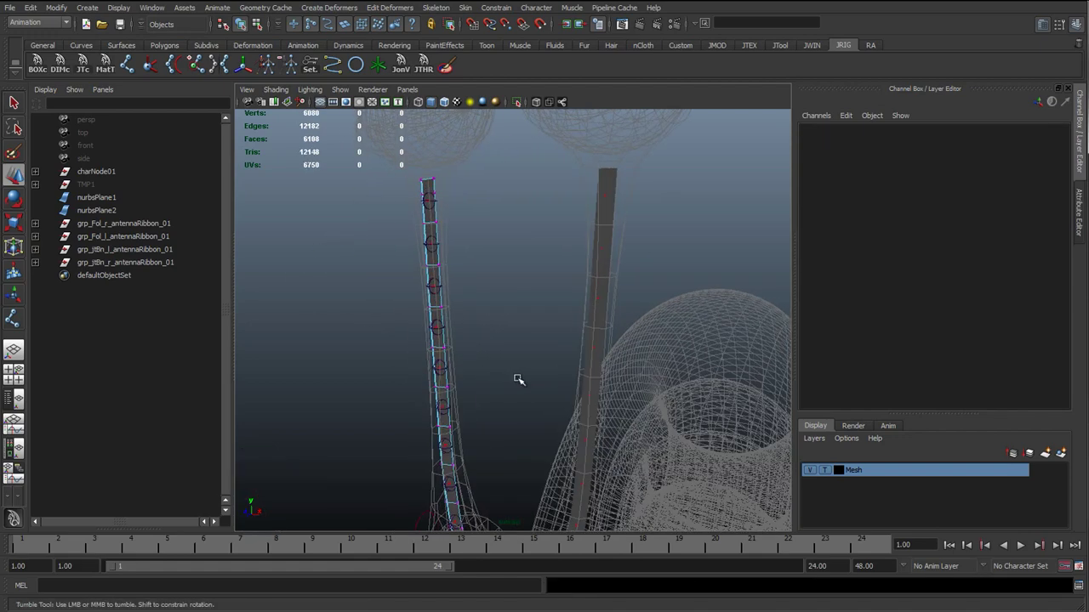
scroll(517, 380, "down", 2)
middle_click_drag(517, 380, 465, 337, "alt")
key("ctrl+z")
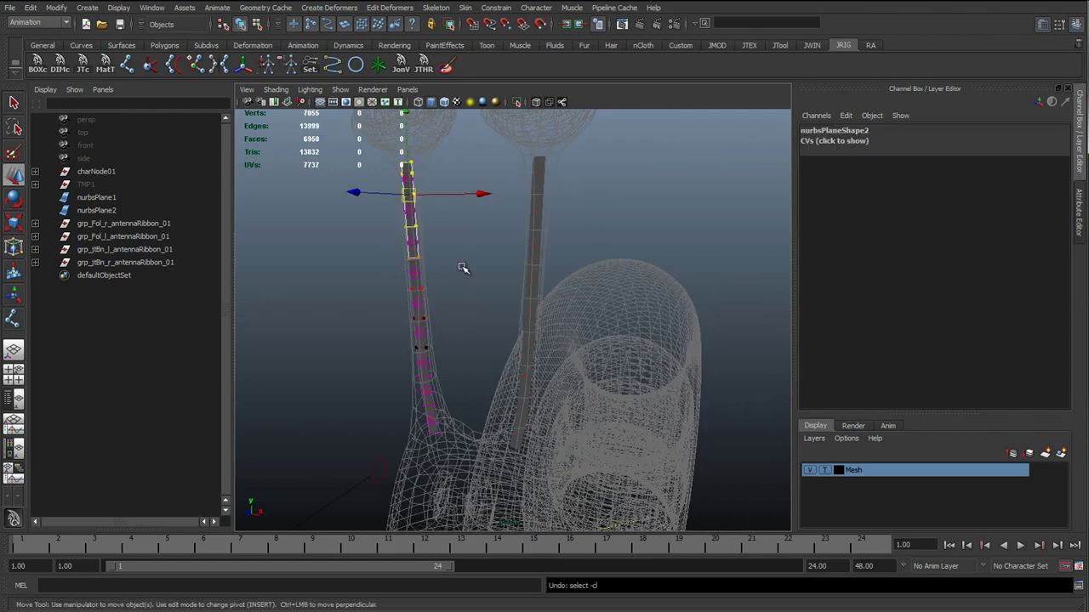
left_click(240, 24)
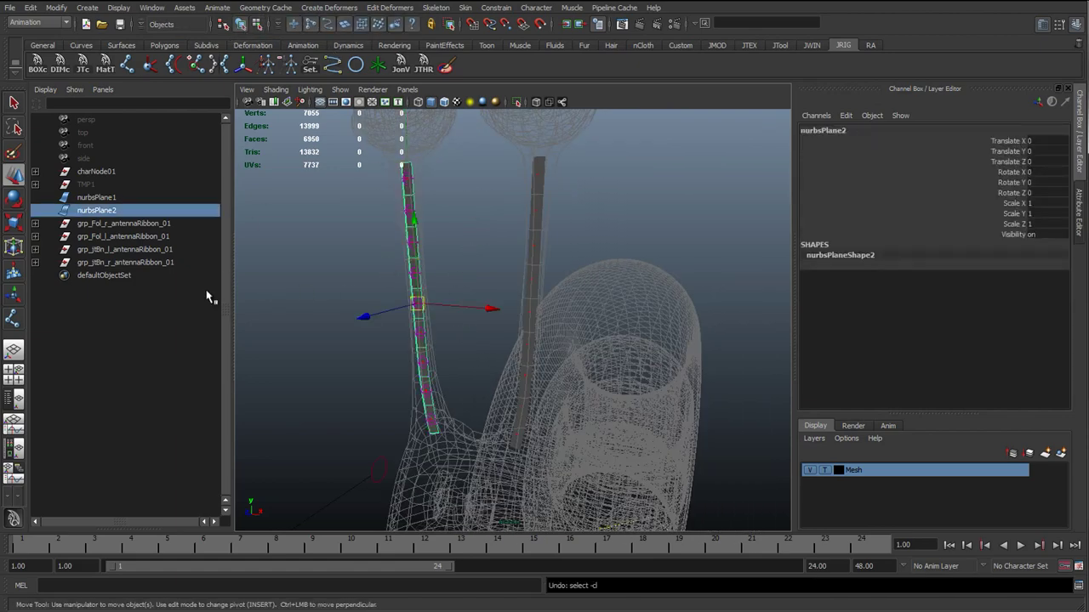
left_click(298, 299)
Expand grp_Fol_l_antennaRibbon_01 and grp_jtBn_l_antennaRibbon_01 to list the left antenna's follicles and bind joints
left_click(162, 248)
left_click(79, 238)
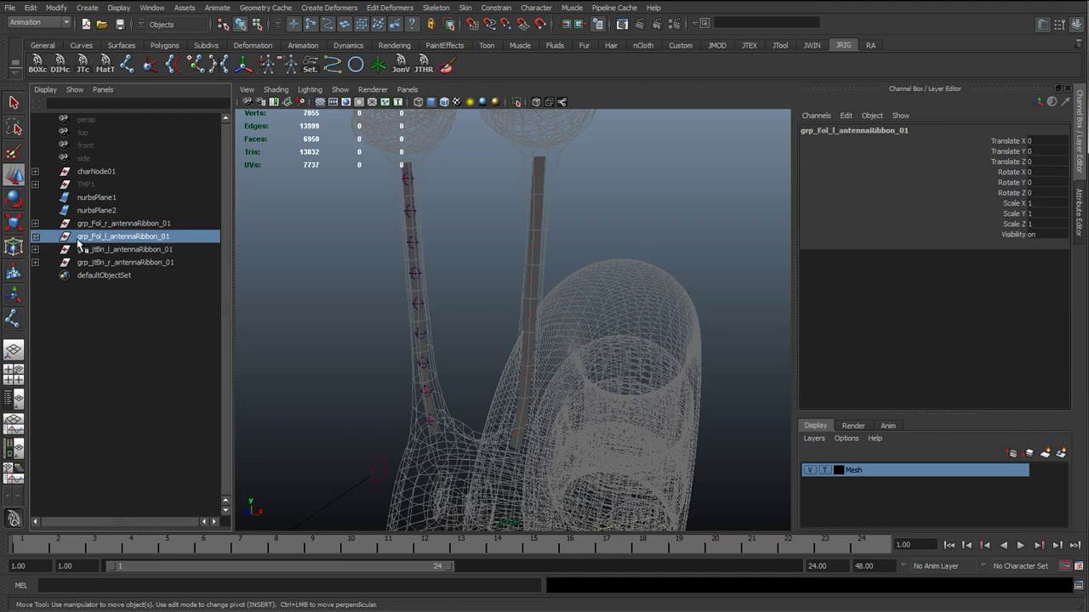
left_click(35, 236)
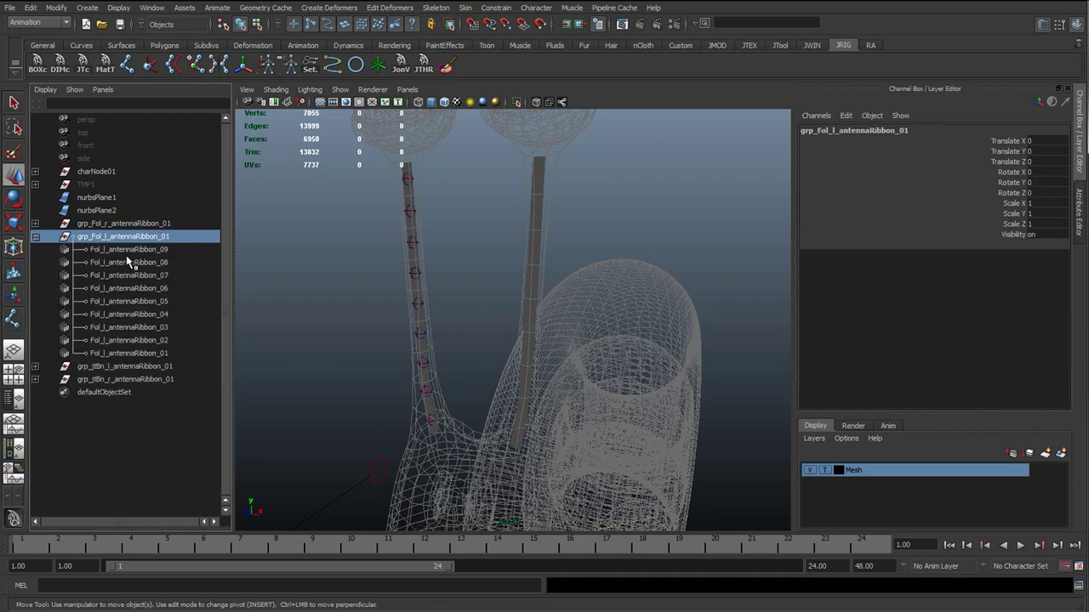
left_click(35, 366)
left_click(151, 379)
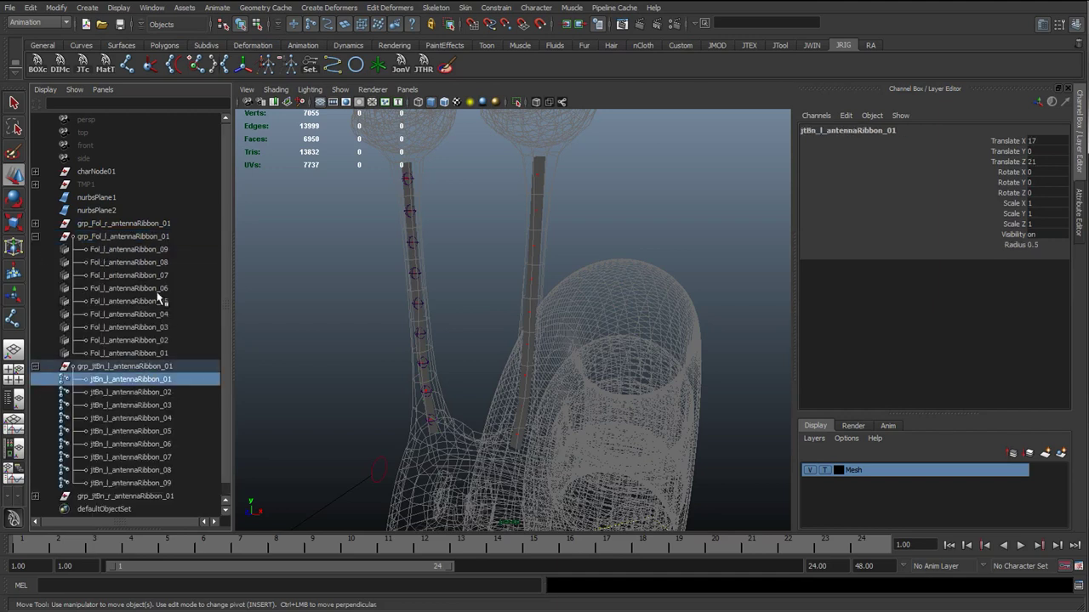
Parent-constrain jtBn_l_antennaRibbon_09 to Fol_l_antennaRibbon_09 and check the joint near the tip of the left antenna ribbon
left_click(159, 250)
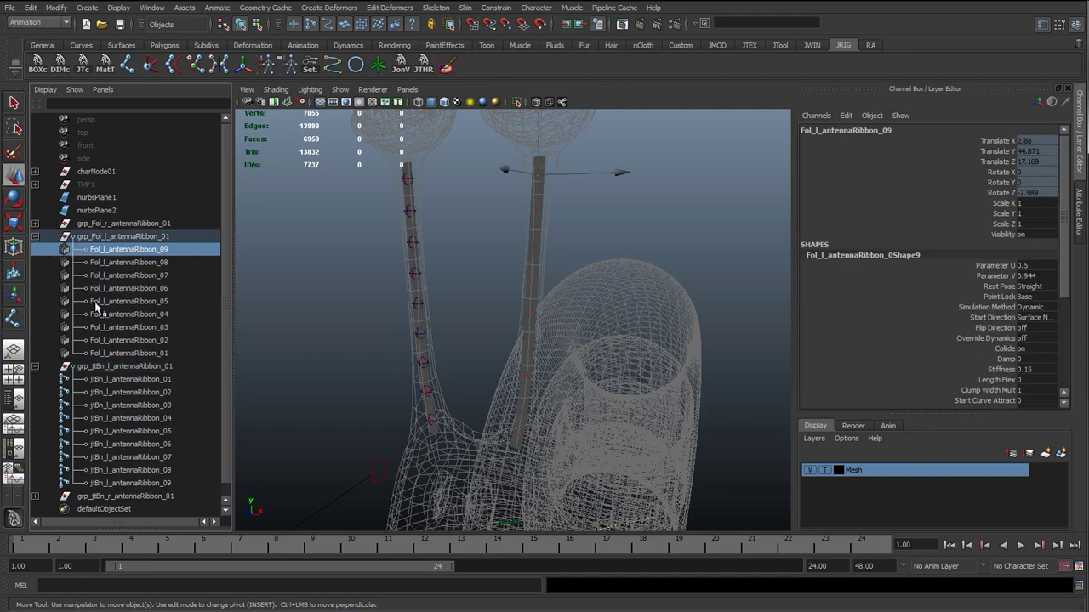
left_click(168, 480, "ctrl")
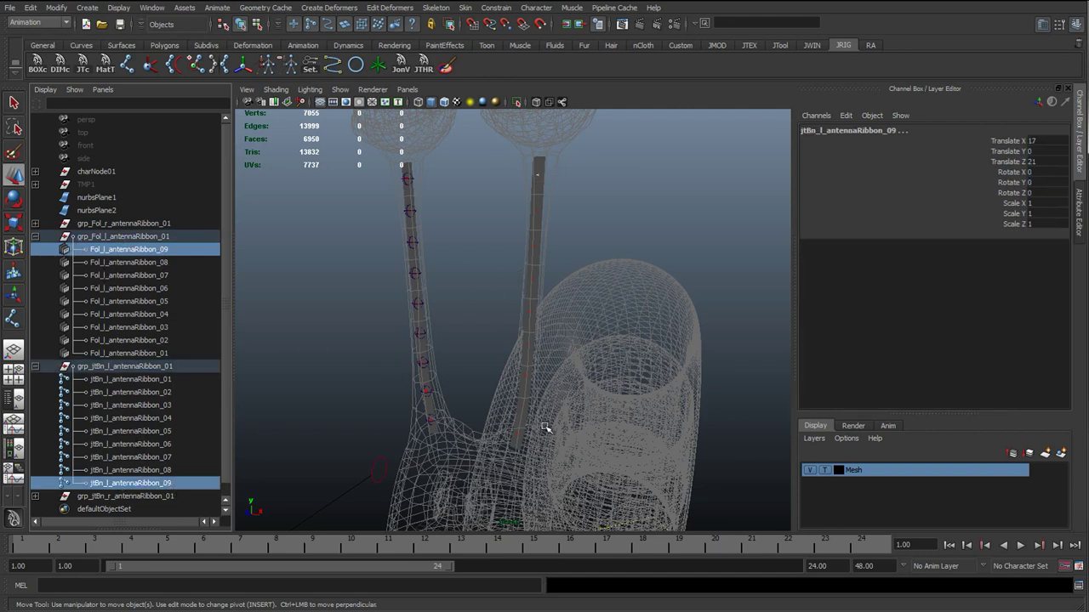
scroll(547, 428, "down", 4)
left_click_drag(610, 427, 574, 368, "alt")
middle_click_drag(575, 368, 477, 266, "alt")
key("g")
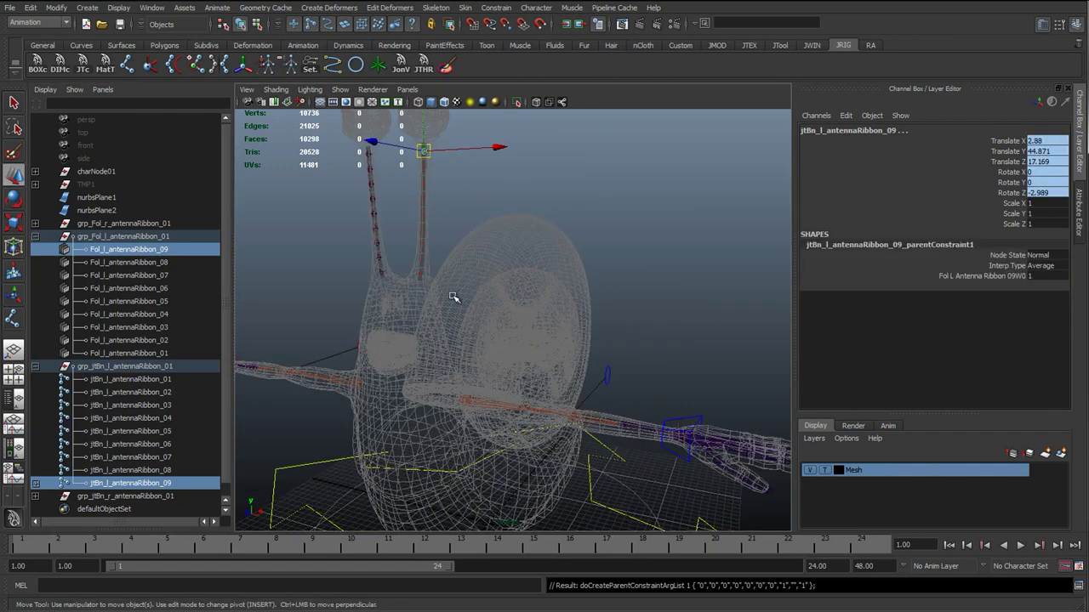
left_click_drag(496, 314, 593, 400, "alt")
right_click_drag(592, 400, 625, 408, "alt")
middle_click_drag(510, 247, 561, 308, "alt")
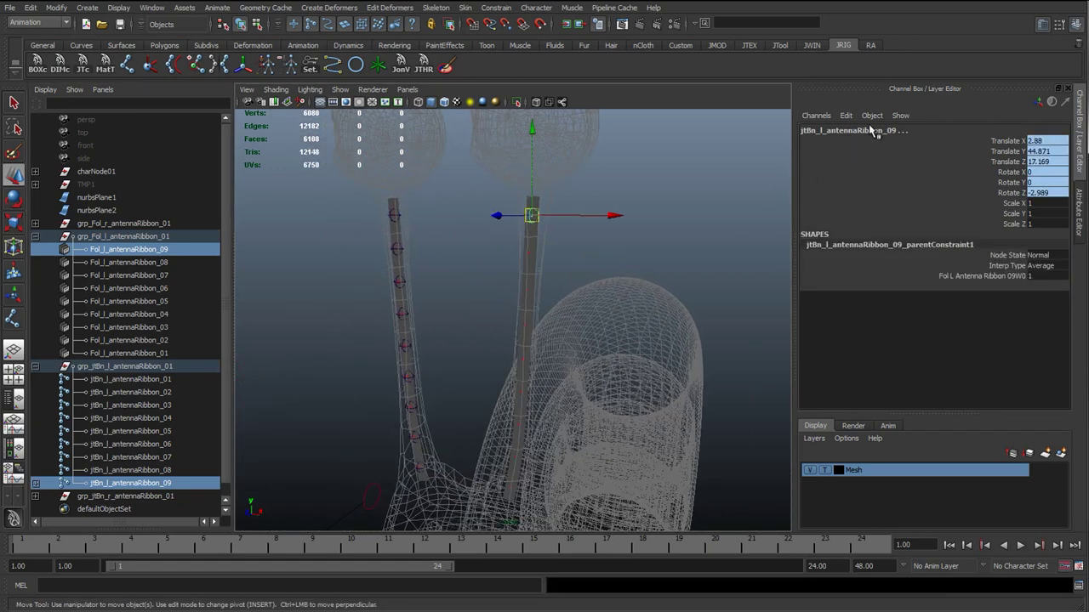
left_click_drag(515, 343, 459, 366, "alt")
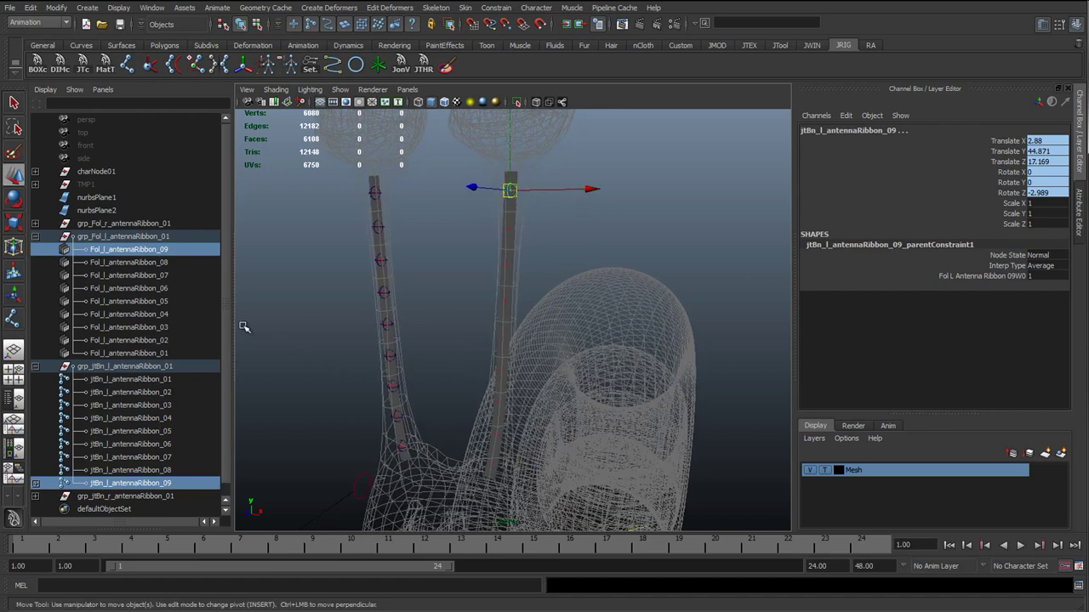
Parent-constrain jtBn_l_antennaRibbon_08, 07 and 06 to the follicles Fol_l_antennaRibbon_08, 07 and 06 respectively
left_click(134, 265)
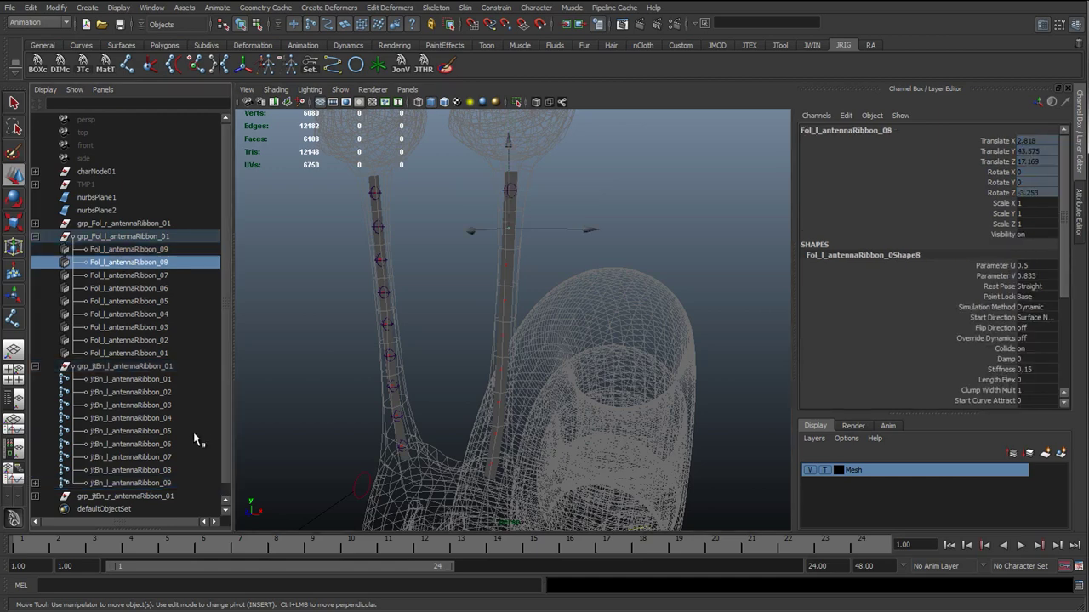
left_click(163, 472, "ctrl")
key("g")
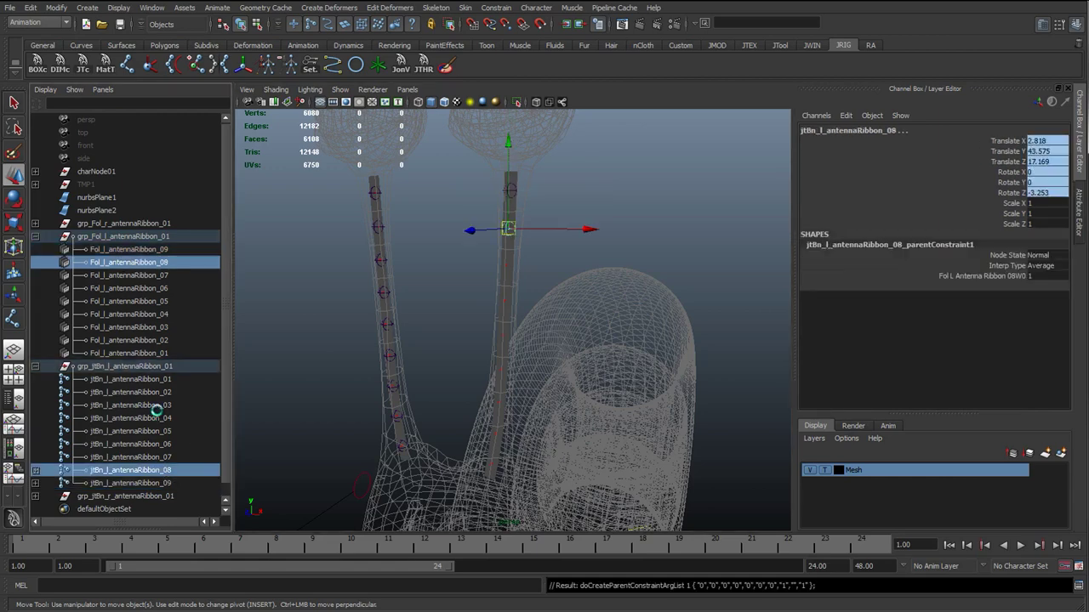
left_click(168, 275)
left_click(160, 461, "ctrl")
key("g")
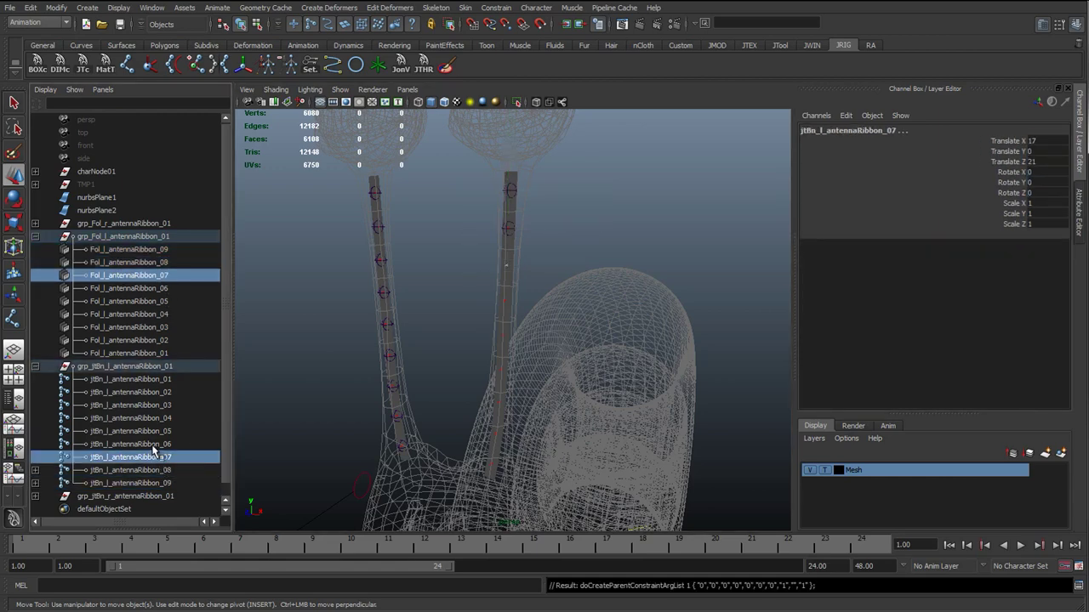
left_click(162, 289)
left_click(168, 446, "ctrl")
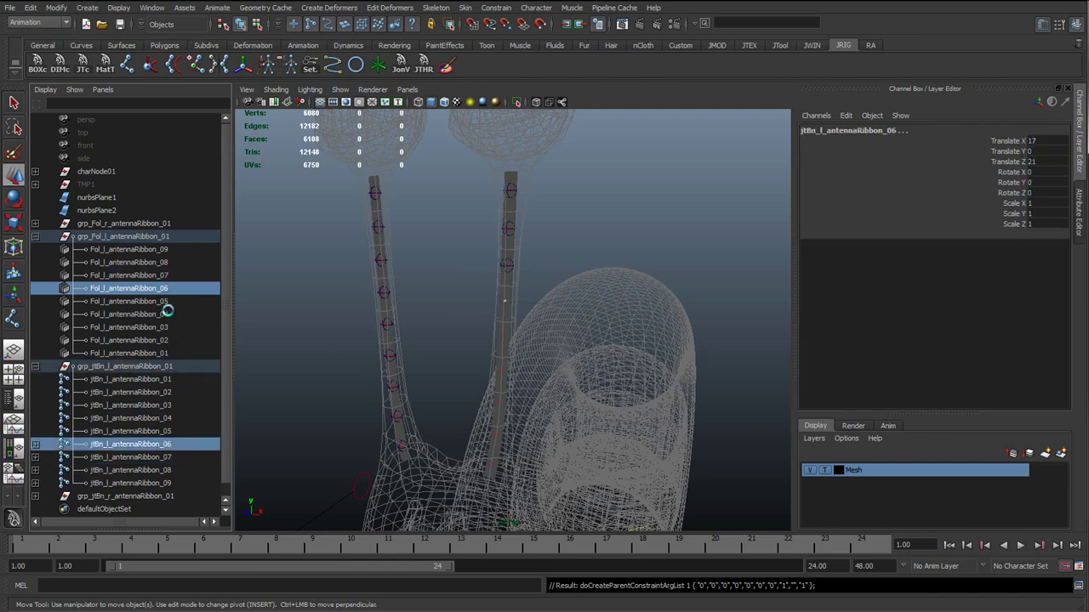
key("g")
Parent-constrain jtBn_l_antennaRibbon_05, 04 and 03 to the follicles Fol_l_antennaRibbon_05, 04 and 03 respectively
left_click(169, 302)
left_click(173, 433, "ctrl")
key("g")
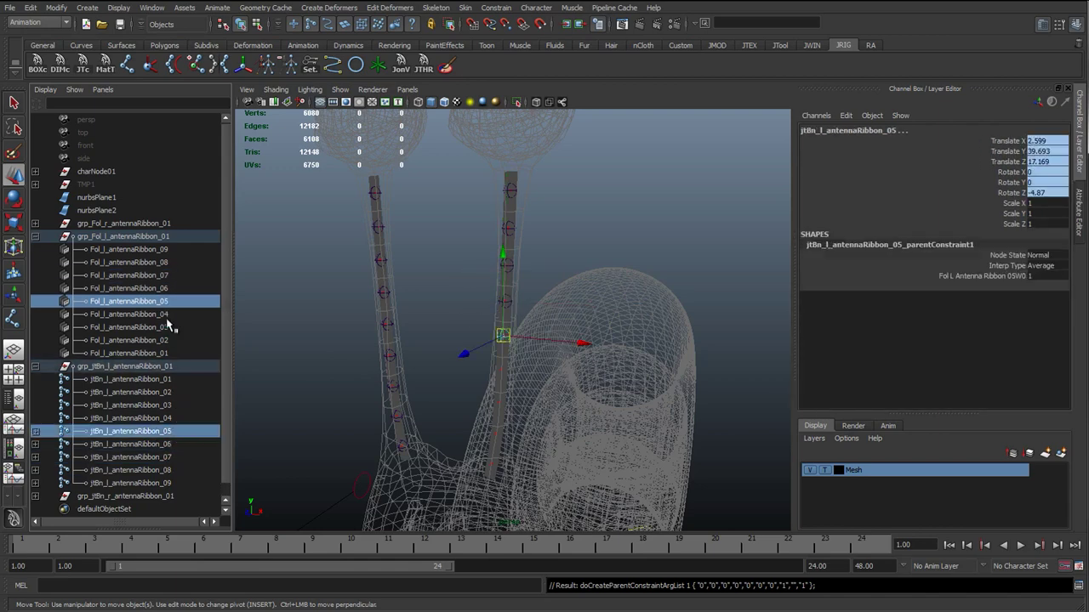
left_click(167, 314)
left_click(172, 419, "ctrl")
key("g")
left_click(163, 328)
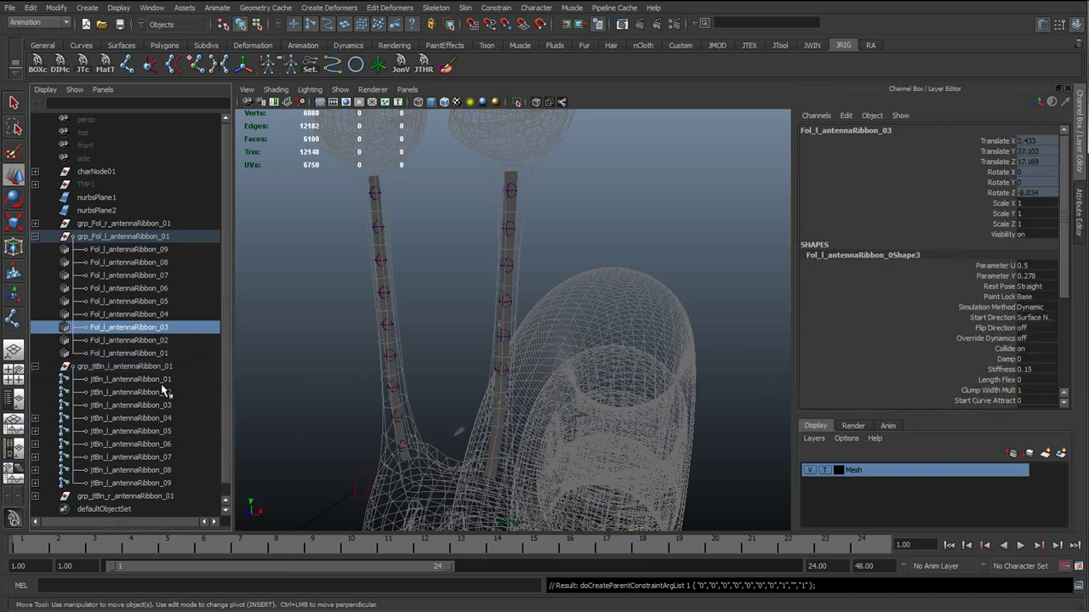
left_click(168, 405, "ctrl")
key("g")
Parent-constrain the two lowest left joints, jtBn_l_antennaRibbon_02 and 01, to Fol_l_antennaRibbon_02 and 01
left_click(162, 340)
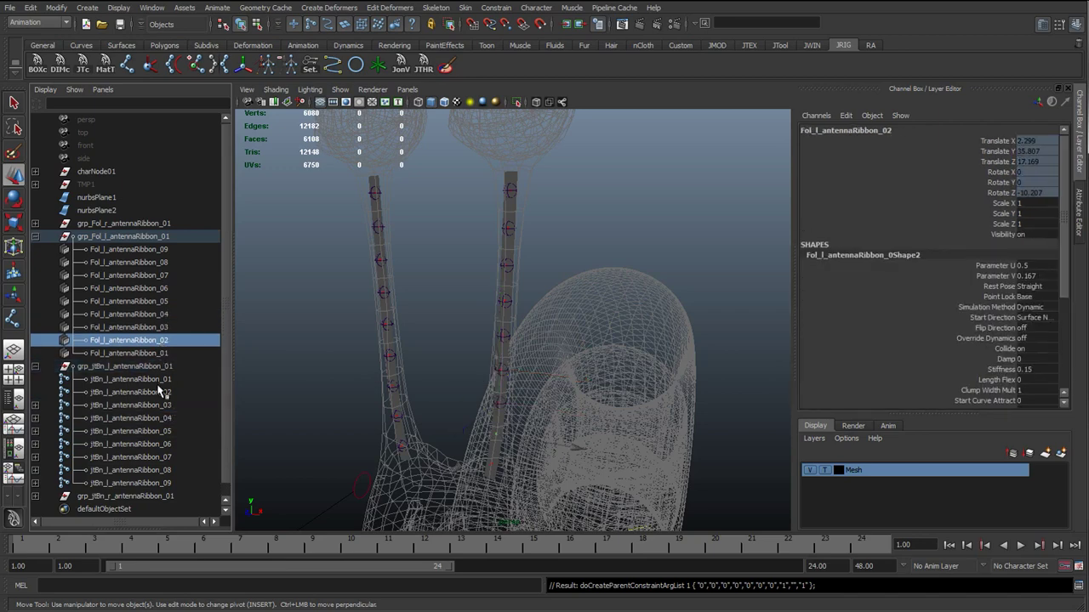
left_click(164, 392, "ctrl")
key("g")
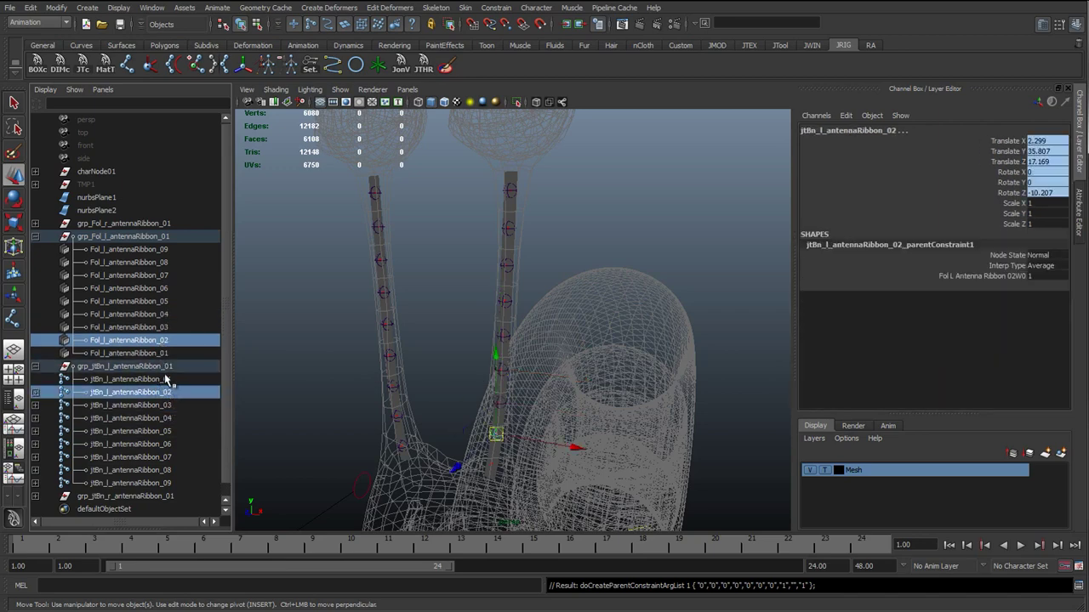
left_click(164, 353)
left_click(166, 381, "ctrl")
key("g")
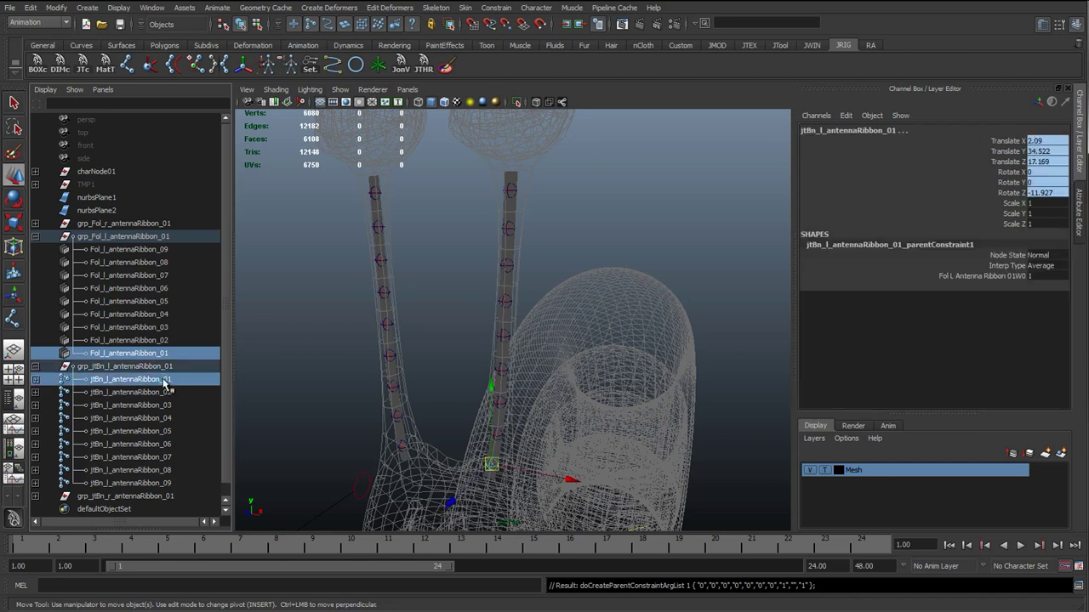
Collapse the left antenna's follicle and bind-joint groups and check the left and right joint groups by selecting them alternately
left_click(306, 368)
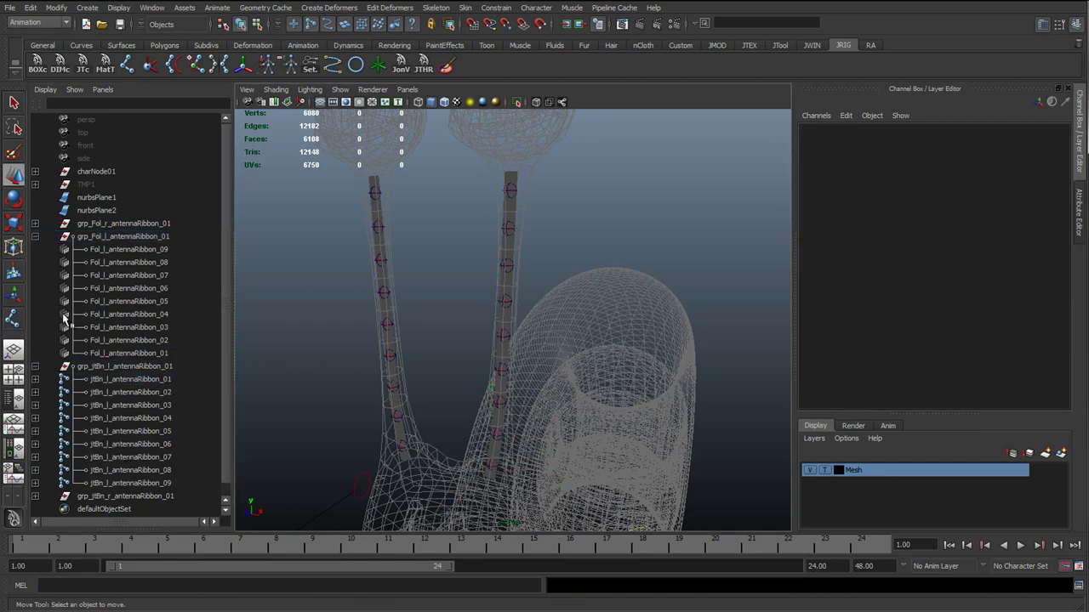
left_click(35, 236)
left_click(35, 249)
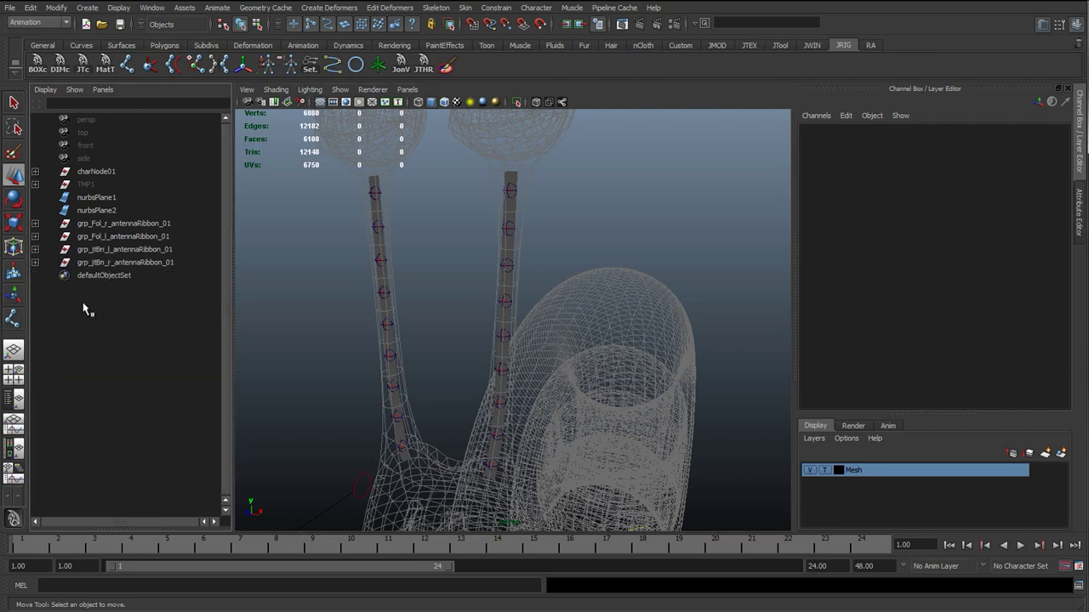
left_click(144, 250)
left_click(148, 263)
left_click(143, 249)
left_click(146, 261)
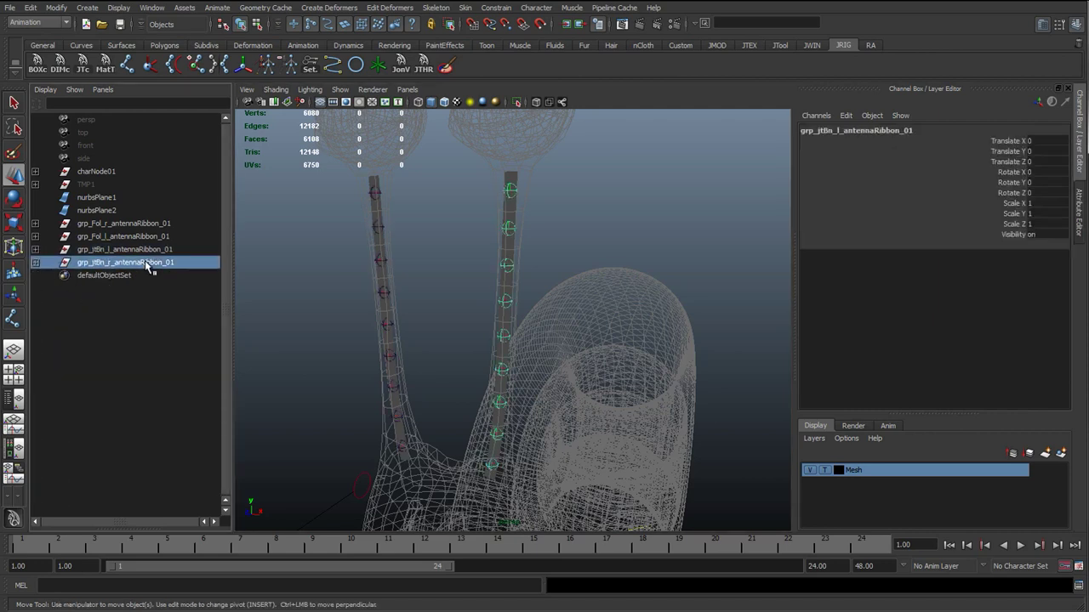
Check which antenna each bind-joint group and the left follicle group belong to by selecting them in turn
left_click(146, 250)
left_click(139, 263)
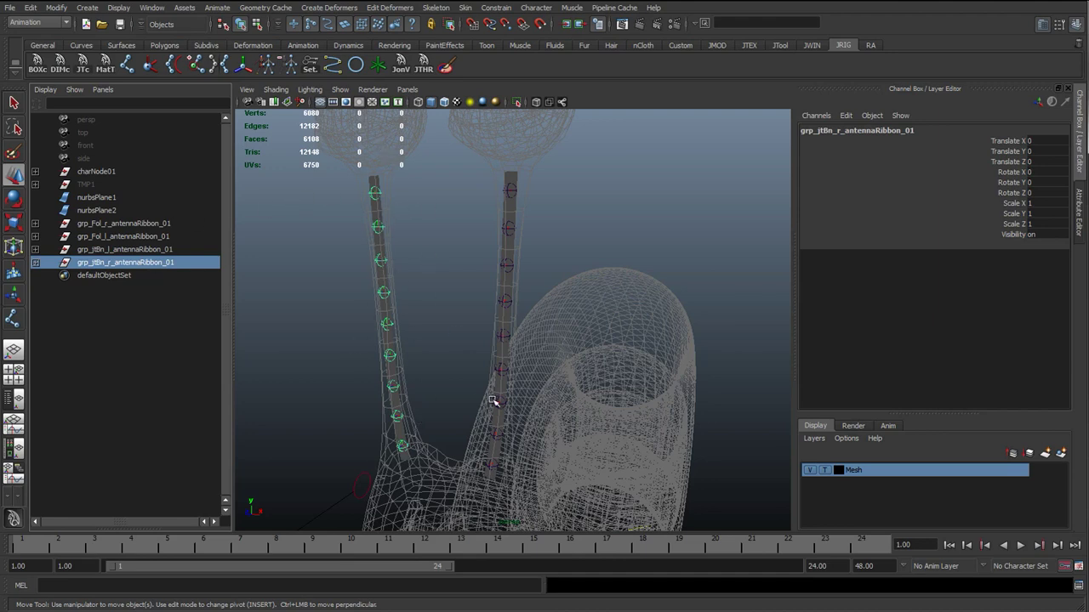
left_click_drag(408, 365, 462, 348, "alt")
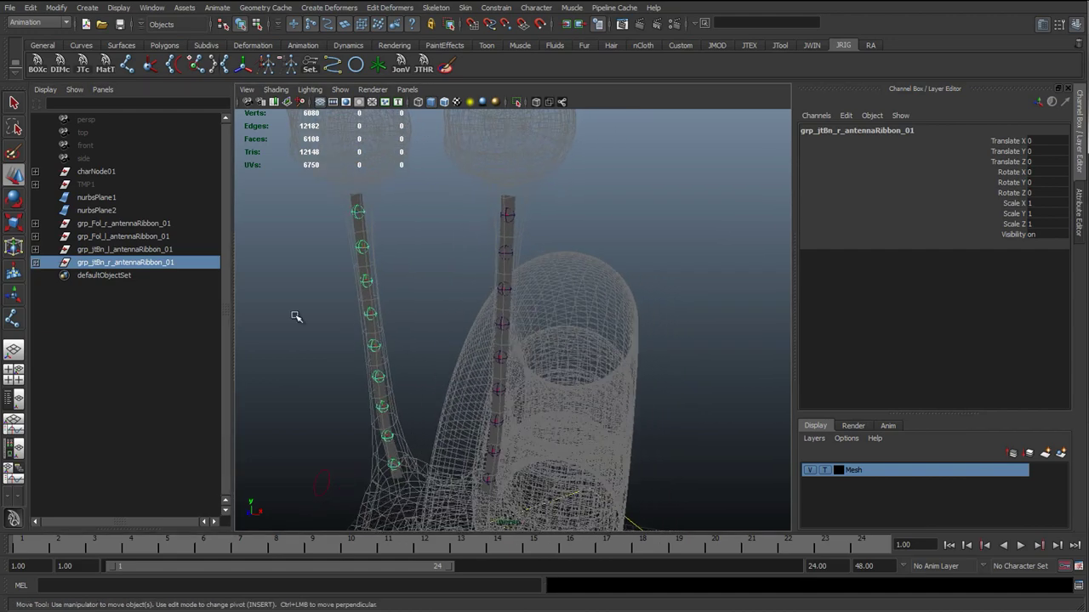
key("q")
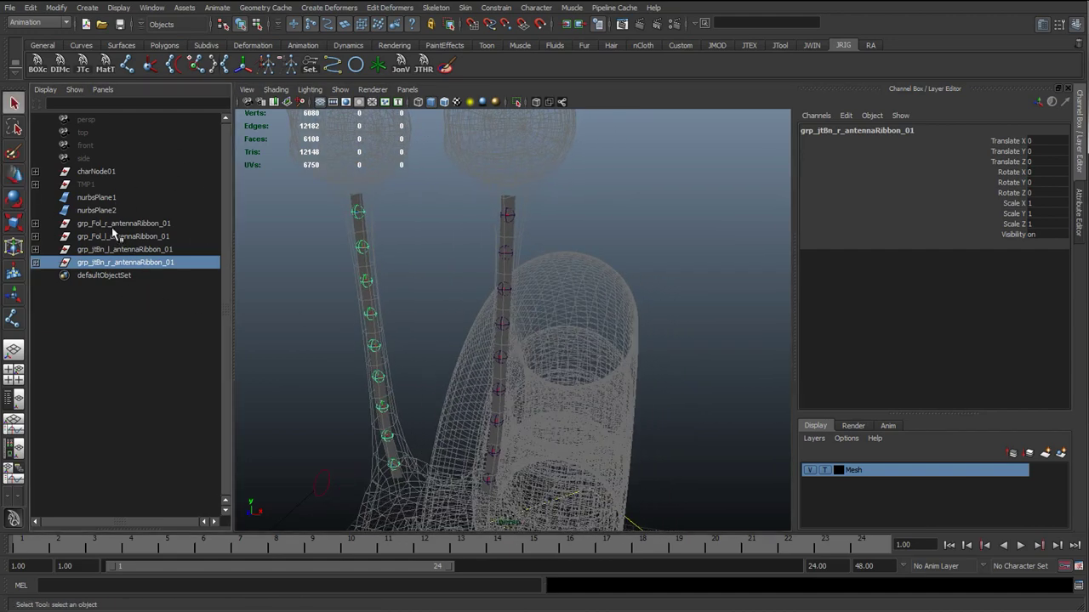
left_click(112, 236)
left_click(108, 249)
left_click(117, 262)
left_click(126, 248)
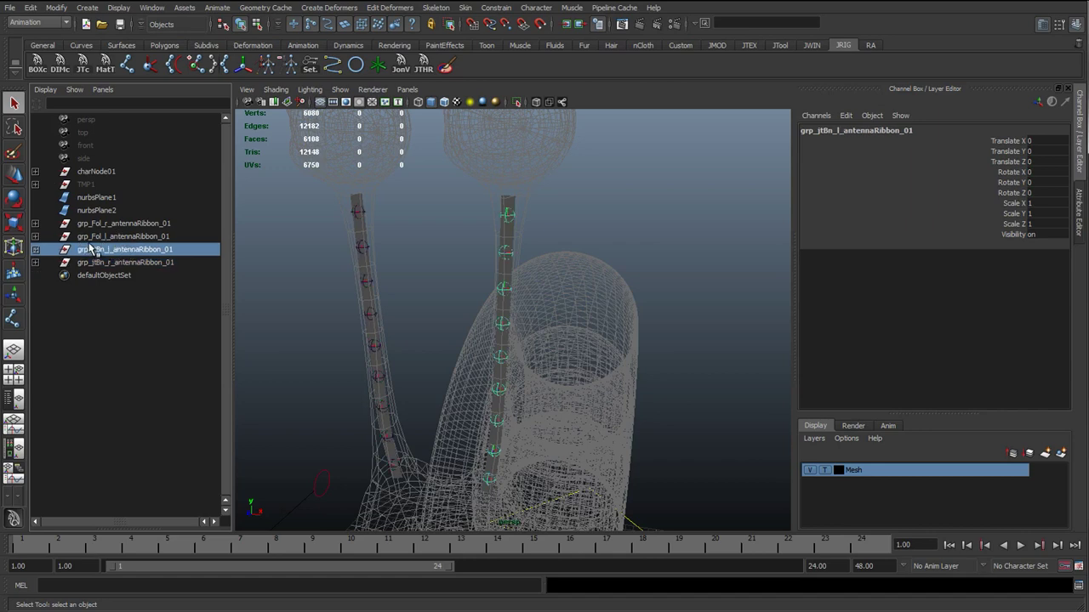
left_click(132, 275)
left_click(119, 237)
Create an empty group inside charNode01's joints01 group and rename it jointsRibbon01
left_click(35, 171)
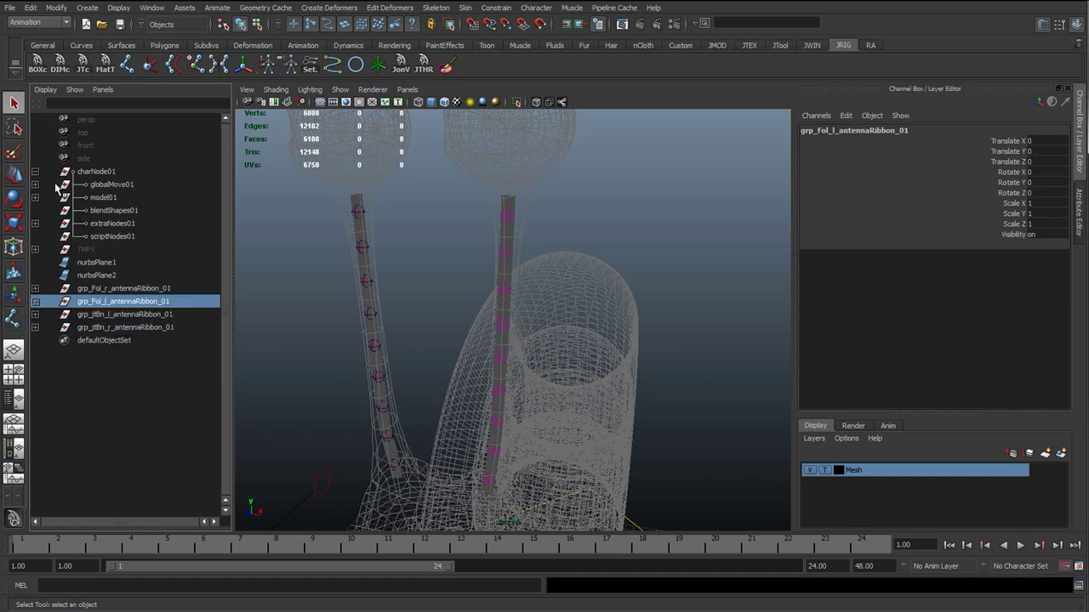
left_click(35, 183)
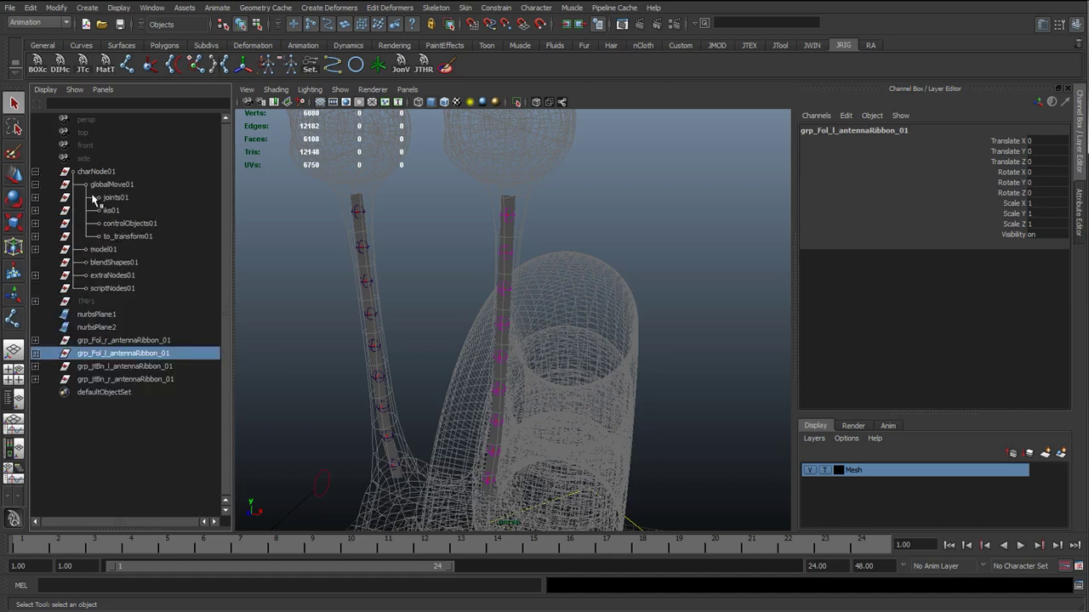
left_click(119, 196)
left_click(35, 197)
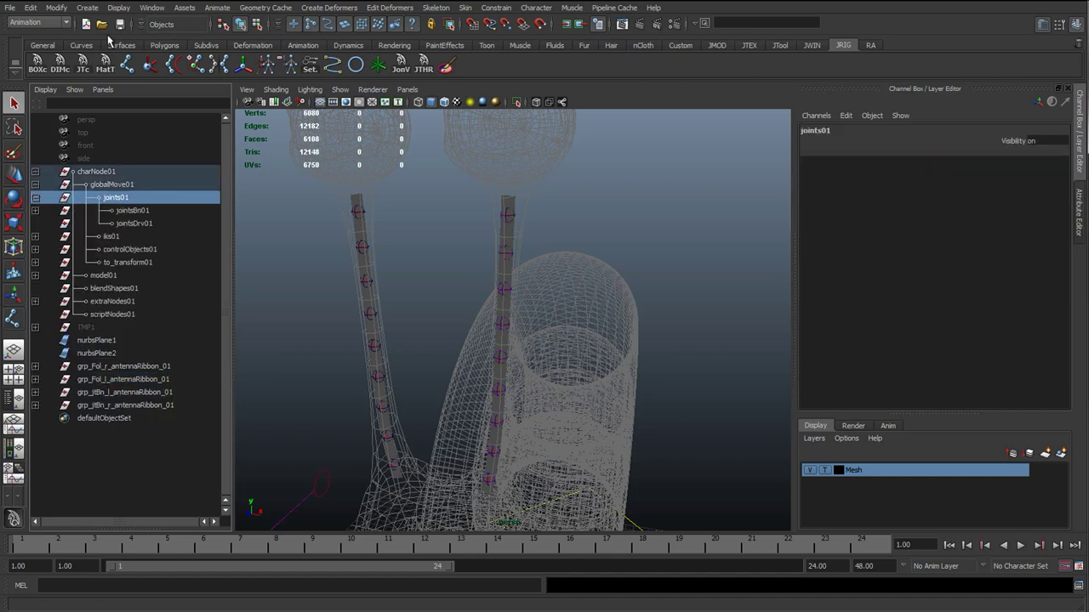
left_click(90, 9)
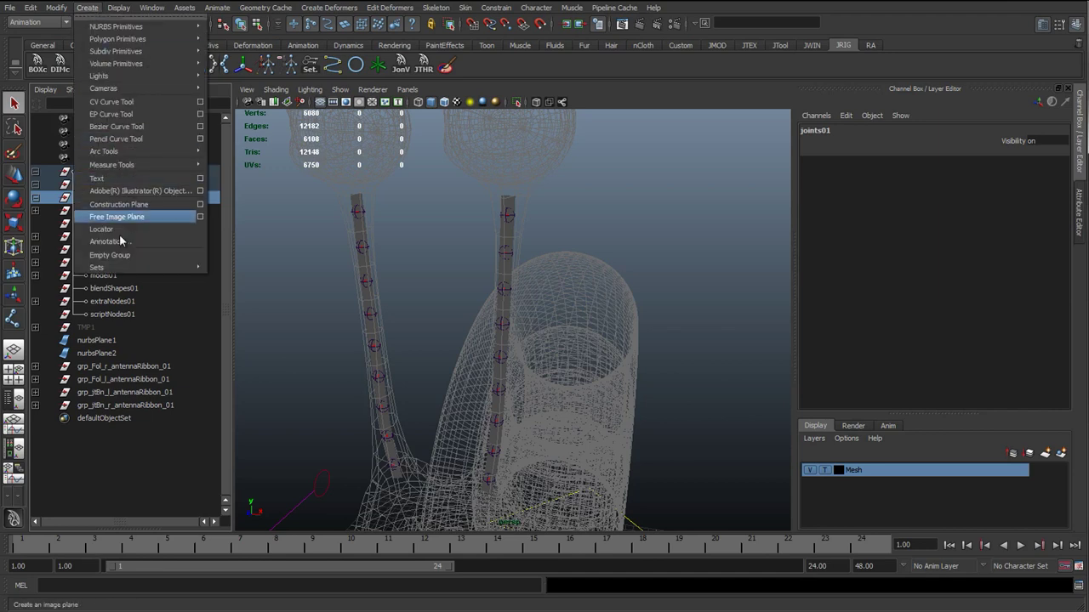
left_click(119, 257)
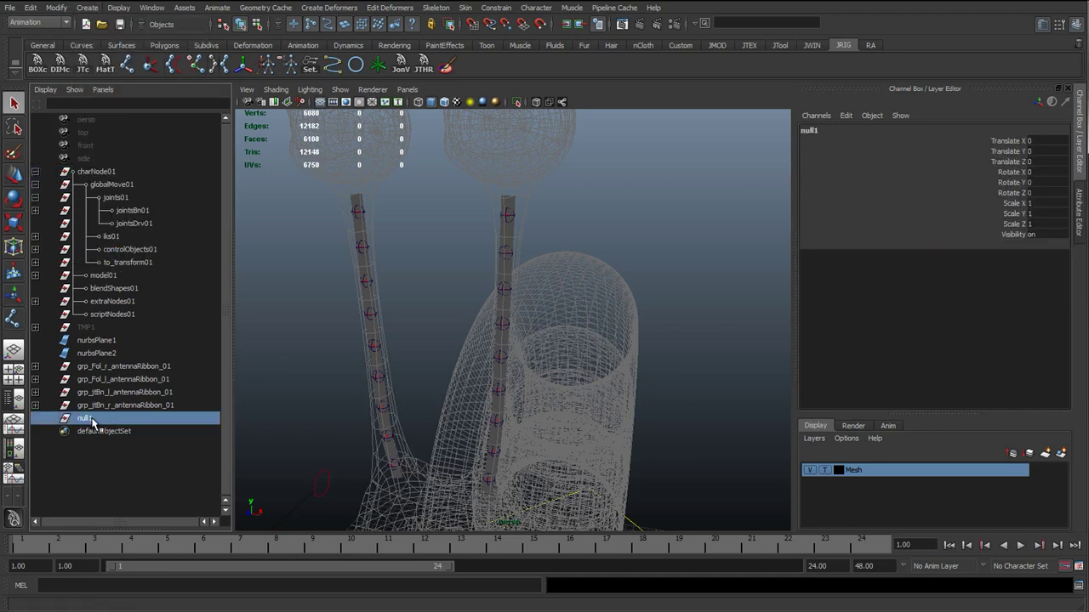
left_click_drag(92, 421, 120, 198)
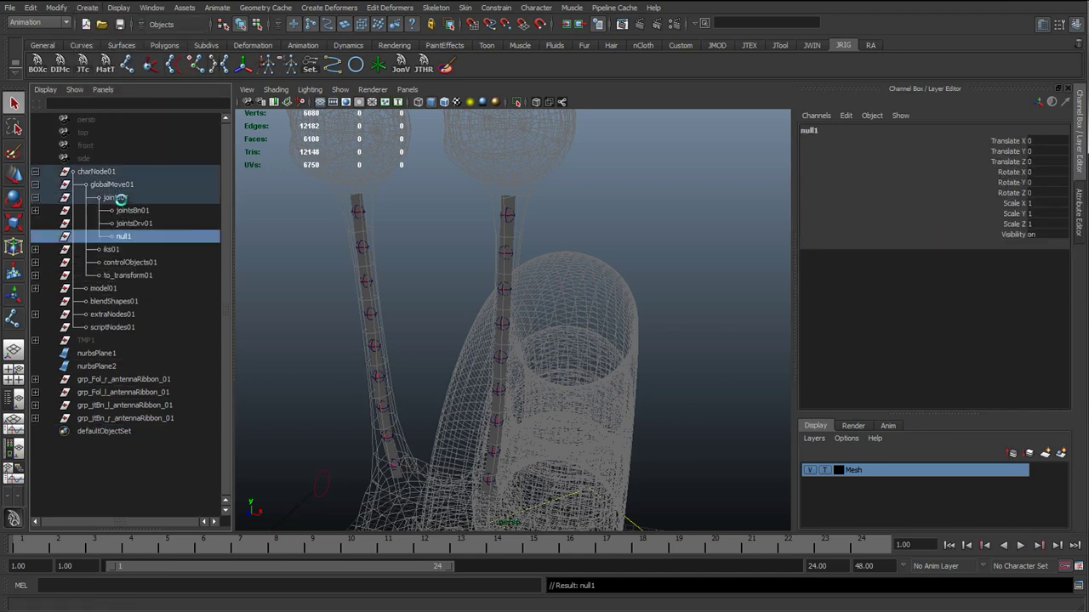
left_click(130, 224)
double_click(134, 239)
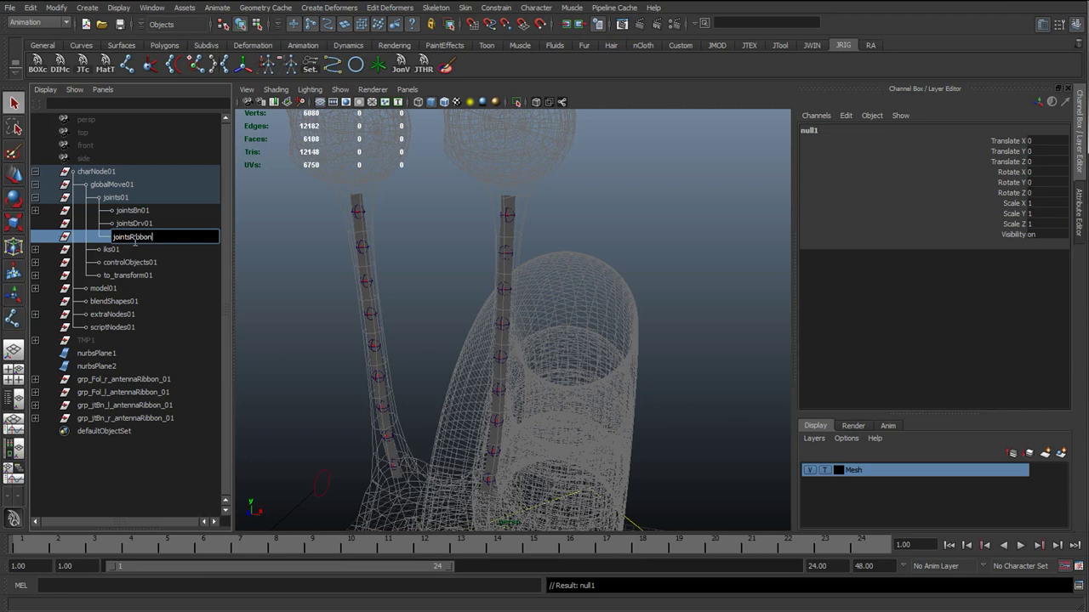
key("Return")
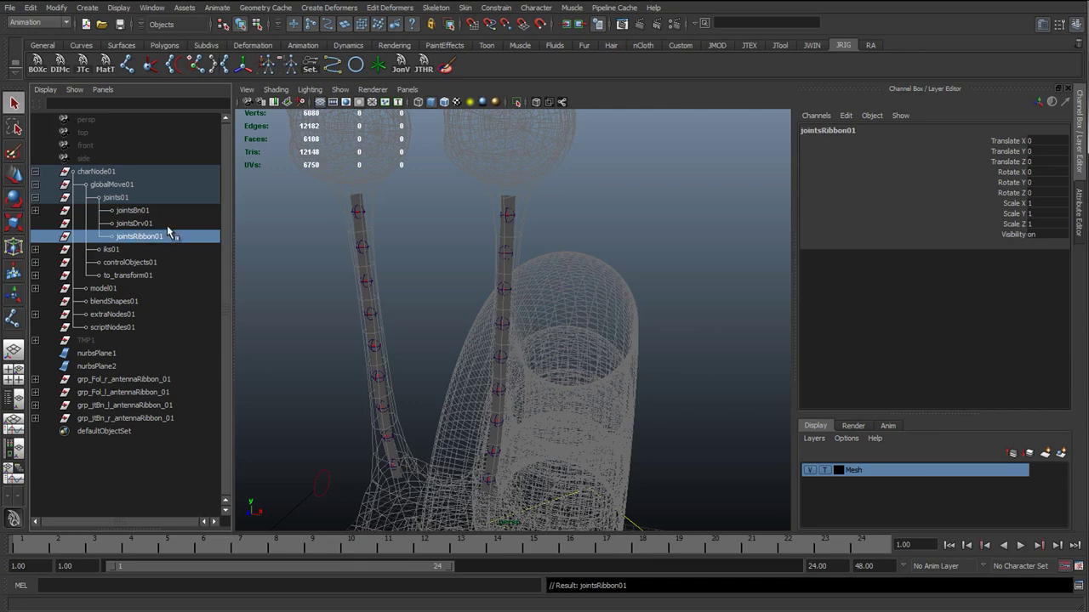
Parent grp_jtBn_l_antennaRibbon_01 and grp_jtBn_r_antennaRibbon_01 under jointsRibbon01 and check the nested right joints
left_click(124, 405)
left_click(141, 236)
mouse_move(444, 345)
left_mouse_down("alt")
mouse_move(413, 358)
mouse_move(423, 345)
left_mouse_up("alt")
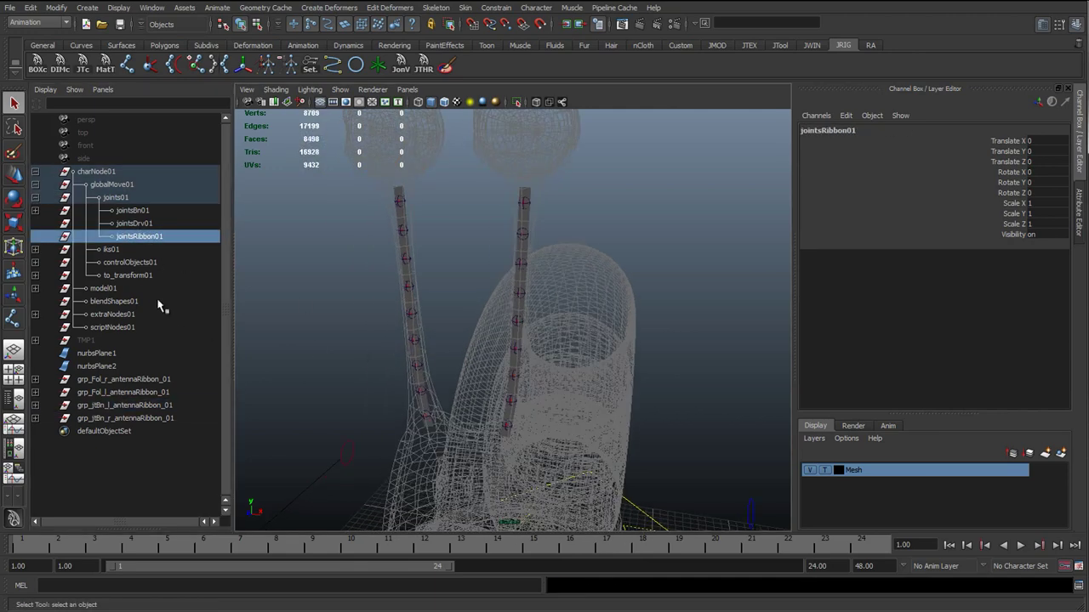
left_click(134, 406)
left_click(131, 420, "shift")
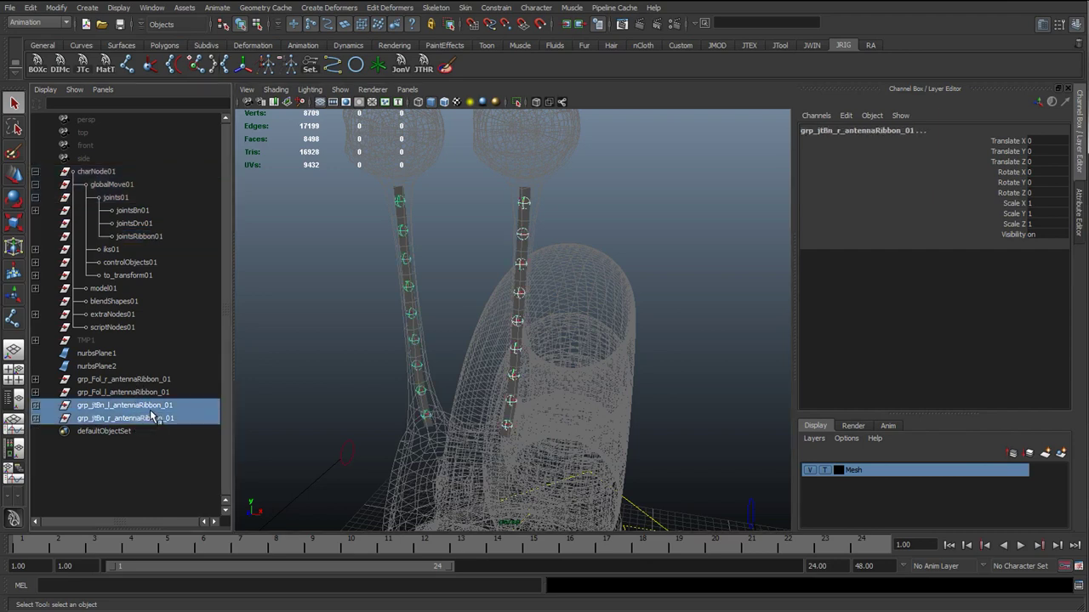
middle_click_drag(154, 415, 152, 240)
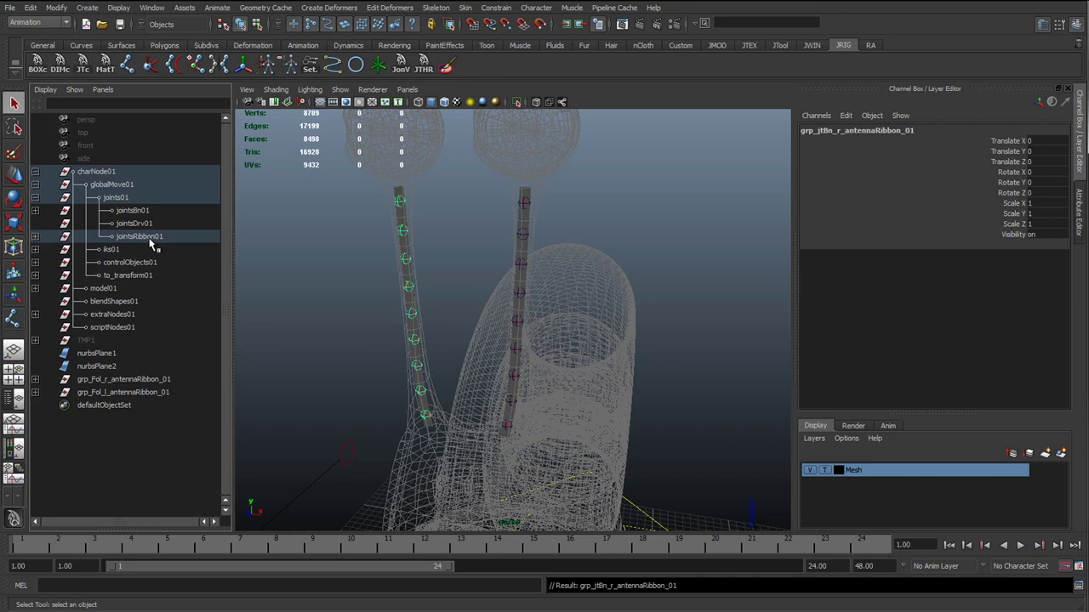
left_click(35, 235)
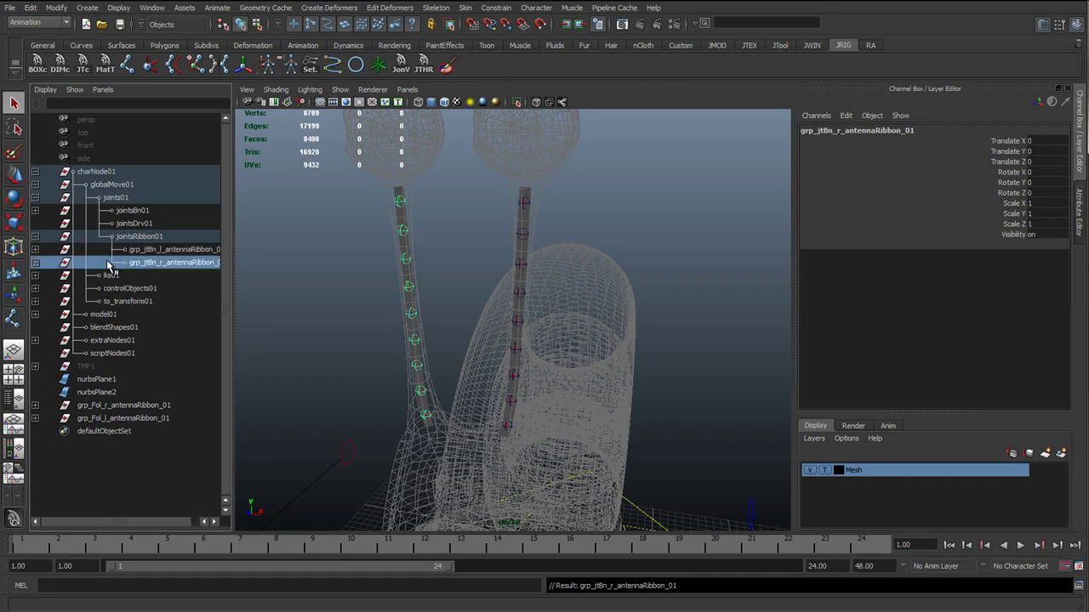
left_click(35, 262)
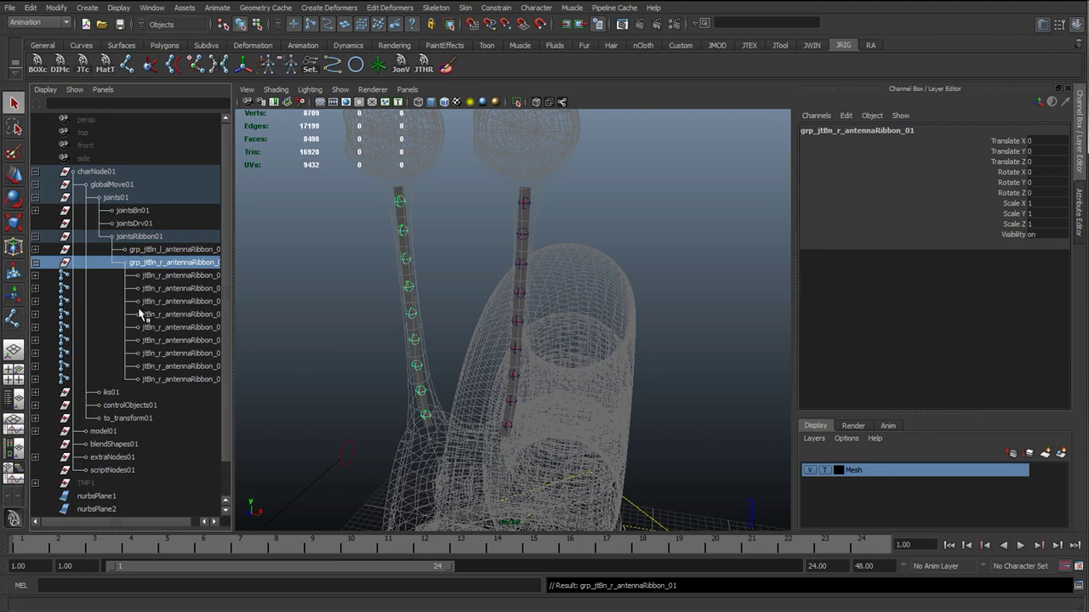
left_click(35, 262)
left_click(35, 236)
Identify which antenna each follicle group and NURBS plane belongs to by selecting them individually and together
left_click(99, 379)
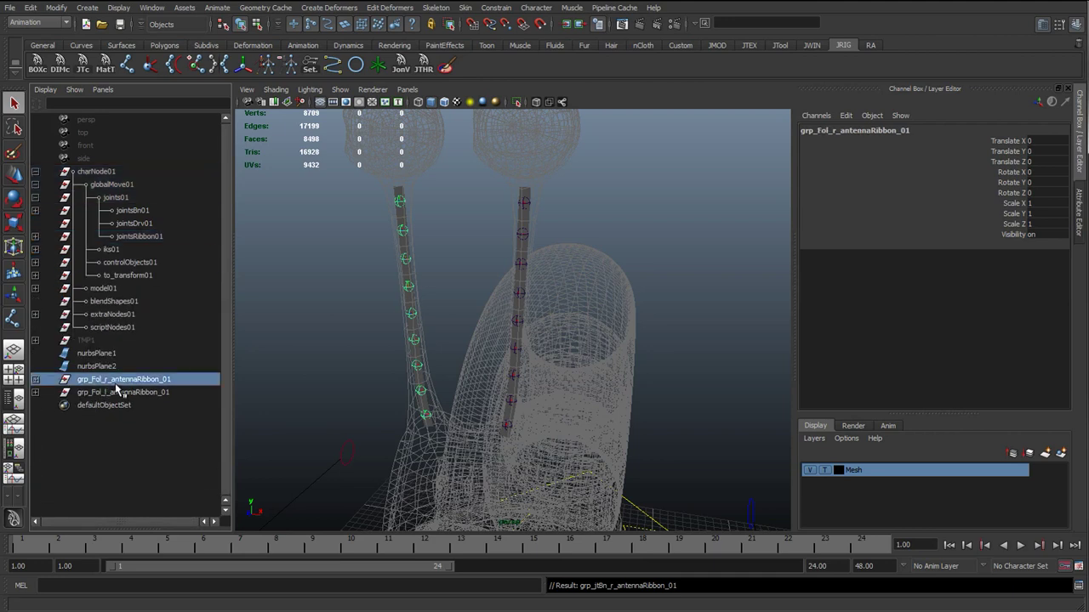
left_click(128, 392, "shift")
left_click(150, 384)
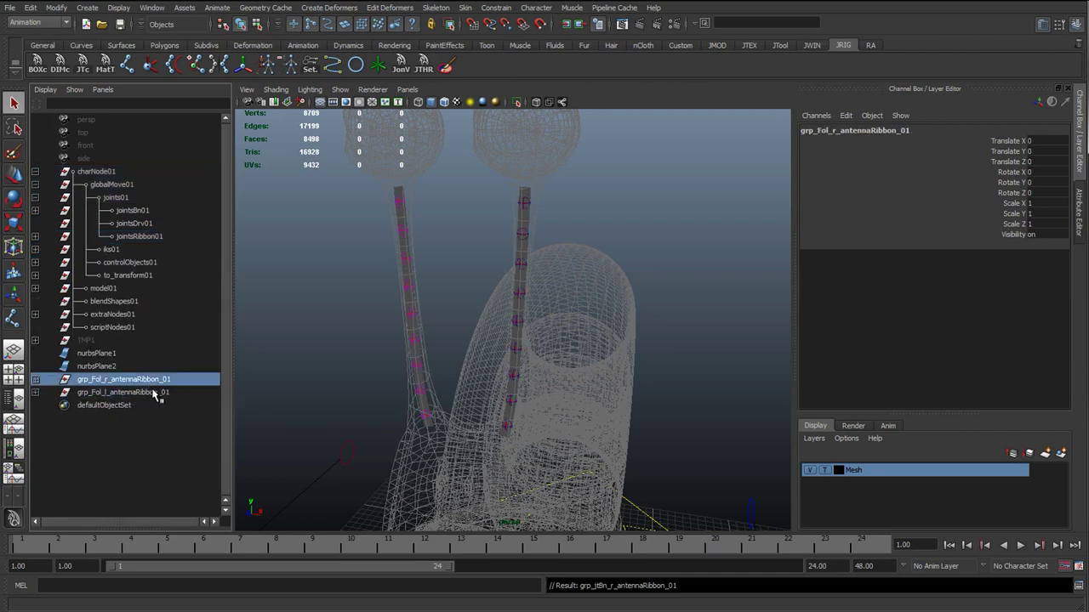
left_click(154, 392, "shift")
left_click_drag(406, 406, 372, 398, "alt")
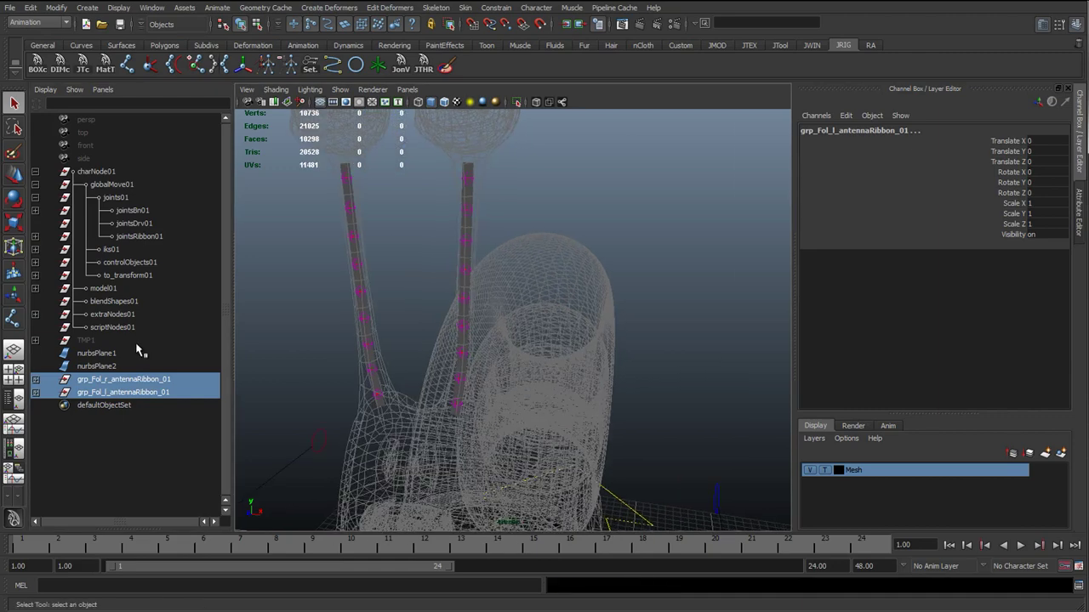
left_click(361, 285)
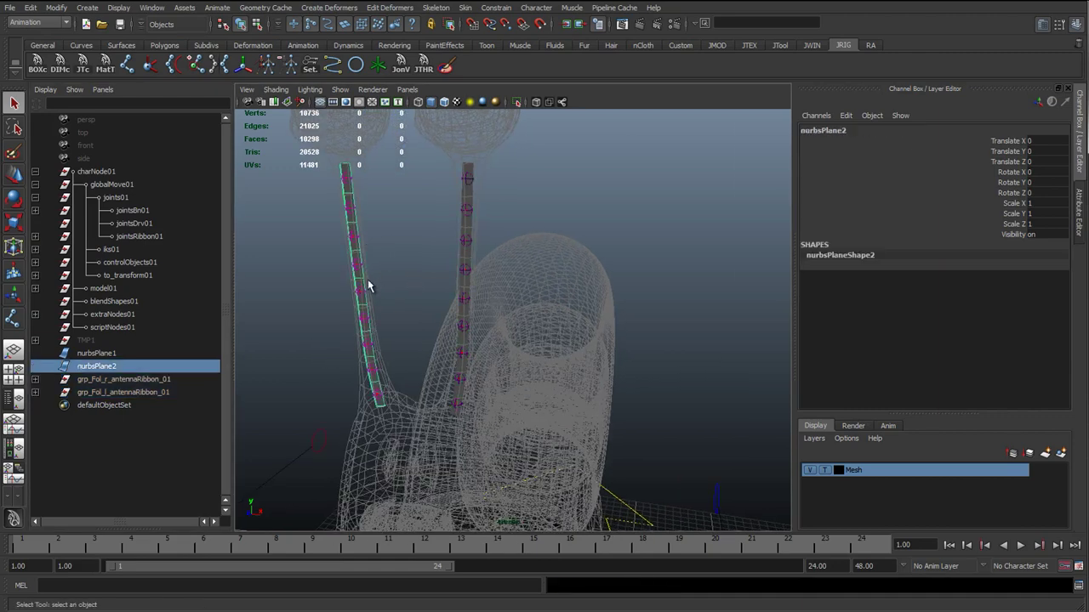
left_click(122, 354)
left_click(119, 366)
left_click(119, 355)
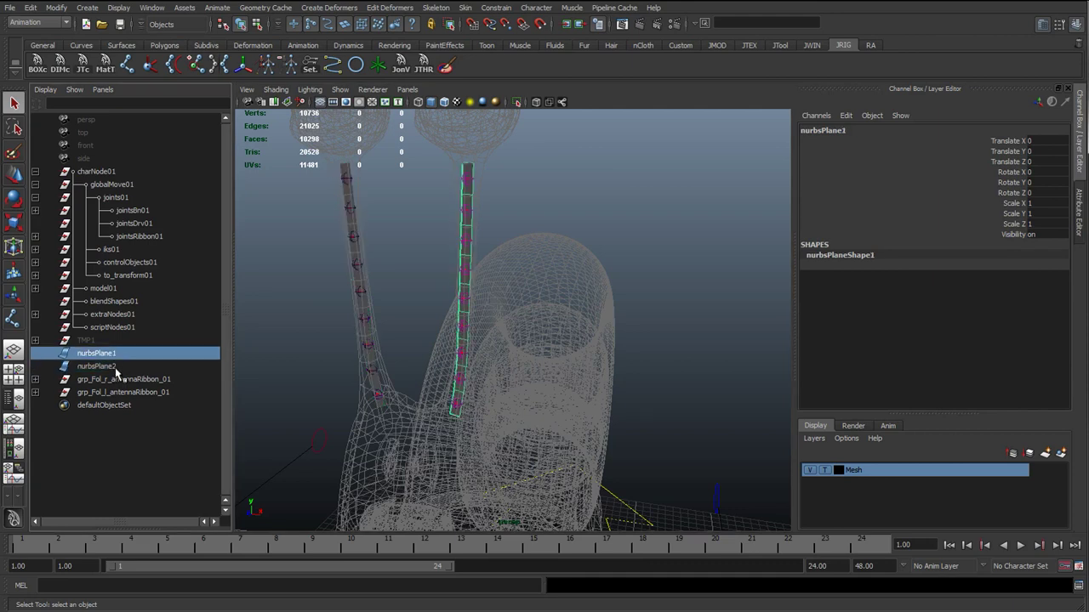
left_click(116, 368)
left_click(119, 379)
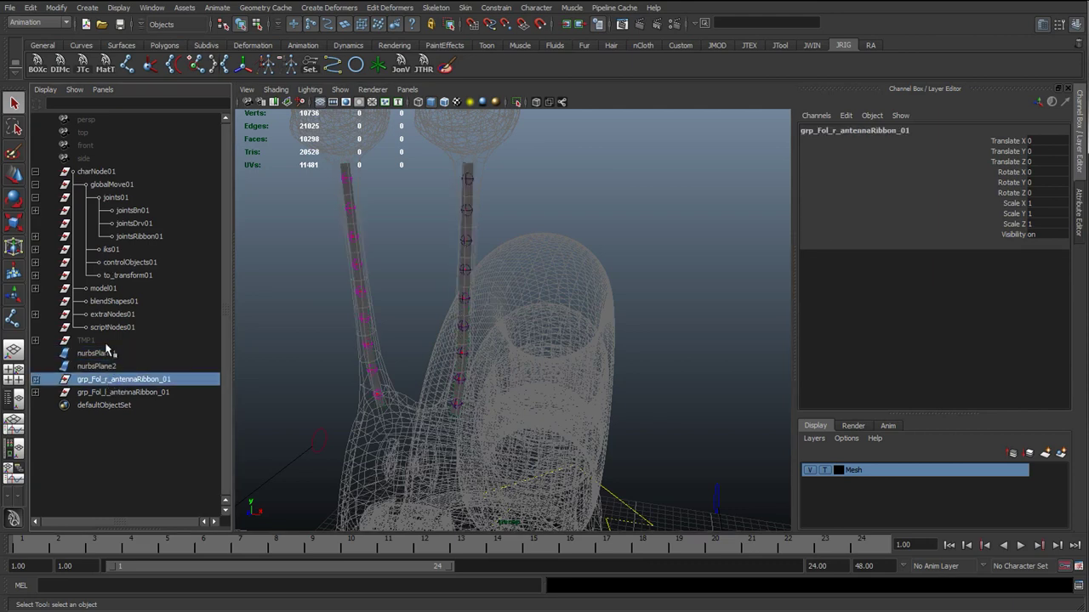
Parent grp_Fol_r_antennaRibbon_01 and grp_Fol_l_antennaRibbon_01 under extra_toHide01 within extraNodes01 and check the group's contents
left_click(34, 315)
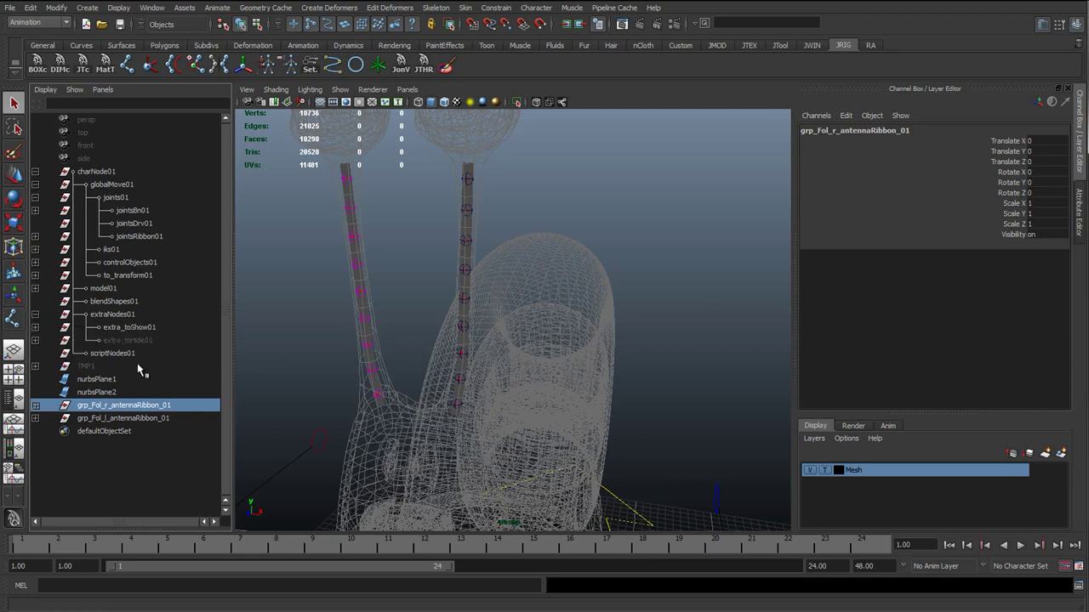
left_click(145, 417)
left_click(138, 406, "ctrl")
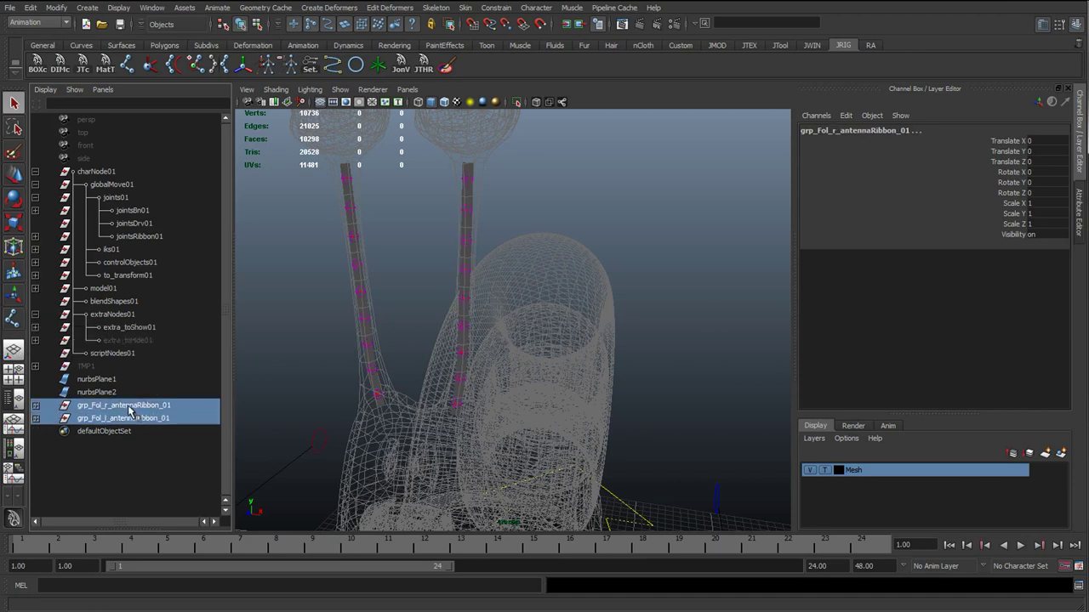
middle_click_drag(129, 411, 136, 341)
left_click(136, 340)
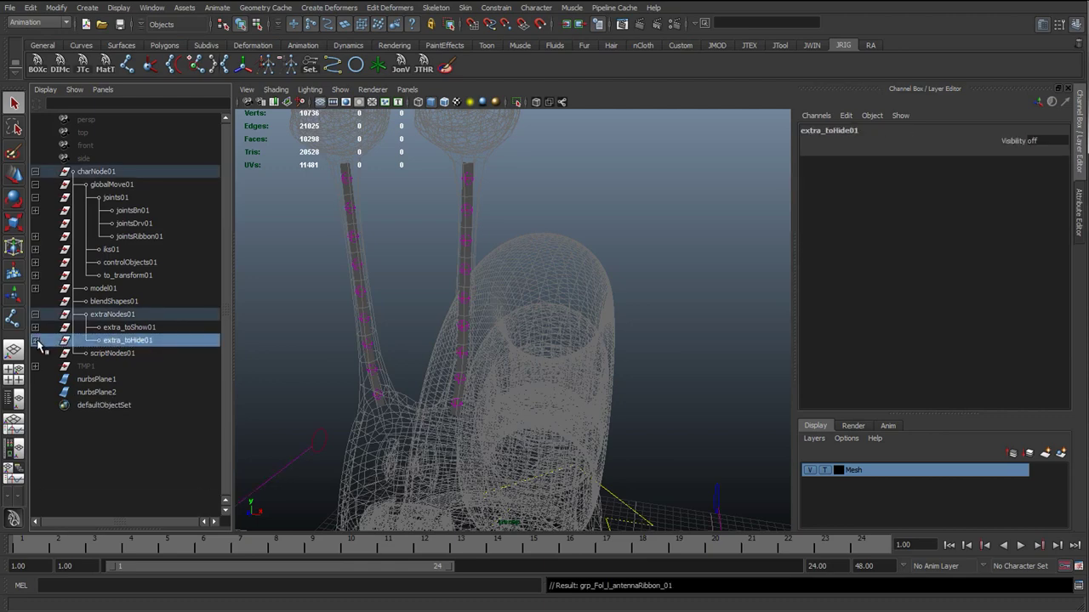
left_click(35, 340)
scroll(130, 377, "down", 3)
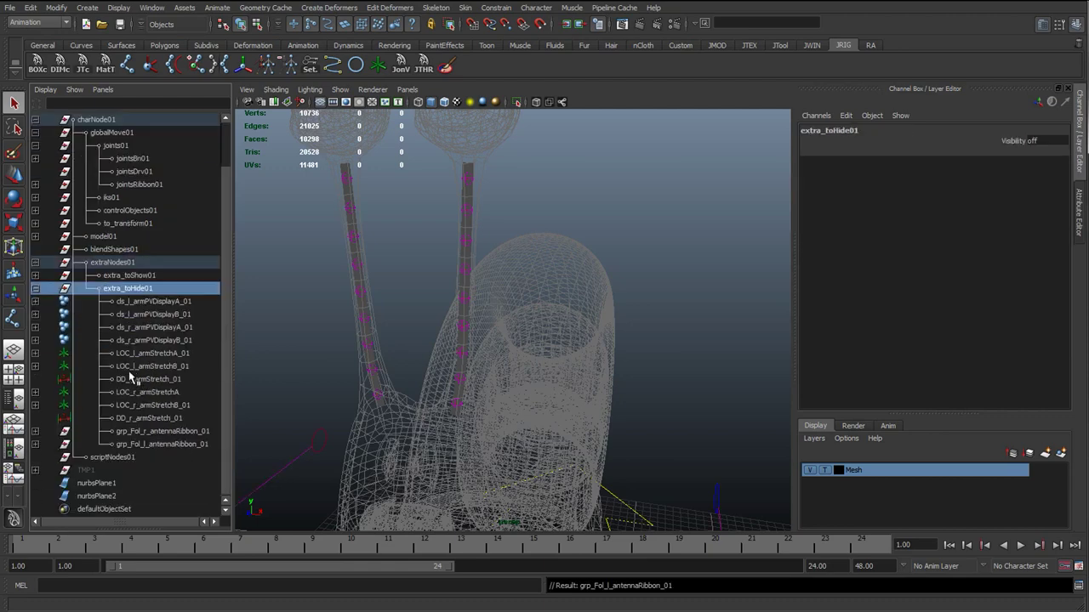
left_click(34, 289)
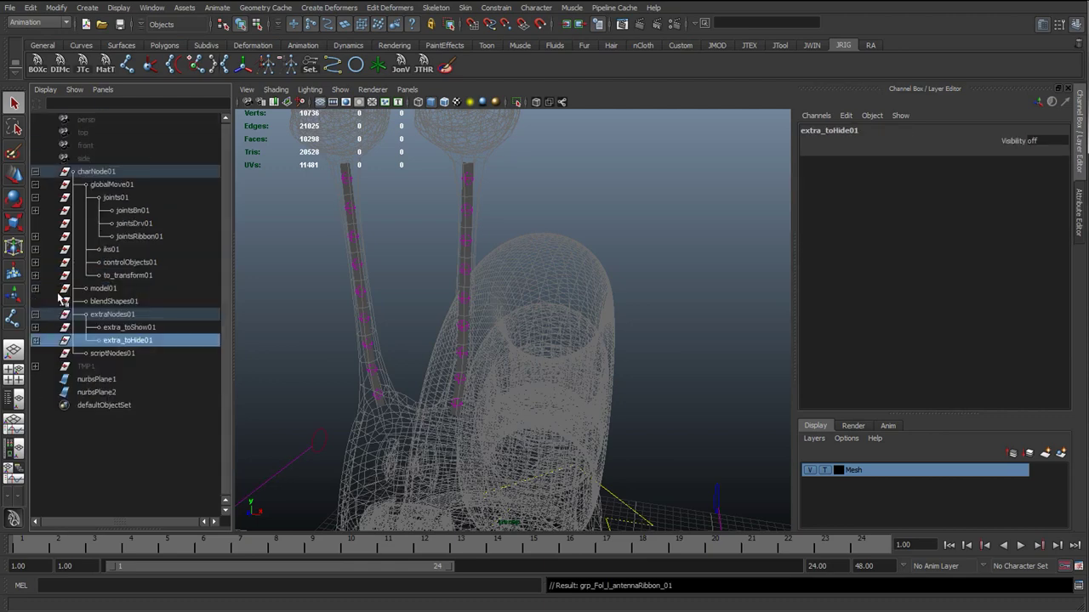
Rename nurbsPlane1 as RibSurfacel_l_antennaRibbon_01, basing it on the name copied from the left follicle group
left_click(35, 341)
scroll(43, 349, "down", 3)
left_click(145, 444)
double_click(157, 444)
key("ctrl+c")
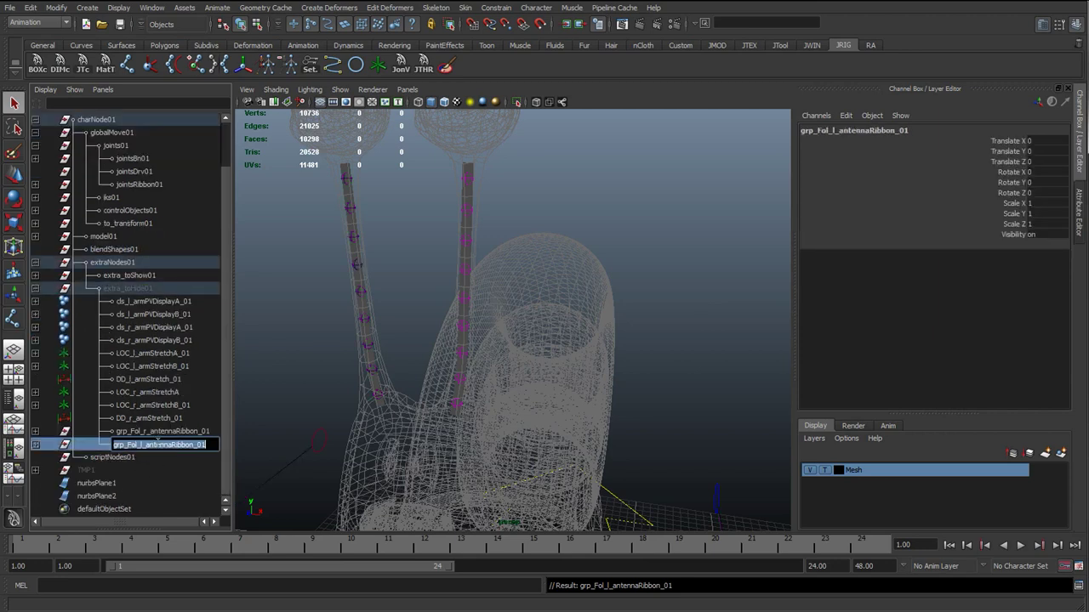
double_click(93, 483)
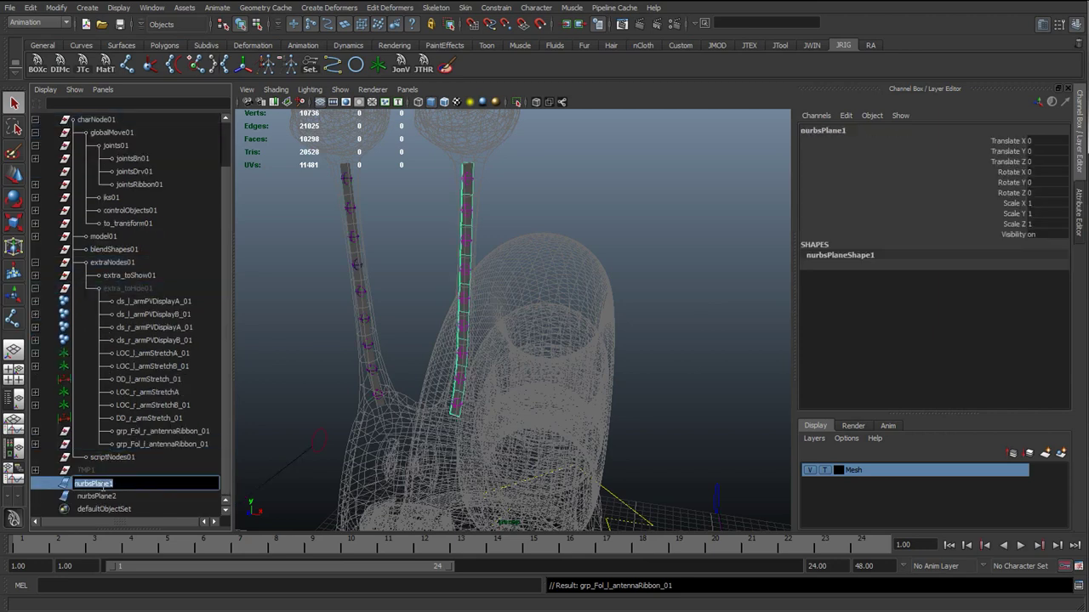
key("ctrl+v")
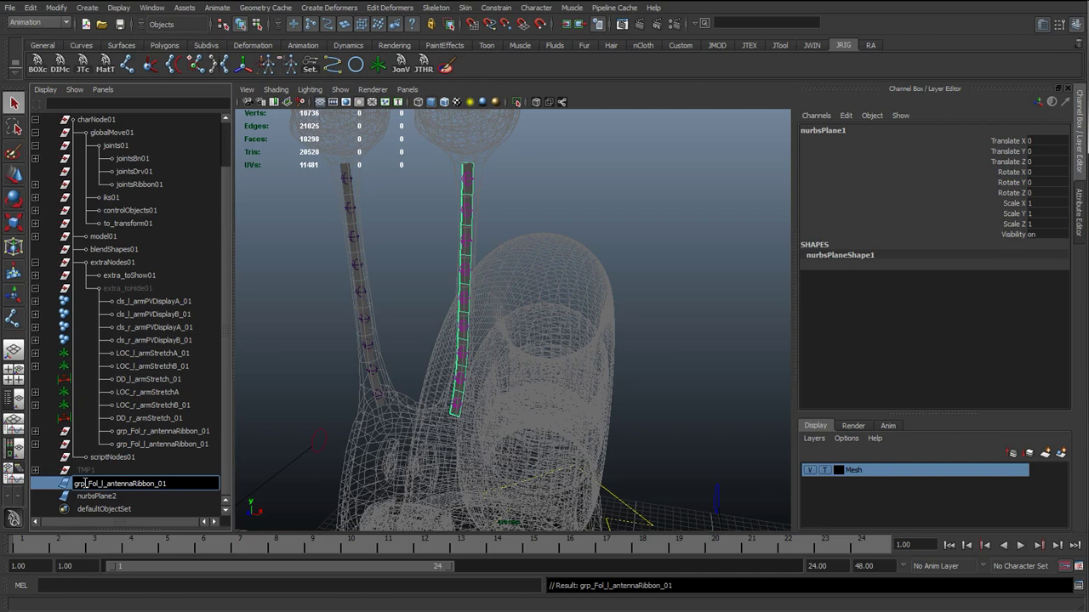
left_click_drag(85, 483, 74, 483)
key("BackSpace")
type("RibSurface")
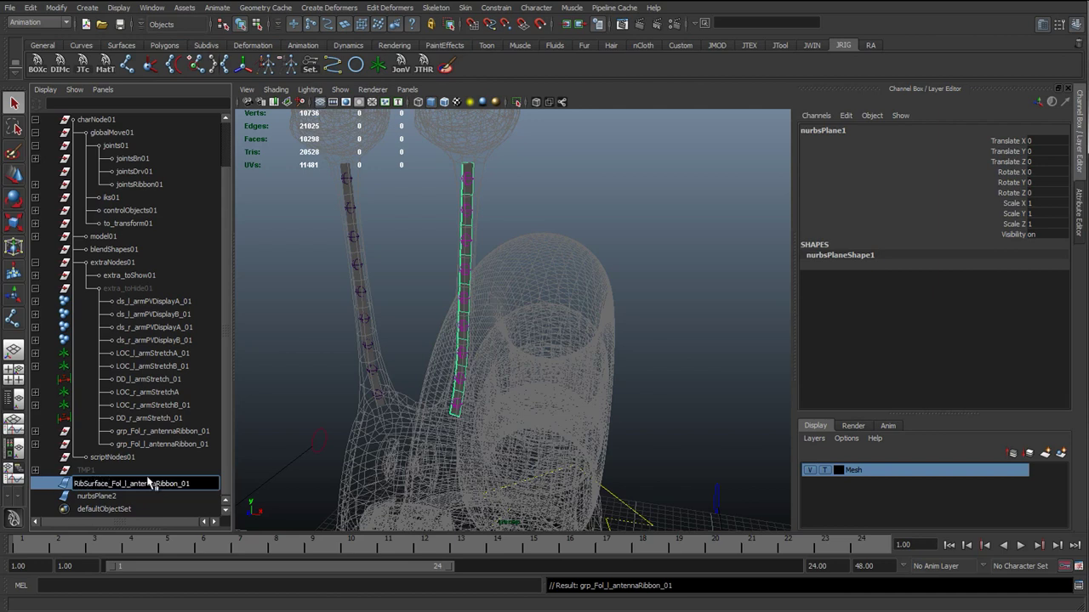
key("Delete")
key("Delete")
key("Delete")
key("Return")
Rename nurbsPlane2 with the name copied from RibSurfacel_l_antennaRibbon_01
double_click(115, 483)
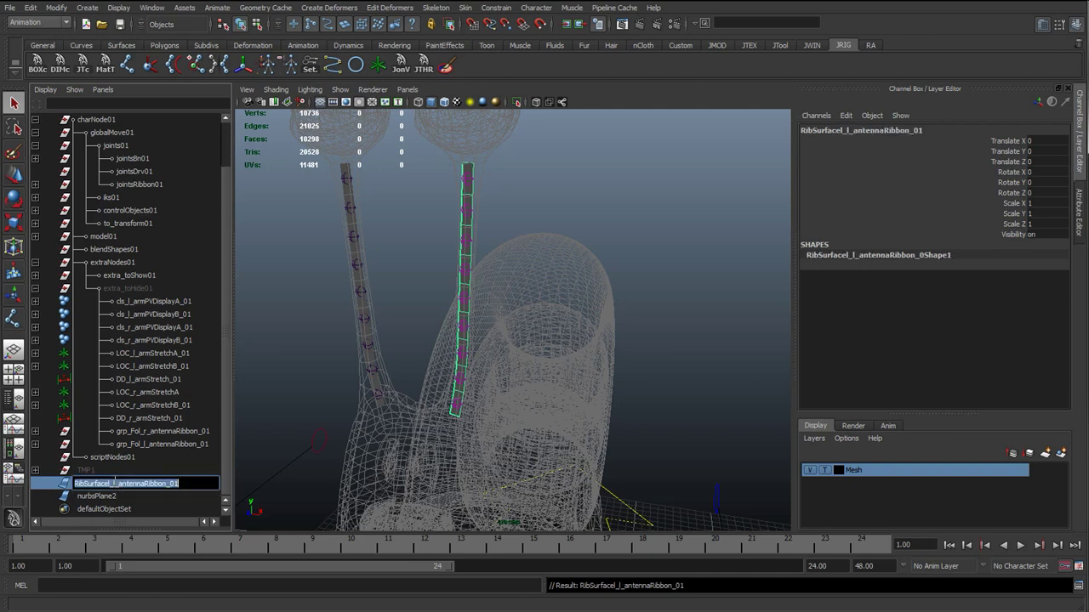
key("ctrl+c")
double_click(120, 496)
key("ctrl+v")
key("Return")
Select both ribbon surfaces, collapse the extra_toHide01 and charNode01 hierarchies, and clear the selection
left_click(121, 488)
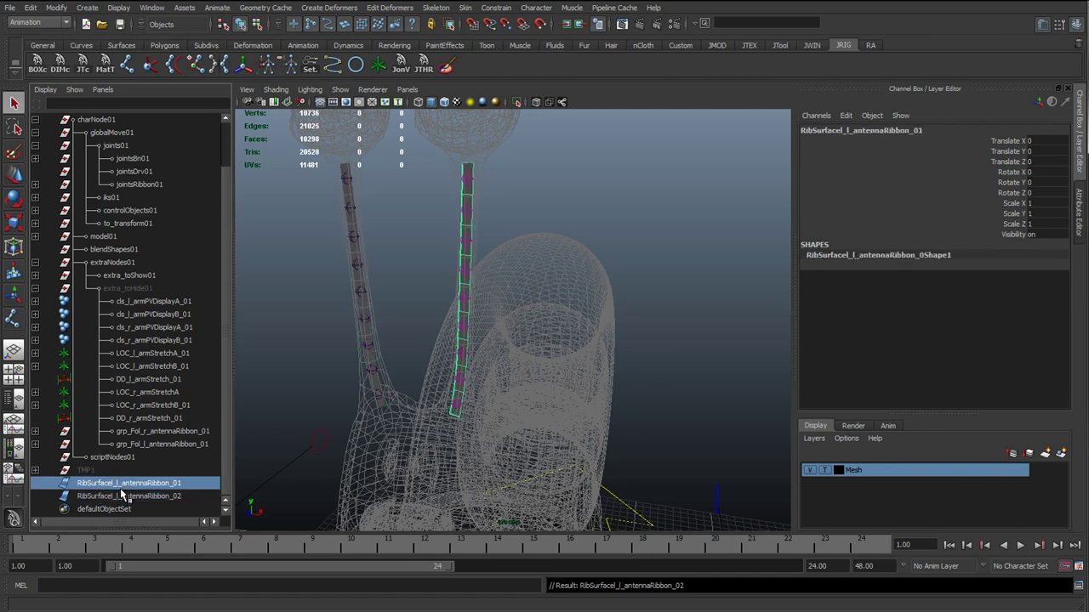
left_click(121, 496, "ctrl")
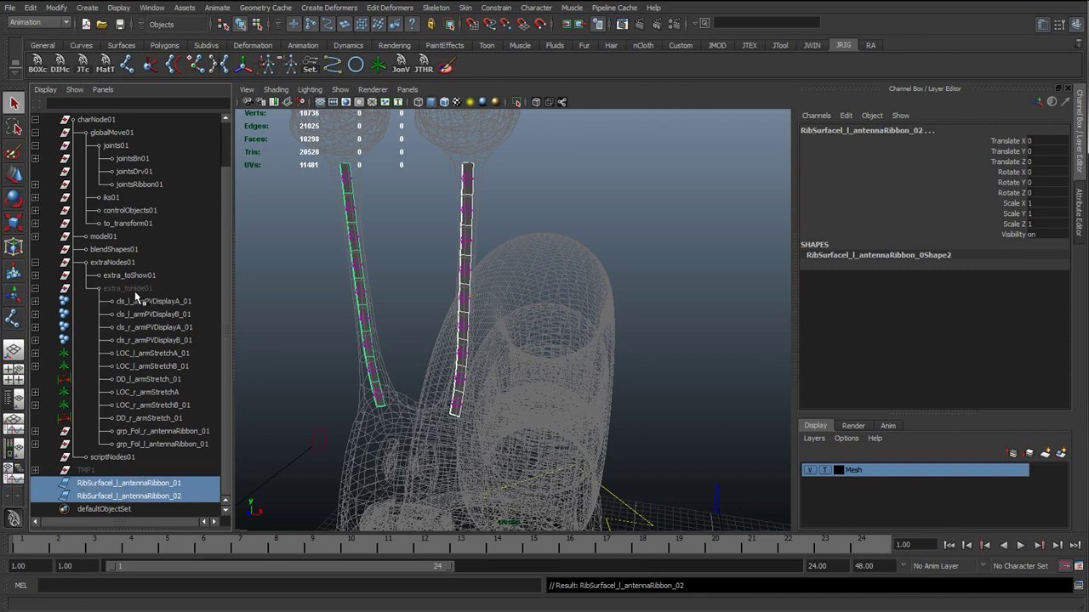
left_click(35, 289)
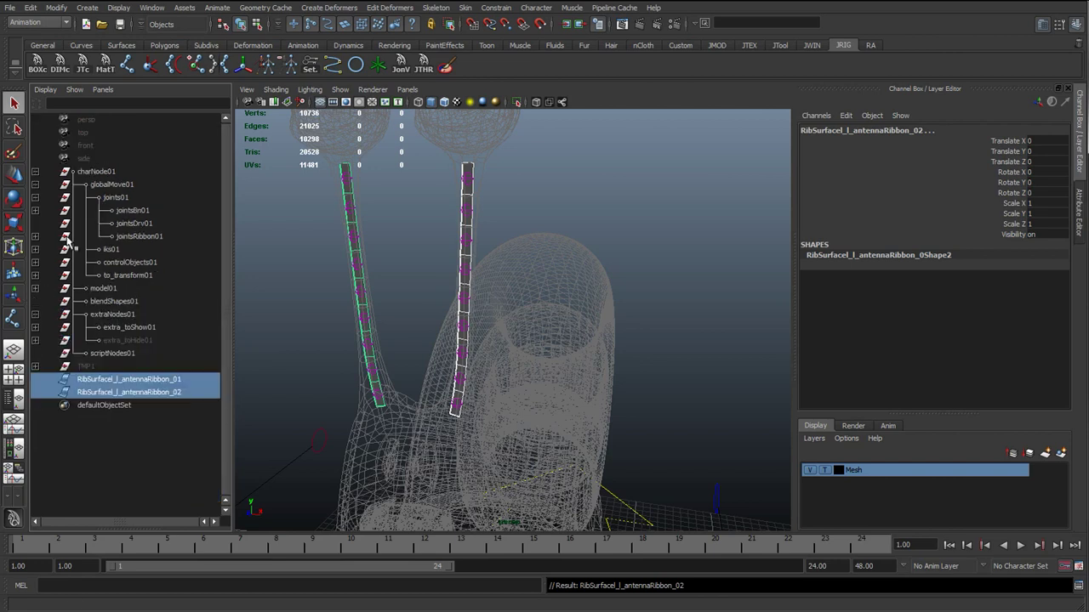
left_click(35, 171)
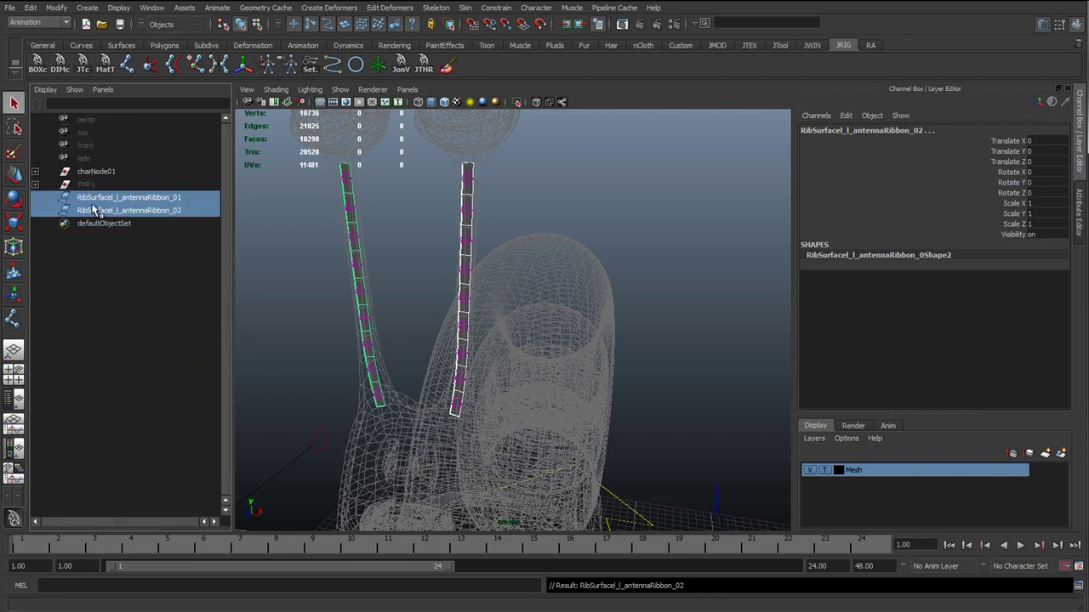
left_click(128, 337)
left_click_drag(109, 200, 117, 212)
left_click(306, 338)
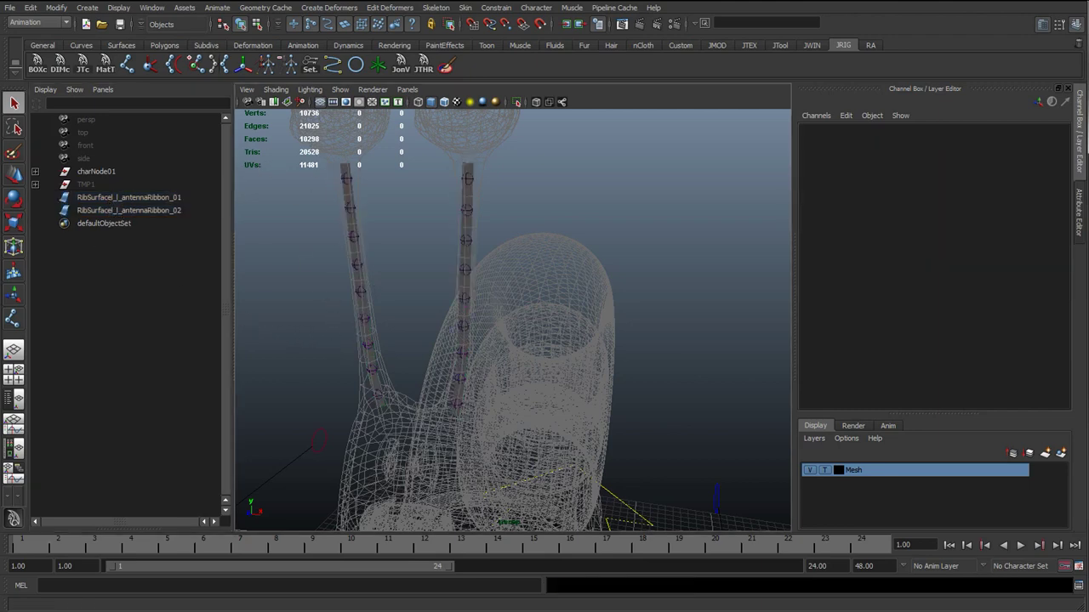